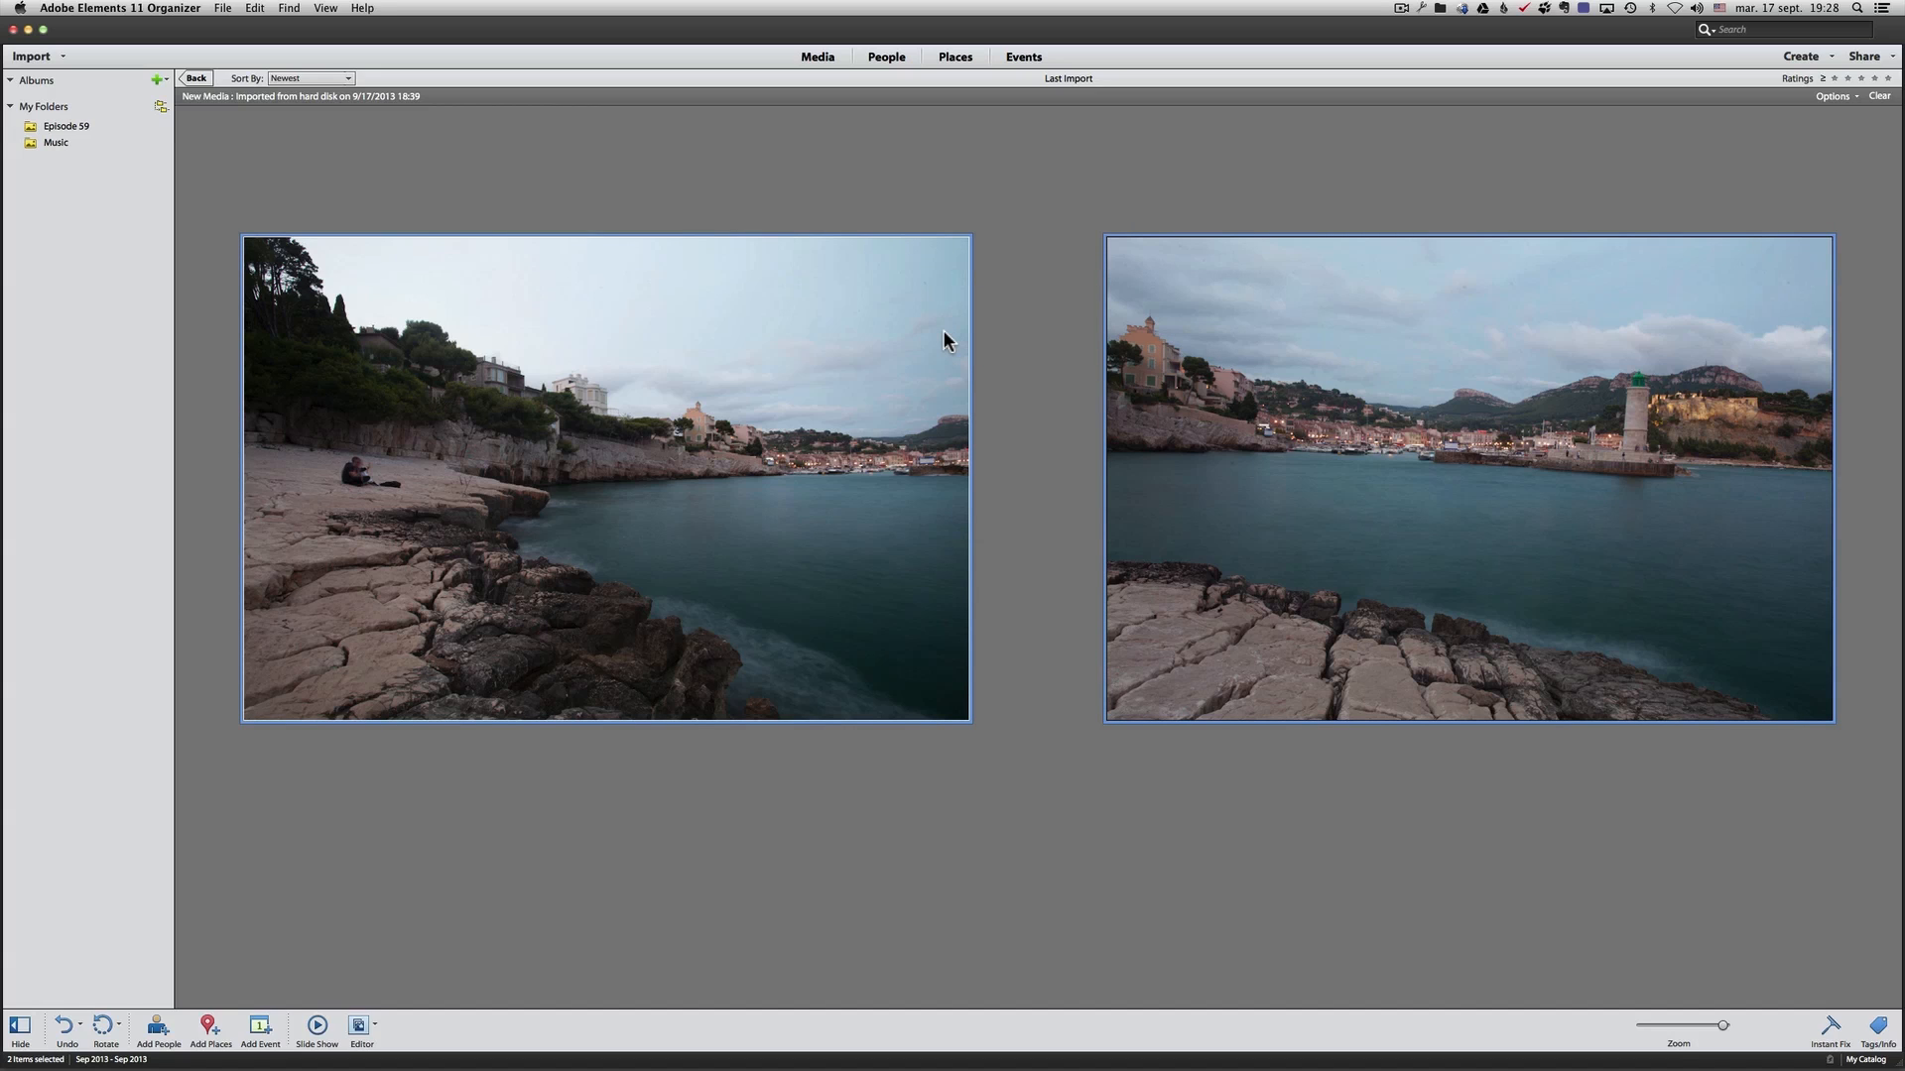
# Open both selected coastal photos in Photoshop Elements Editor for raw processing
pyautogui.rightClick(1234, 385)
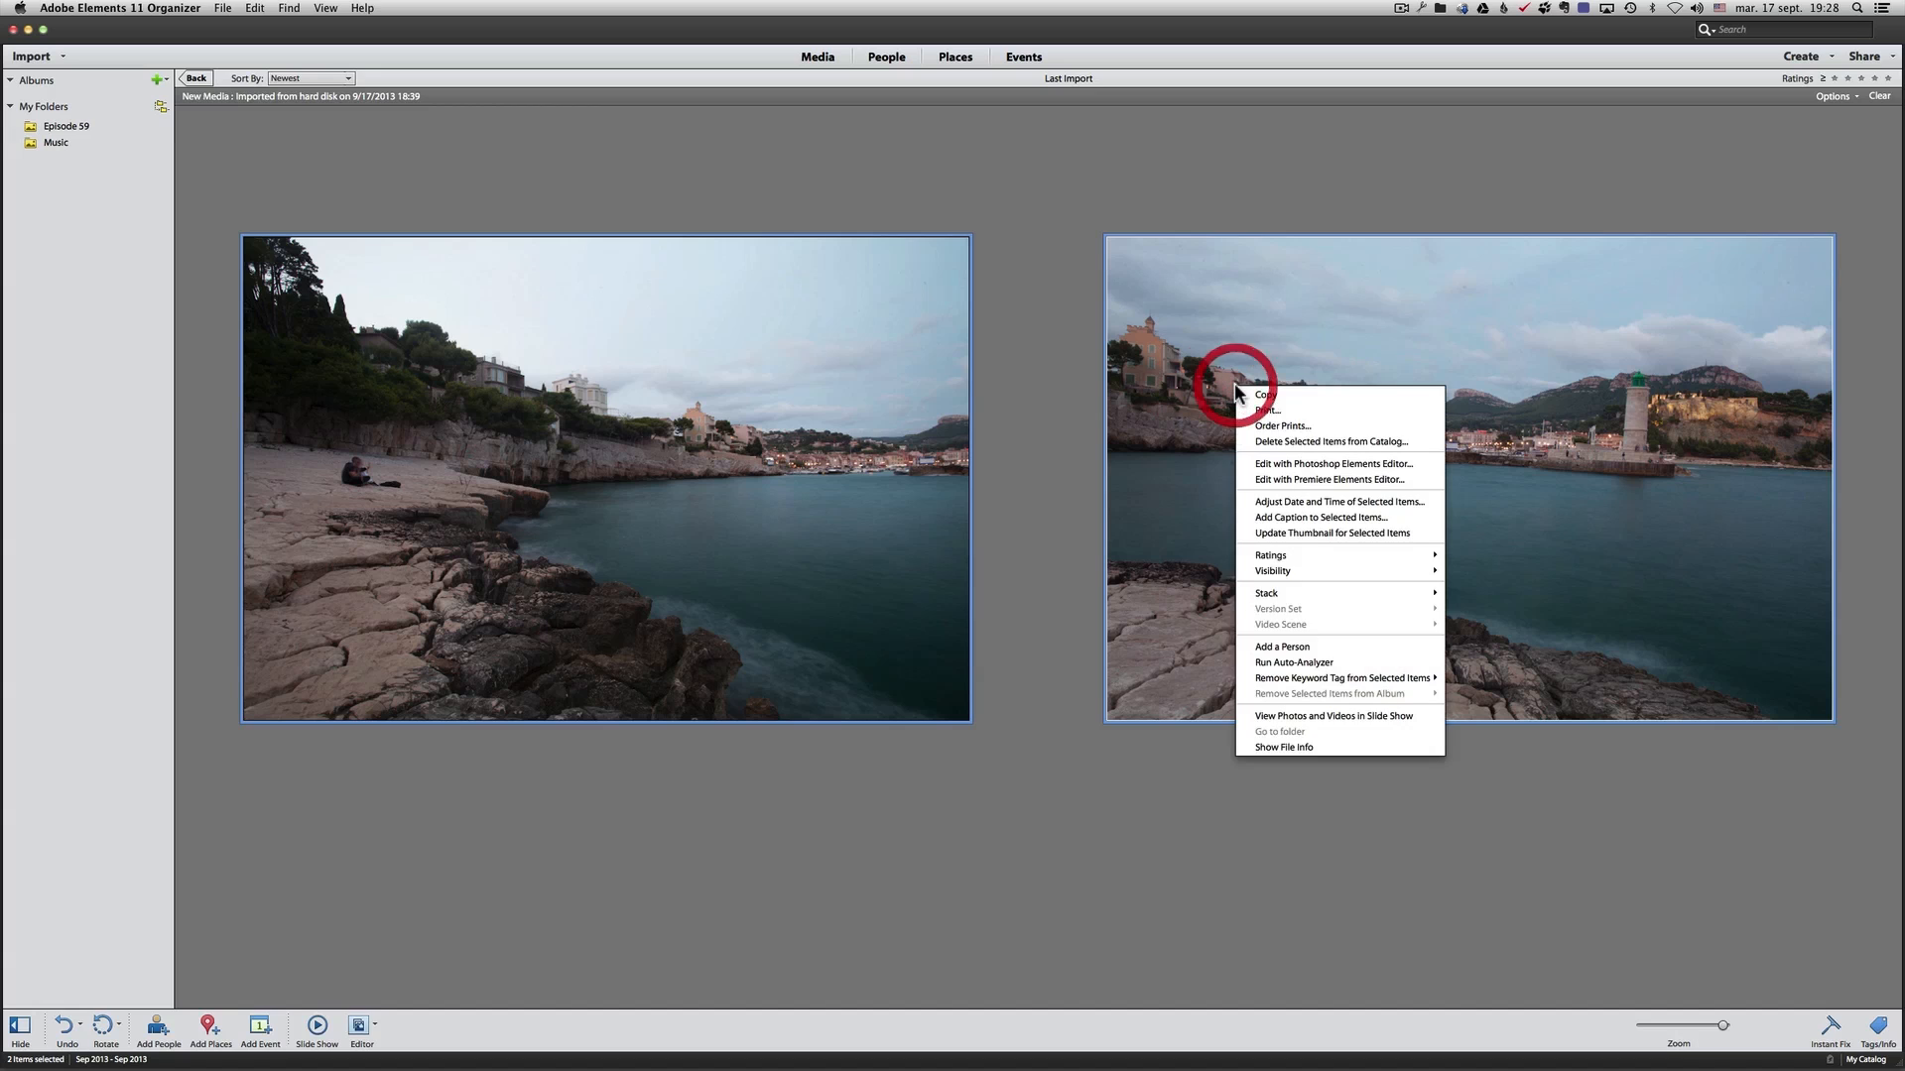
pyautogui.click(1360, 463)
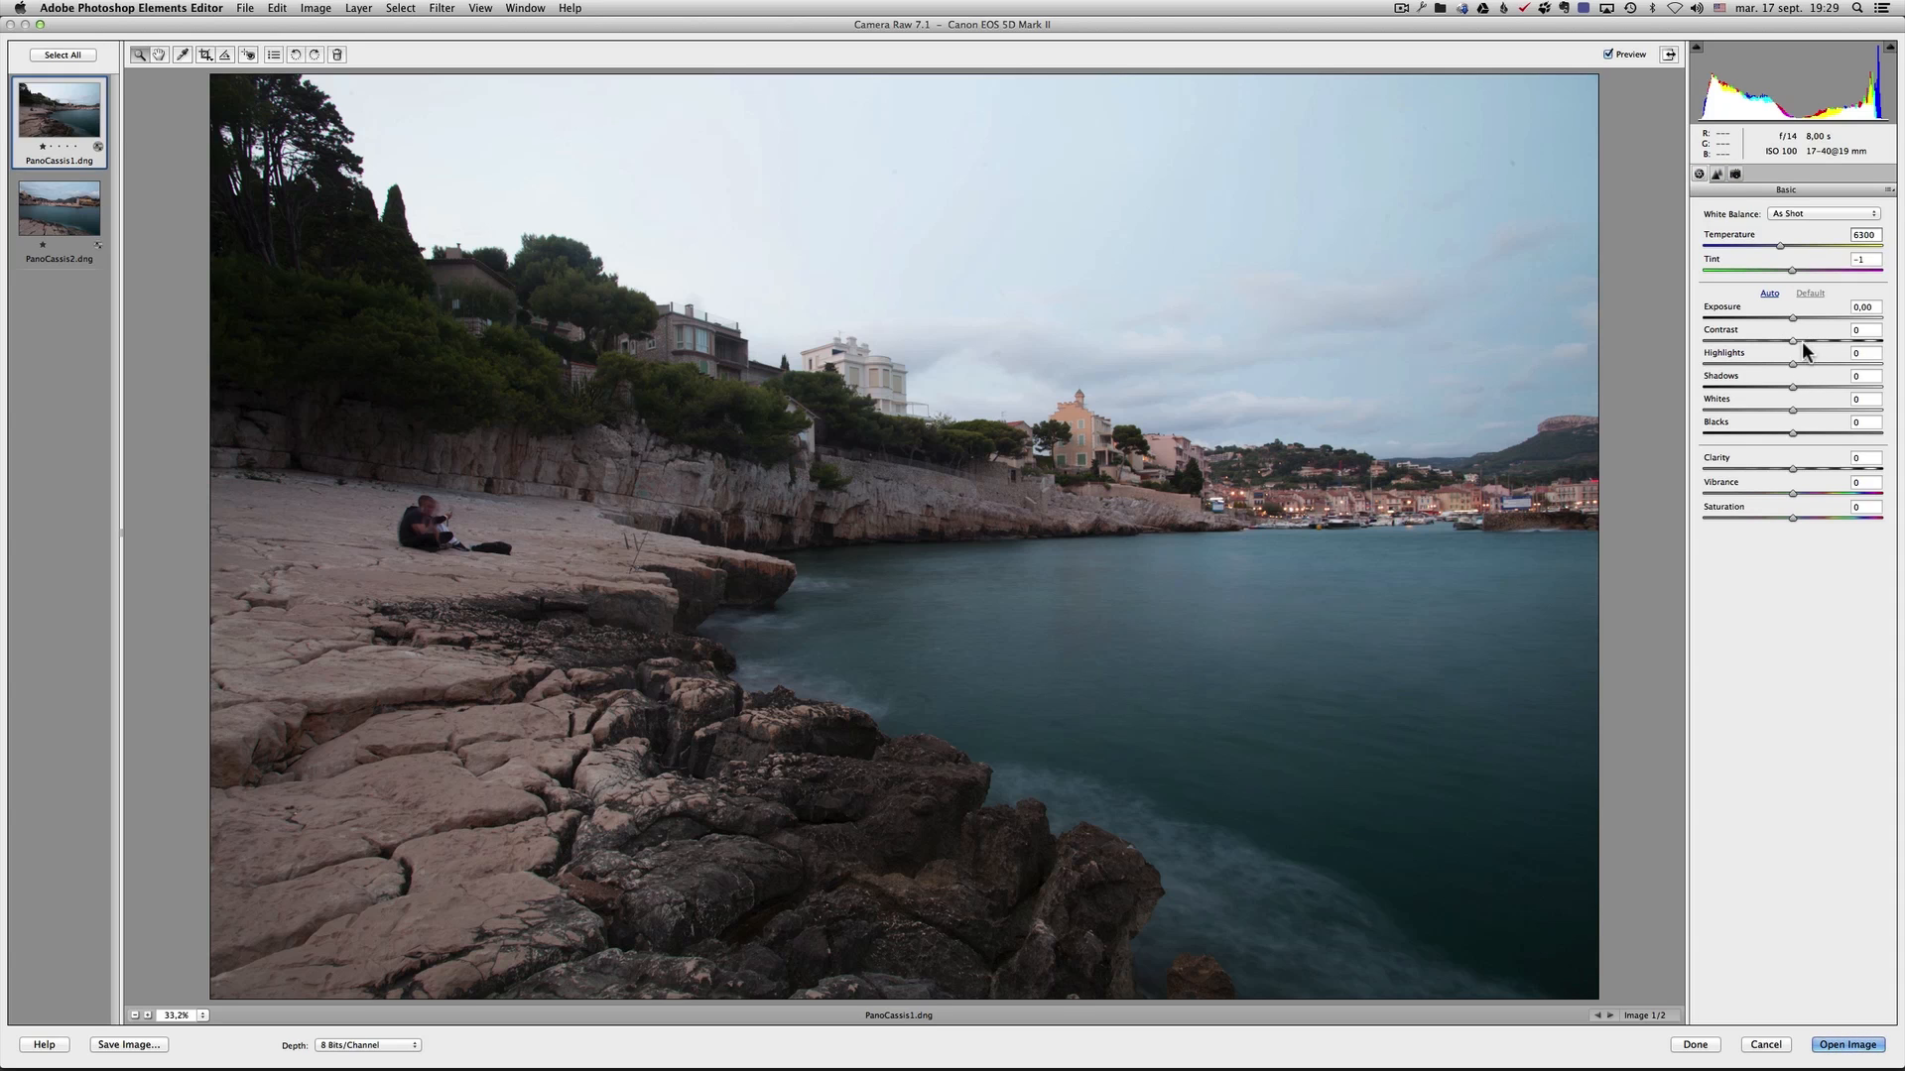
# For PanoCassis1, set Highlights to -100, Shadows to +100, Exposure to -0.50, Contrast to +11, Whites to +25 and Blacks to -26
pyautogui.moveTo(1793, 365); pyautogui.dragTo(1898, 394)
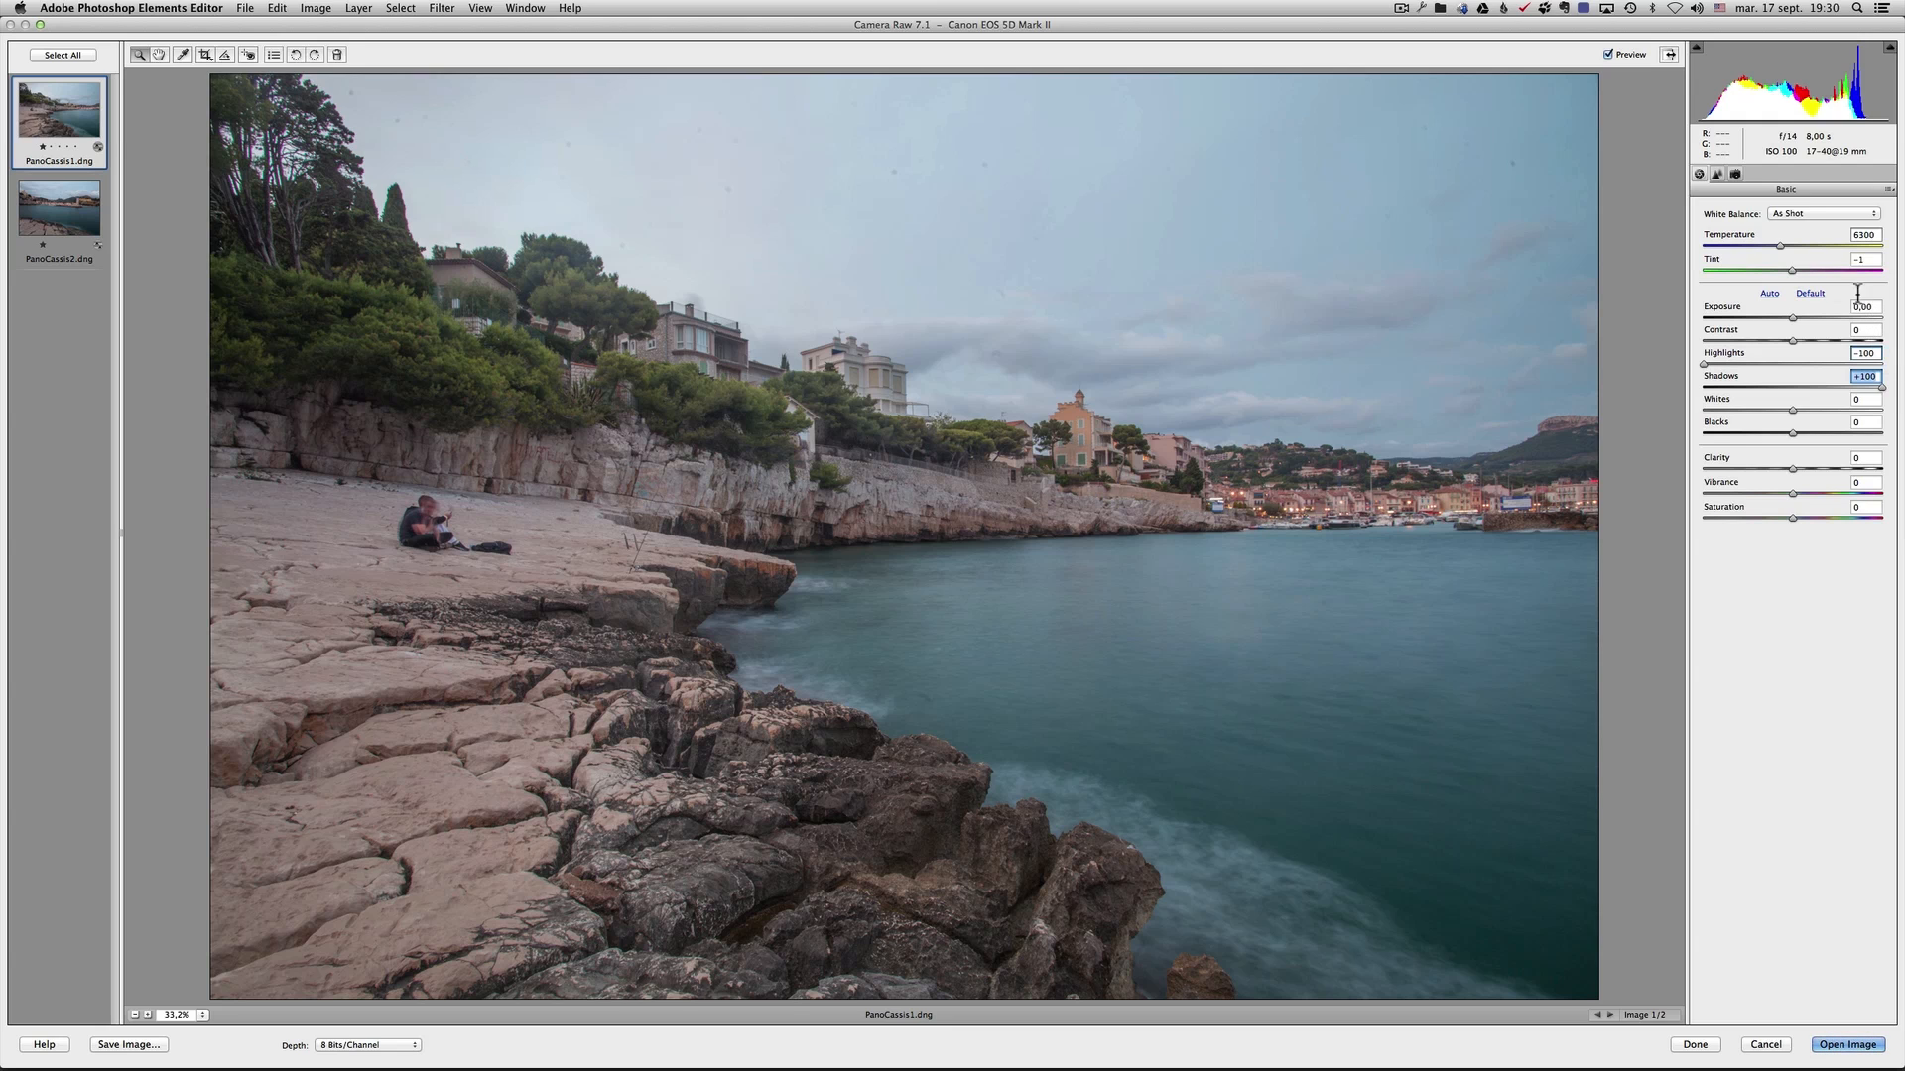
pyautogui.moveTo(1792, 315); pyautogui.dragTo(1801, 339)
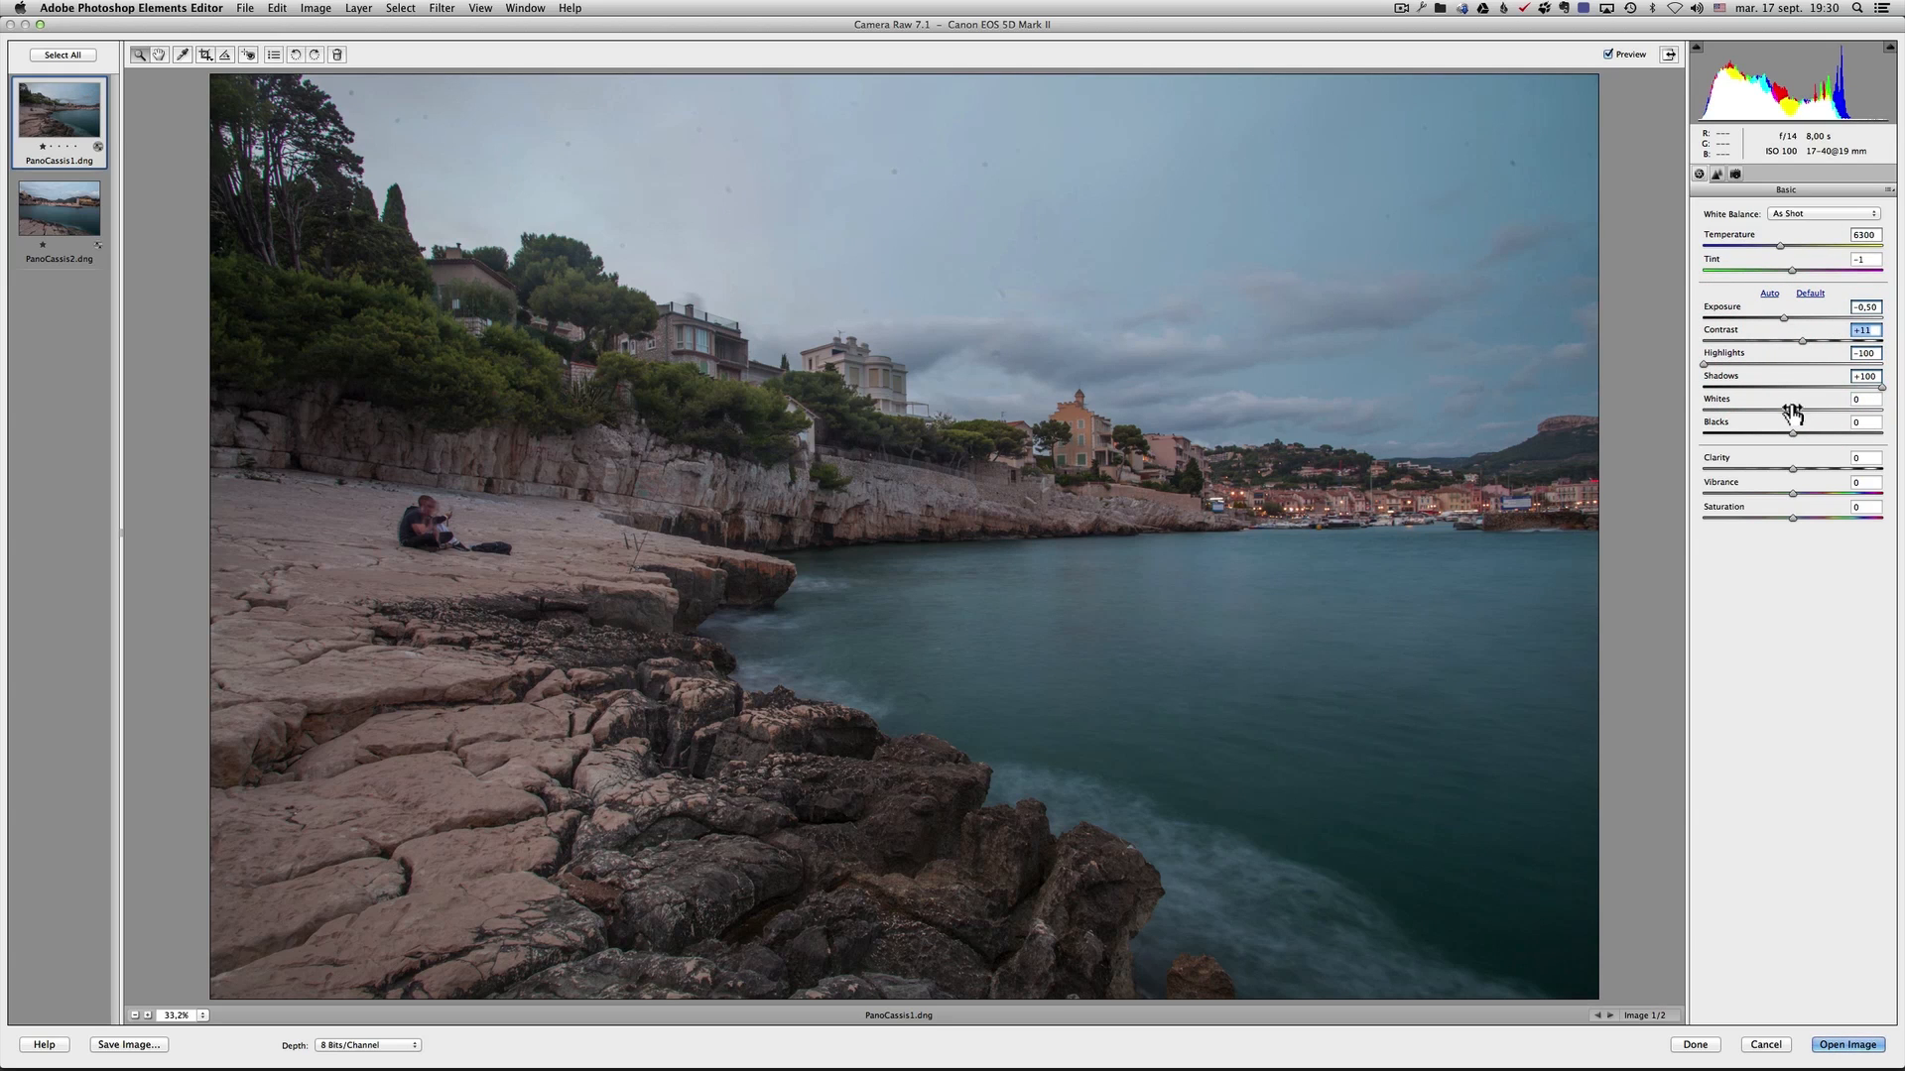
pyautogui.moveTo(1794, 413); pyautogui.dragTo(1803, 415)
pyautogui.press('alt')
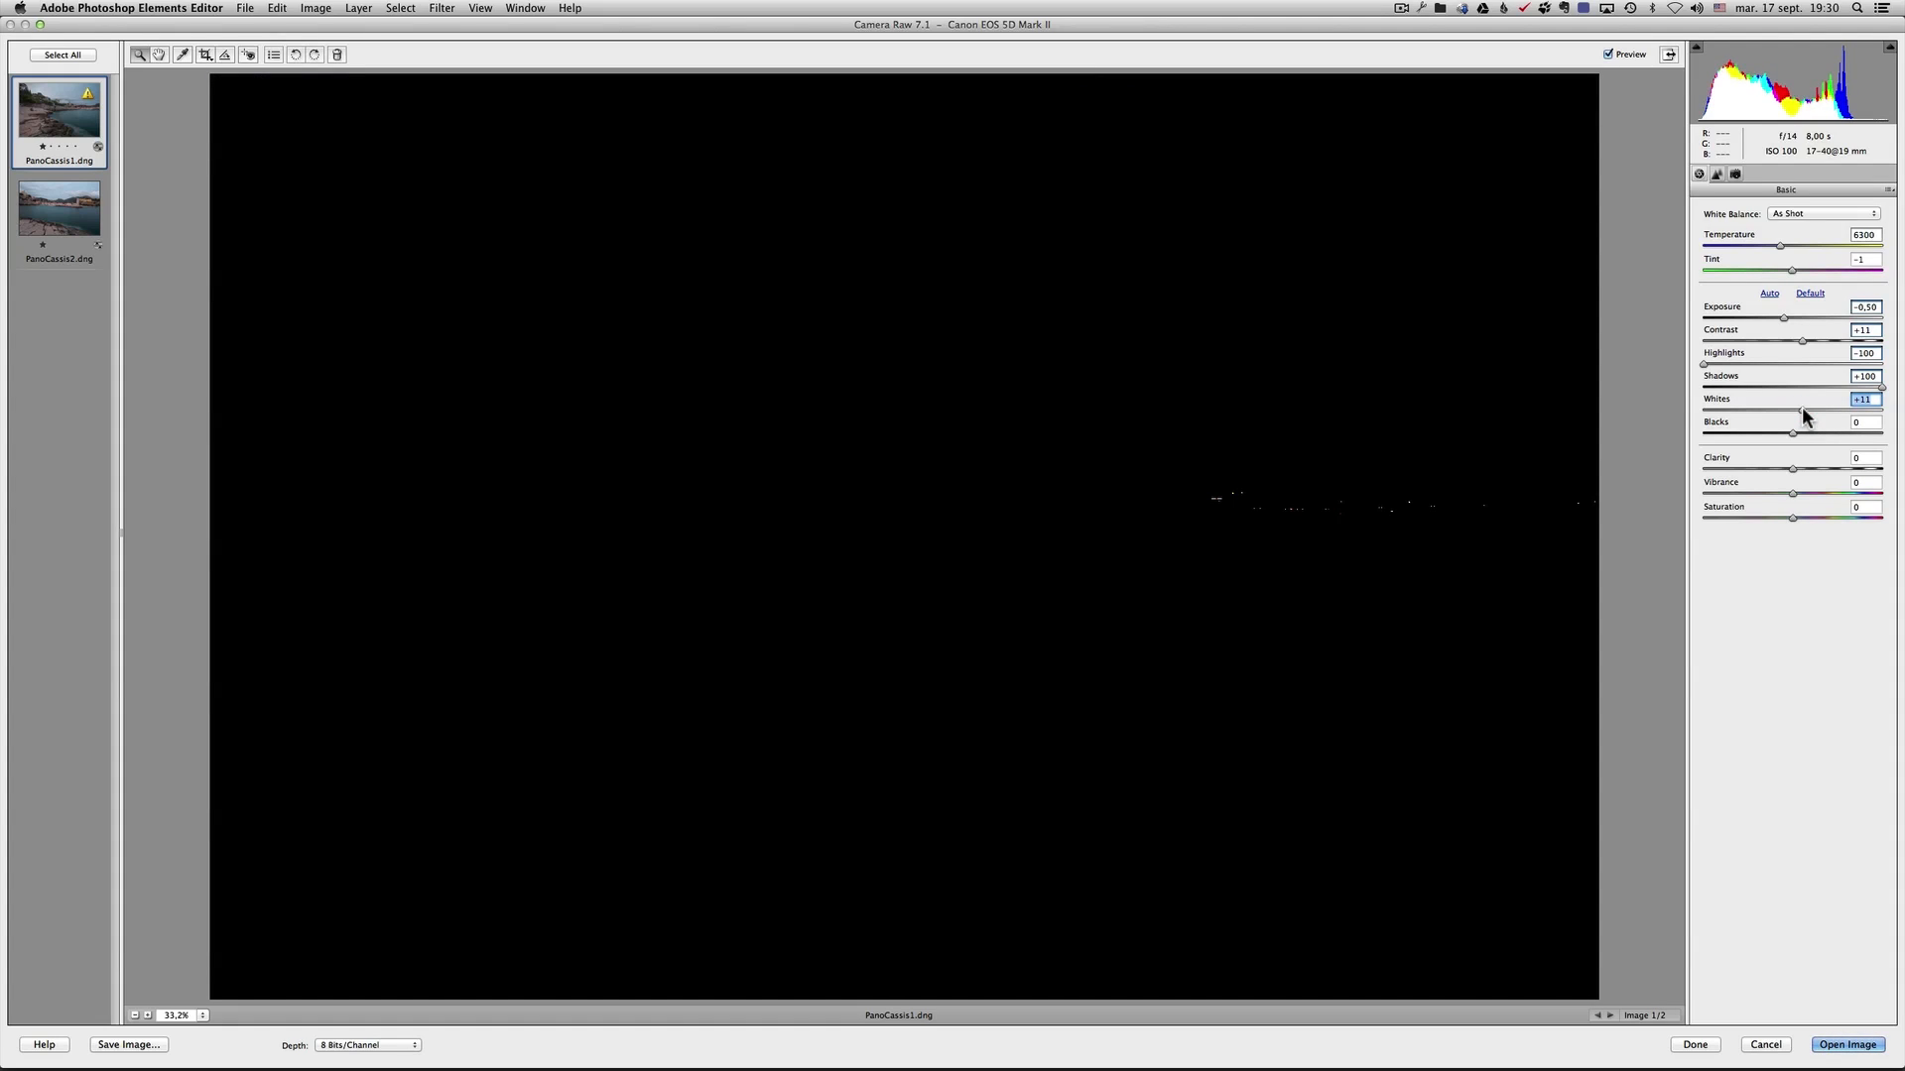
pyautogui.moveTo(1801, 408); pyautogui.dragTo(1813, 405)
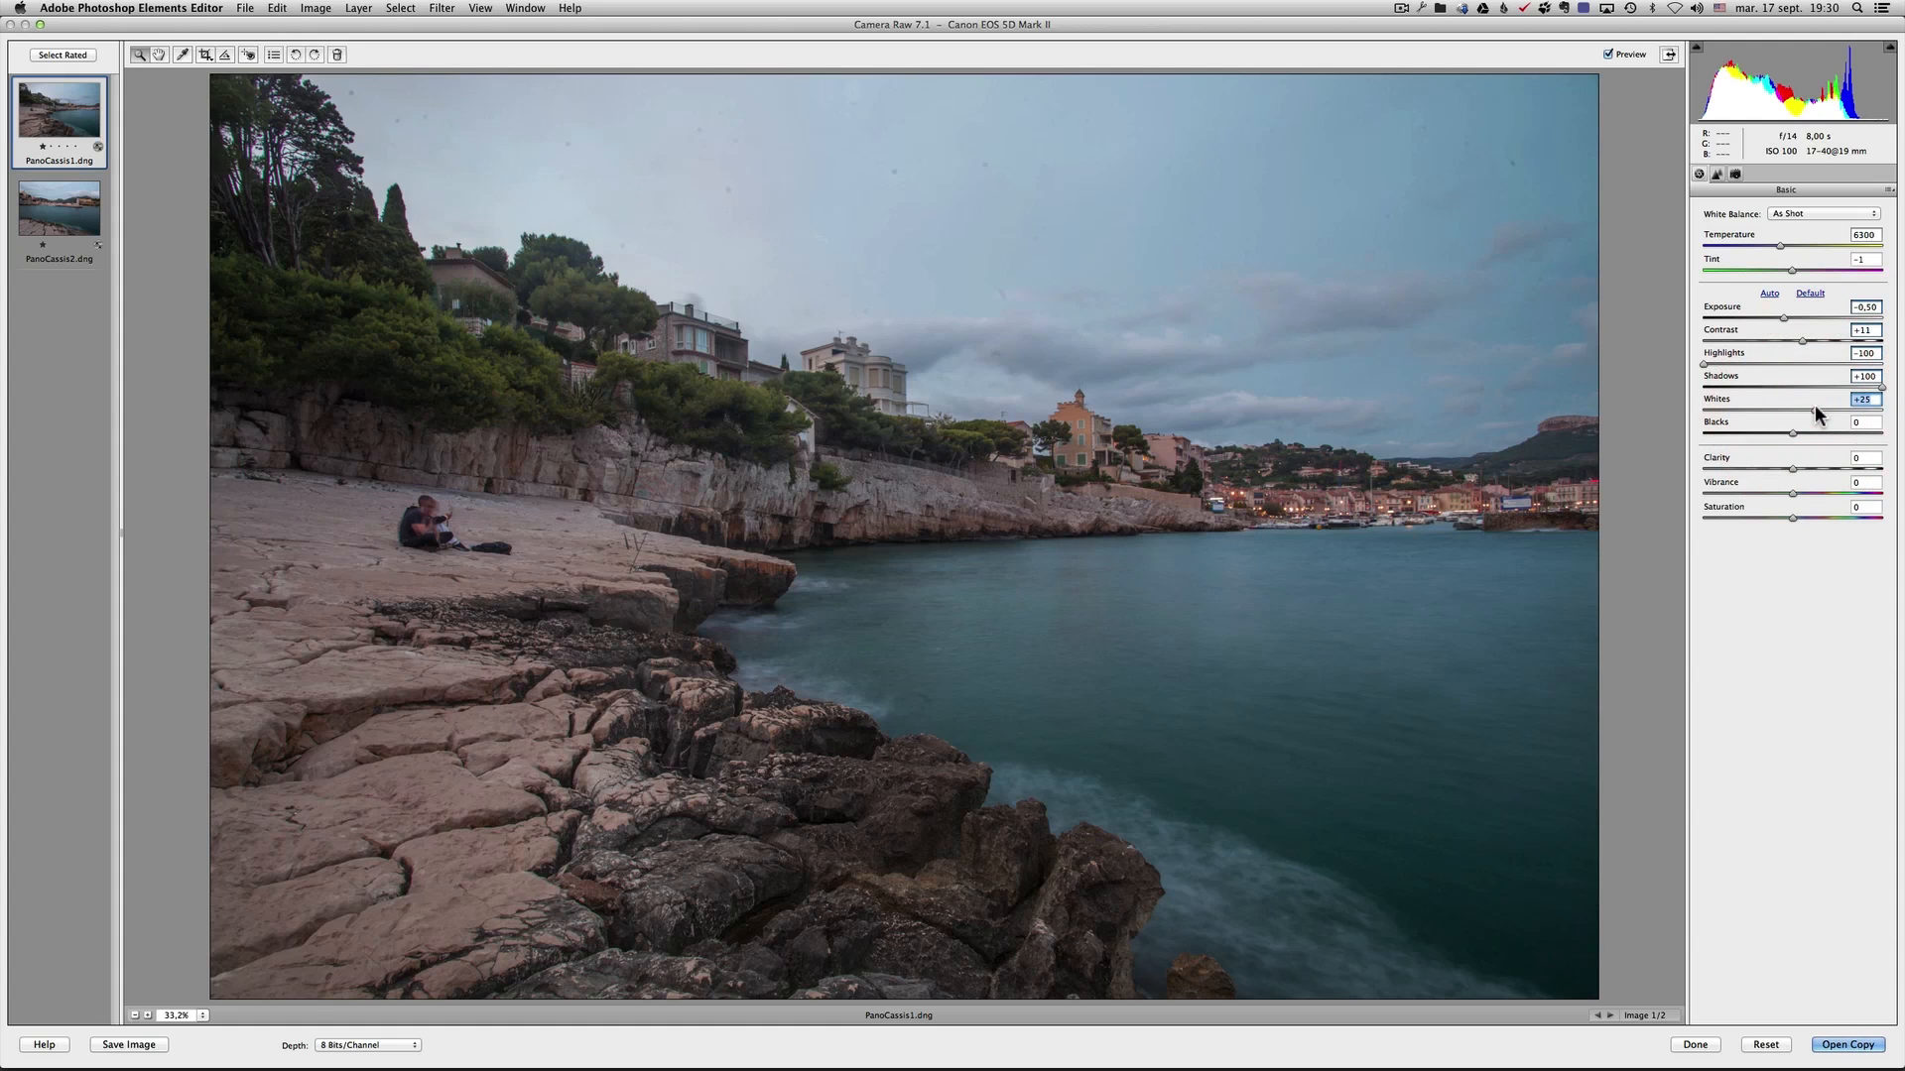
pyautogui.click(1791, 432)
pyautogui.click(1792, 432)
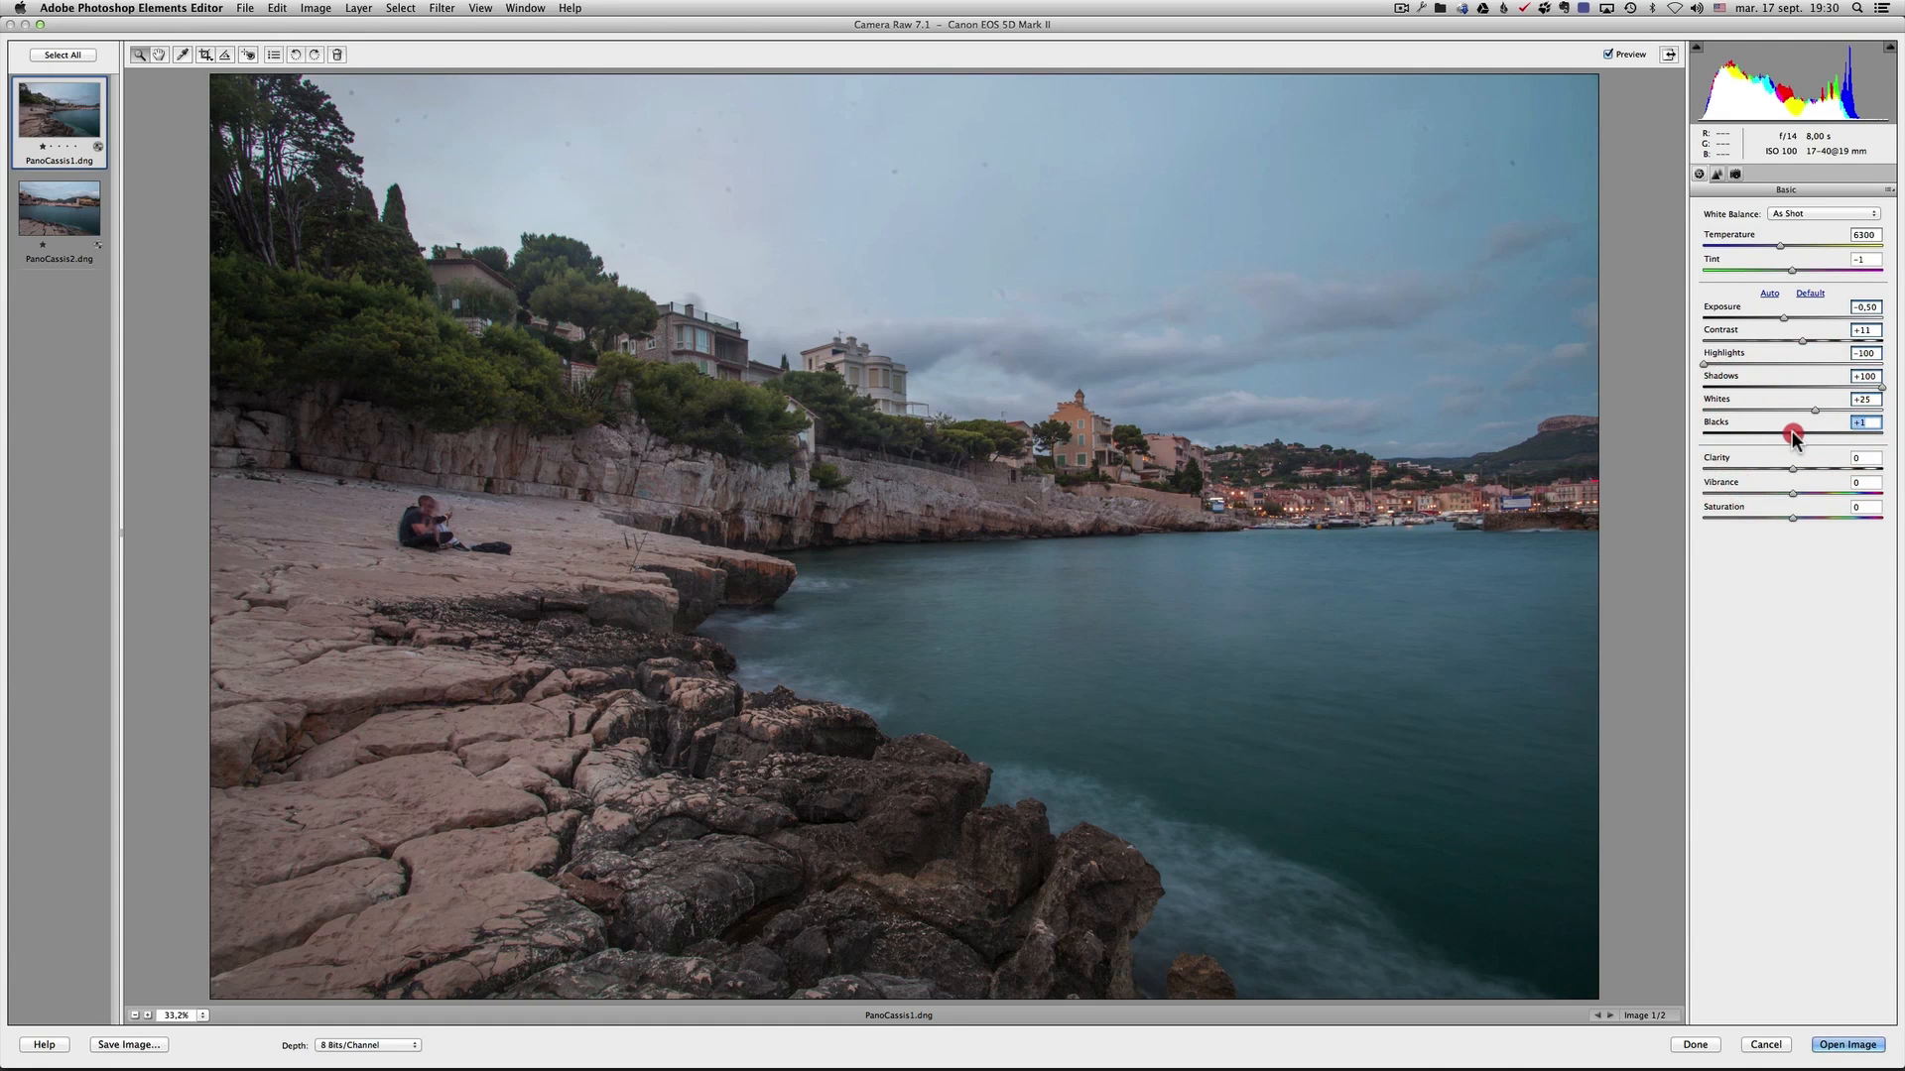
pyautogui.moveTo(1793, 434); pyautogui.dragTo(1769, 435)
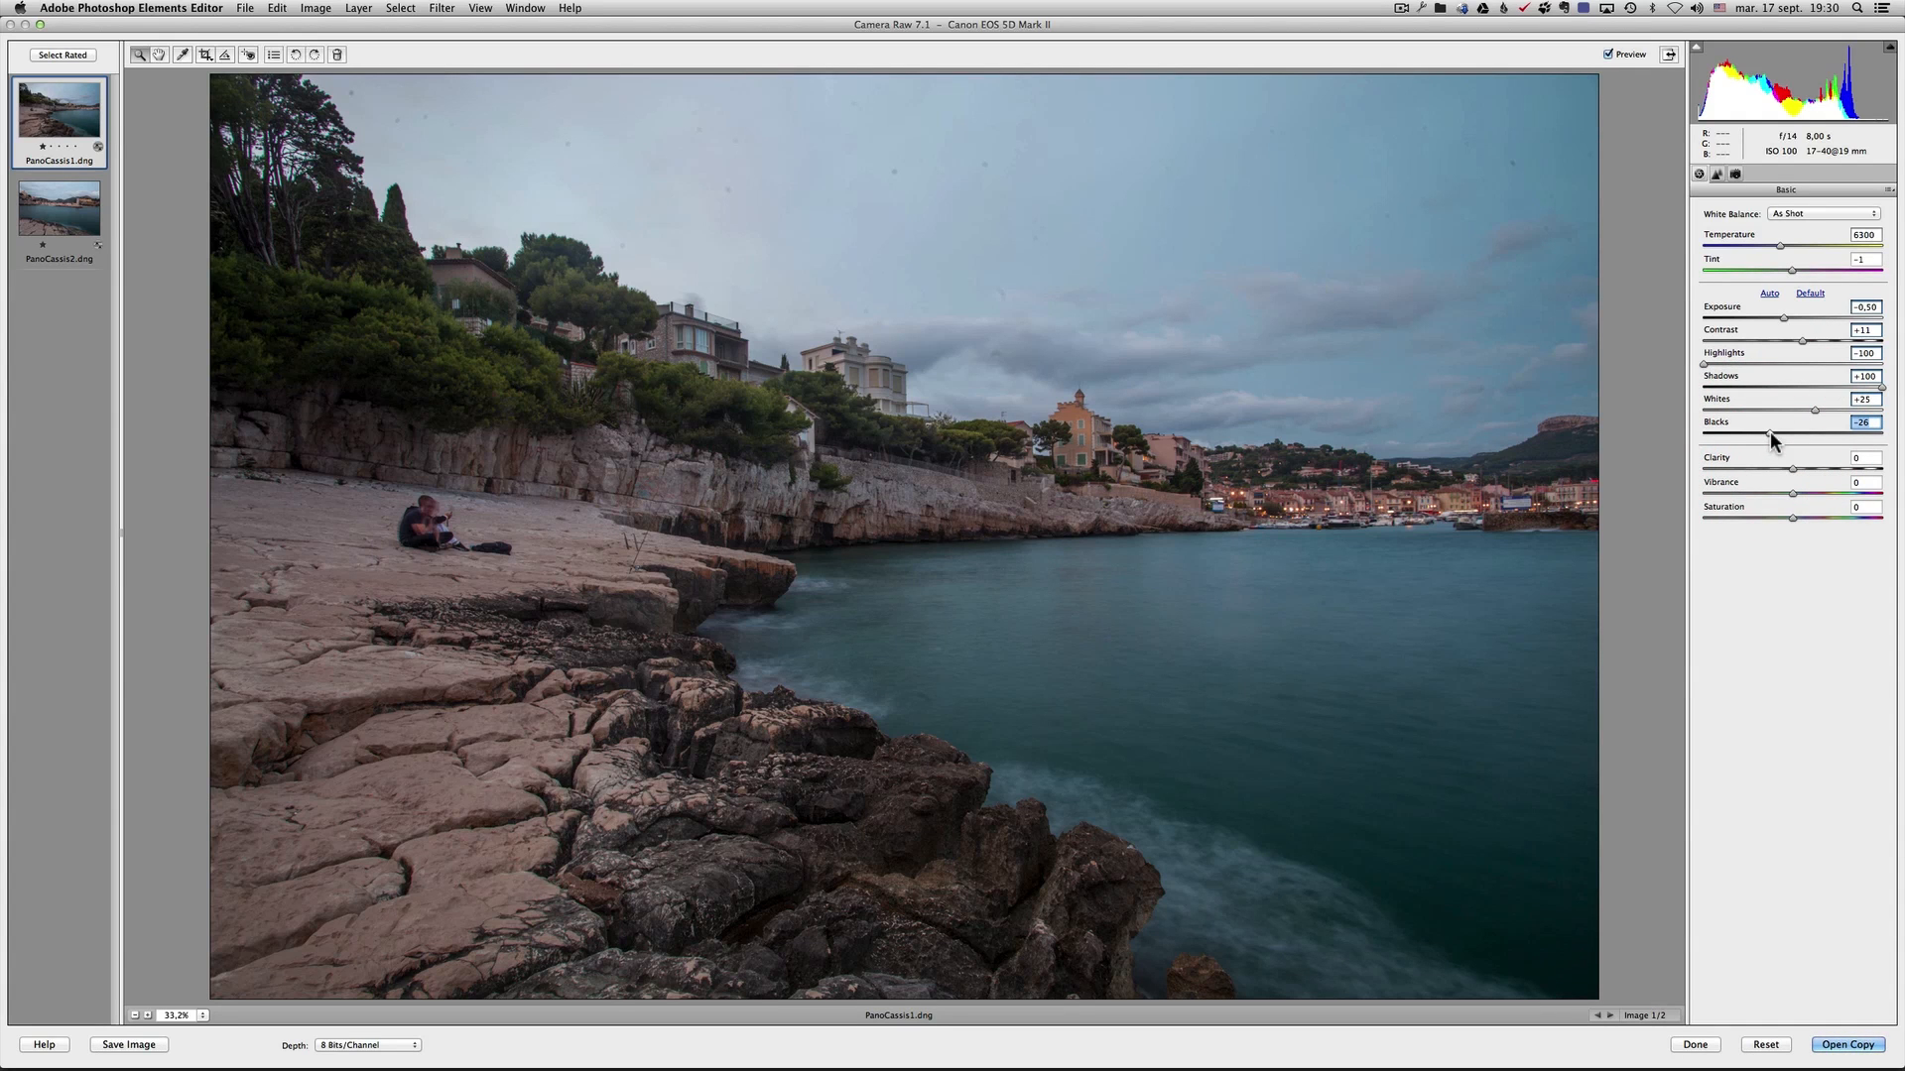
pyautogui.press('alt')
# Set Clarity to +31 and Vibrance to +43, and change the white balance to Shade for PanoCassis1
pyautogui.moveTo(1793, 472); pyautogui.dragTo(1821, 475)
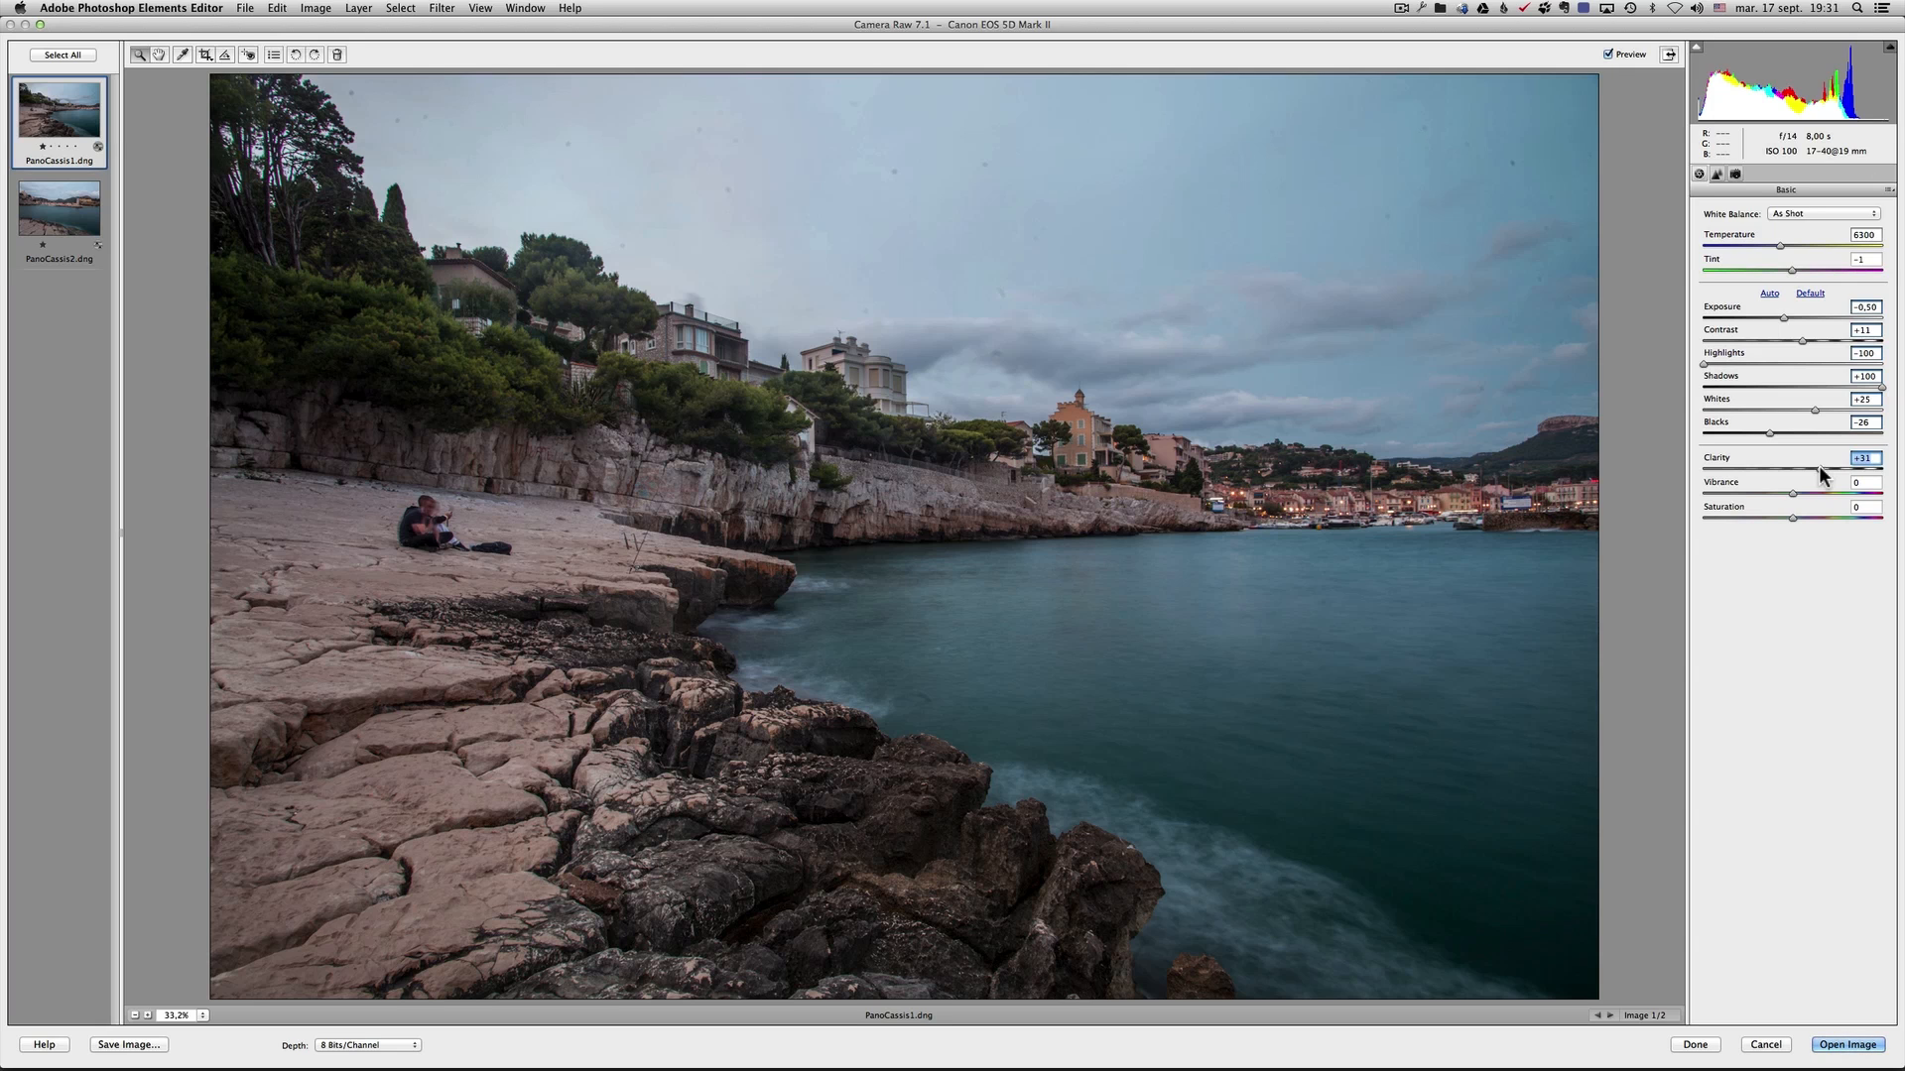
pyautogui.moveTo(1792, 492); pyautogui.dragTo(1831, 490)
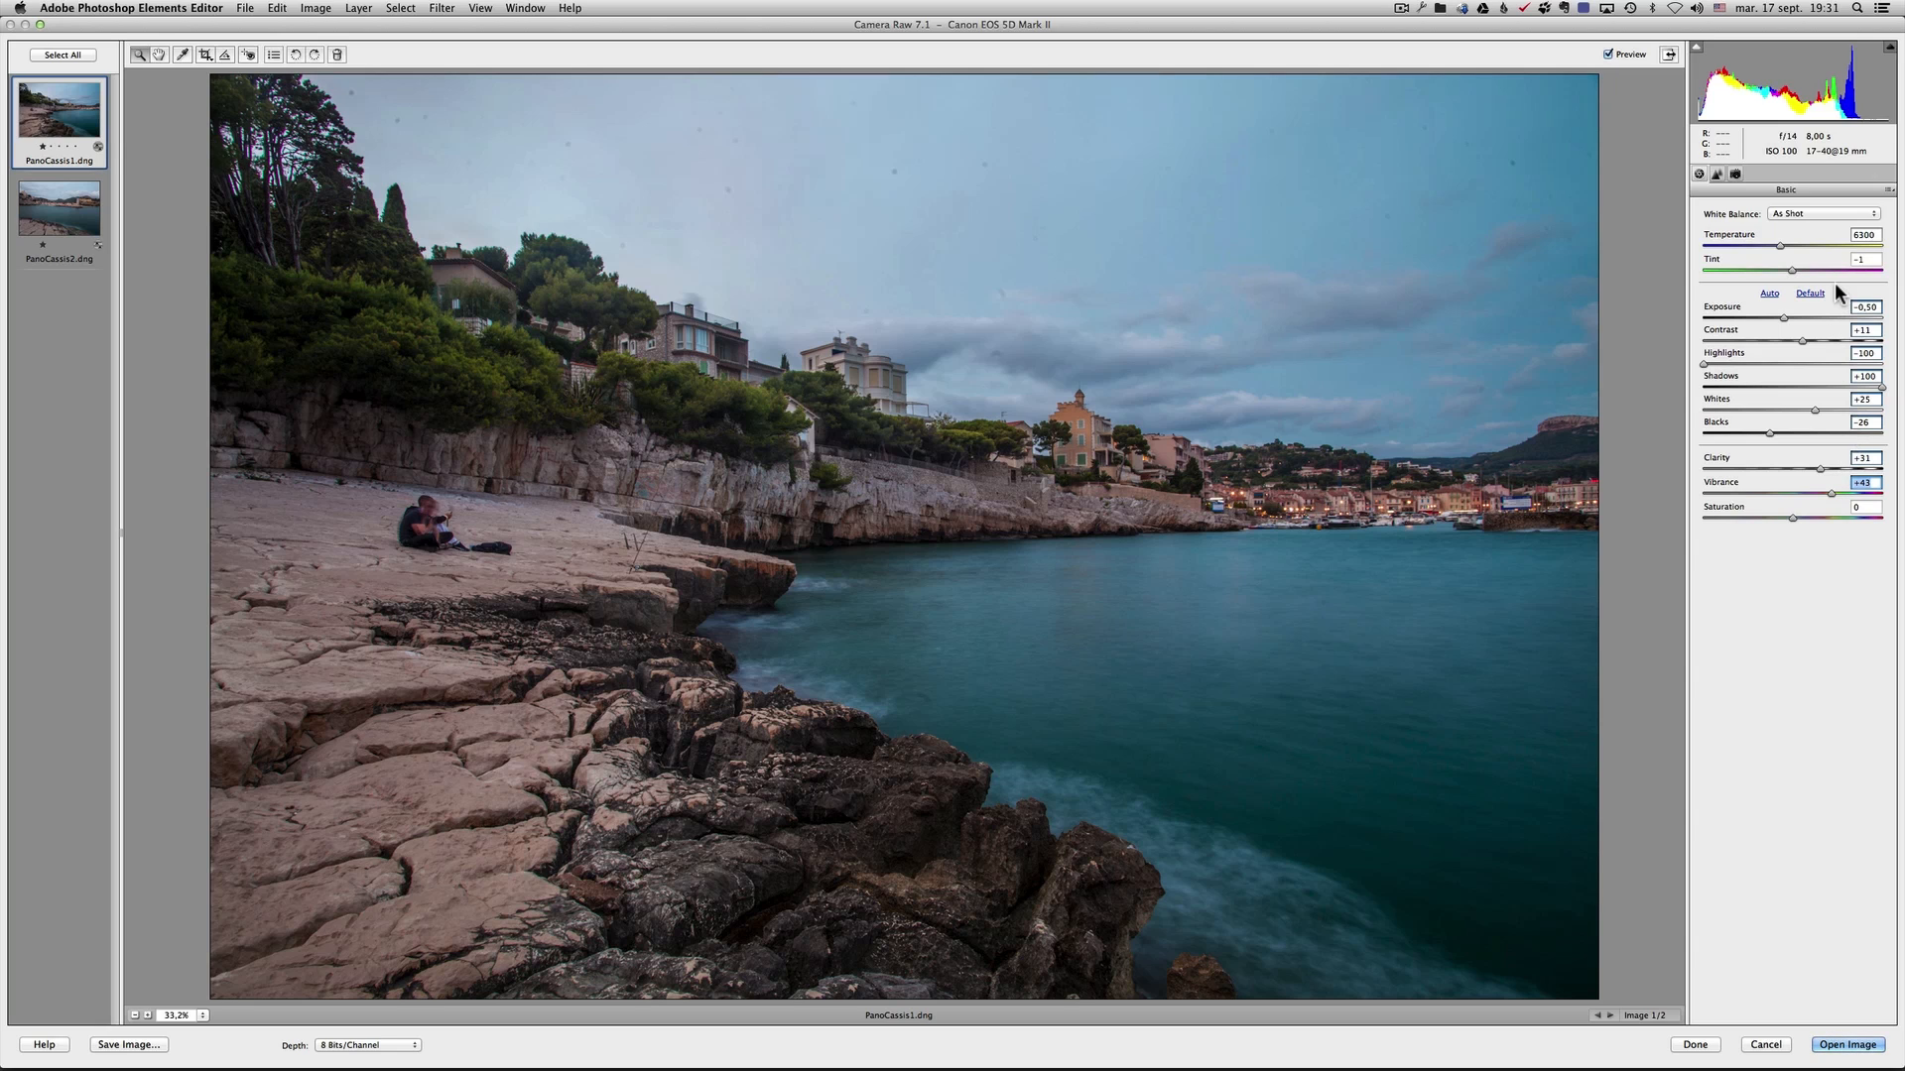
pyautogui.click(1820, 210)
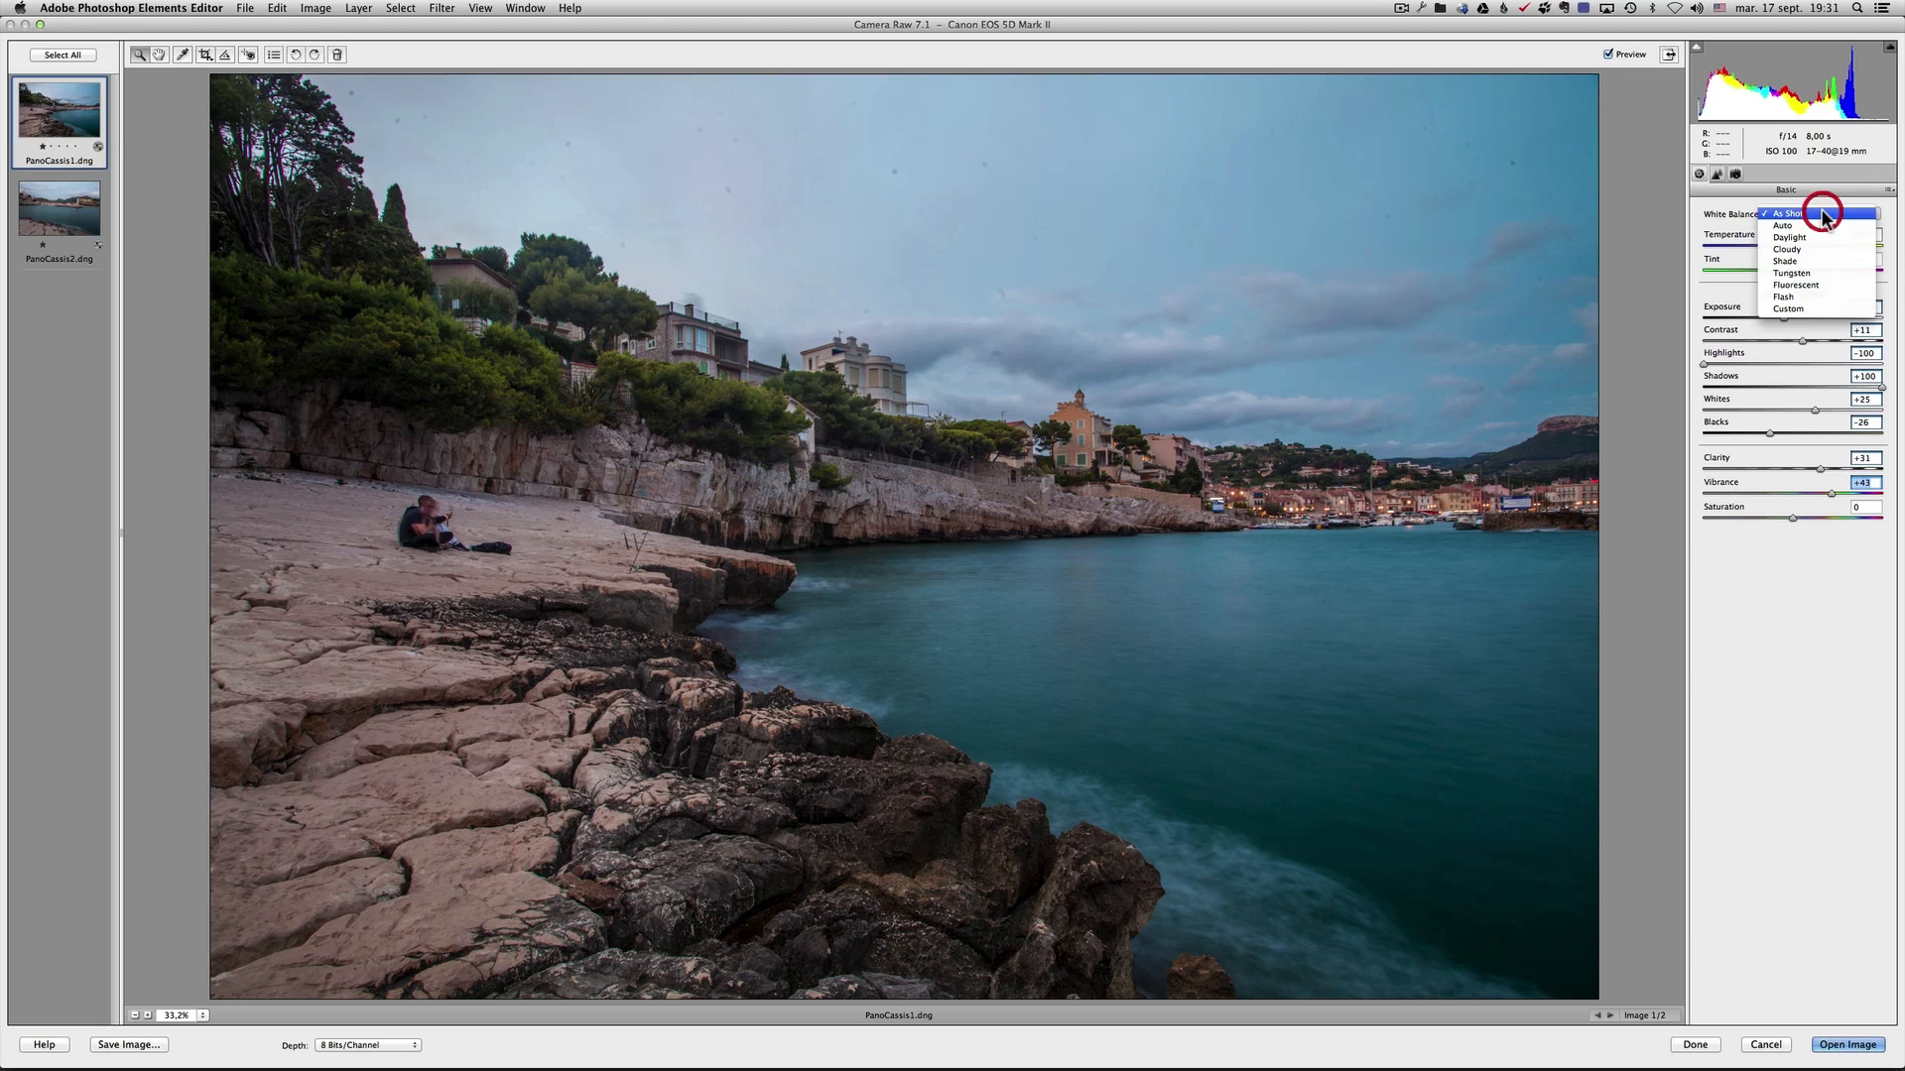
pyautogui.click(1823, 260)
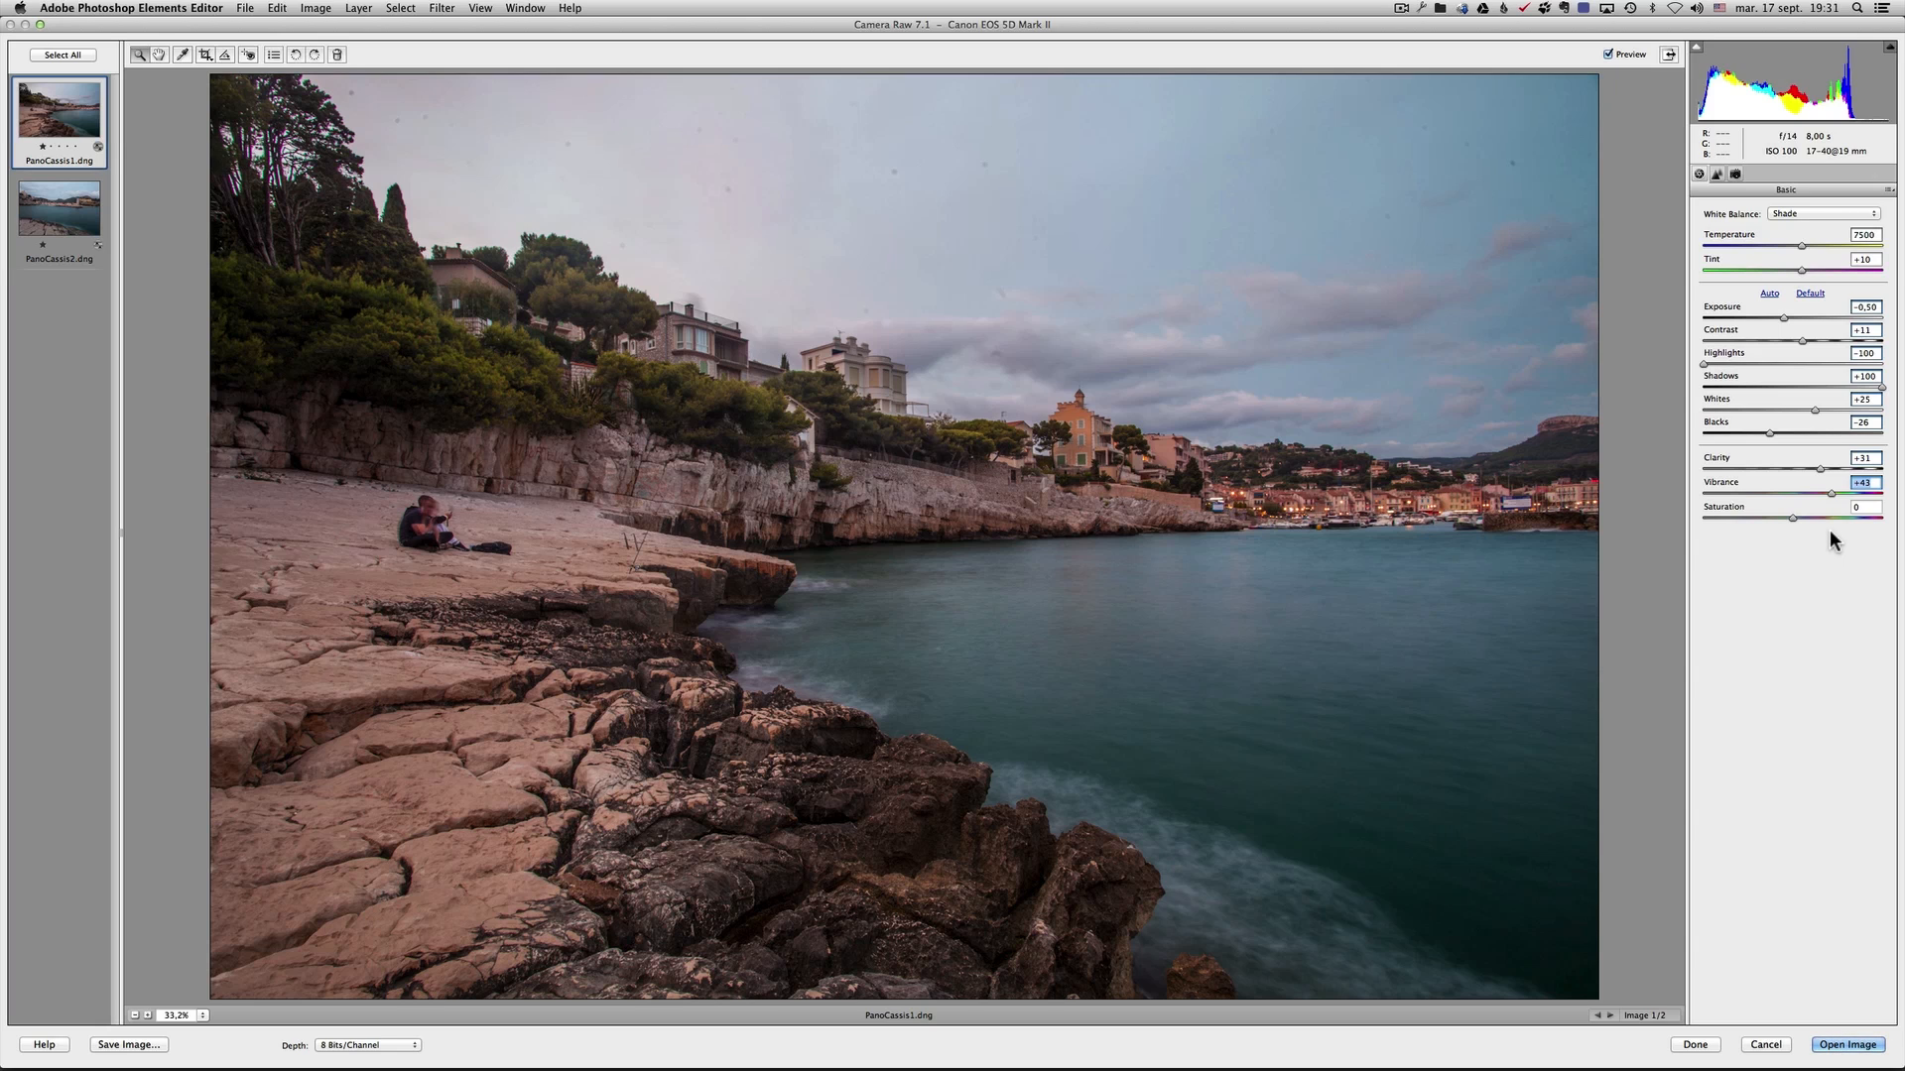
# Sharpen PanoCassis1 with an amount of 80 and a radius of 0.6, checking the detail at 100%
pyautogui.click(1717, 175)
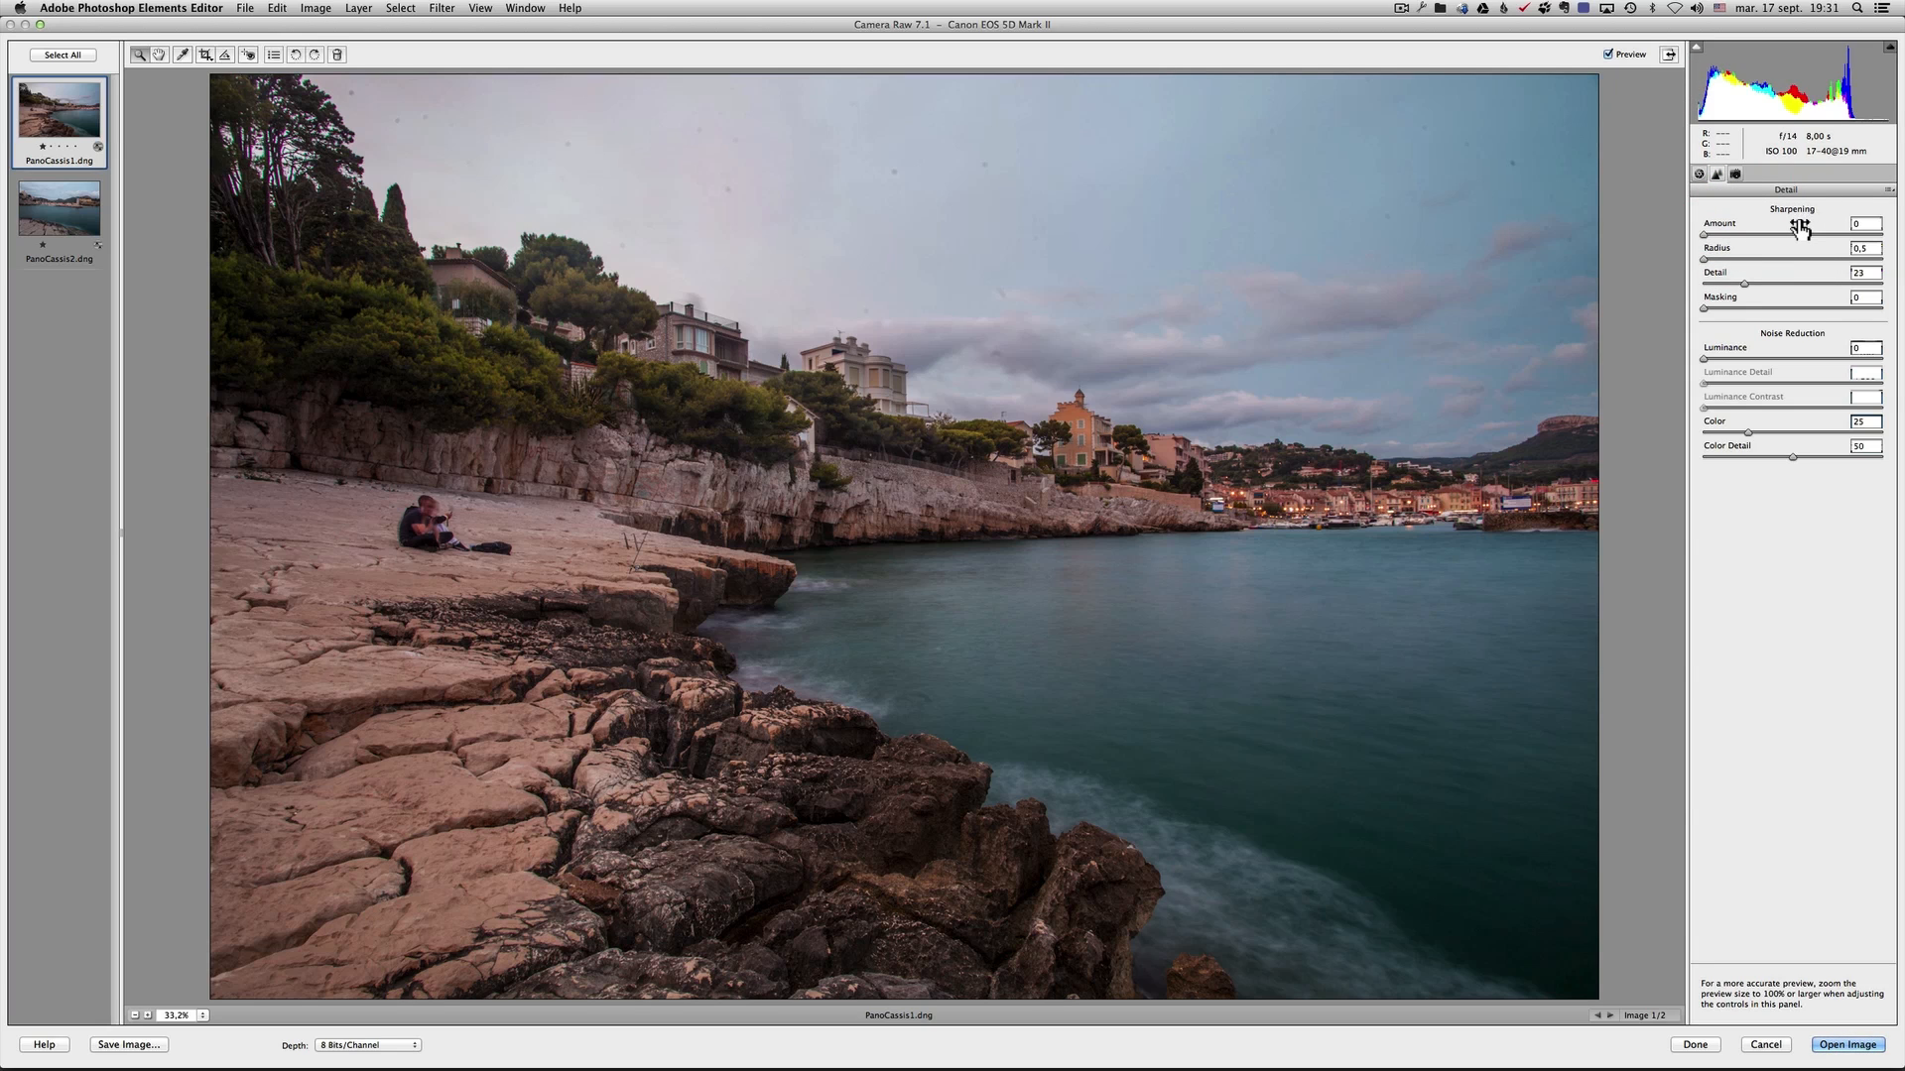
pyautogui.click(1706, 233)
pyautogui.moveTo(1770, 236); pyautogui.dragTo(1723, 263)
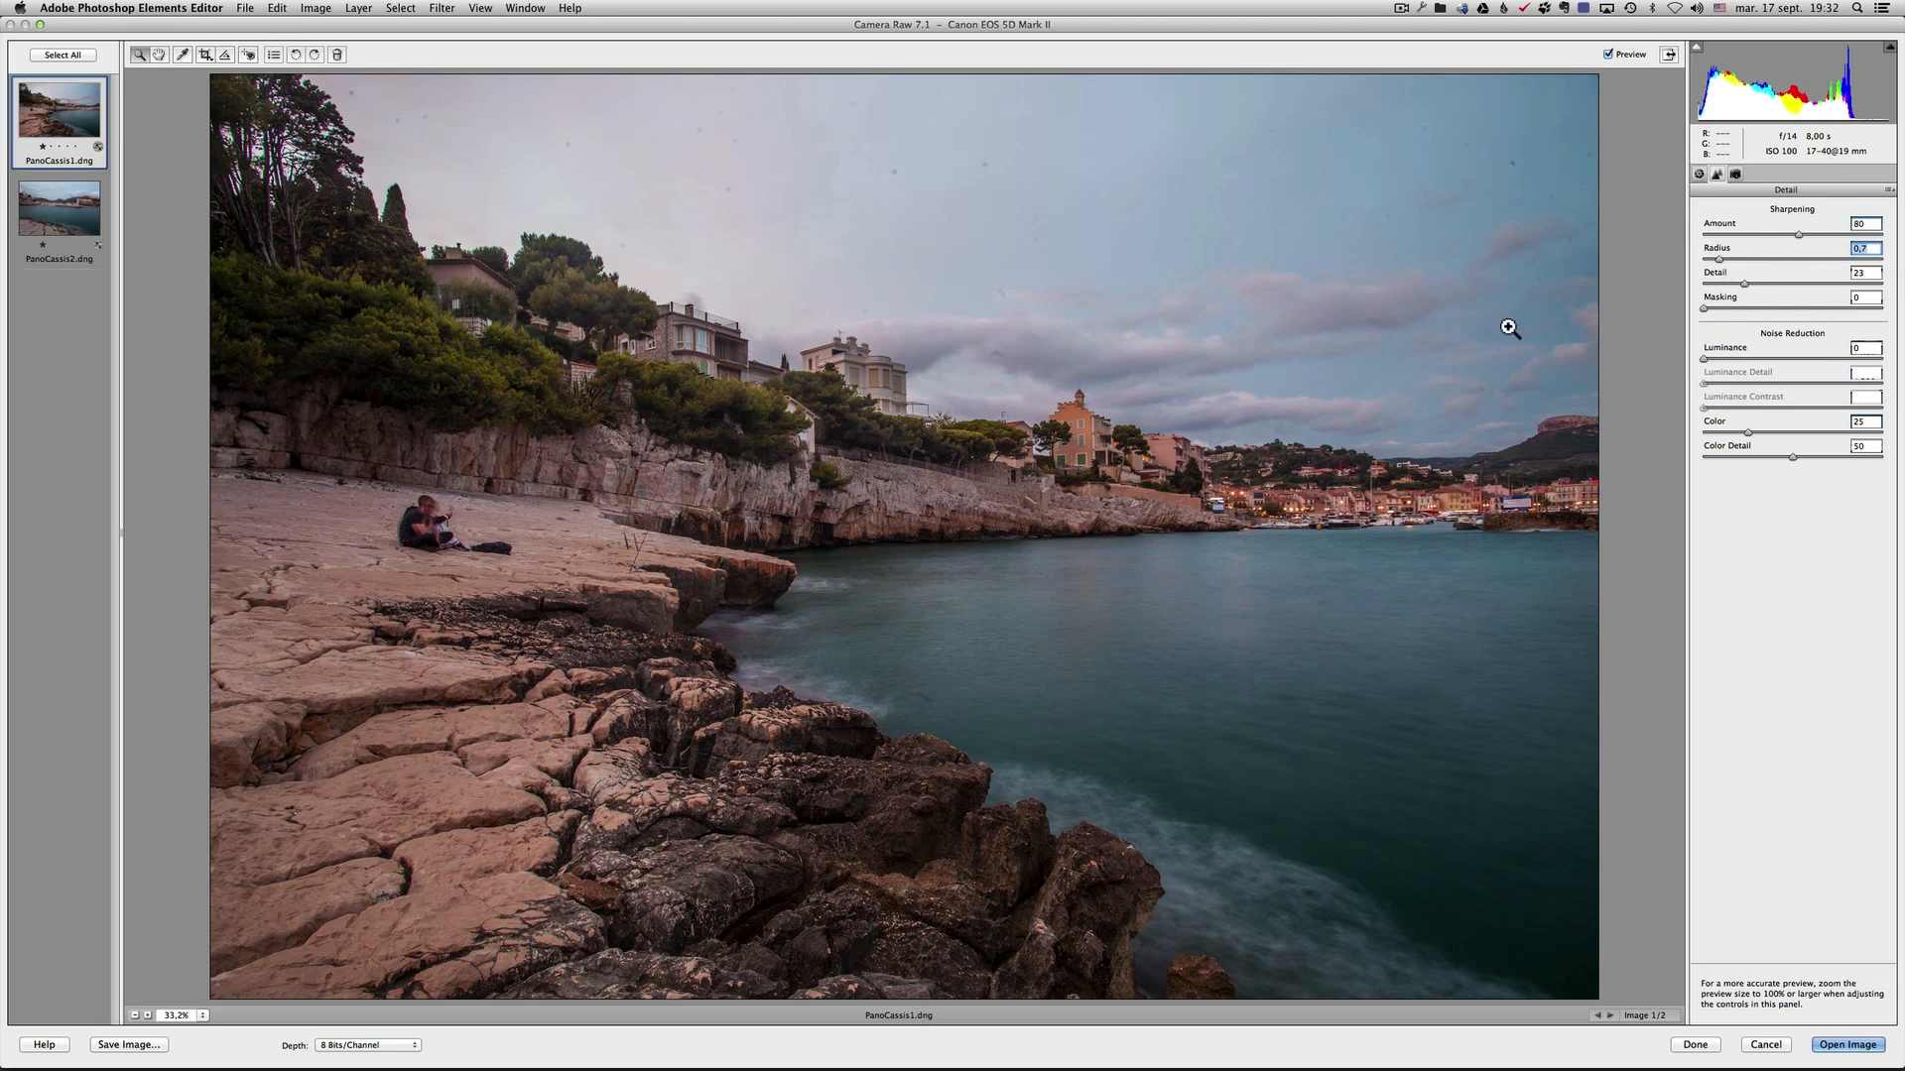
pyautogui.click(1003, 397)
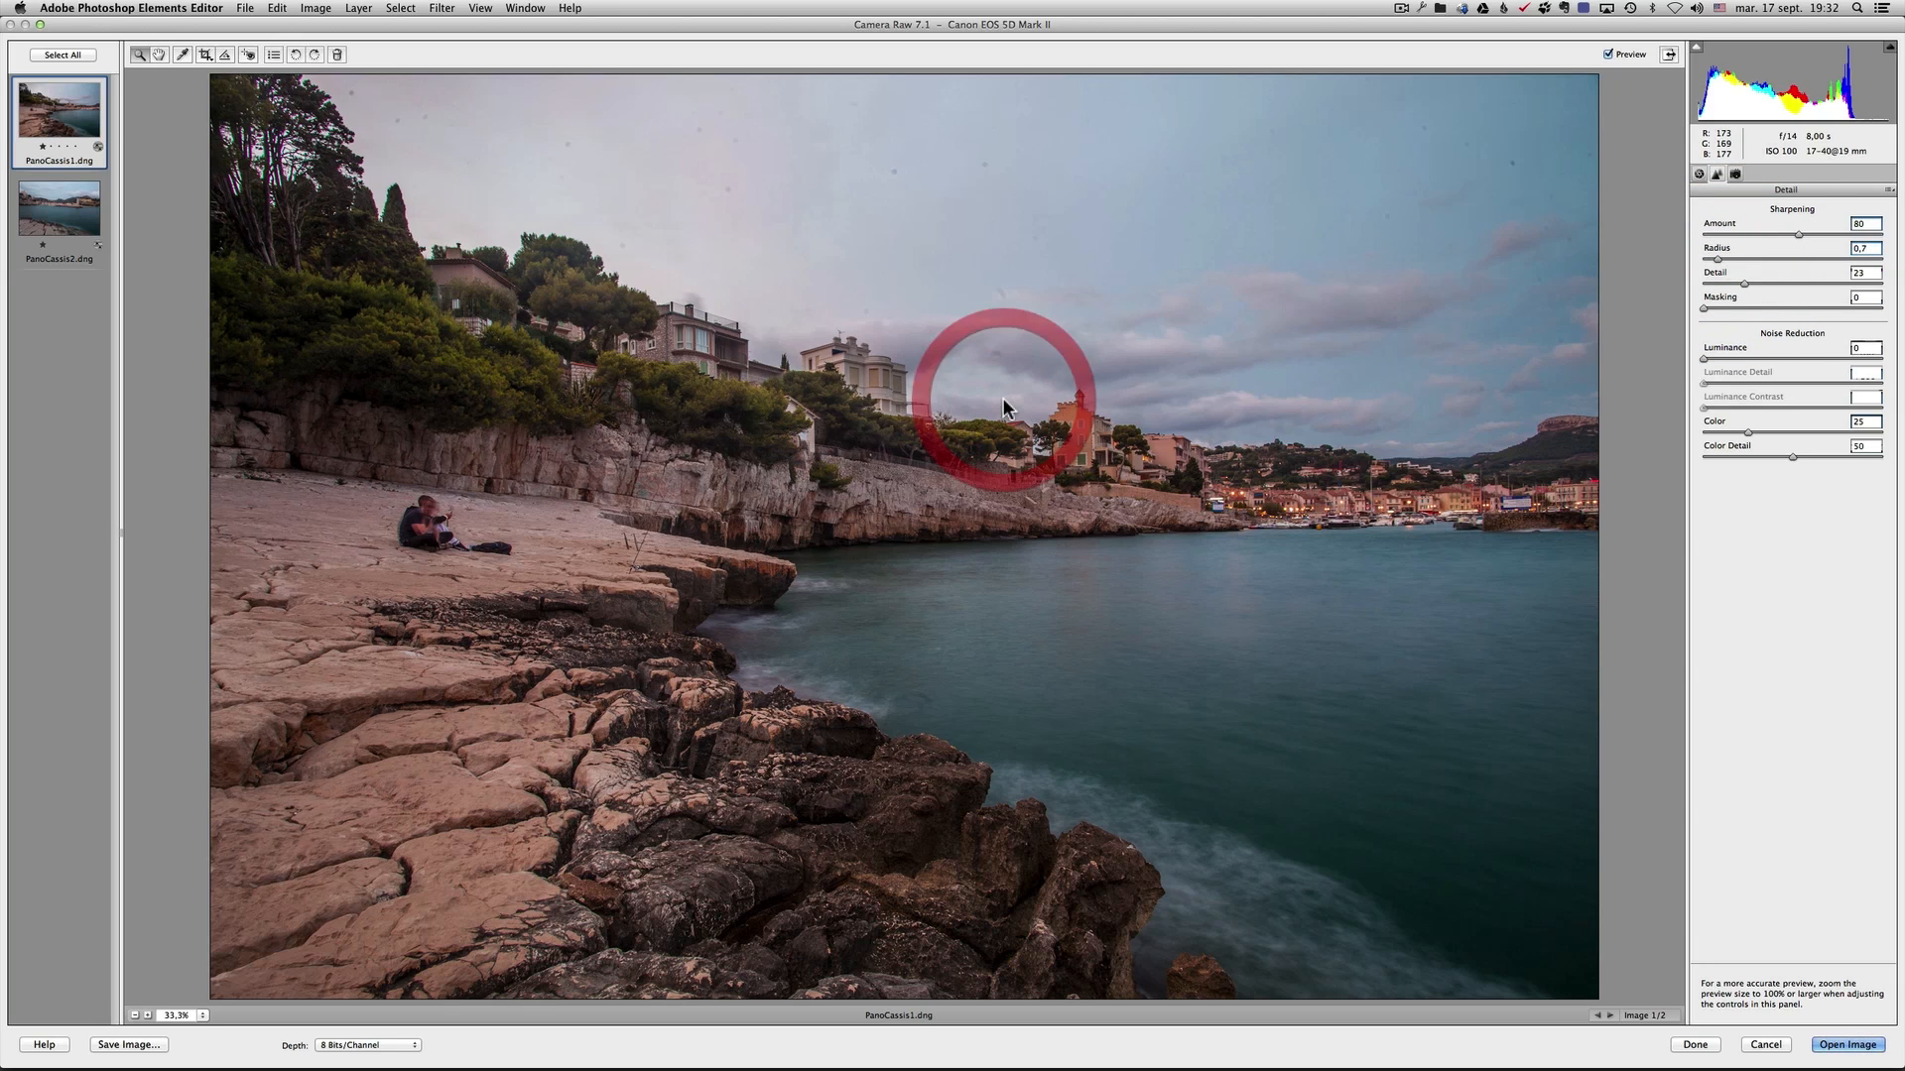
pyautogui.click(1007, 387)
pyautogui.click(935, 525)
pyautogui.click(1161, 621)
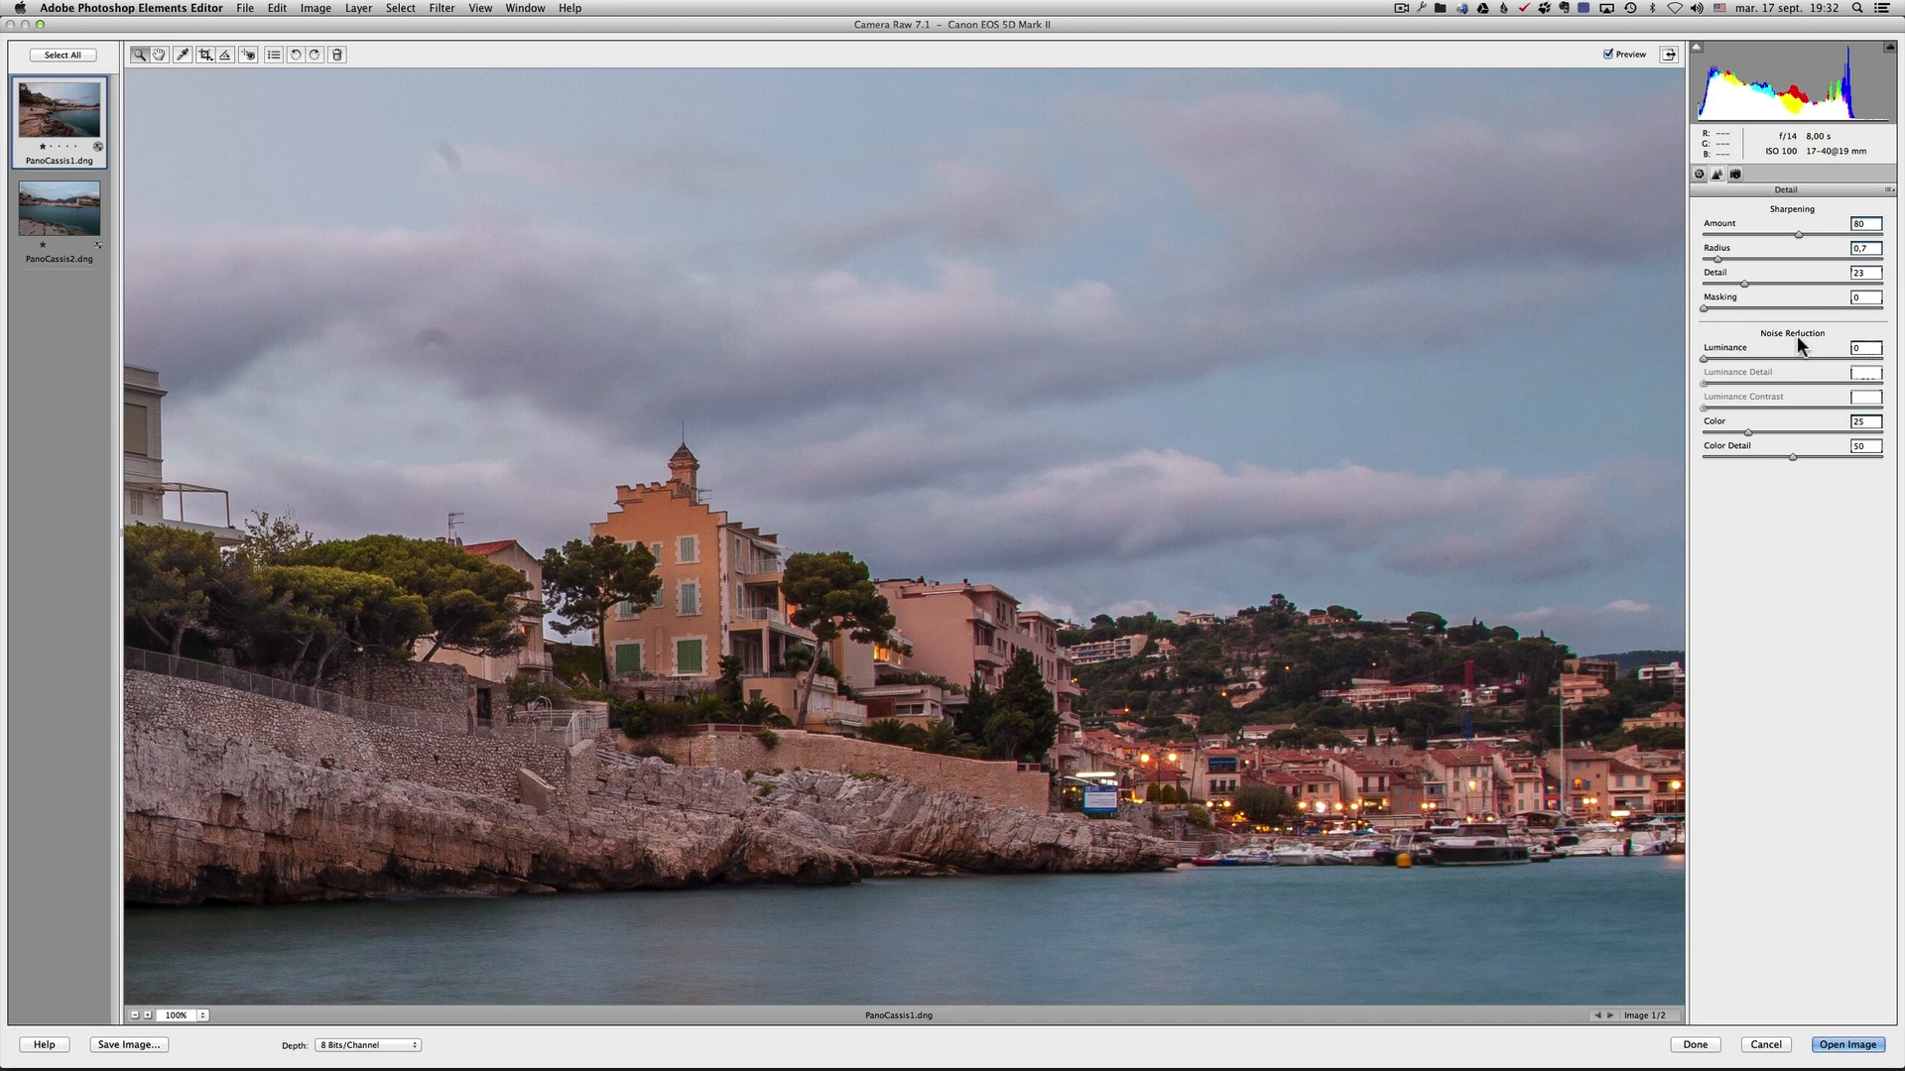
pyautogui.click(1717, 259)
pyautogui.moveTo(1717, 260); pyautogui.dragTo(1714, 260)
# Set the sharpening masking of PanoCassis1 to 40 while previewing the mask
pyautogui.moveTo(1705, 308); pyautogui.dragTo(1771, 310)
pyautogui.press('alt')
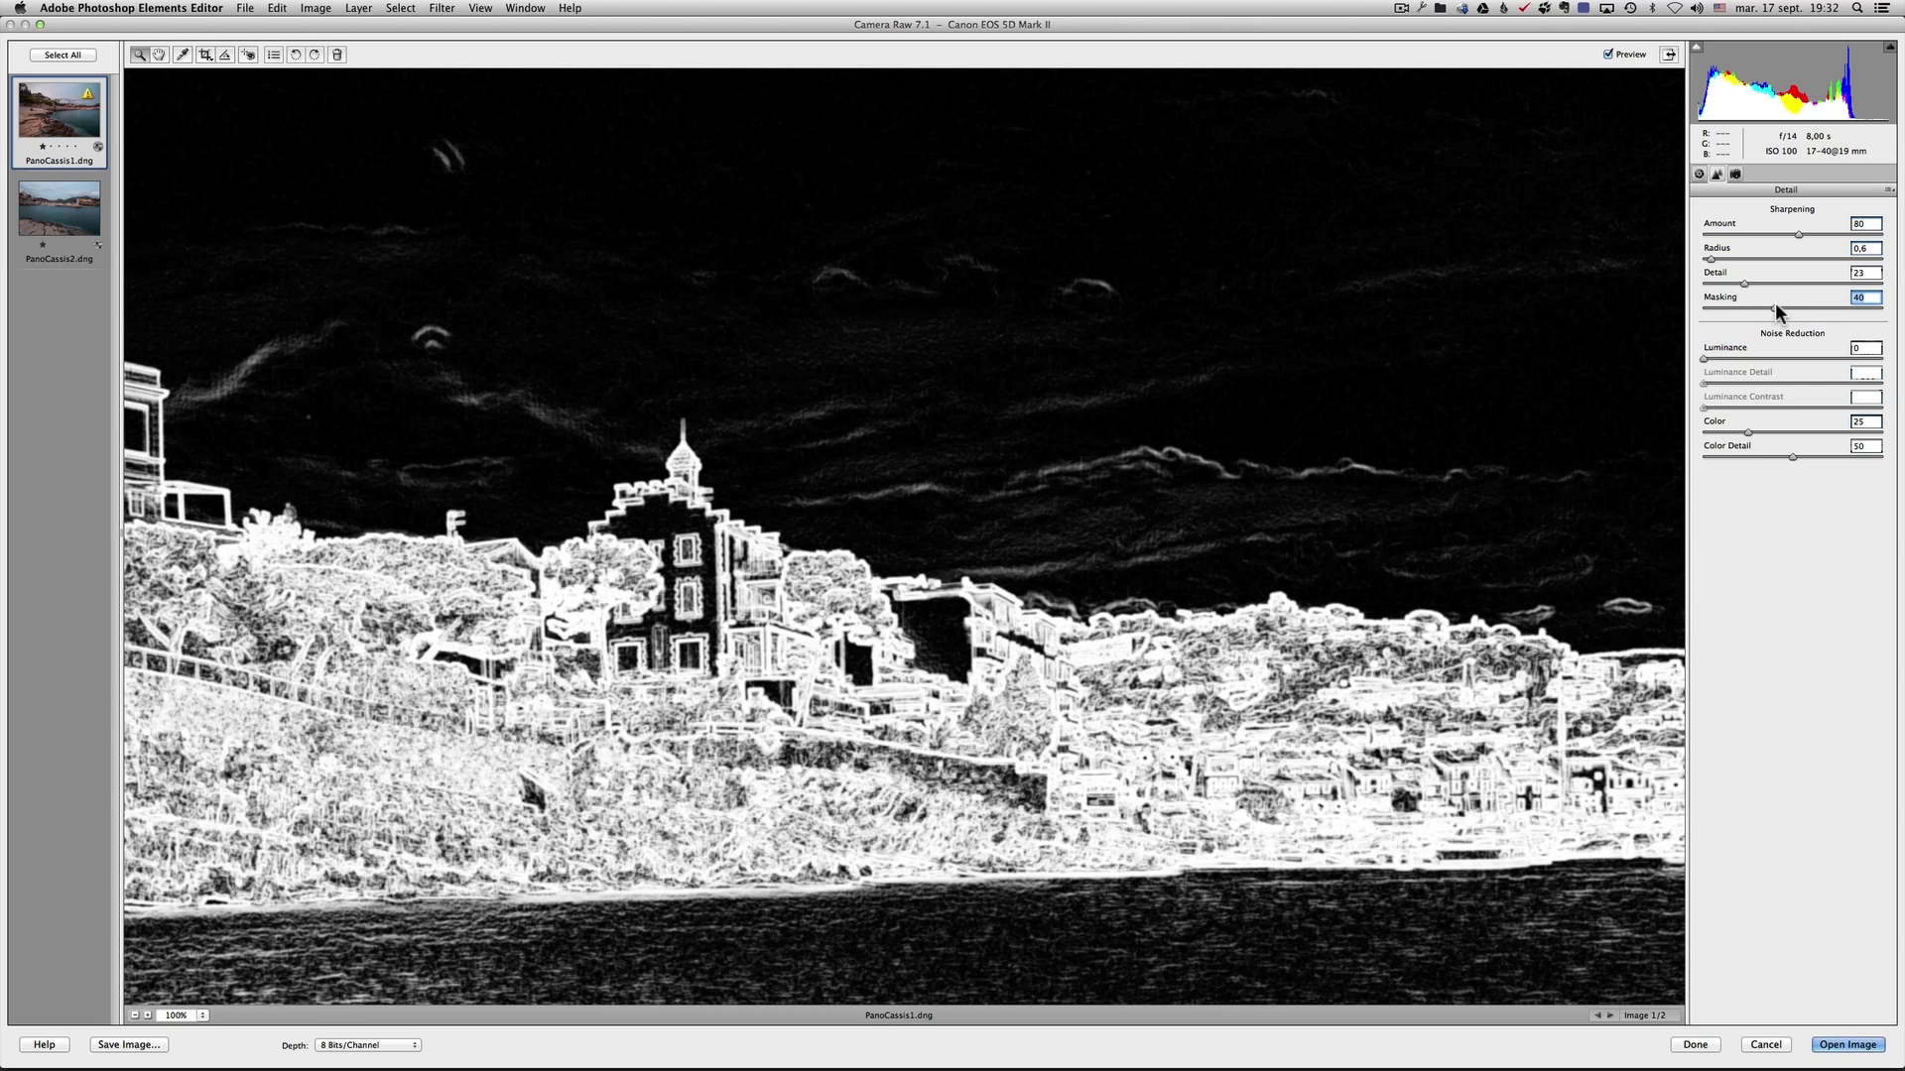
pyautogui.moveTo(1776, 302); pyautogui.dragTo(1776, 302)
pyautogui.press('alt')
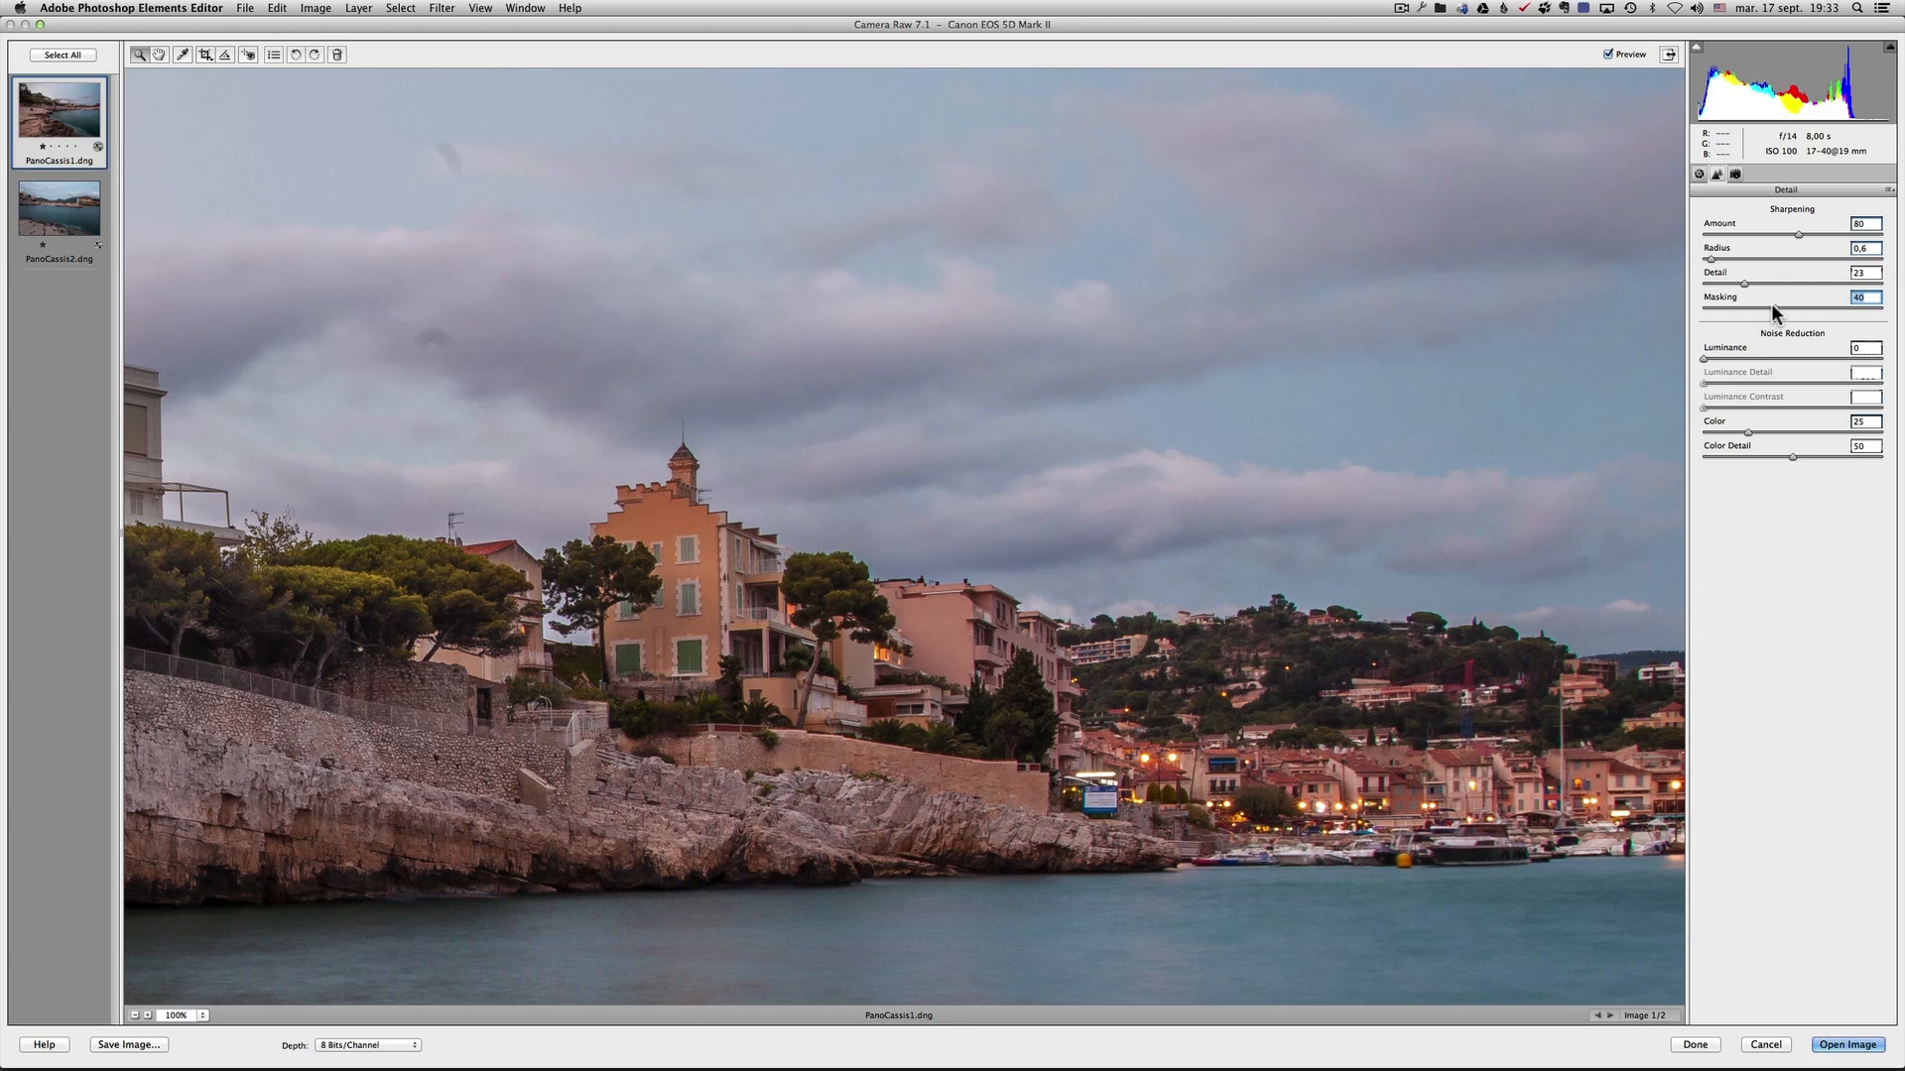
# For PanoCassis2, set the white balance to Shade, Exposure to -0.50 and Contrast to +11
pyautogui.click(1700, 176)
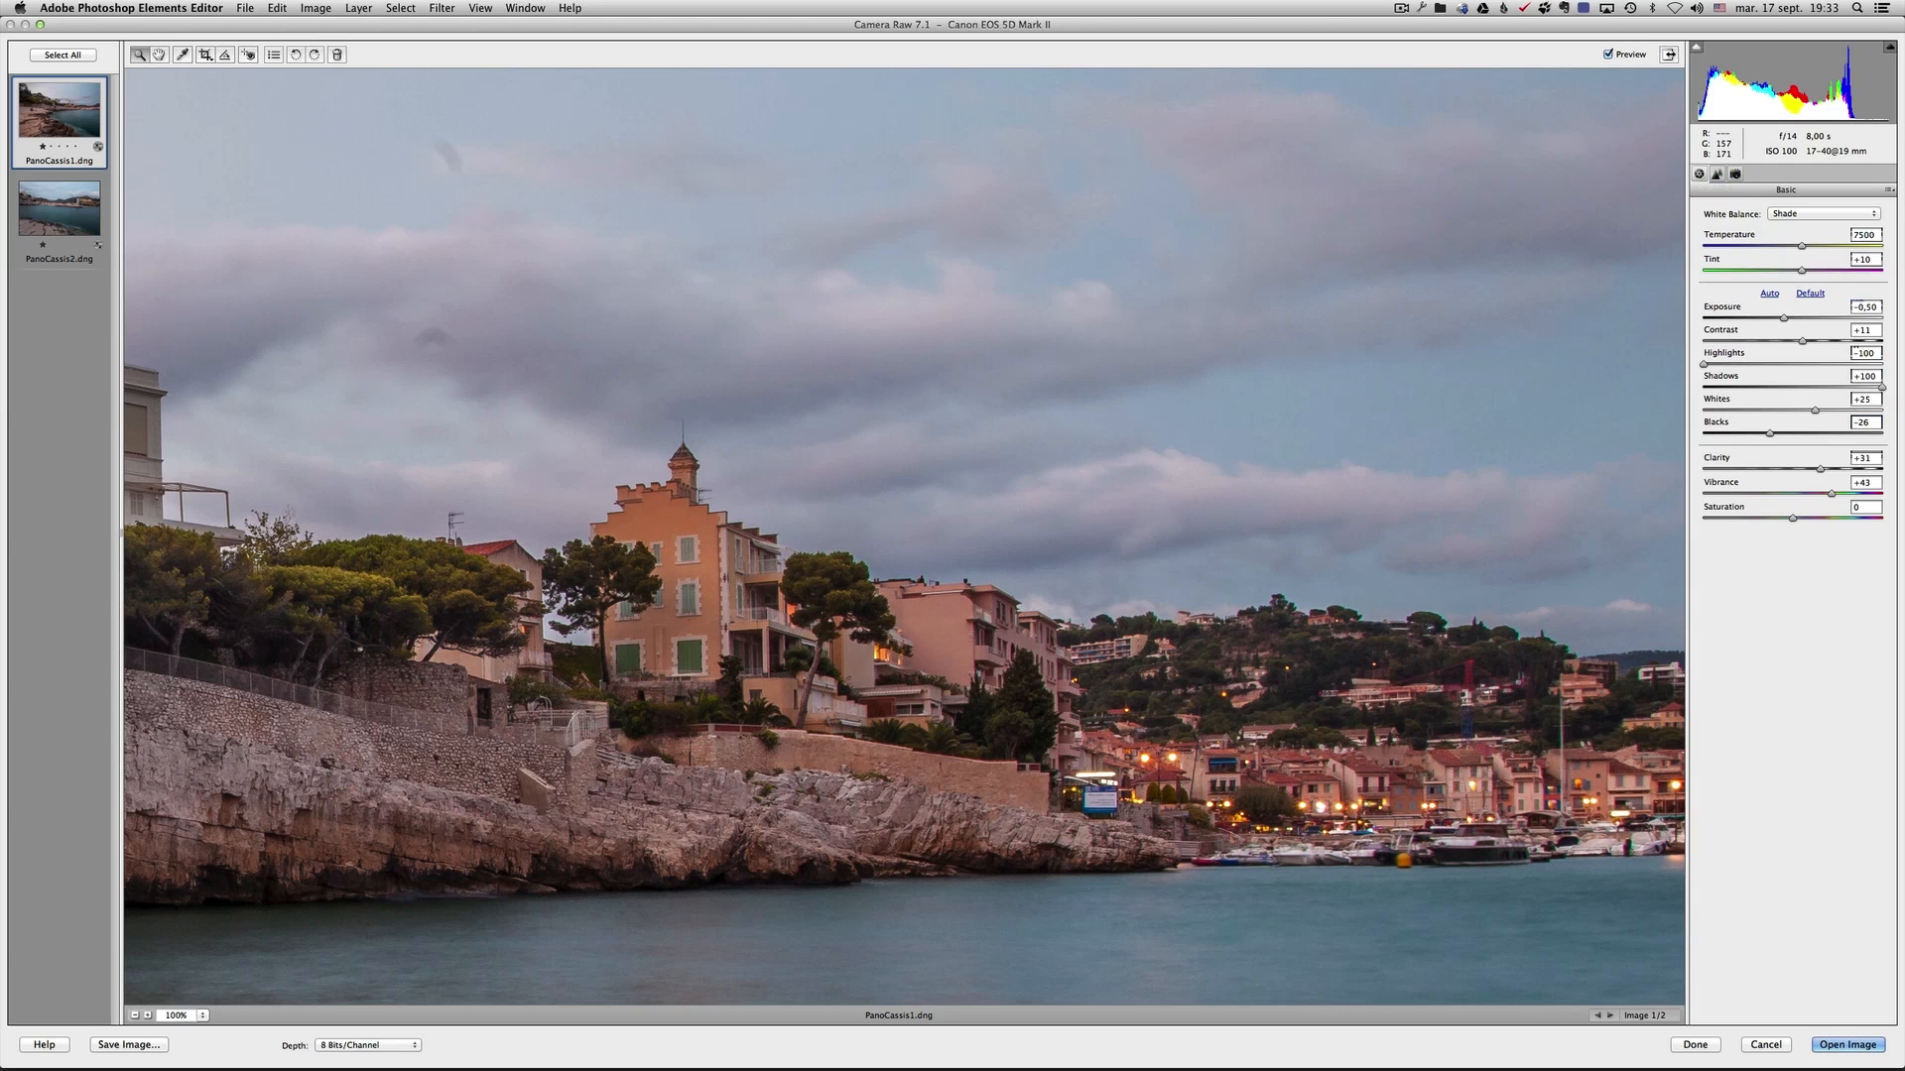
pyautogui.click(69, 227)
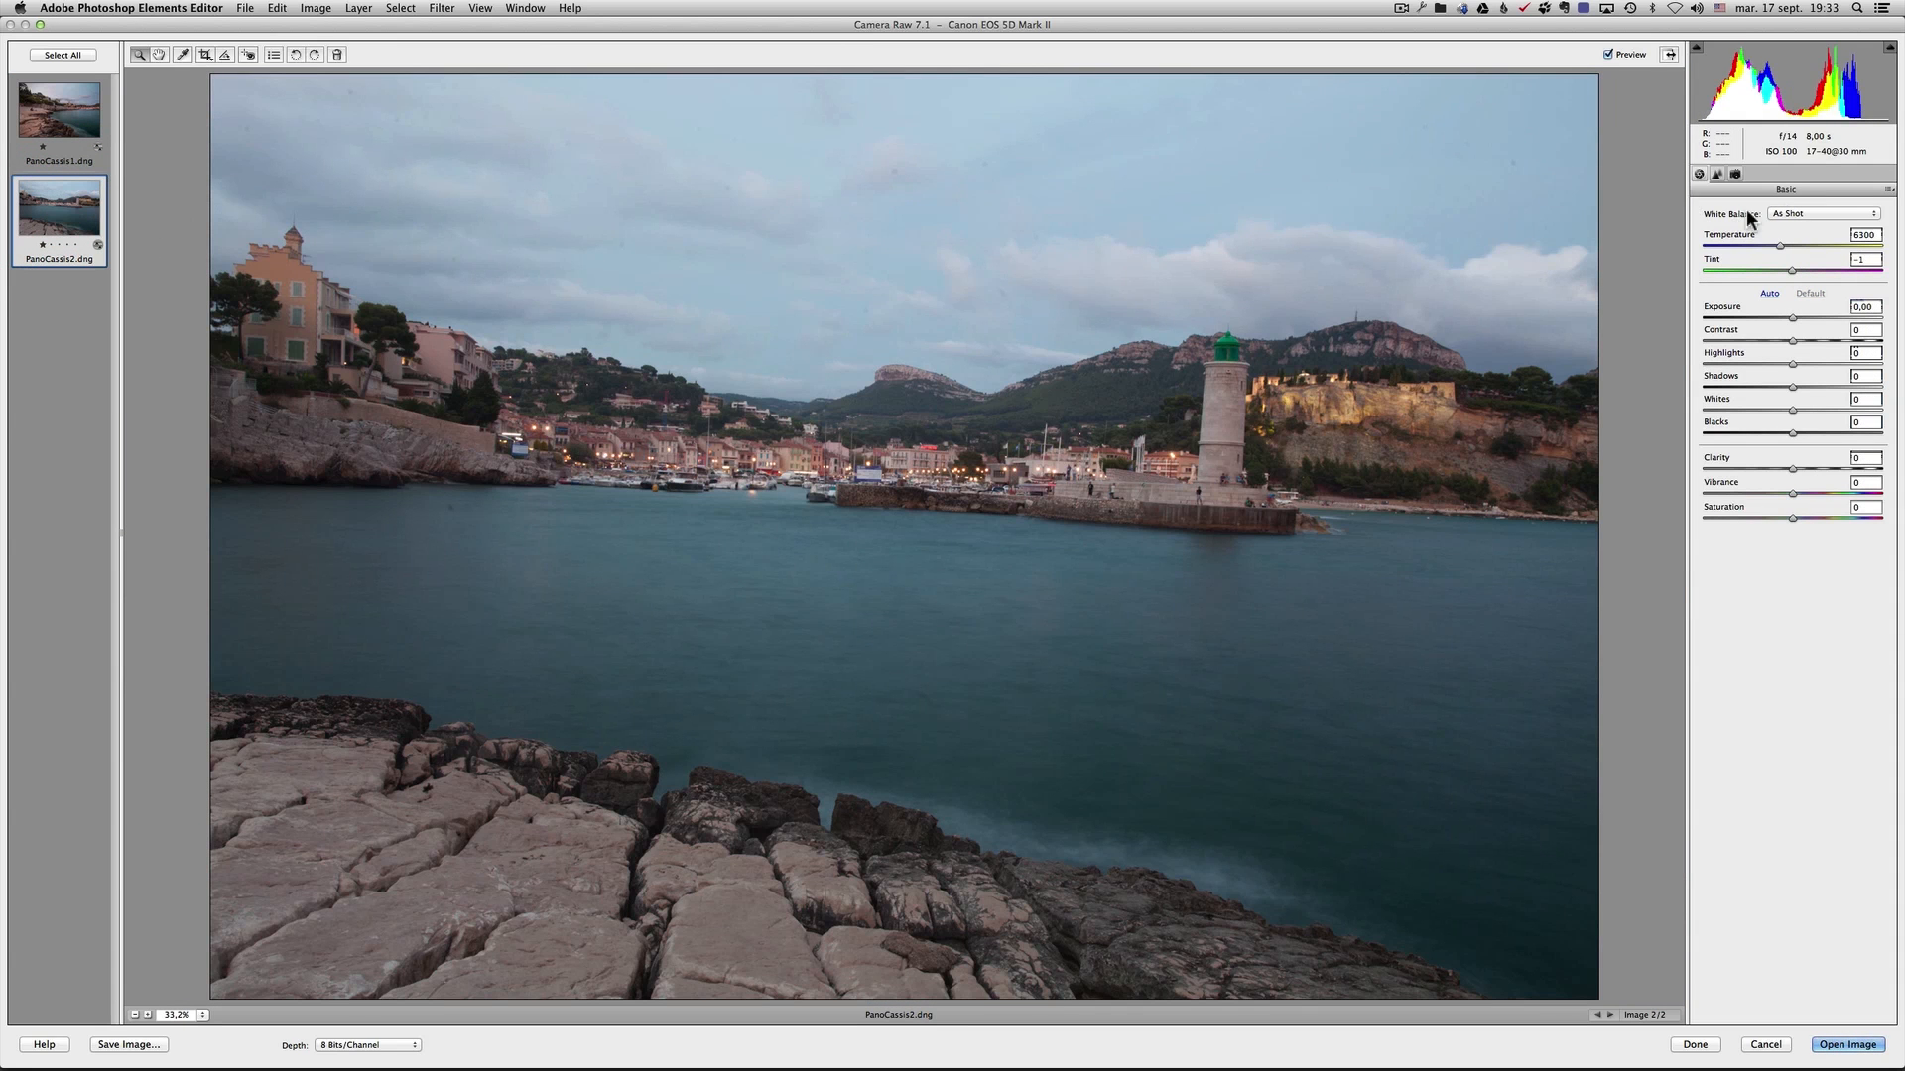
pyautogui.click(1793, 216)
pyautogui.click(1791, 260)
pyautogui.click(1865, 308)
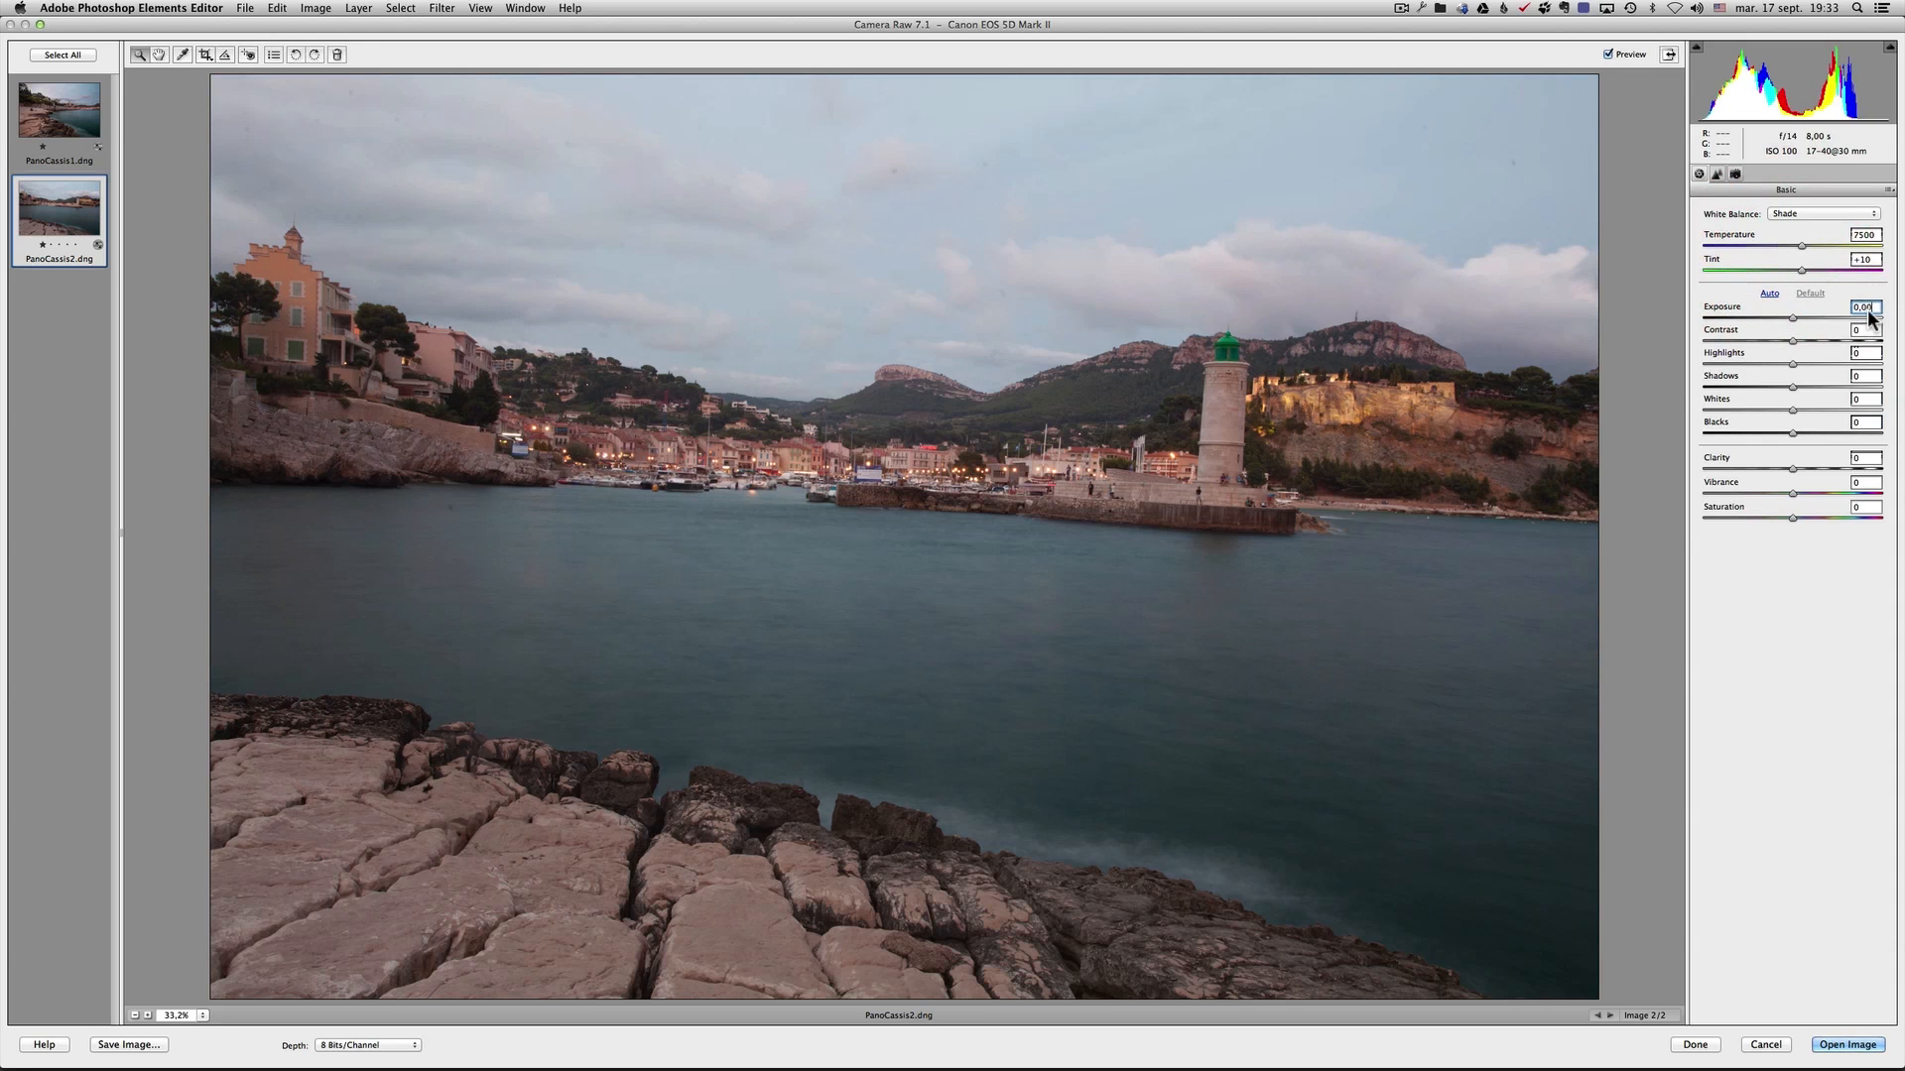
pyautogui.write('-.5')
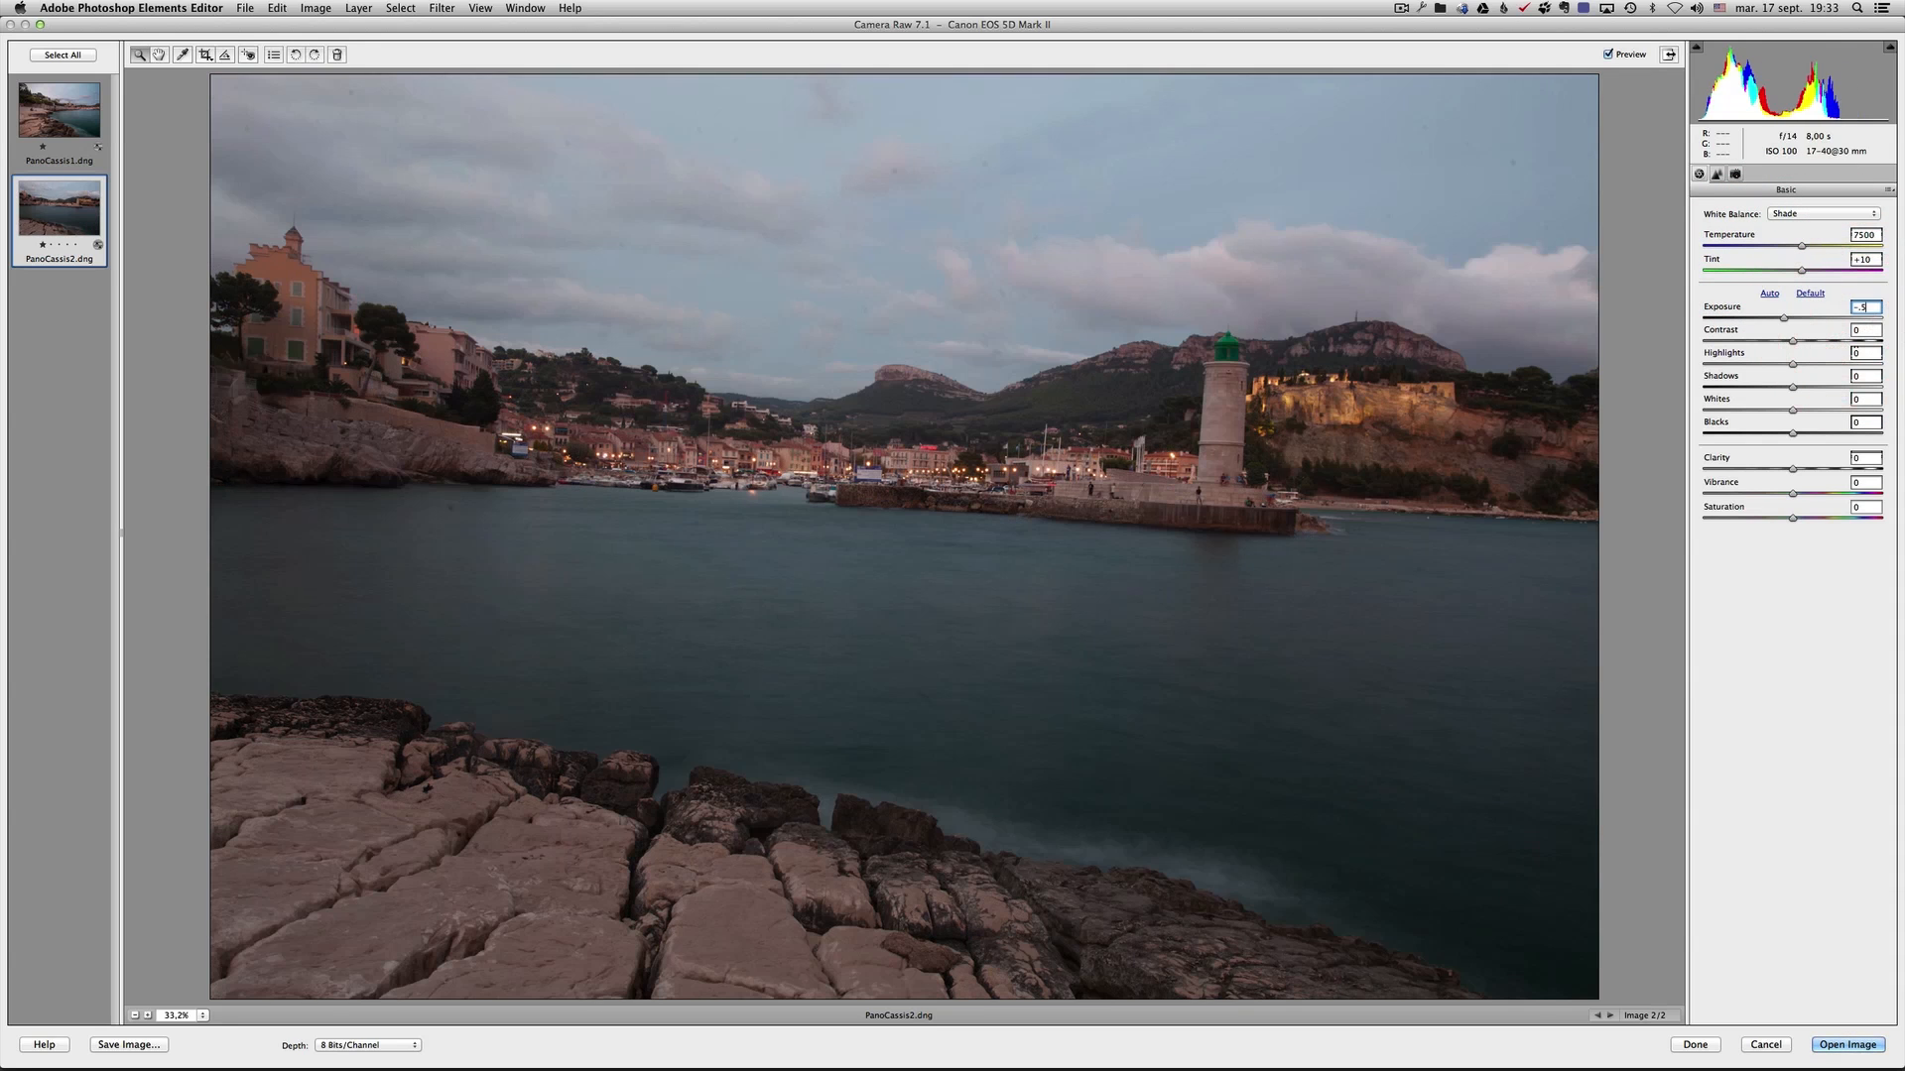
pyautogui.press('Tab')
pyautogui.write('11')
pyautogui.press('Tab')
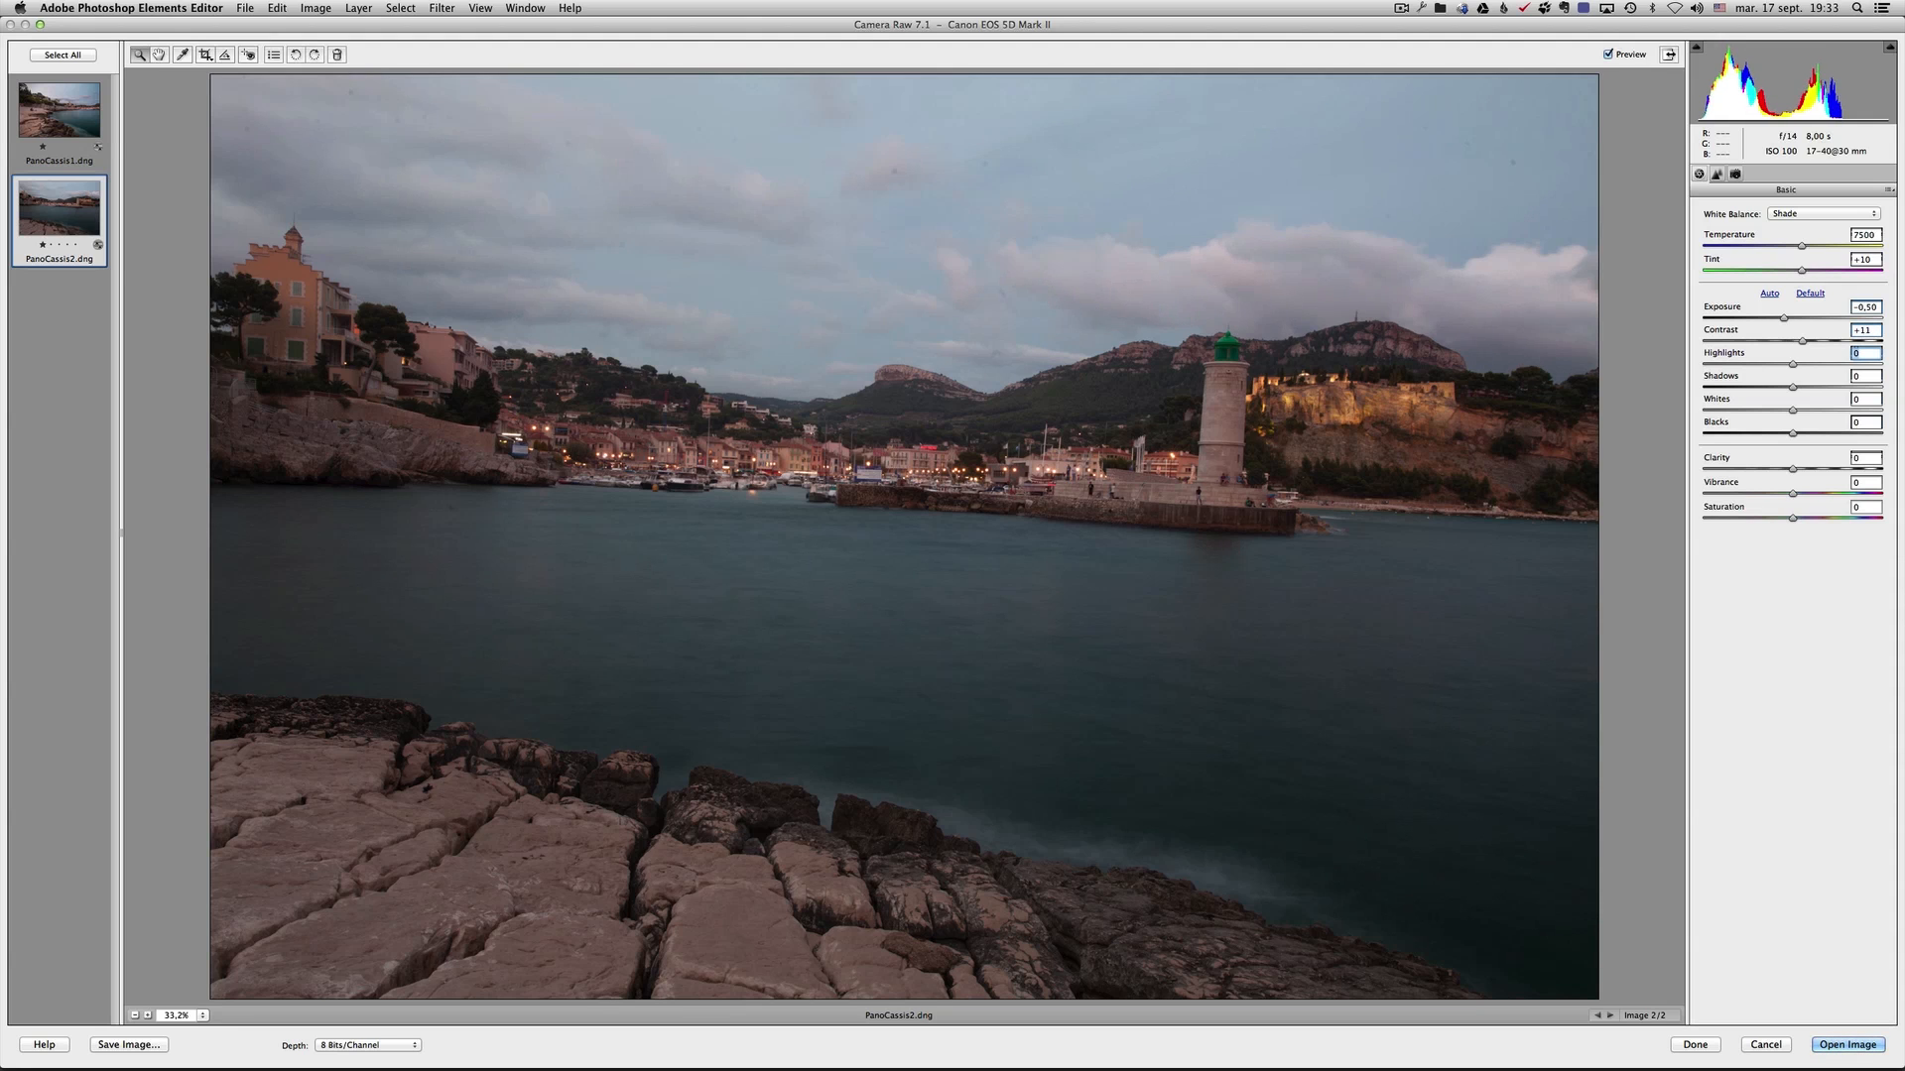
# Set Highlights to -100, Shadows to +100 and Whites to +26 for PanoCassis2
pyautogui.write('-100')
pyautogui.press('Tab')
pyautogui.write('100')
pyautogui.press('Tab')
pyautogui.write('26')
pyautogui.press('Tab')
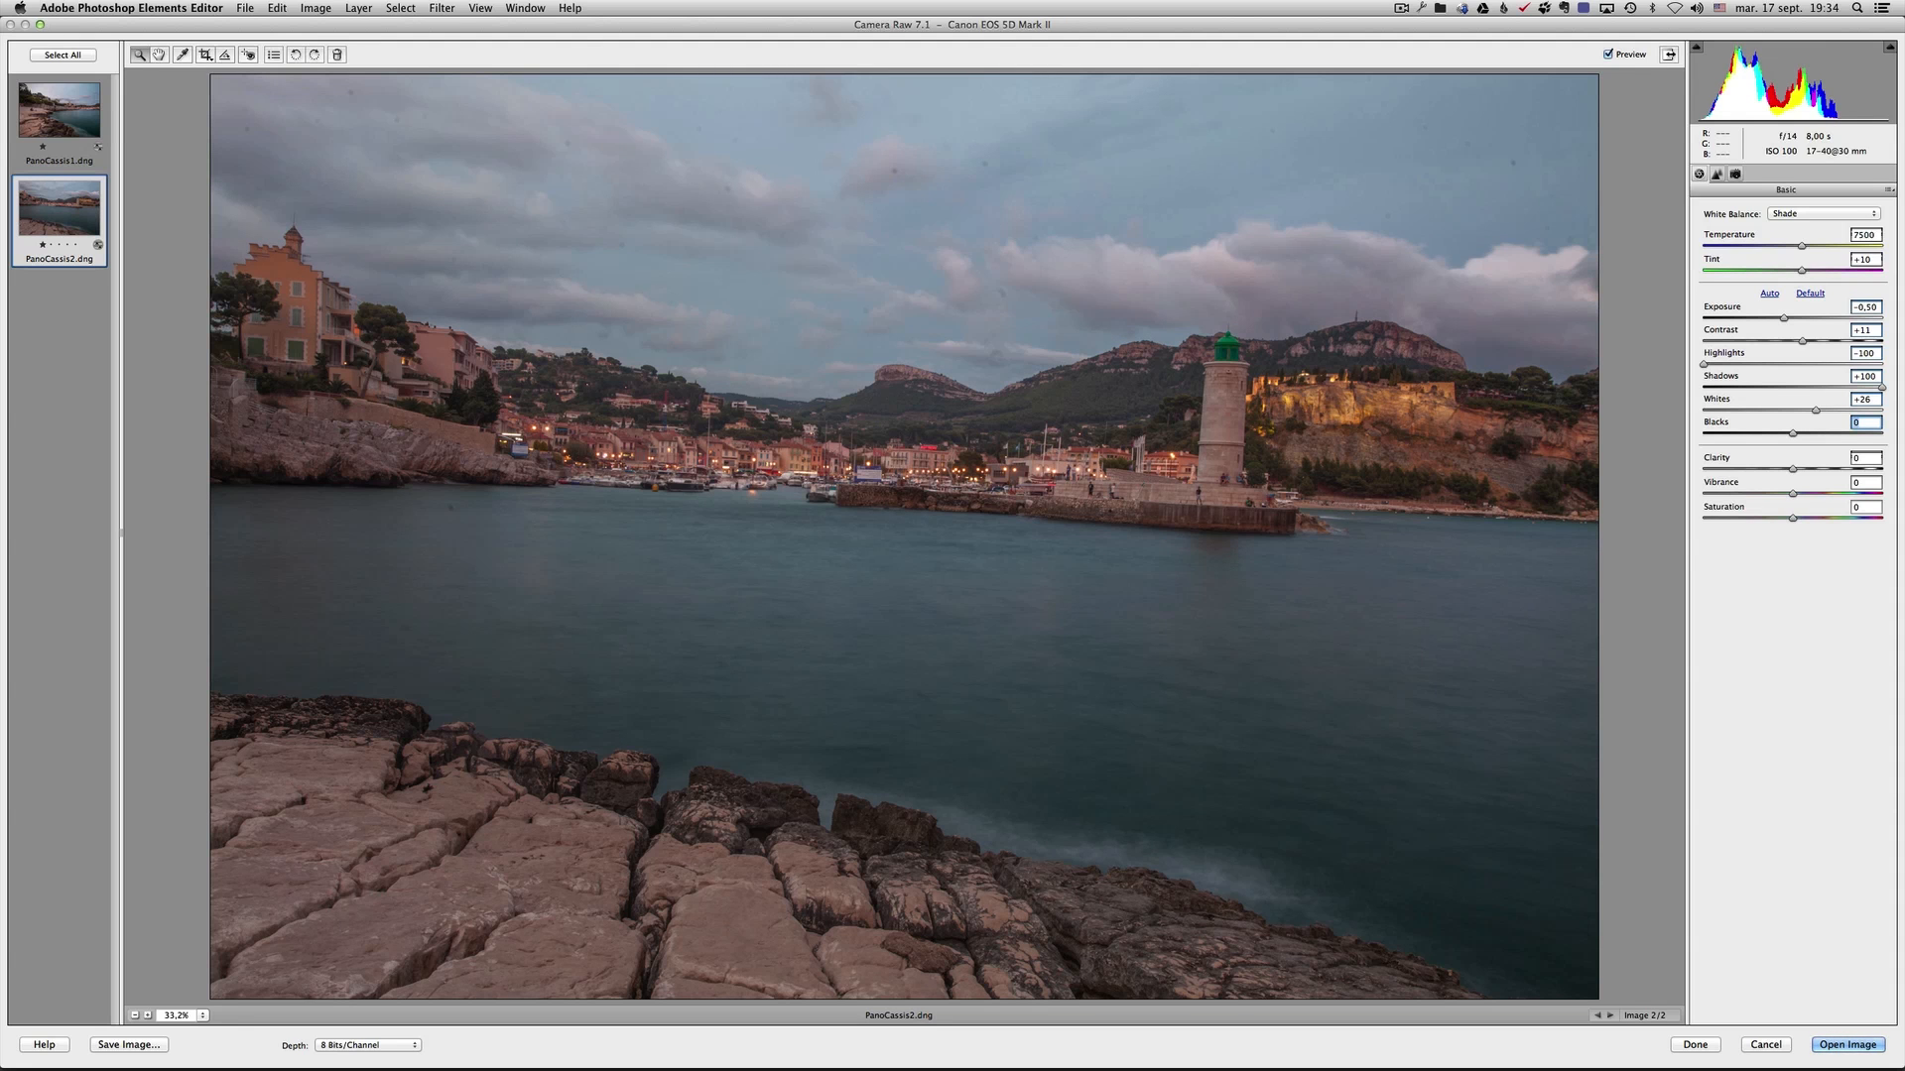
# Set Blacks to +60, Clarity to +31 and Vibrance to +43 for PanoCassis2
pyautogui.write('60')
pyautogui.press('Tab')
pyautogui.write('31')
pyautogui.press('Tab')
pyautogui.write('43')
pyautogui.press('Tab')
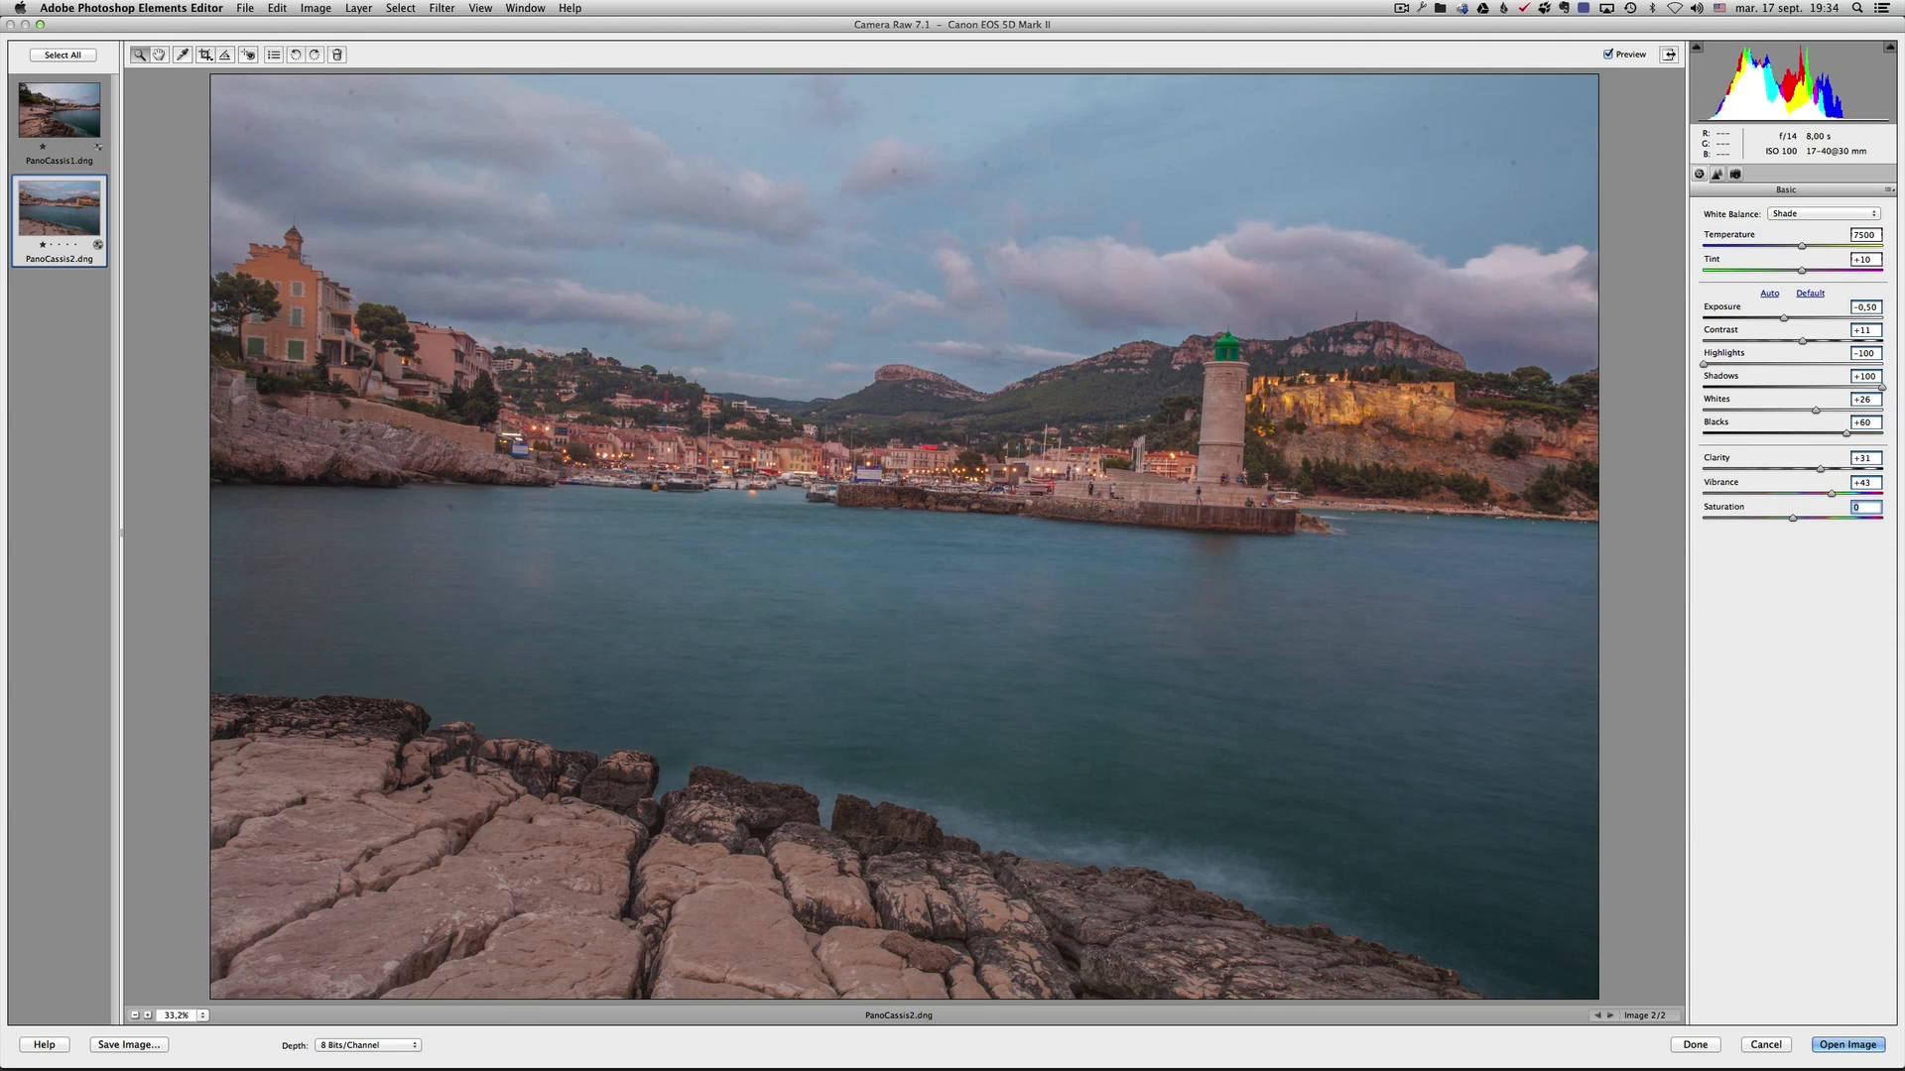
# Set the sharpening amount of PanoCassis2 to 80 and its radius to 0.6, matching PanoCassis1
pyautogui.click(1717, 173)
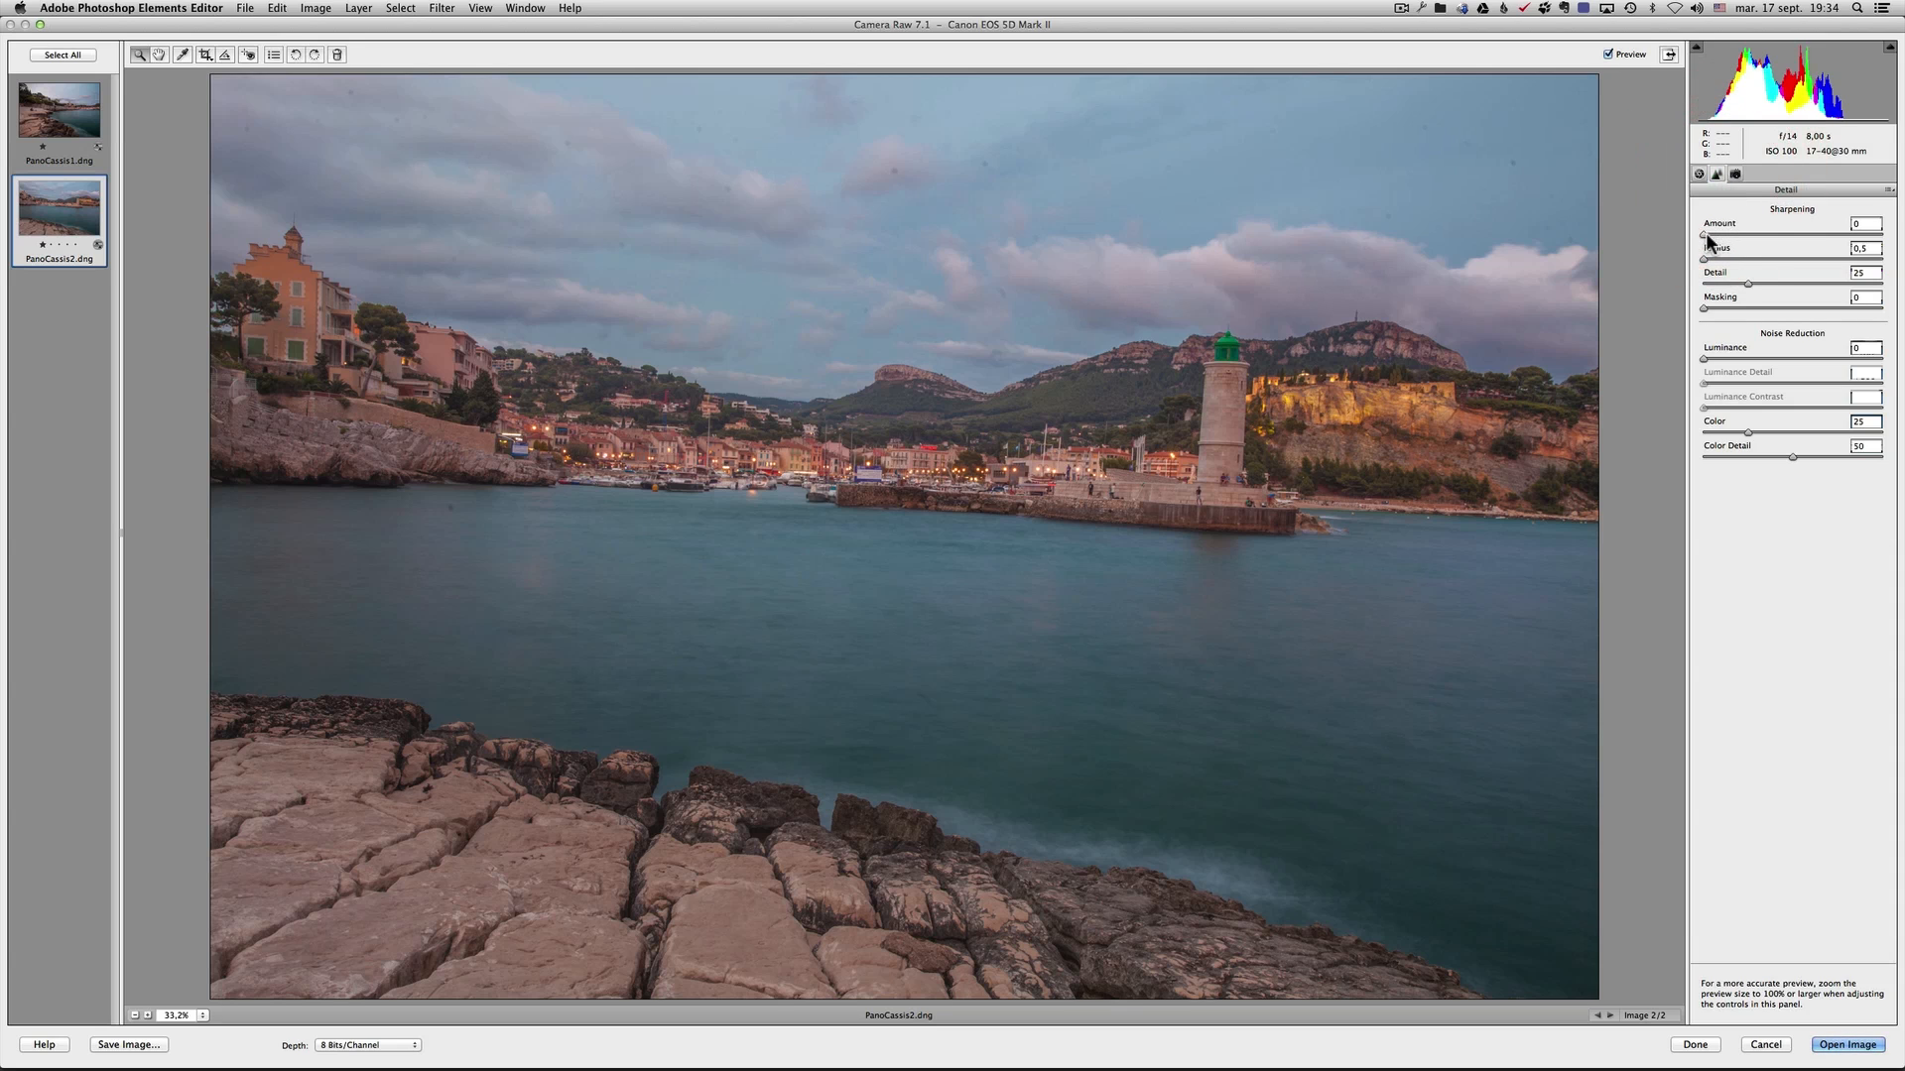
pyautogui.click(1863, 225)
pyautogui.write('80')
pyautogui.click(62, 114)
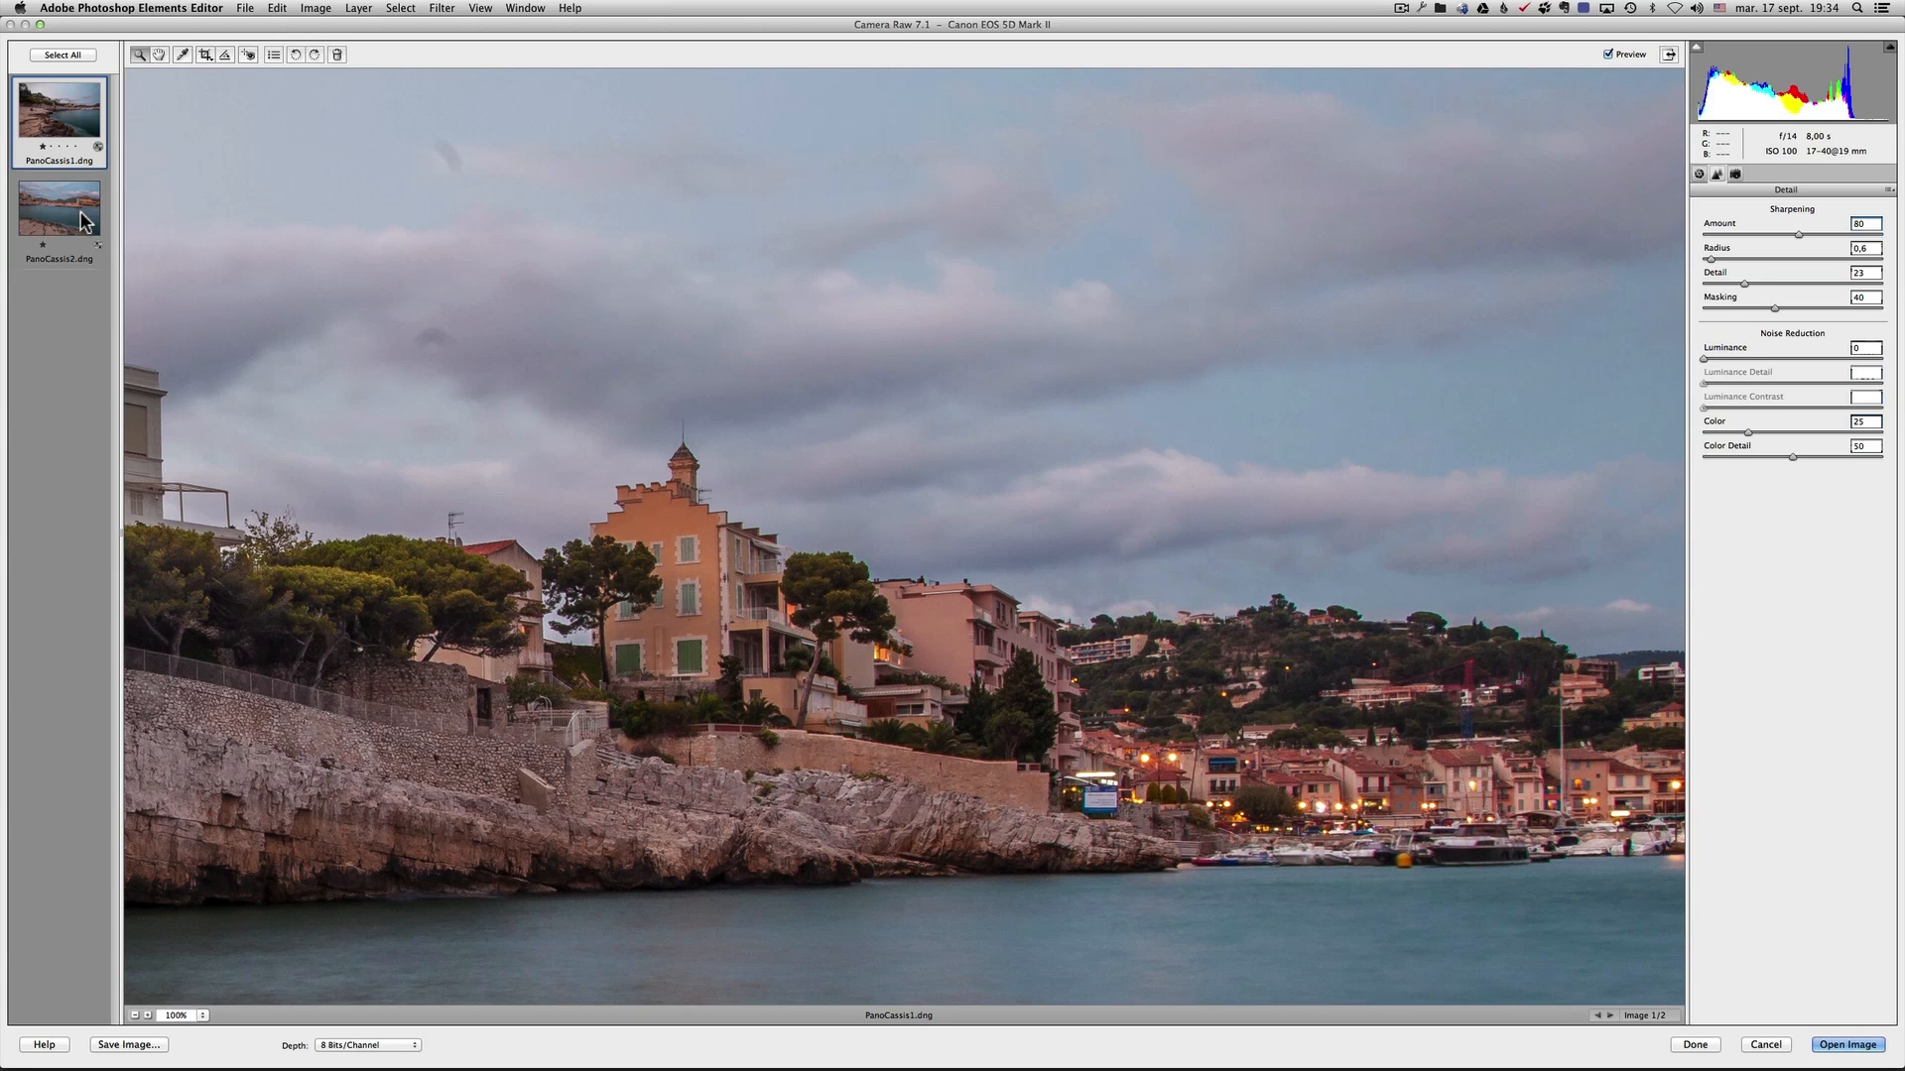
pyautogui.click(81, 212)
pyautogui.click(1869, 249)
pyautogui.press('Up')
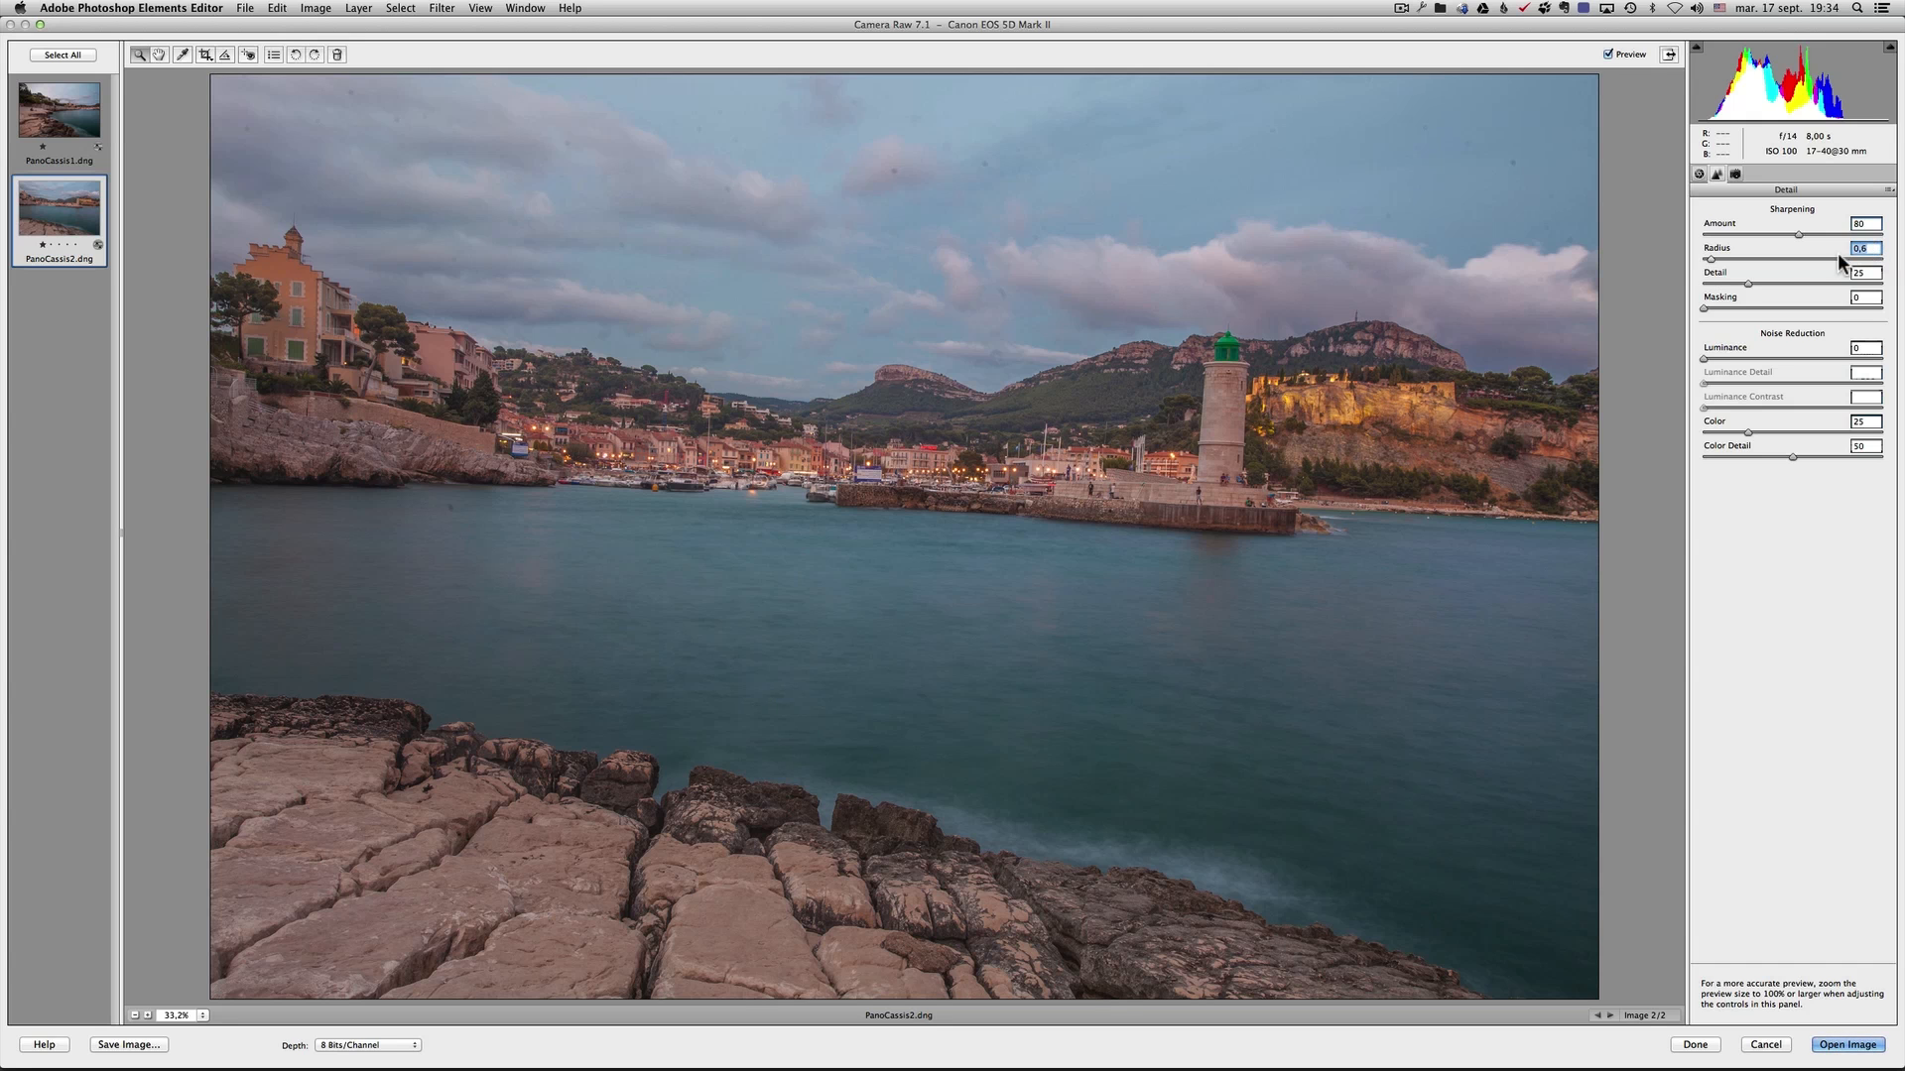
# Check the masking value used for PanoCassis1 and set the sharpening masking of PanoCassis2 to 40
pyautogui.click(64, 119)
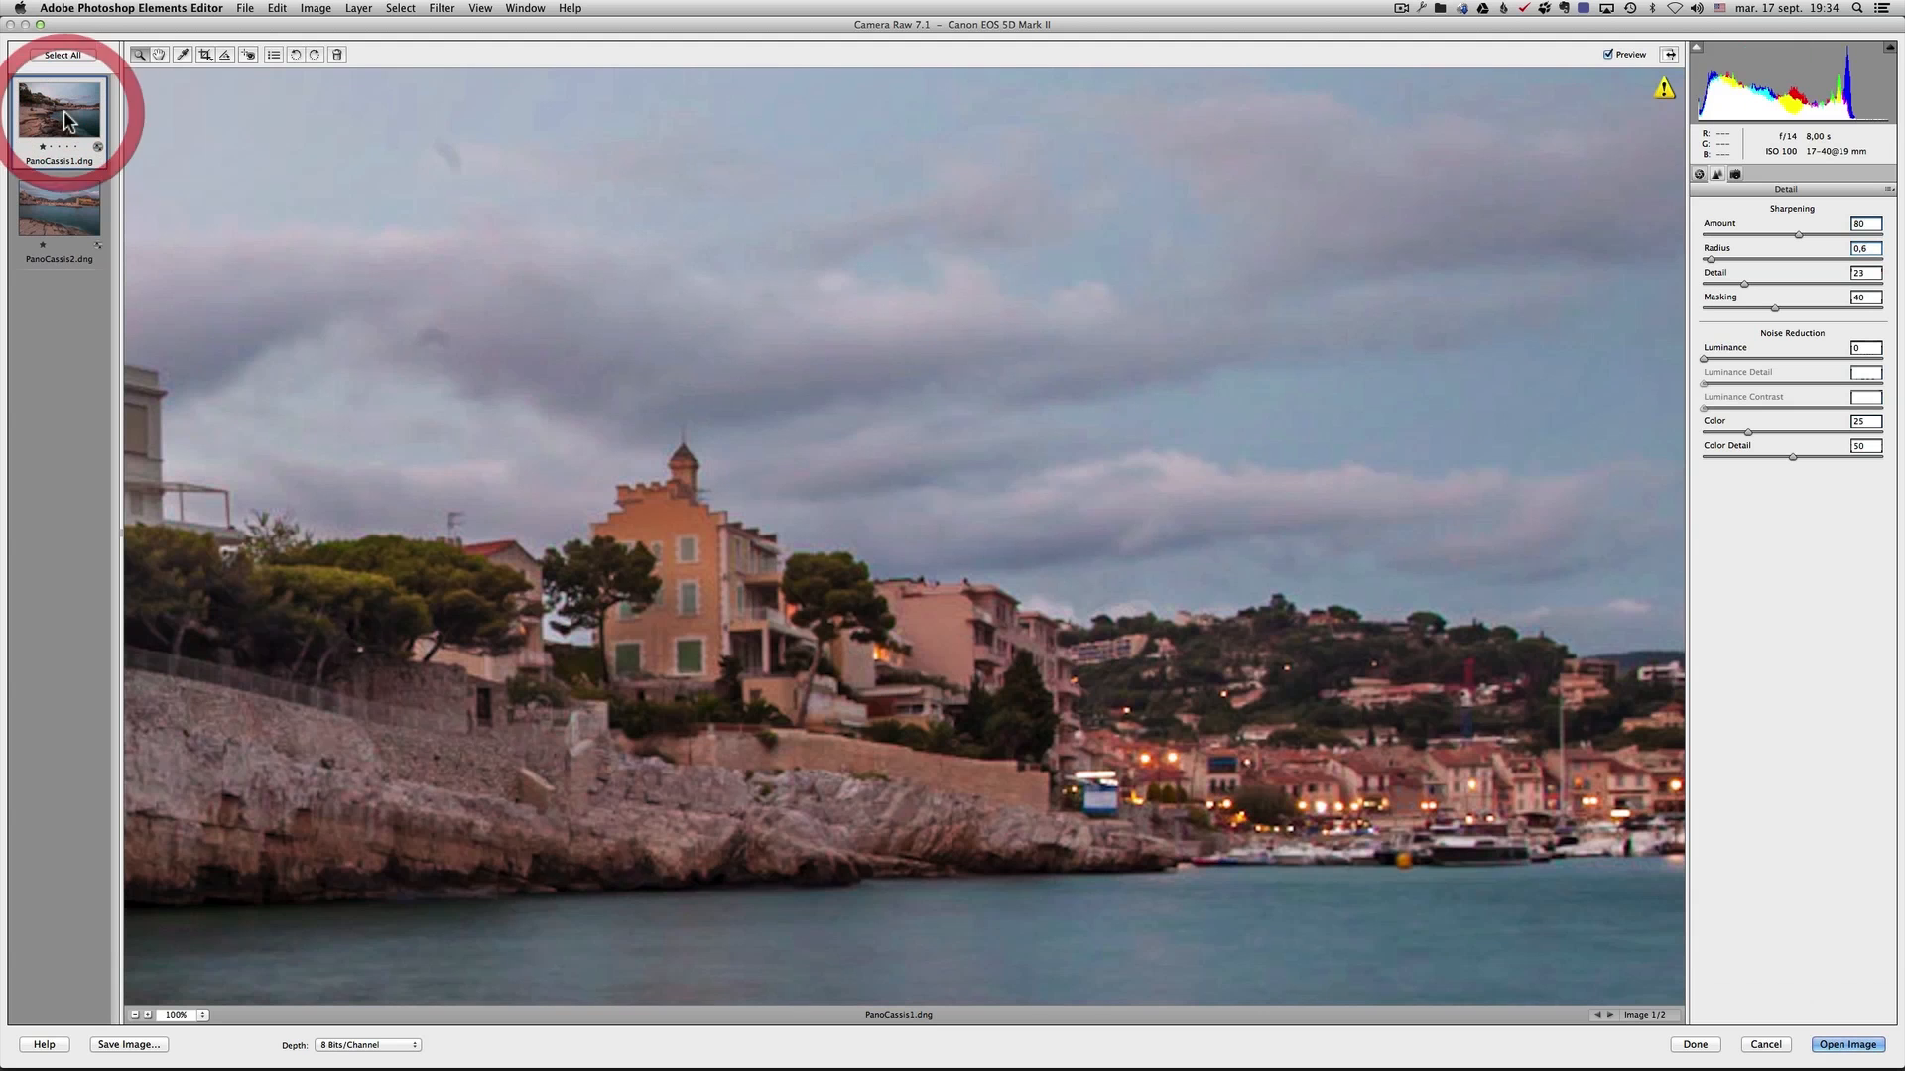
pyautogui.click(61, 203)
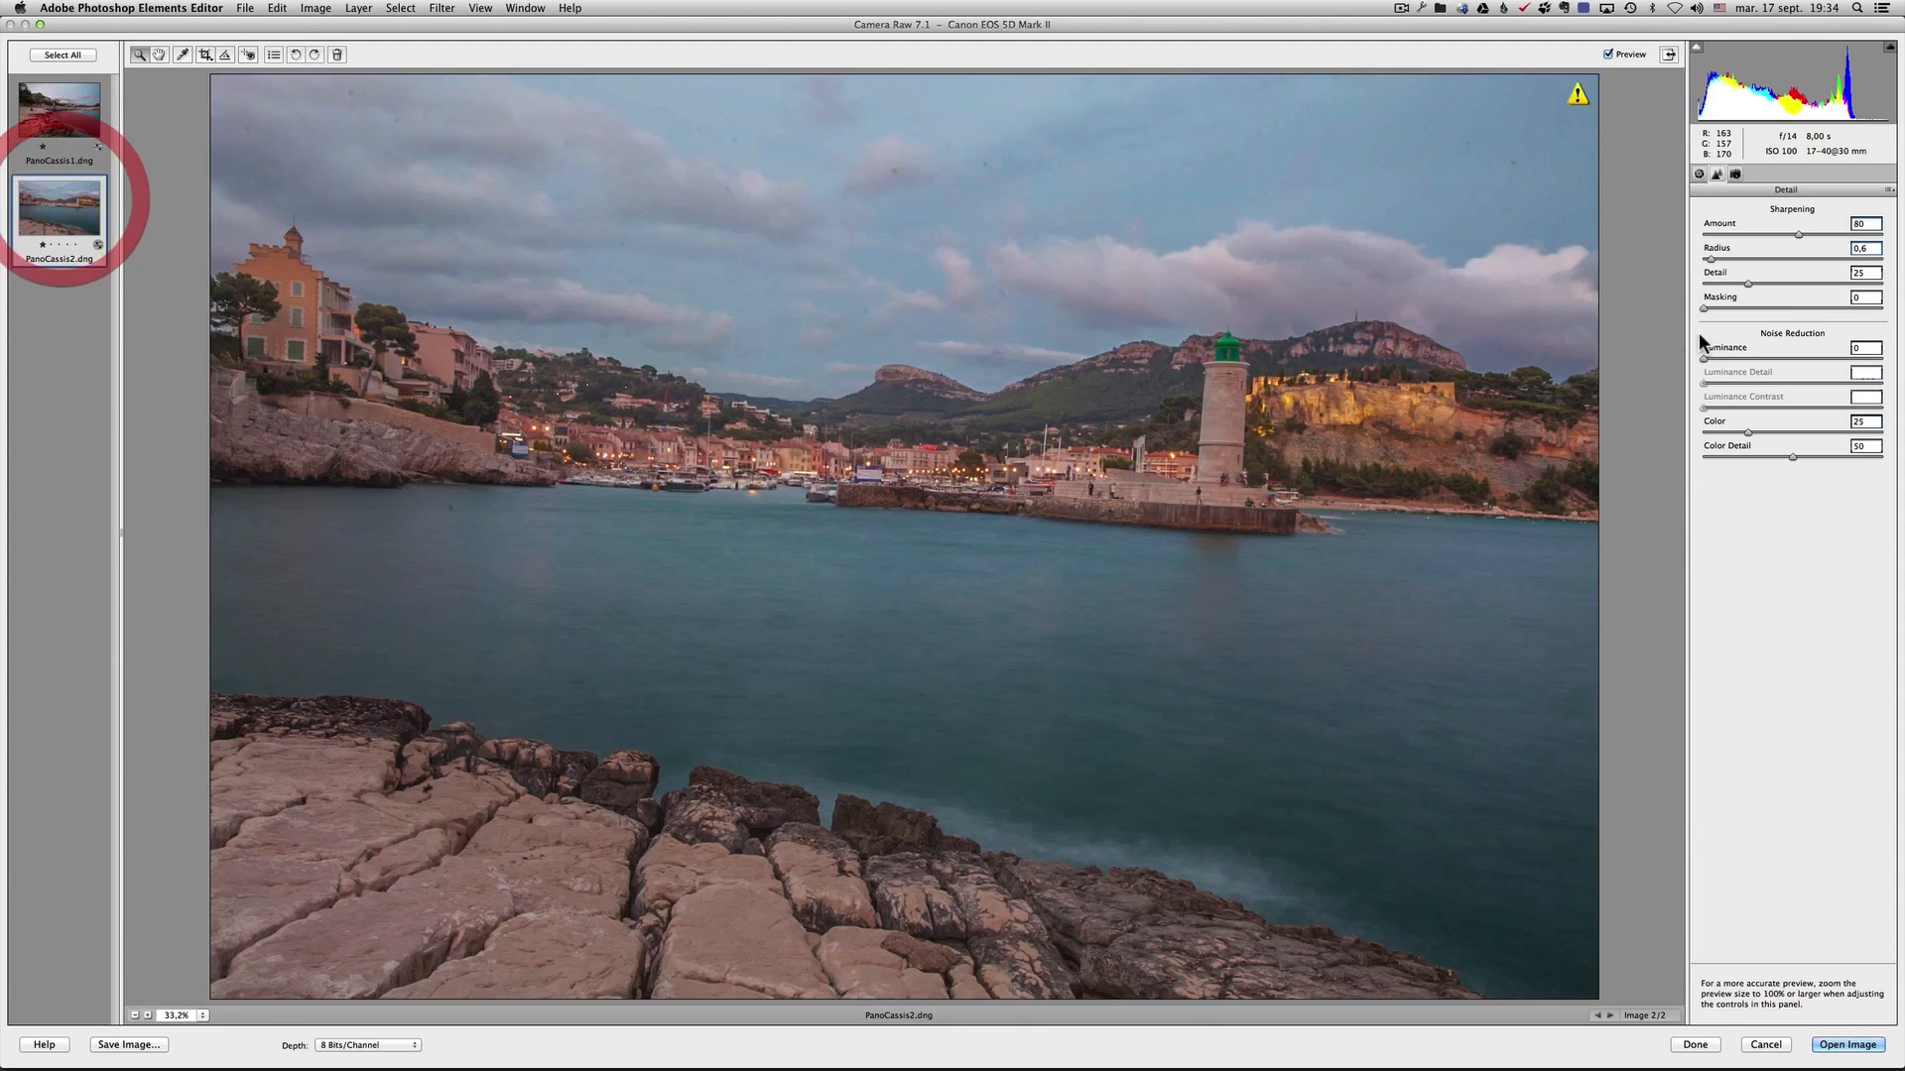
pyautogui.click(1865, 298)
pyautogui.write('40')
pyautogui.press('Tab')
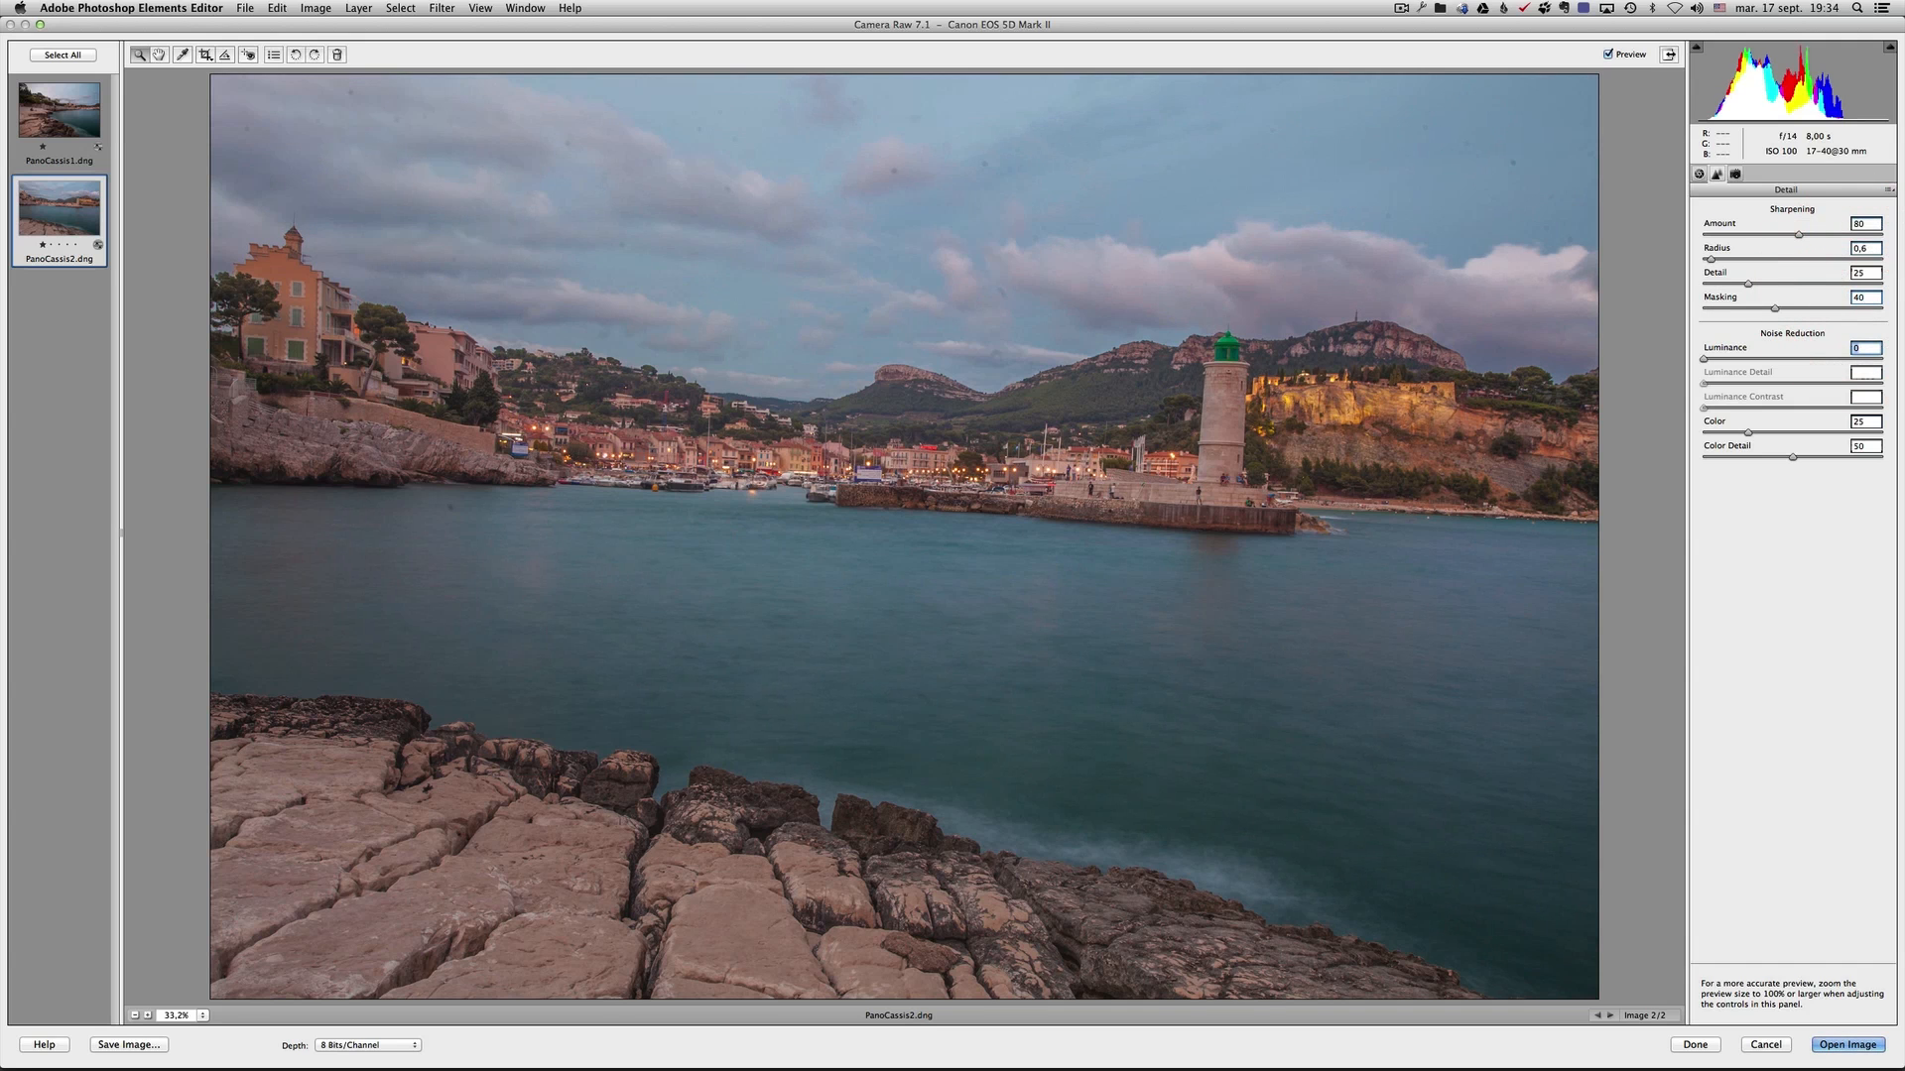
# Compare the sharpening settings of PanoCassis1 and PanoCassis2, singly and with both photos selected
pyautogui.click(62, 127)
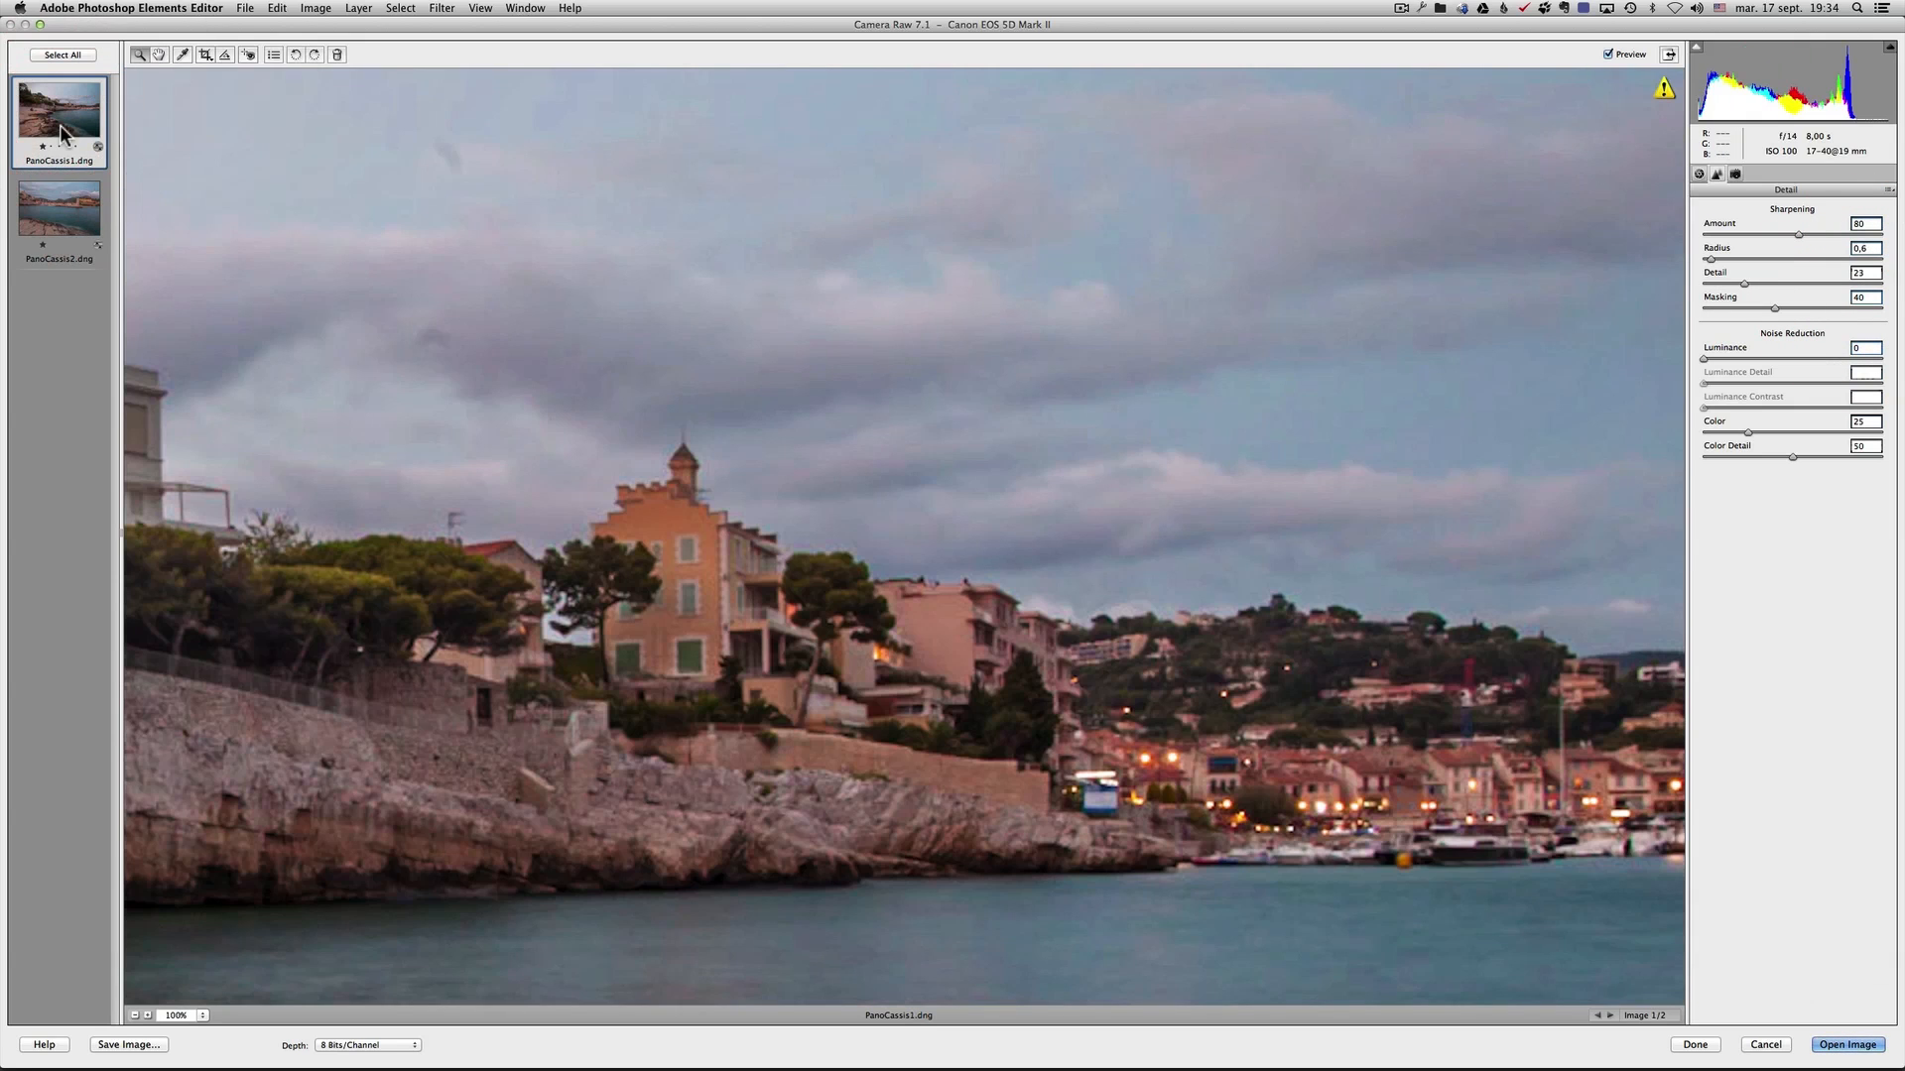
pyautogui.click(59, 212)
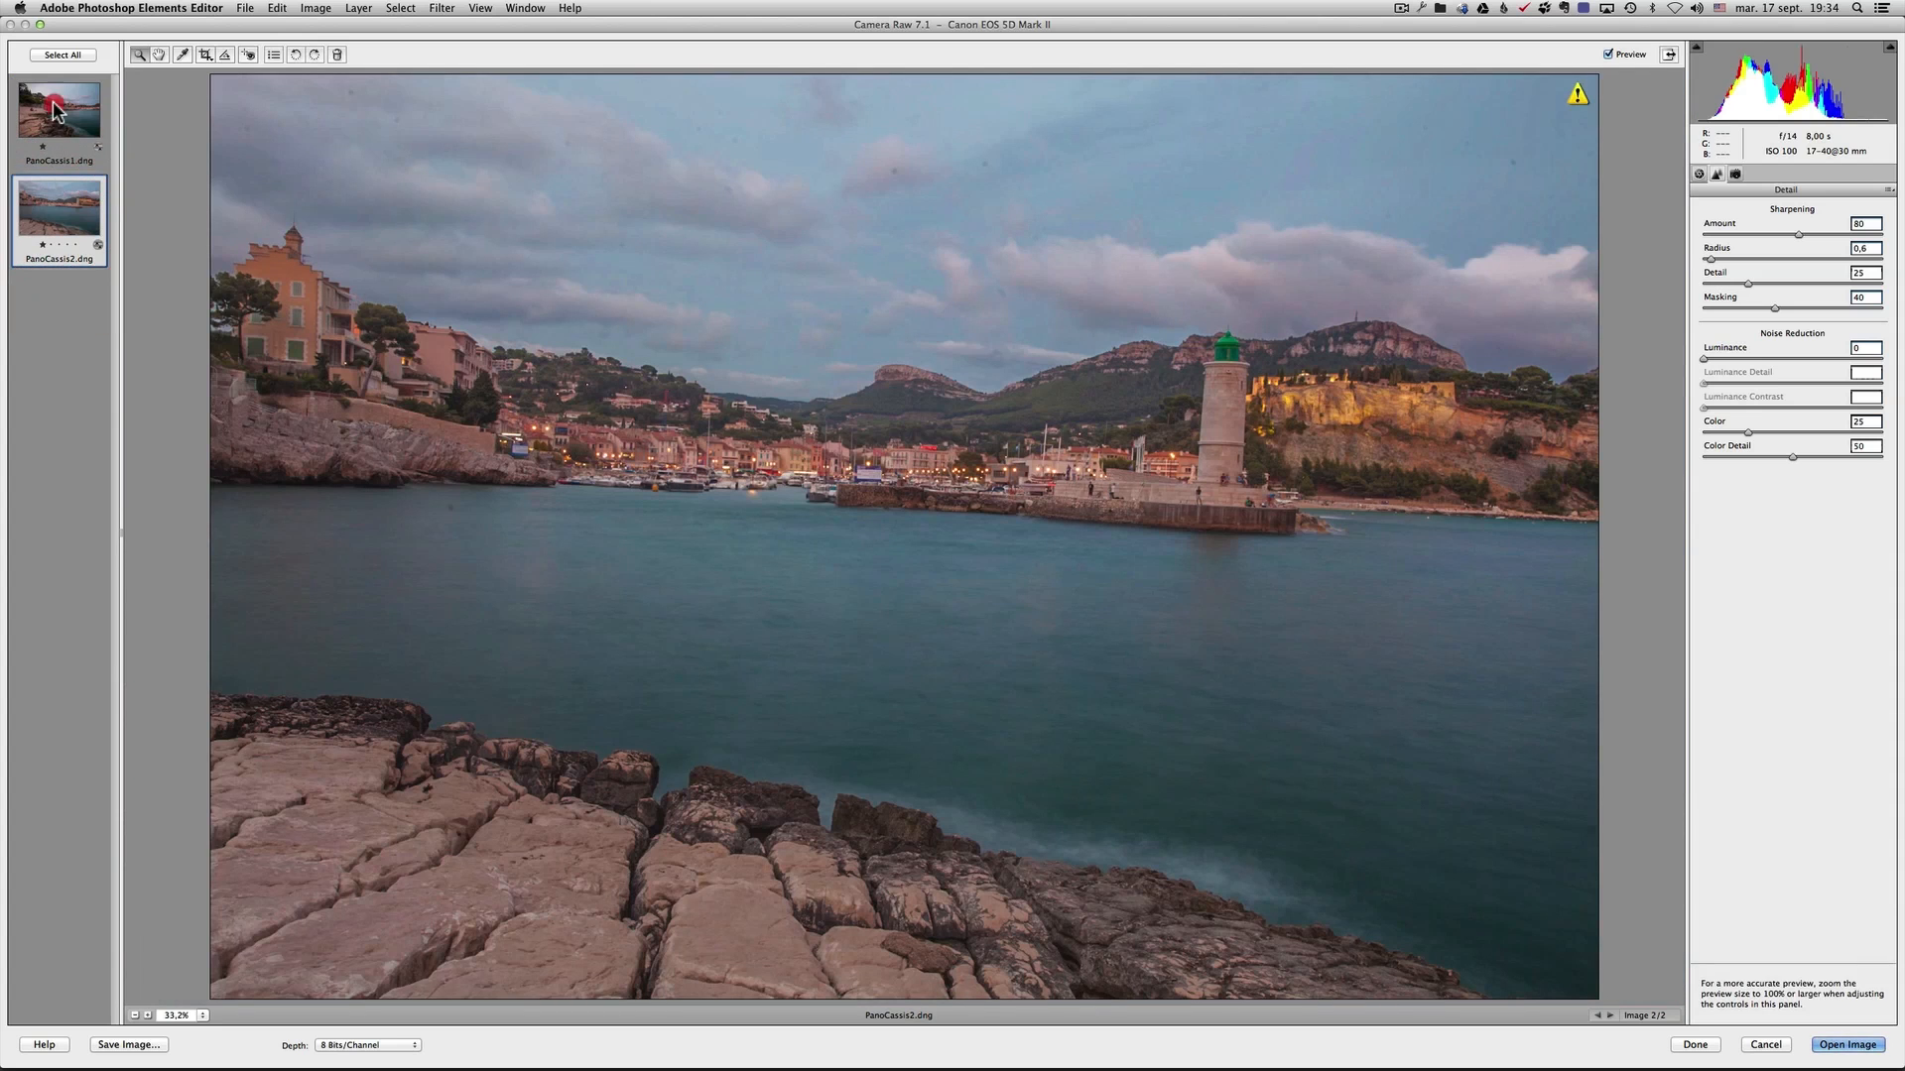
pyautogui.keyDown('shift'); pyautogui.click(53, 103); pyautogui.keyUp('shift')
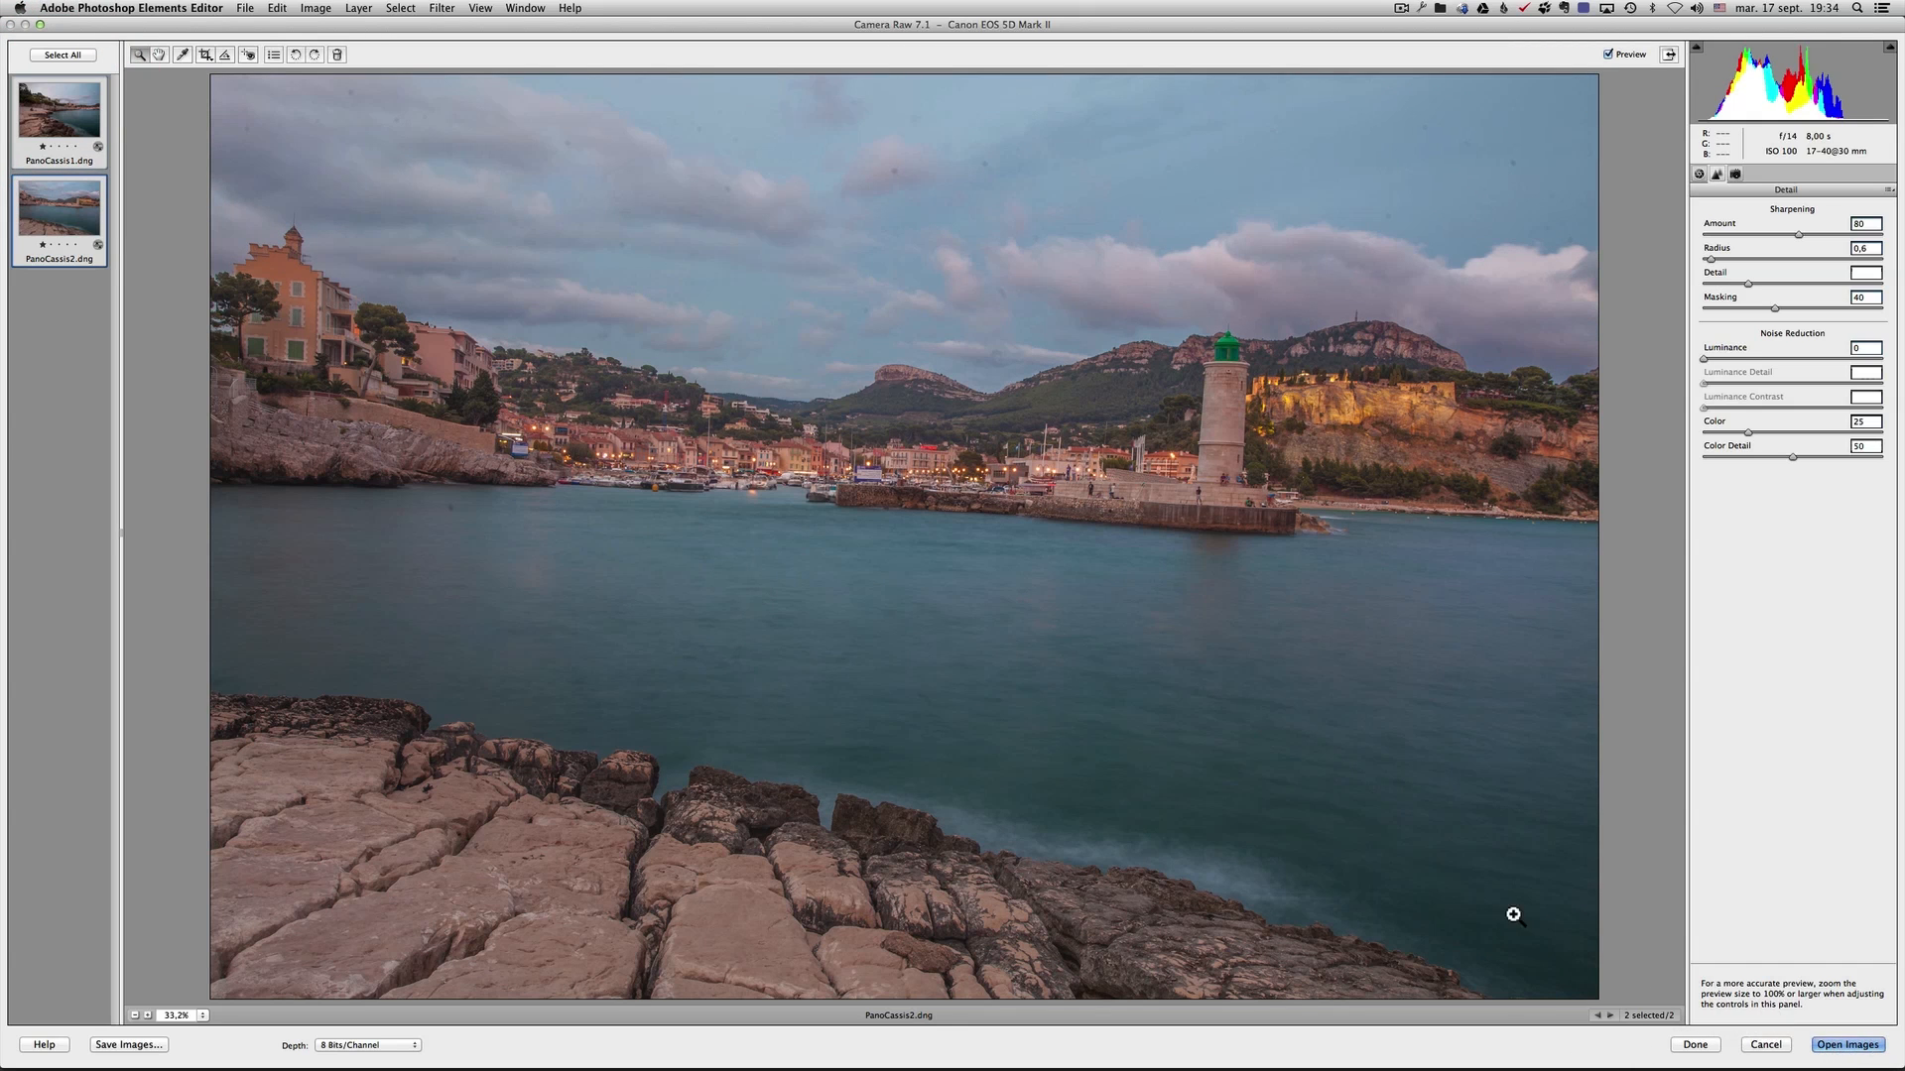
pyautogui.click(71, 224)
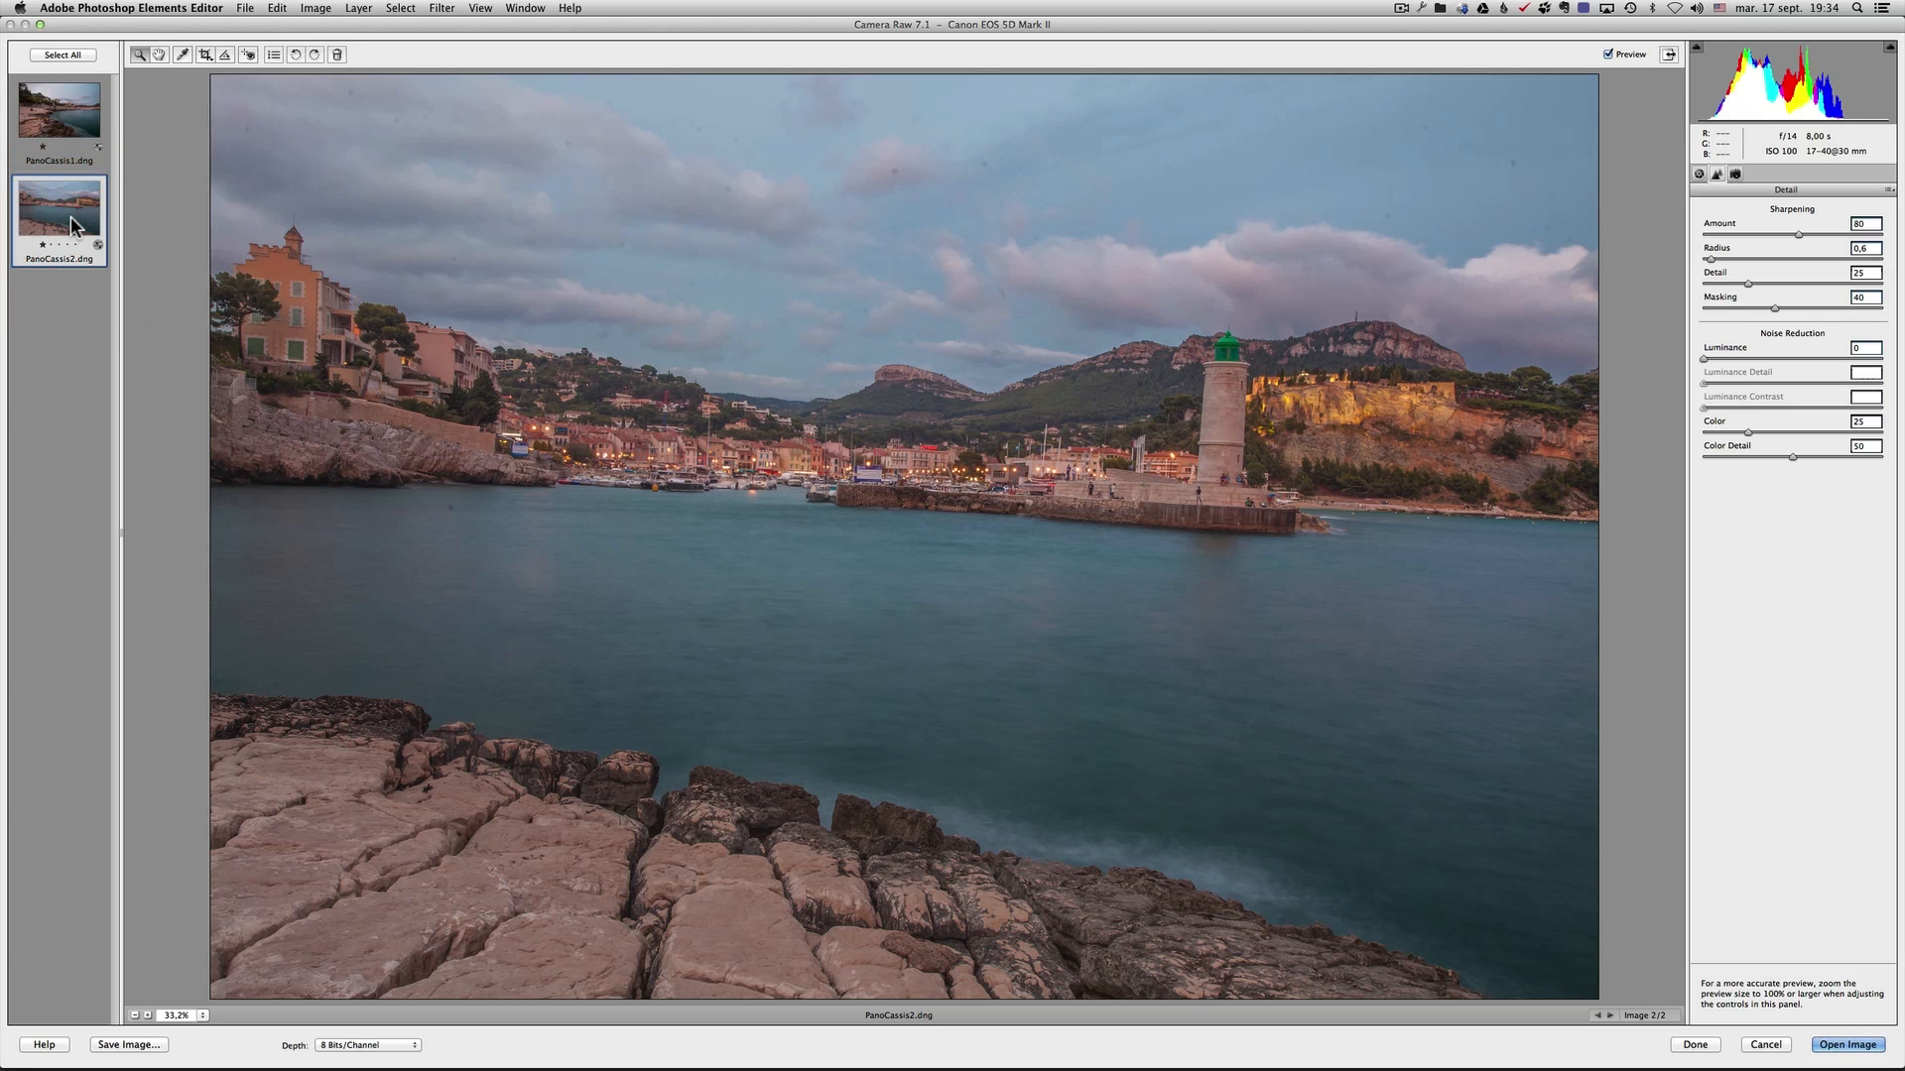
# Select both developed raw photos, PanoCassis1 and PanoCassis2, and open them in the editor
pyautogui.keyDown('shift'); pyautogui.click(82, 114); pyautogui.keyUp('shift')
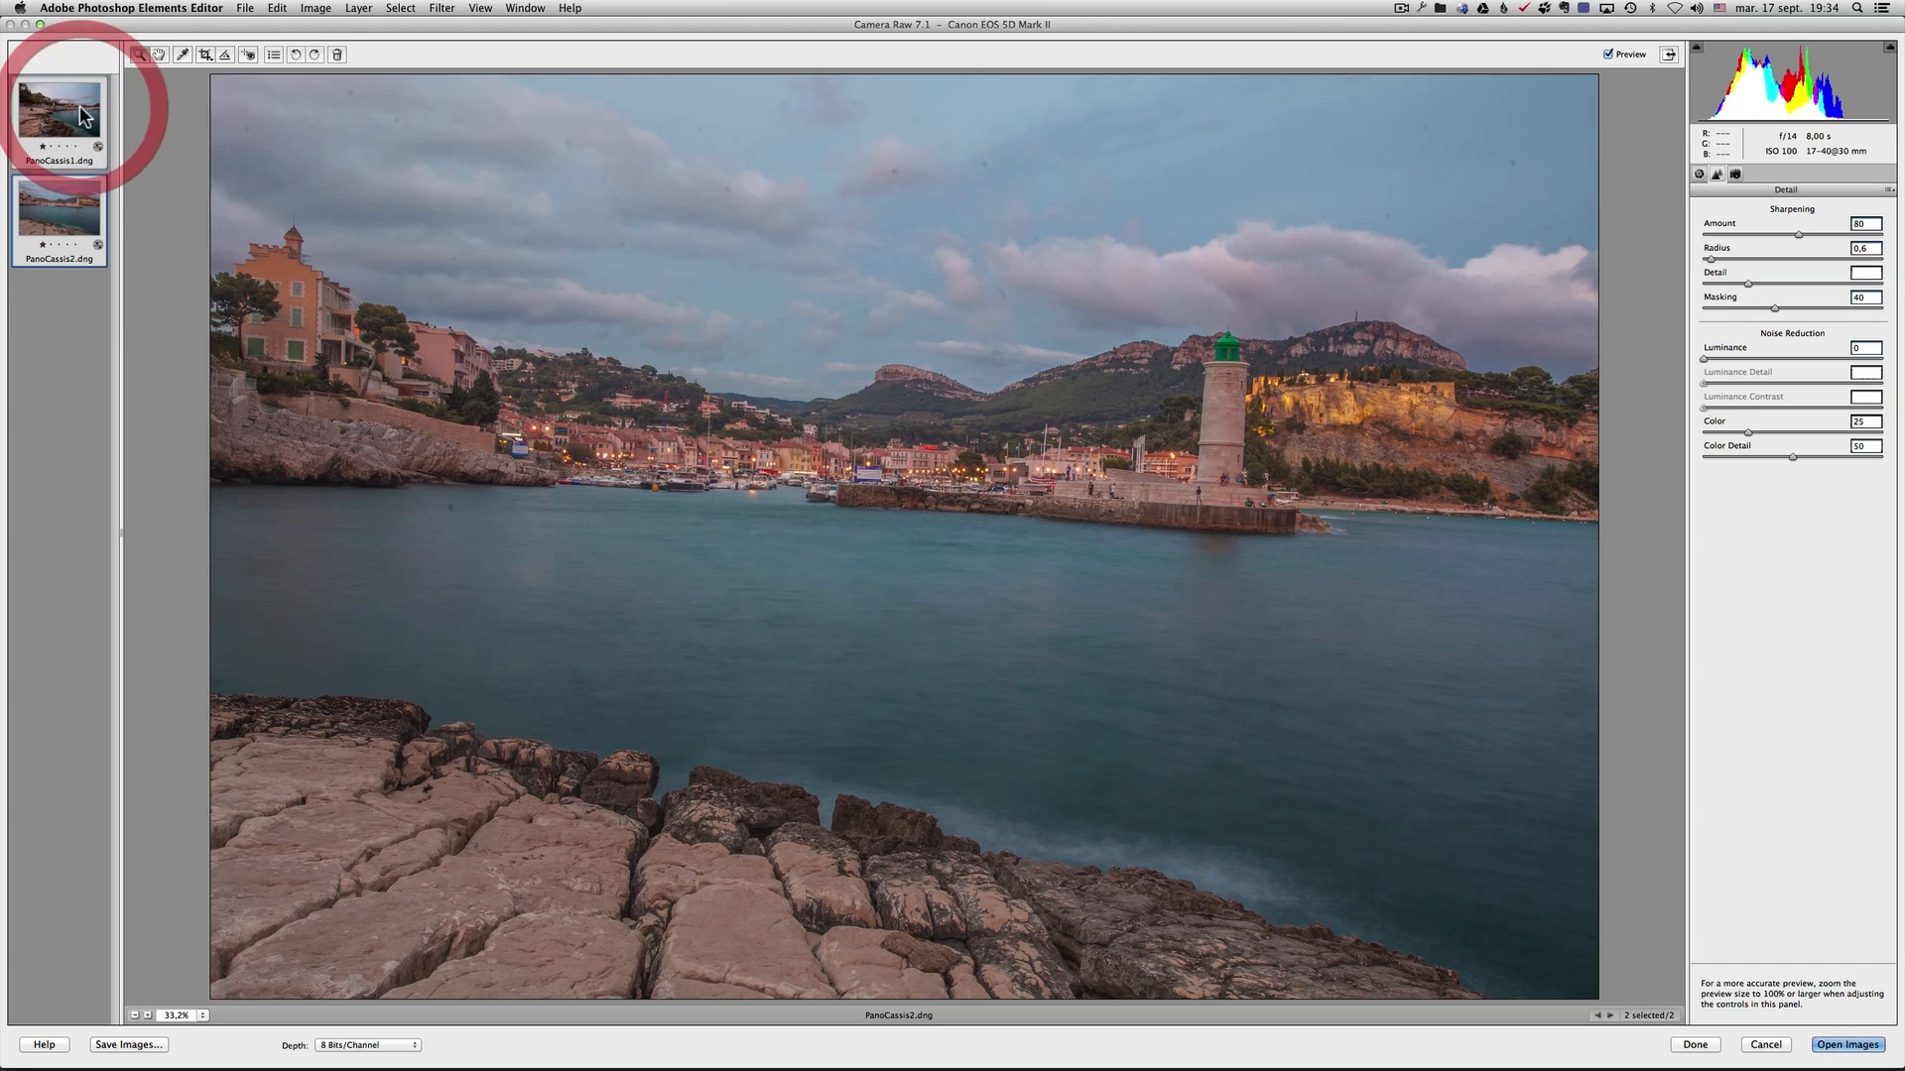
pyautogui.click(1847, 1045)
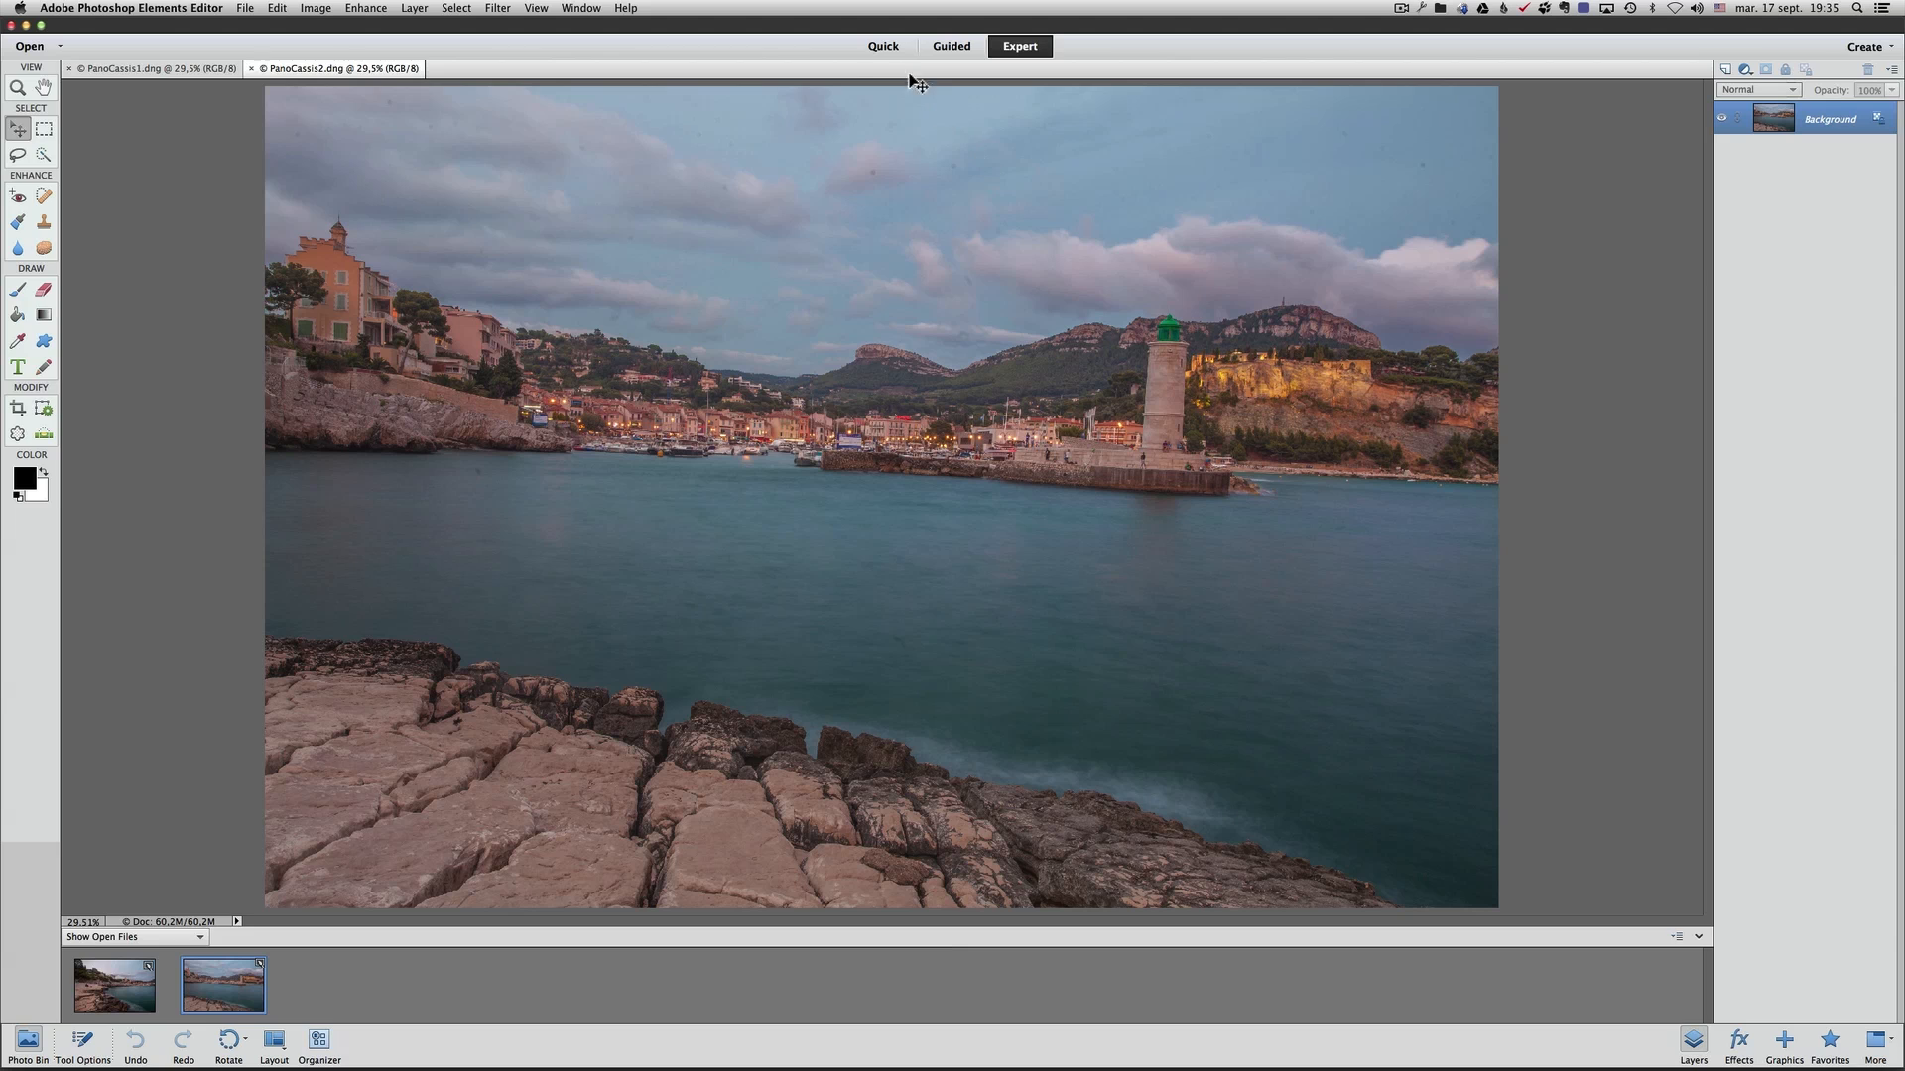
pyautogui.click(879, 50)
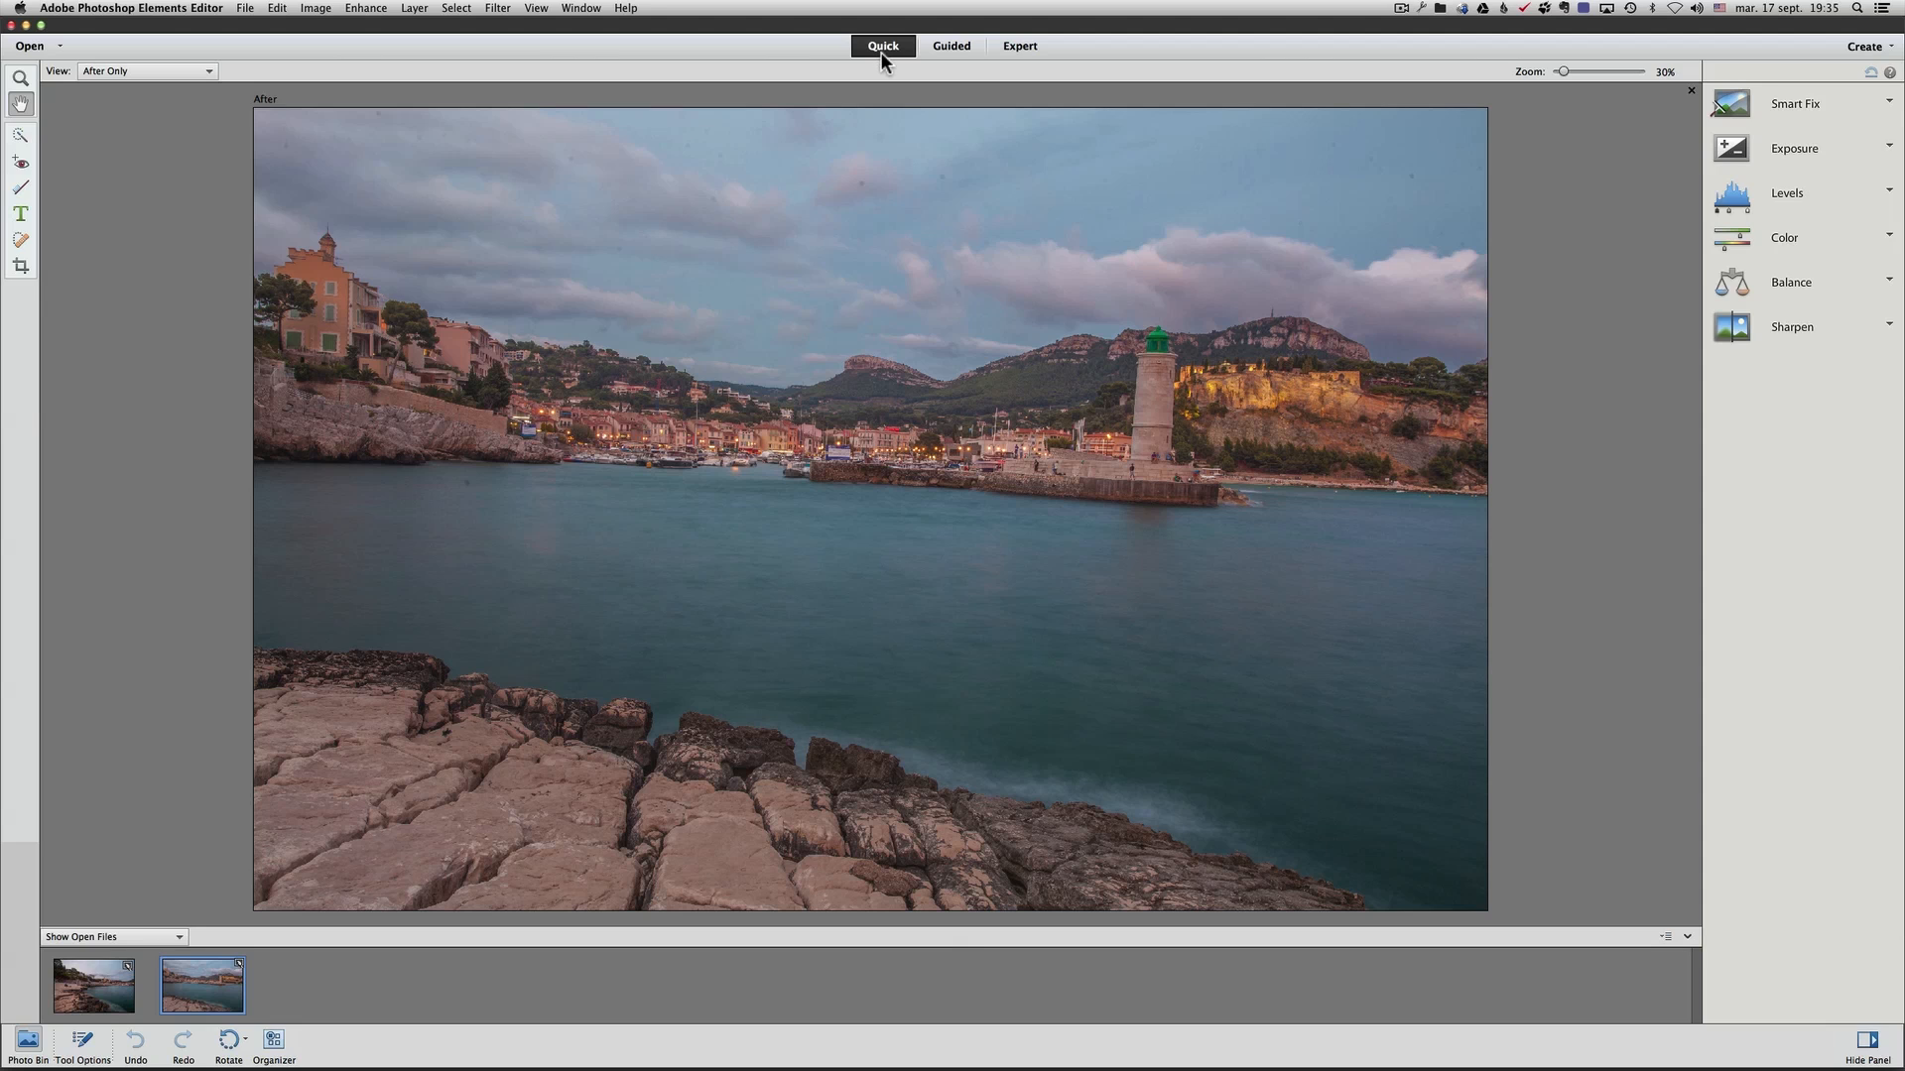
pyautogui.click(454, 7)
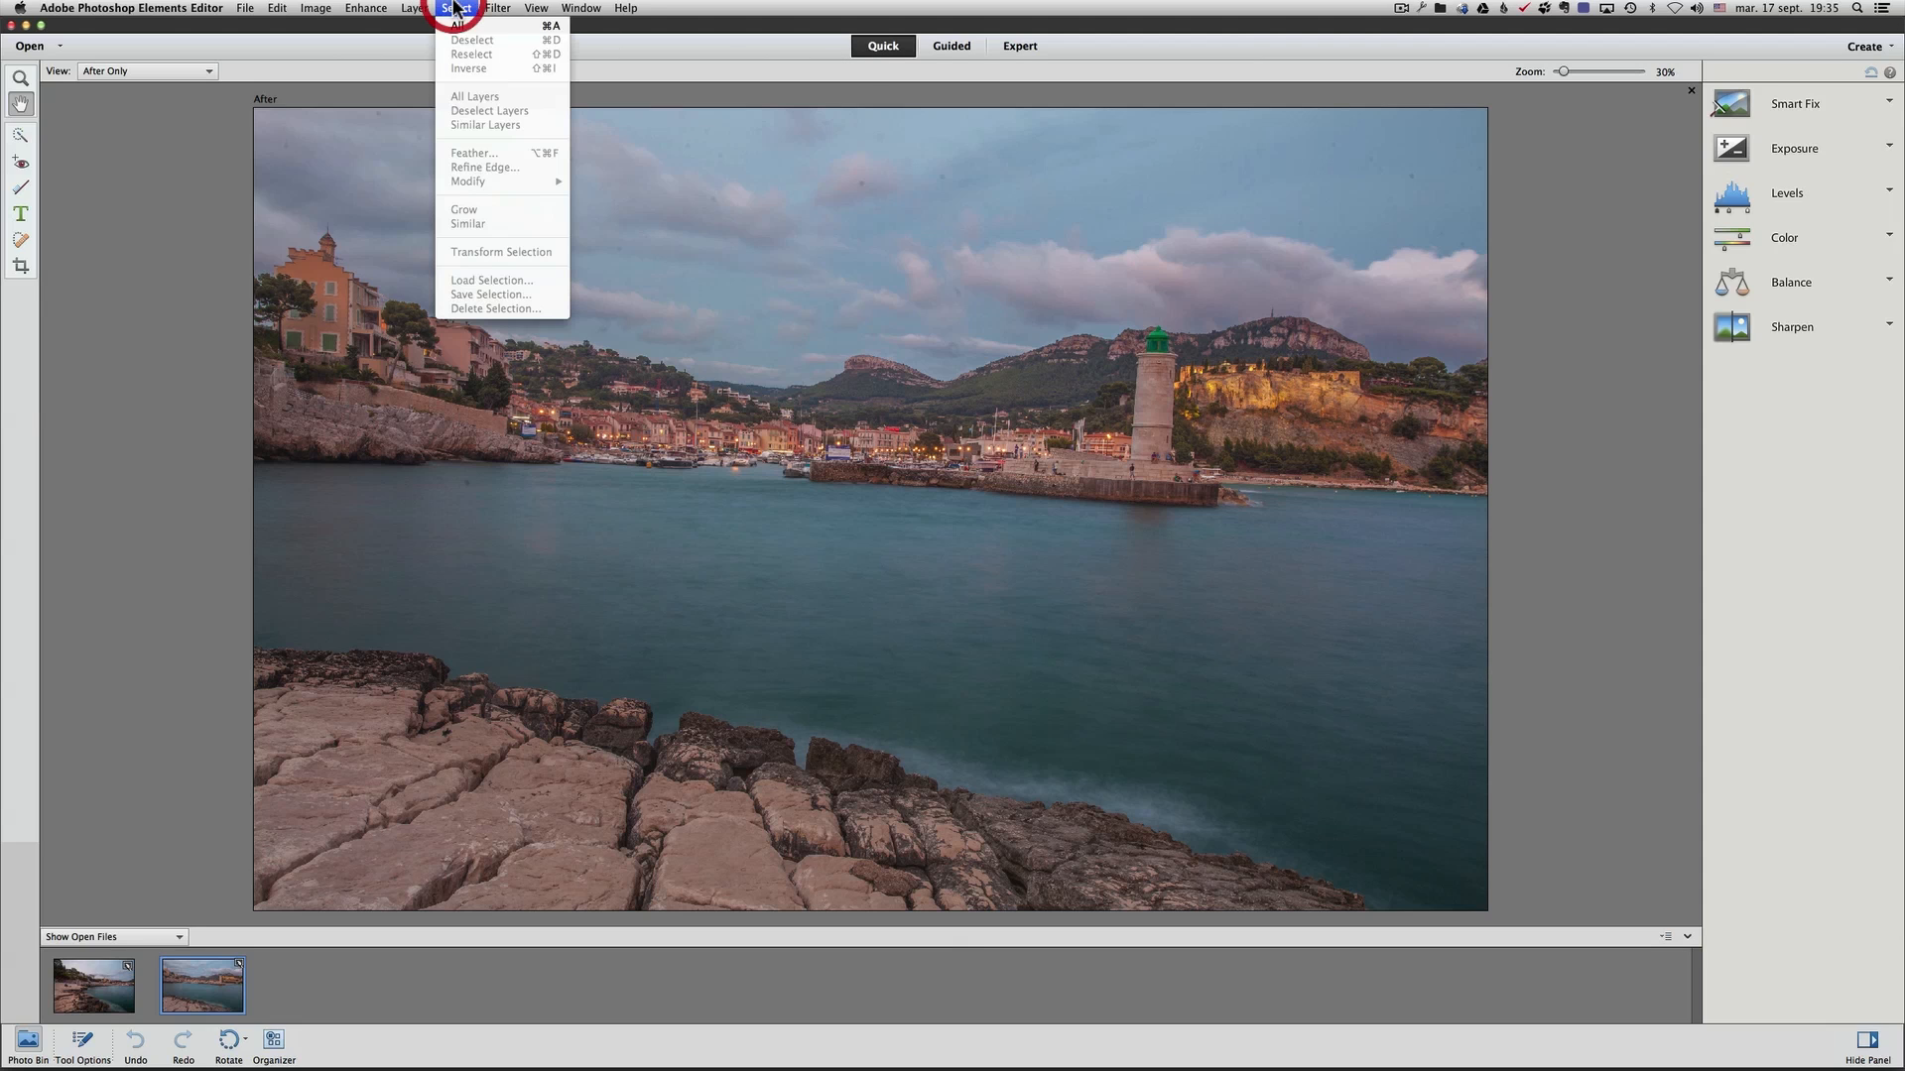
pyautogui.click(454, 8)
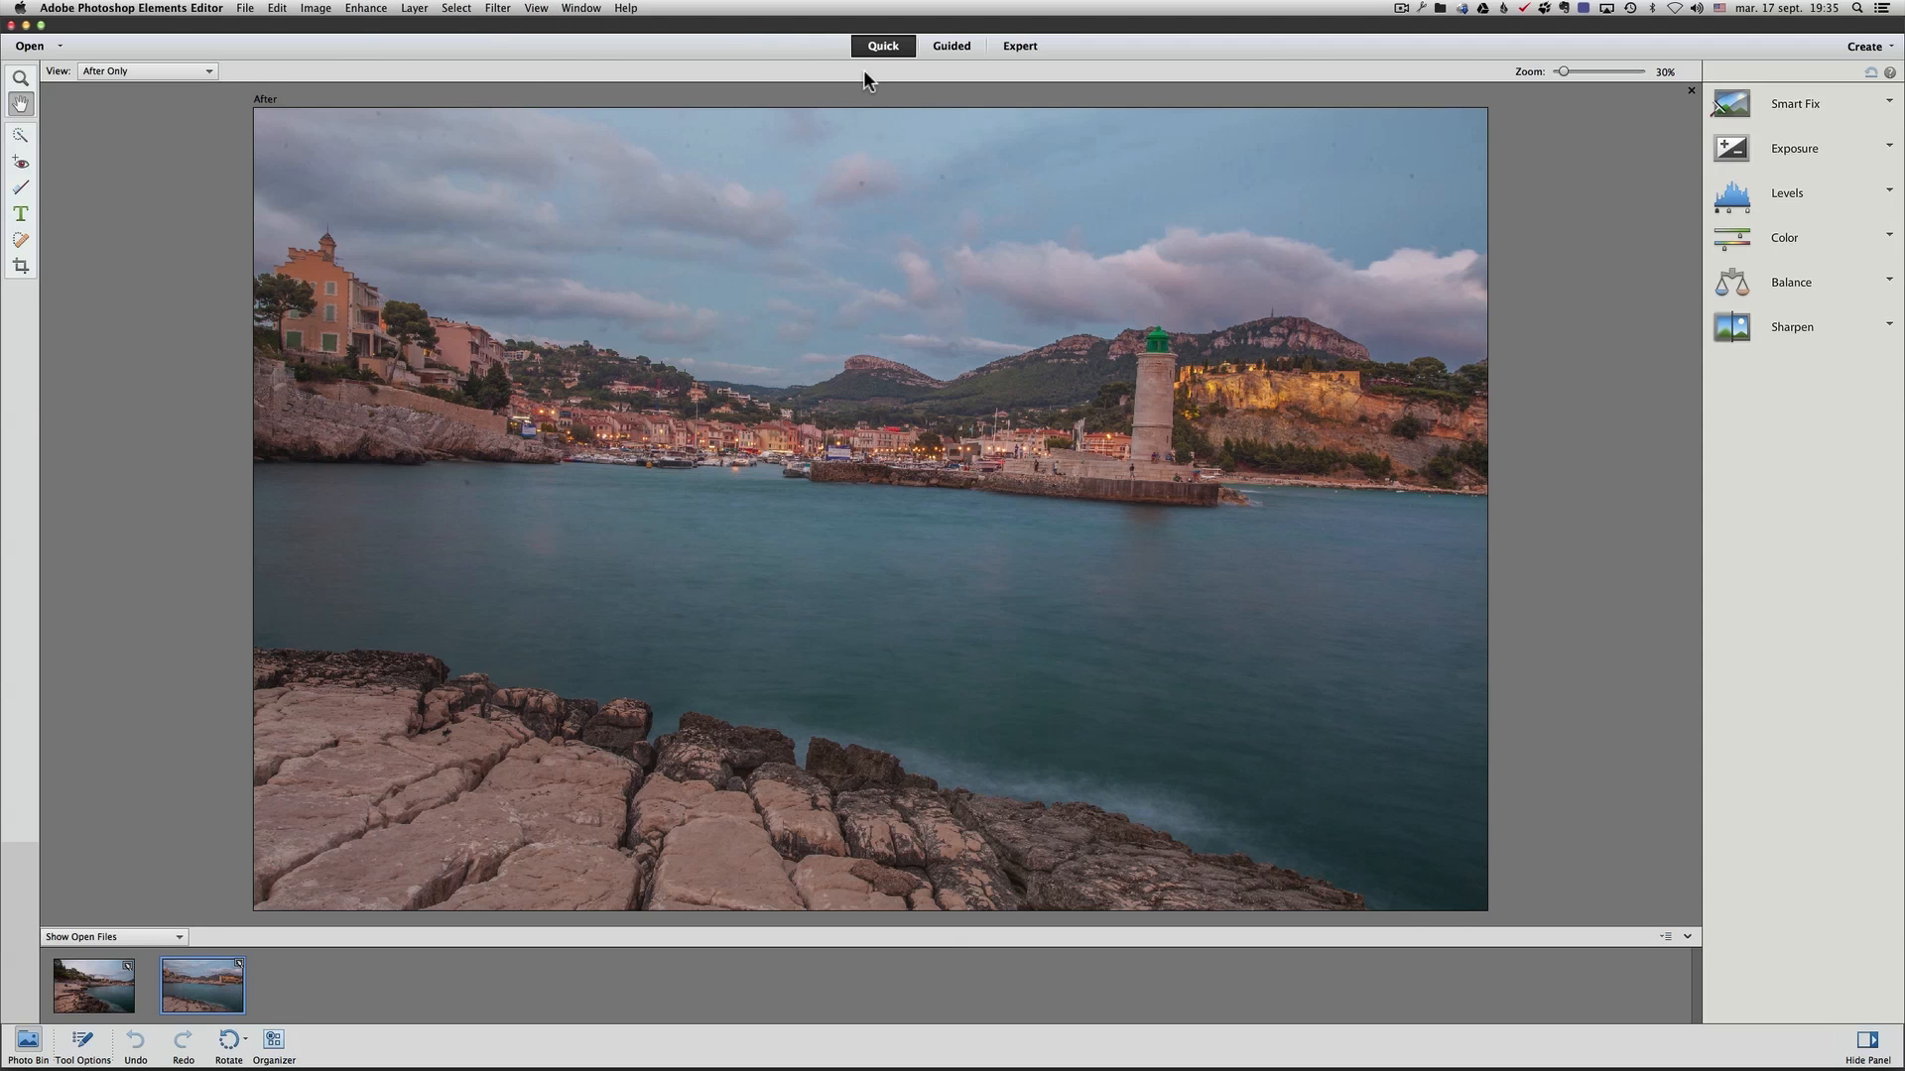
pyautogui.click(1017, 47)
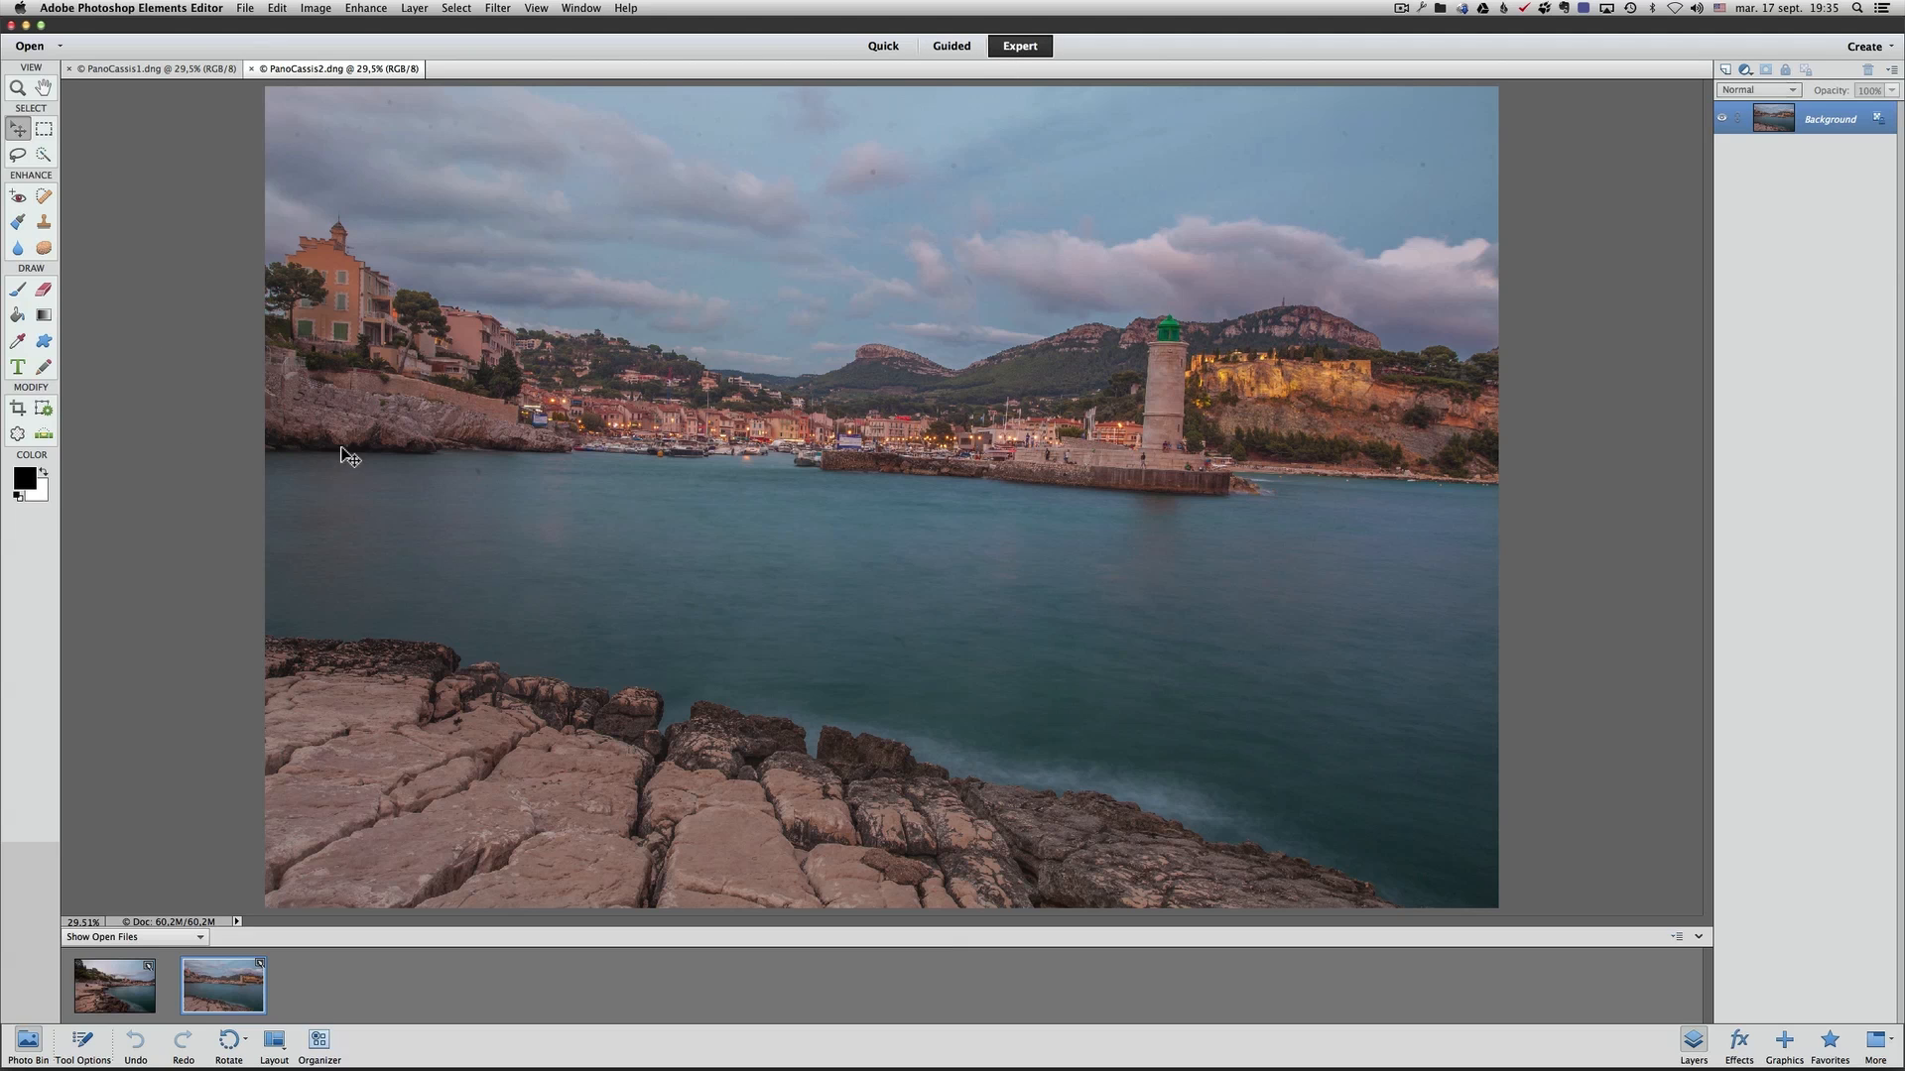
# Create a Photomerge Panorama from the two open files with the Auto layout and Blend Images Together enabled
pyautogui.click(367, 8)
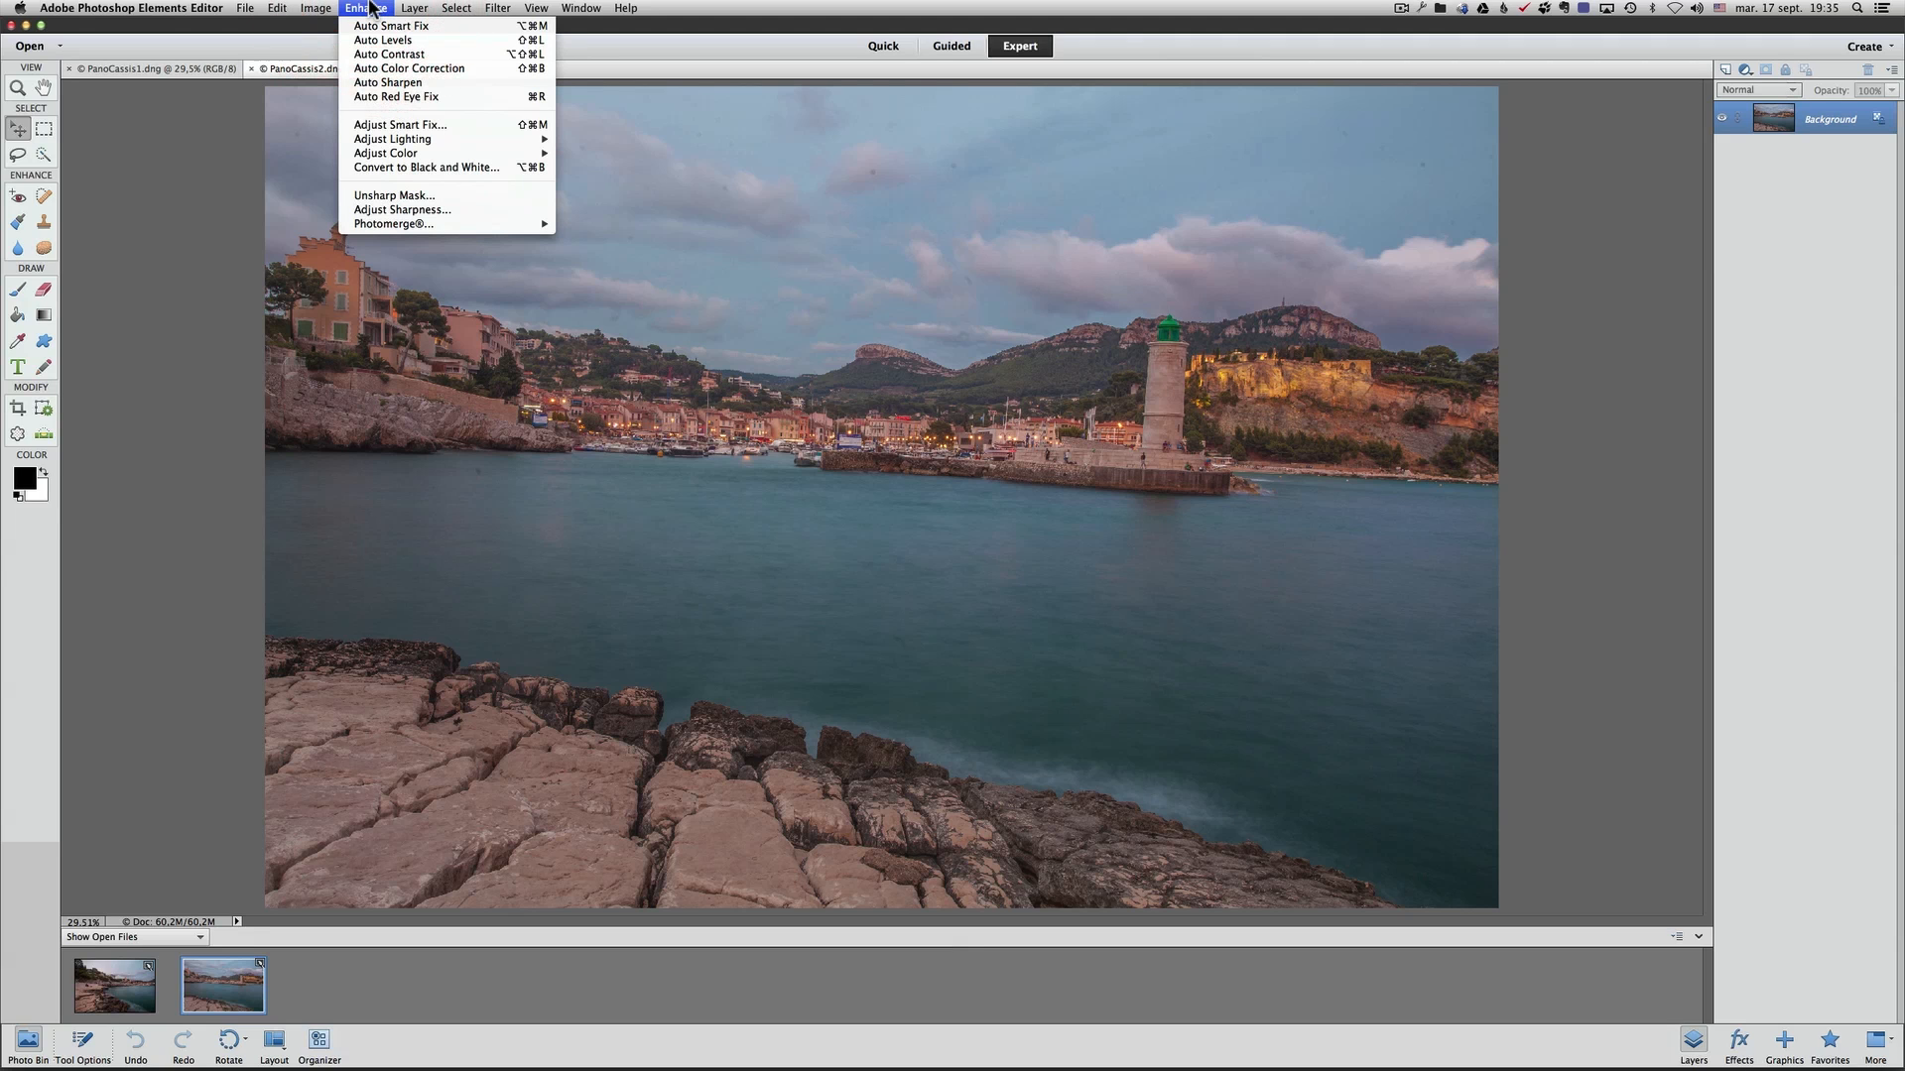
pyautogui.moveTo(429, 227)
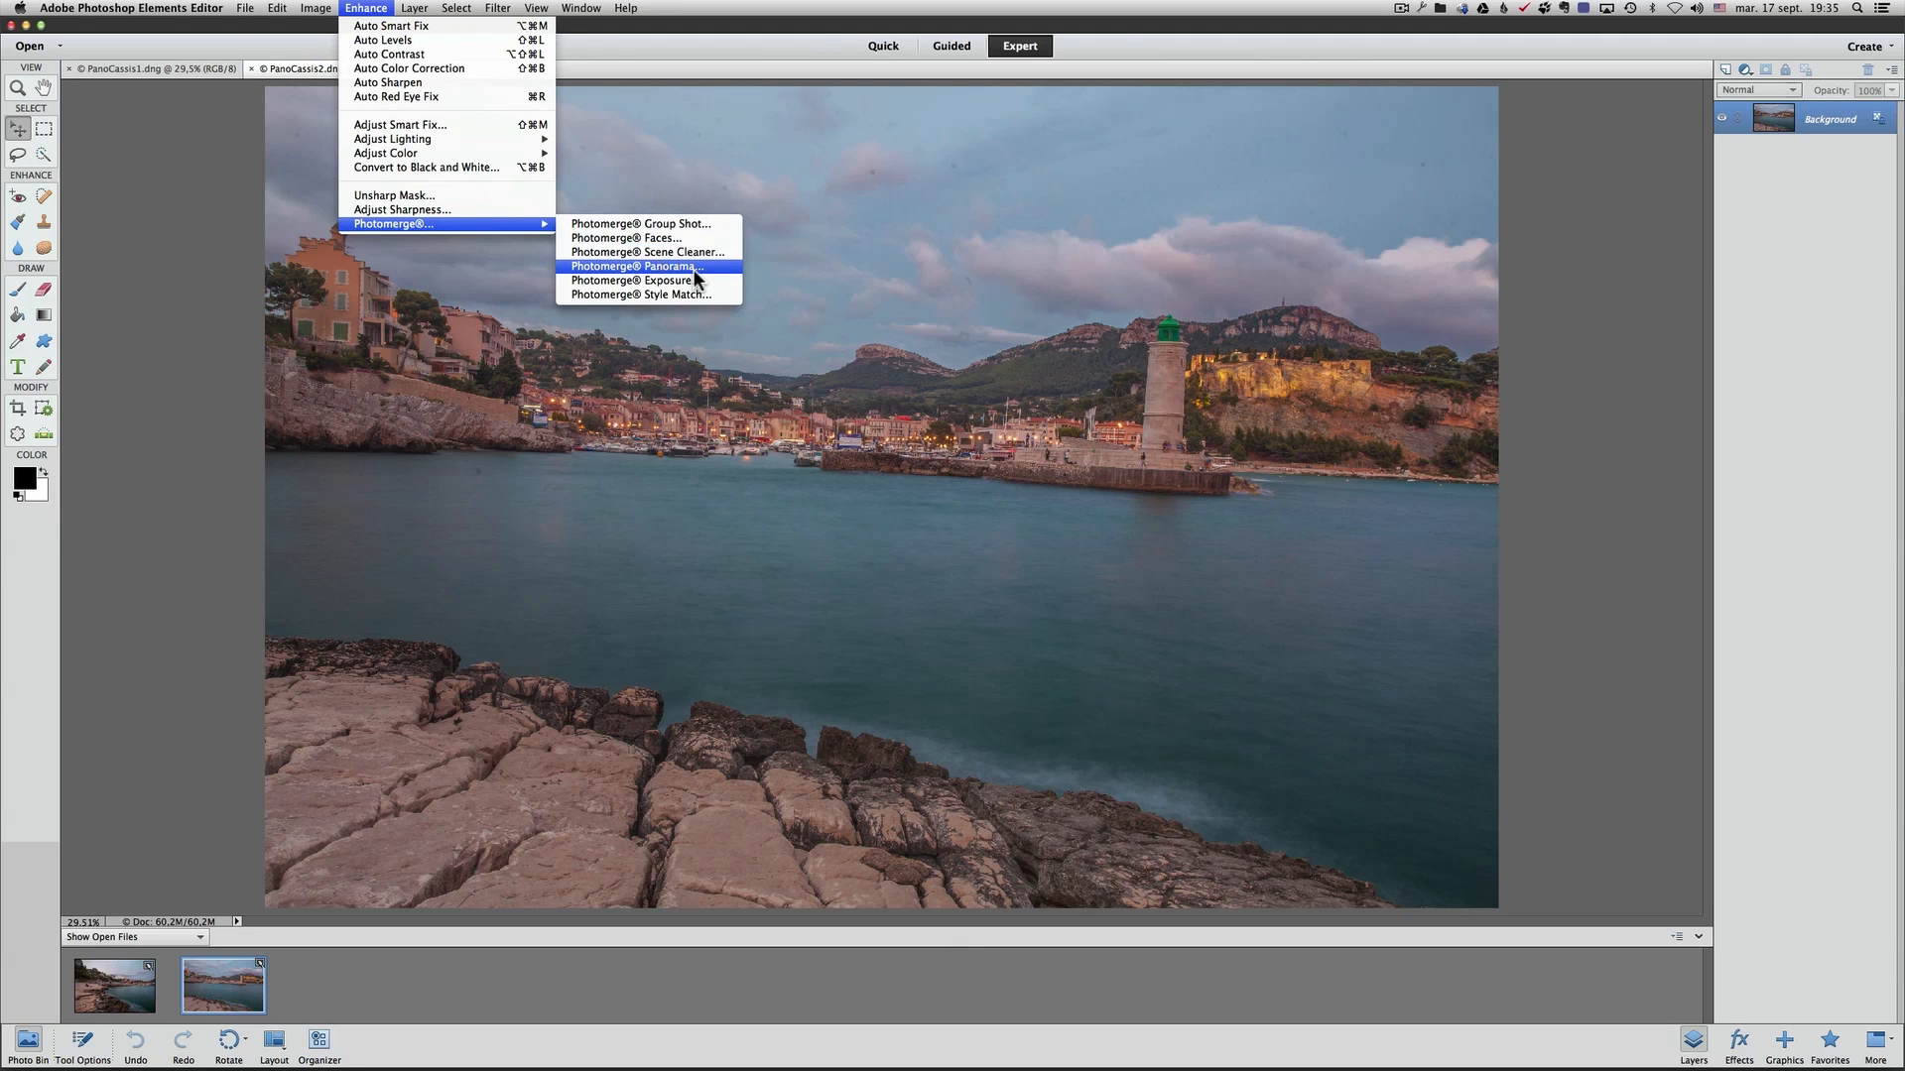
pyautogui.click(709, 265)
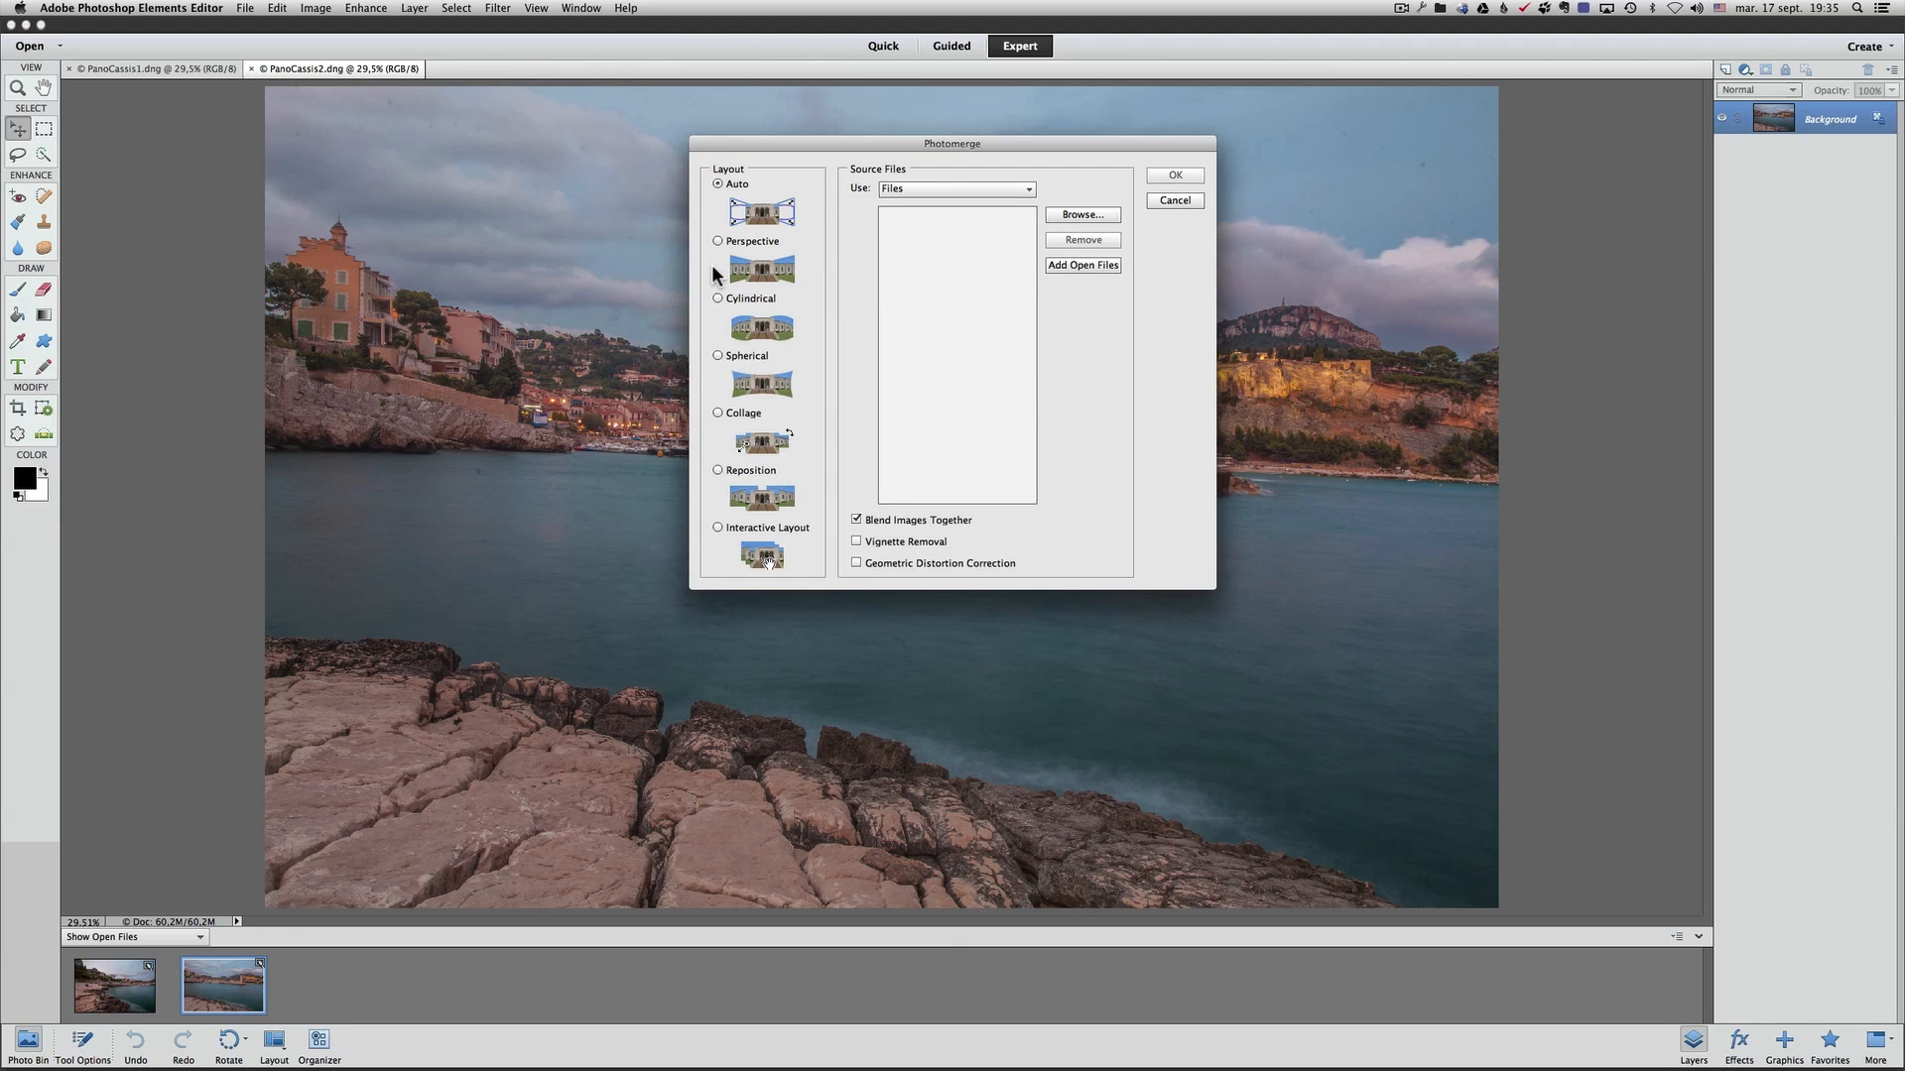
pyautogui.click(905, 186)
pyautogui.click(938, 163)
pyautogui.click(1090, 264)
pyautogui.click(1181, 176)
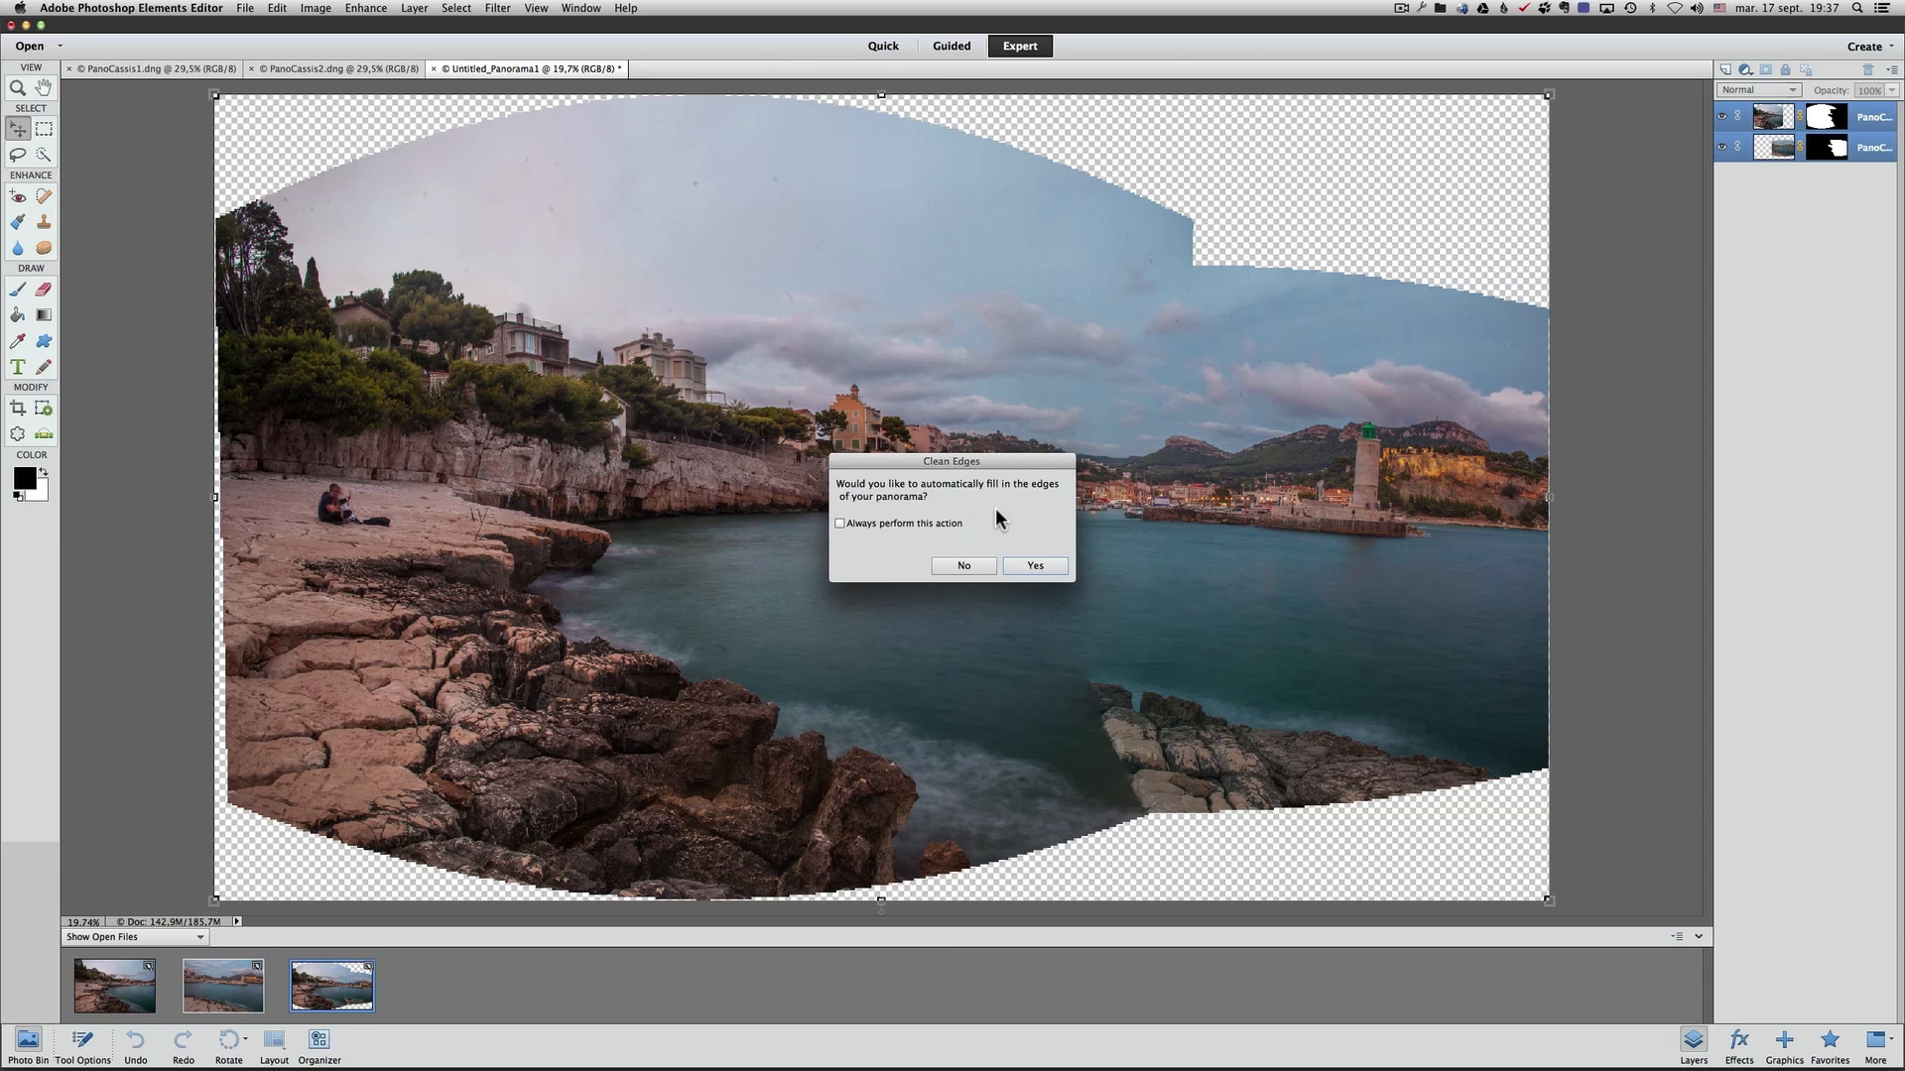
# Try to fill the panorama's edges automatically and merge all visible layers into one
pyautogui.click(1033, 568)
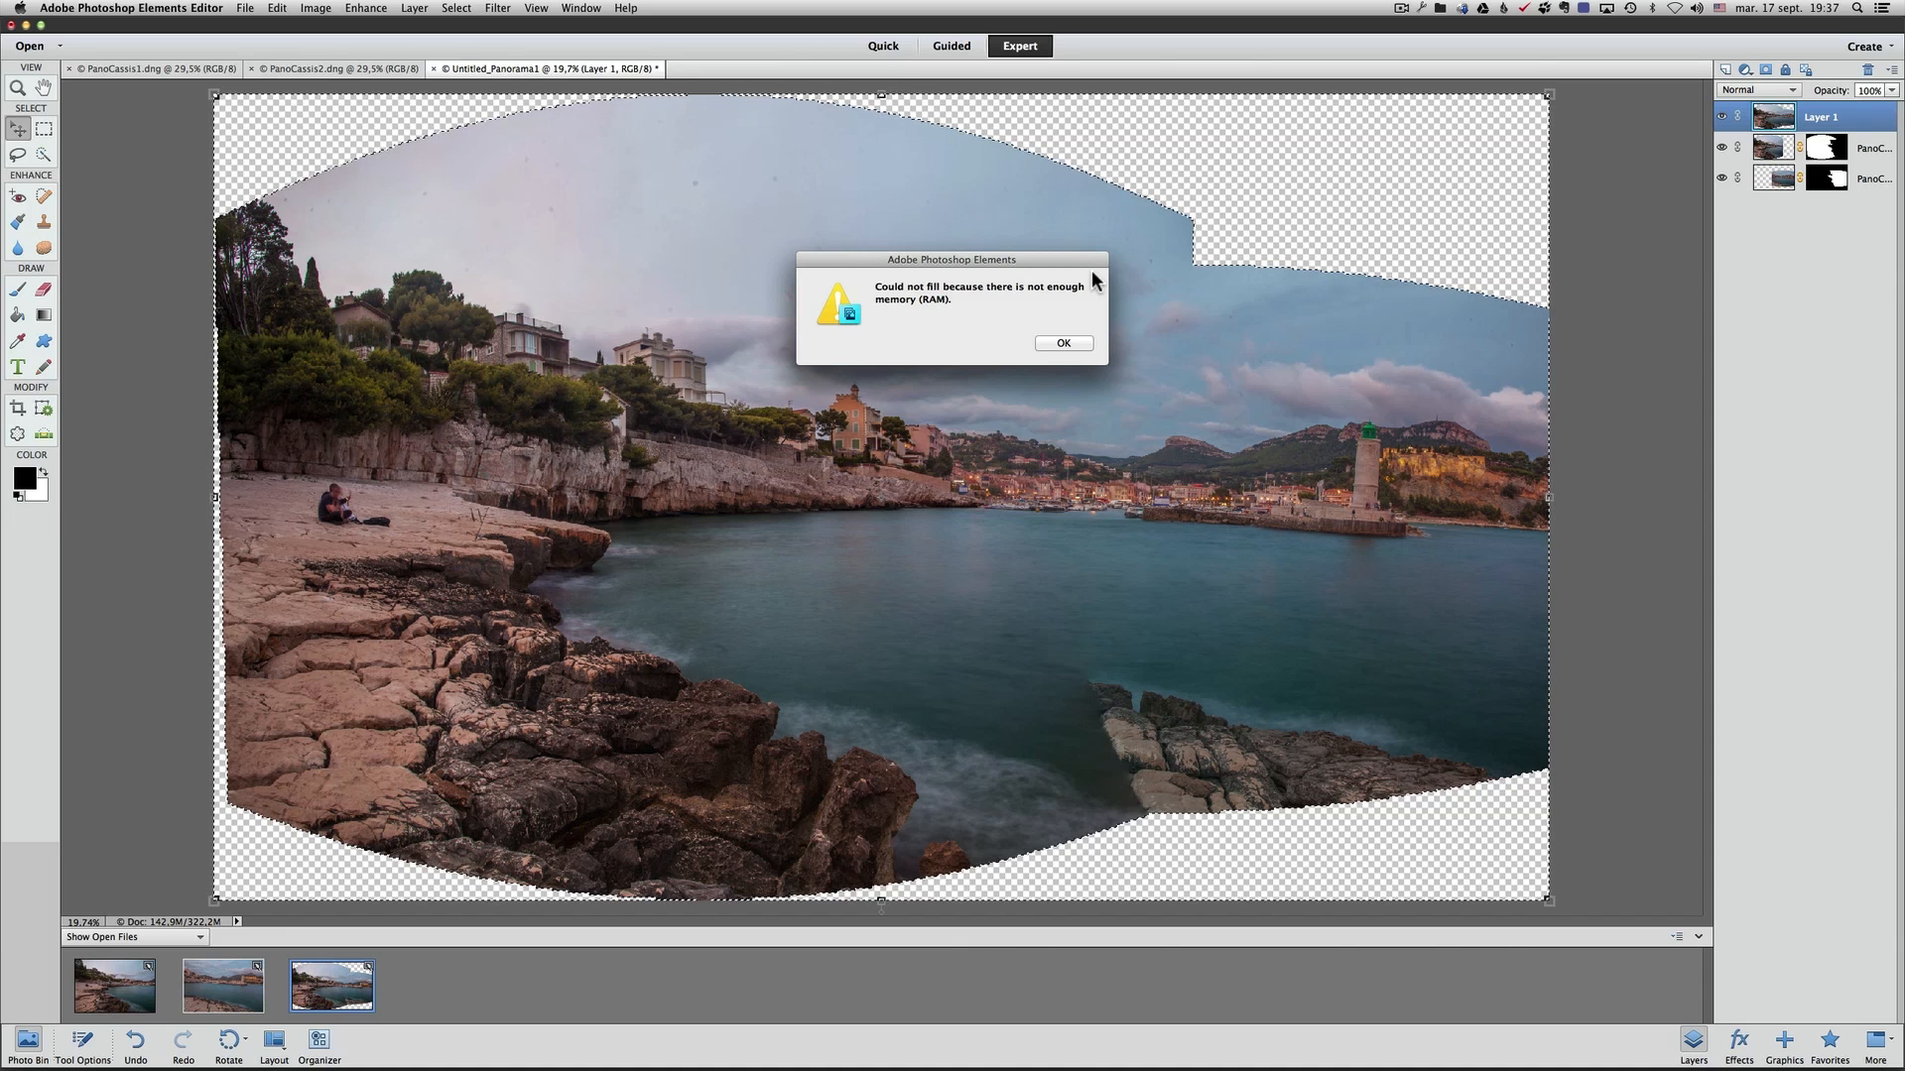
pyautogui.click(1063, 343)
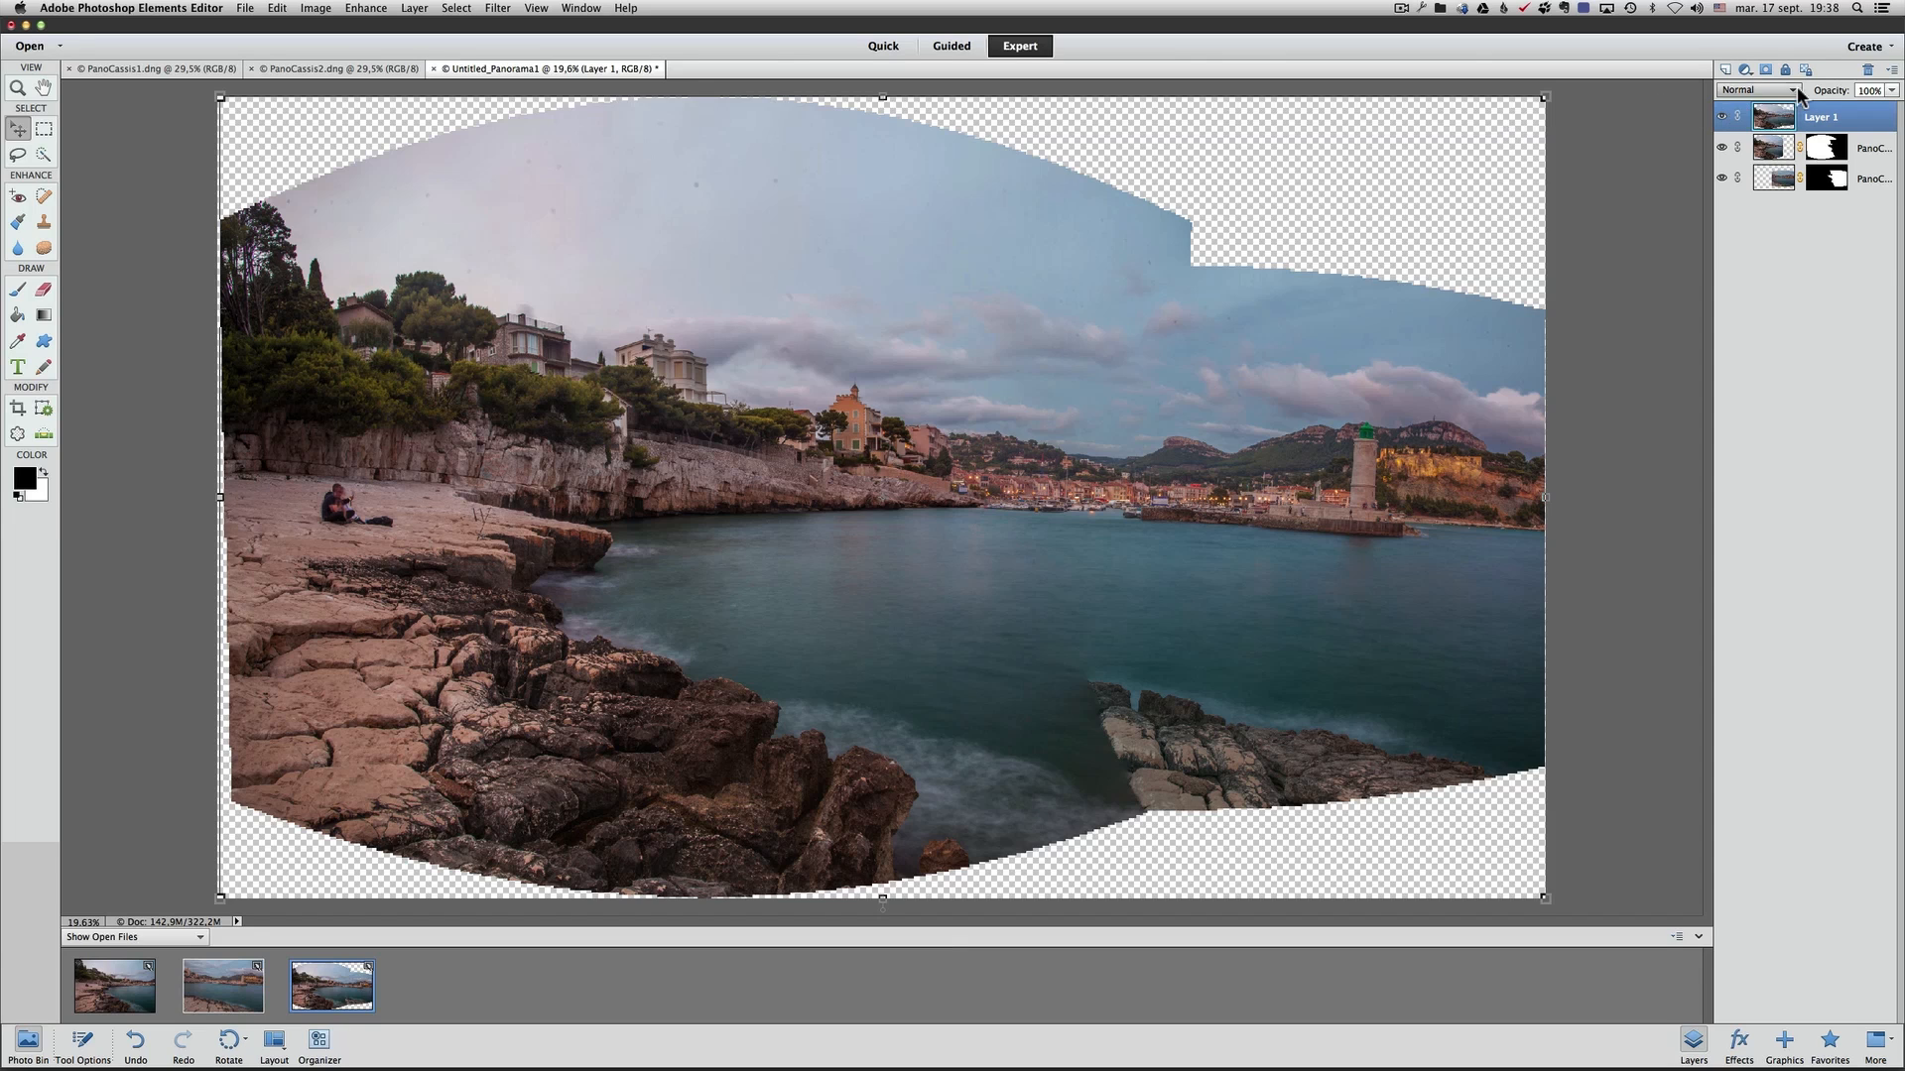
pyautogui.click(1892, 69)
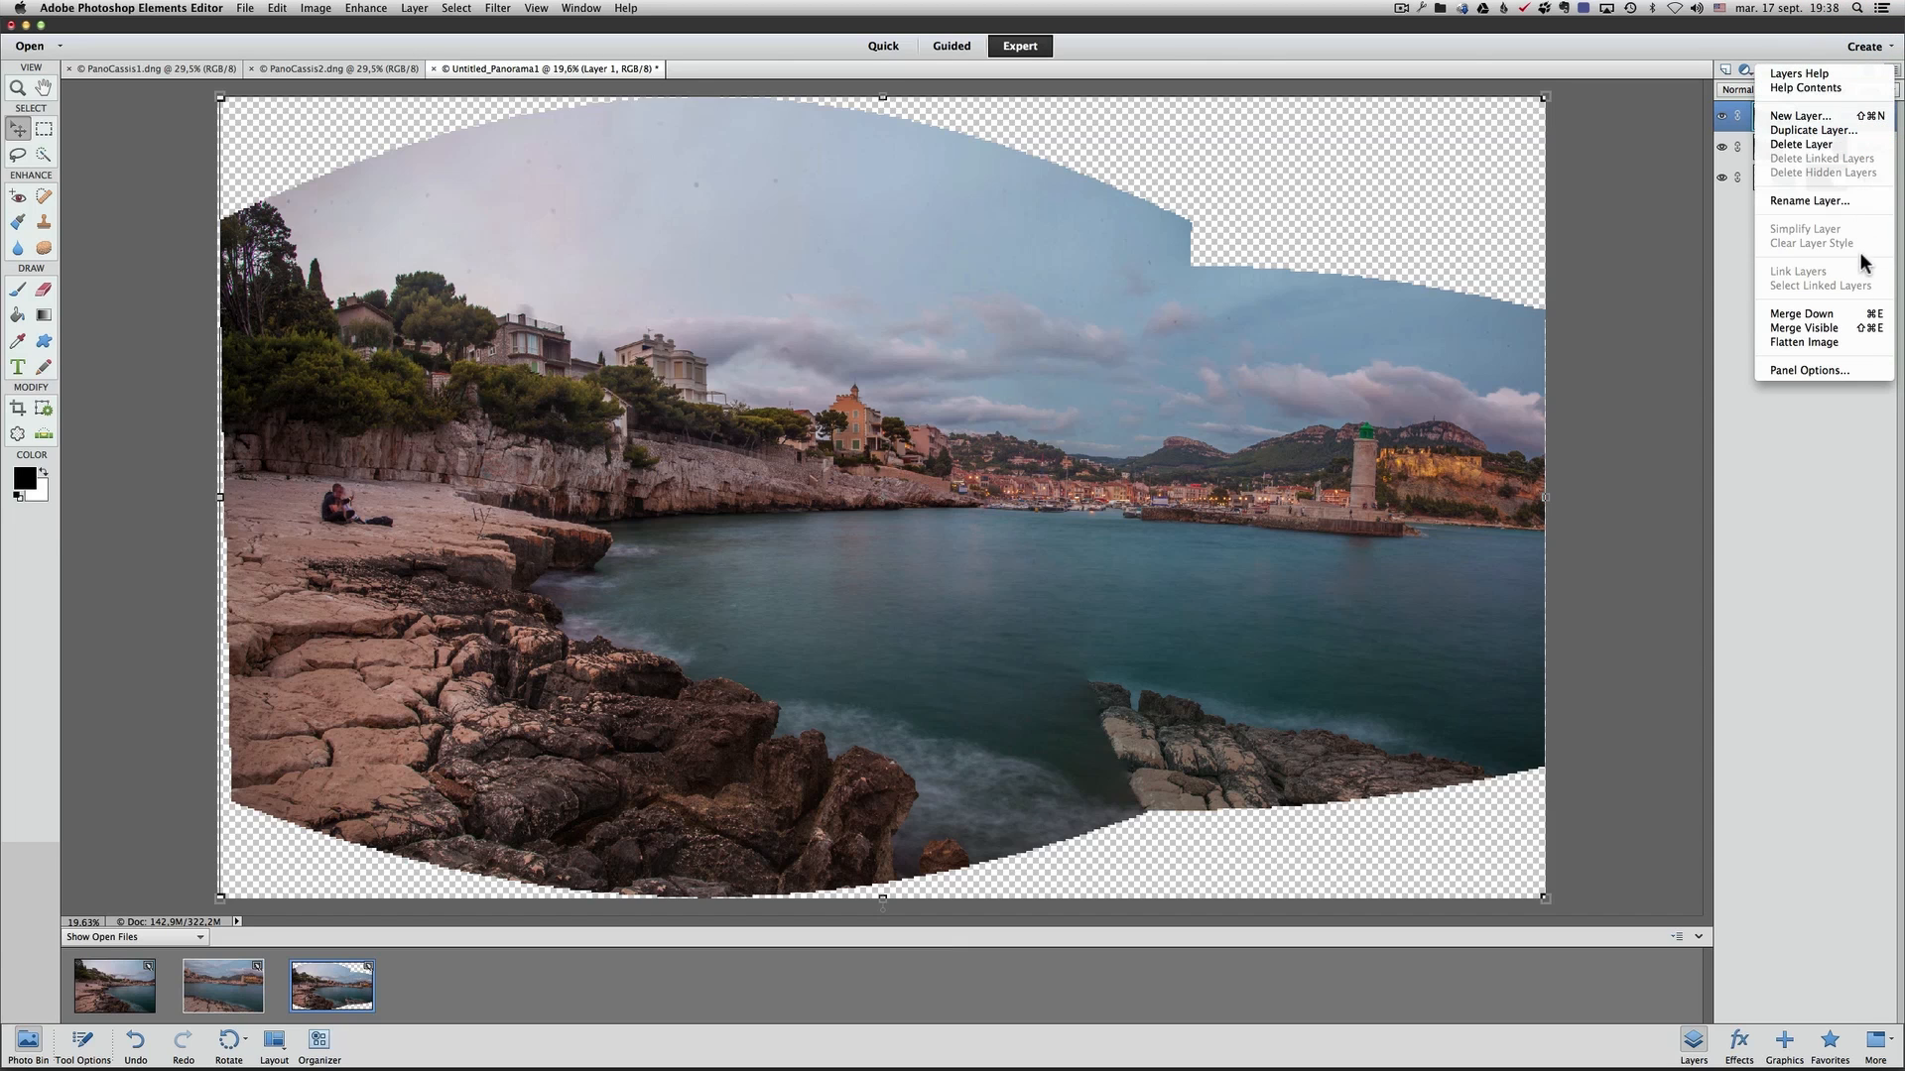
pyautogui.click(1838, 328)
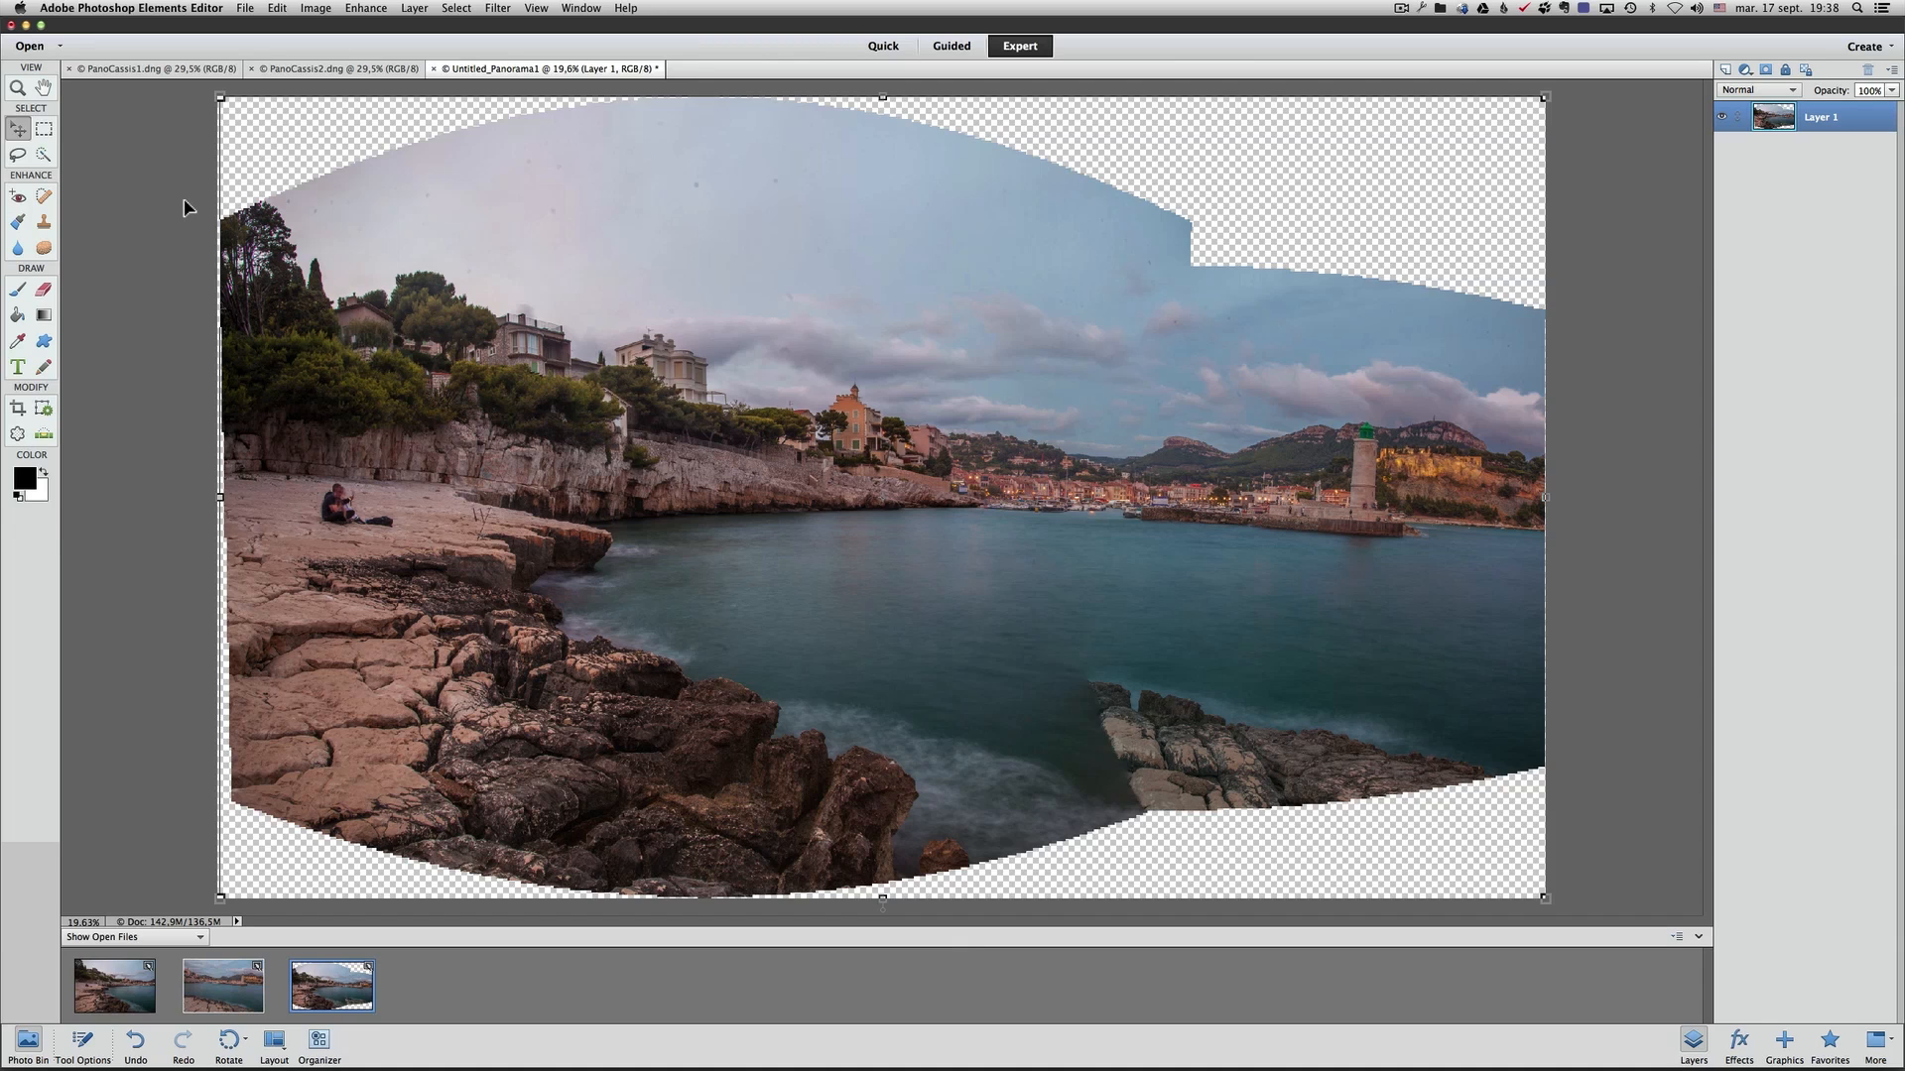
# Crop the panorama to a wide strip without restriction, trimming the curved edges but keeping the empty corner in the upper right sky
pyautogui.press('c')
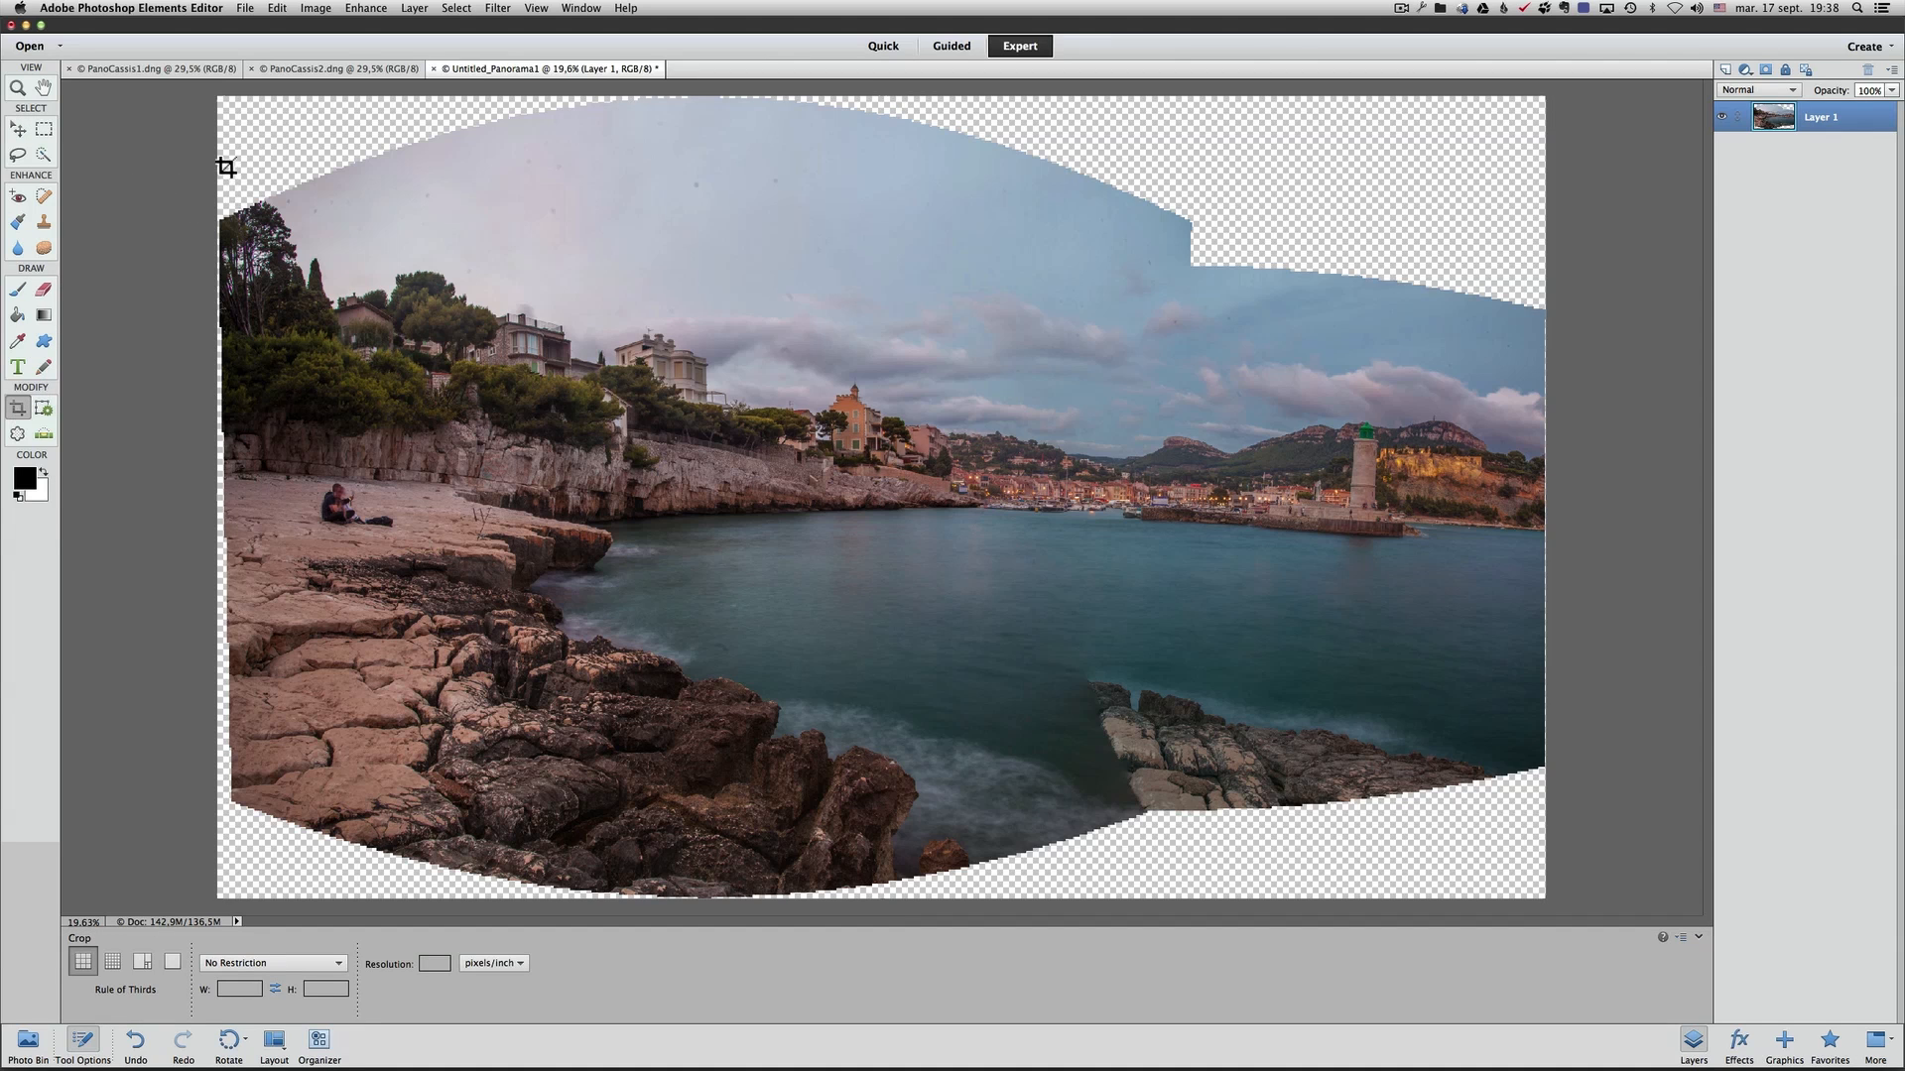
pyautogui.moveTo(219, 214); pyautogui.dragTo(1589, 755)
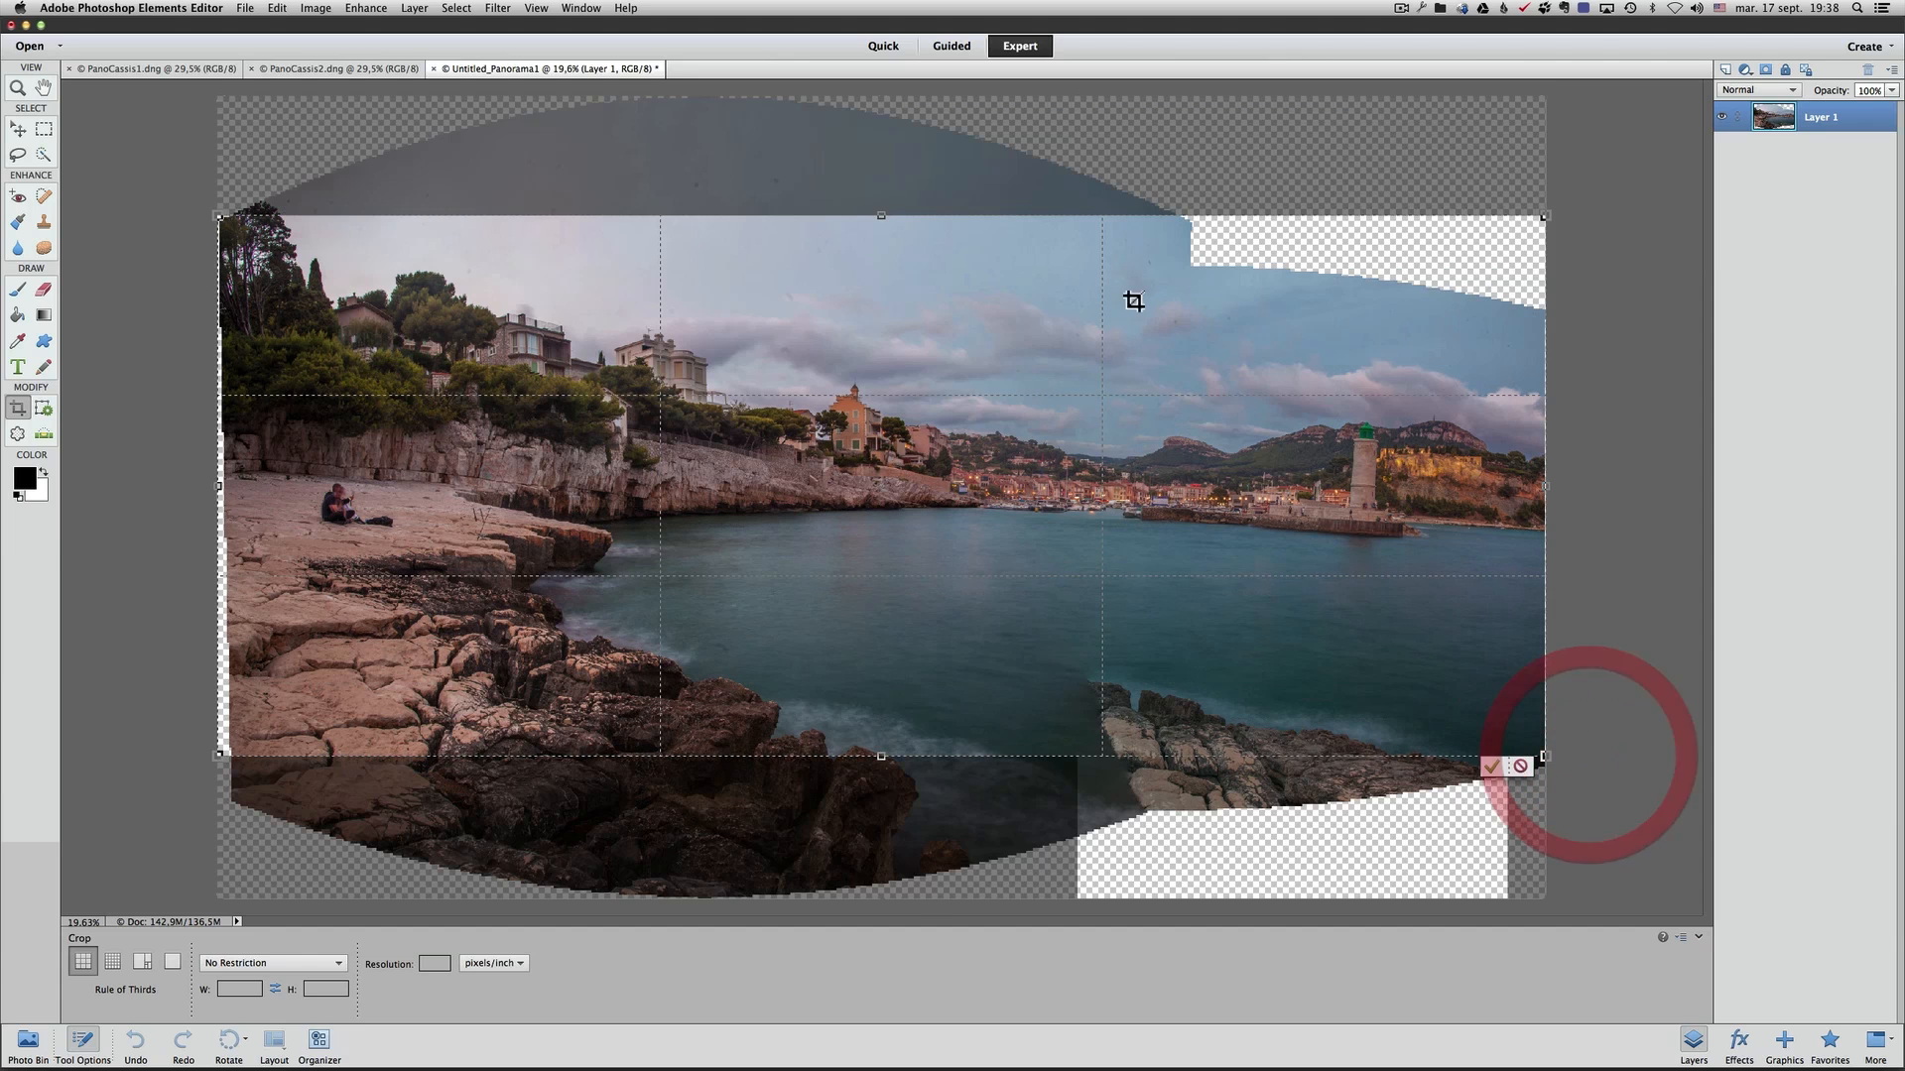
pyautogui.moveTo(880, 216); pyautogui.dragTo(878, 251)
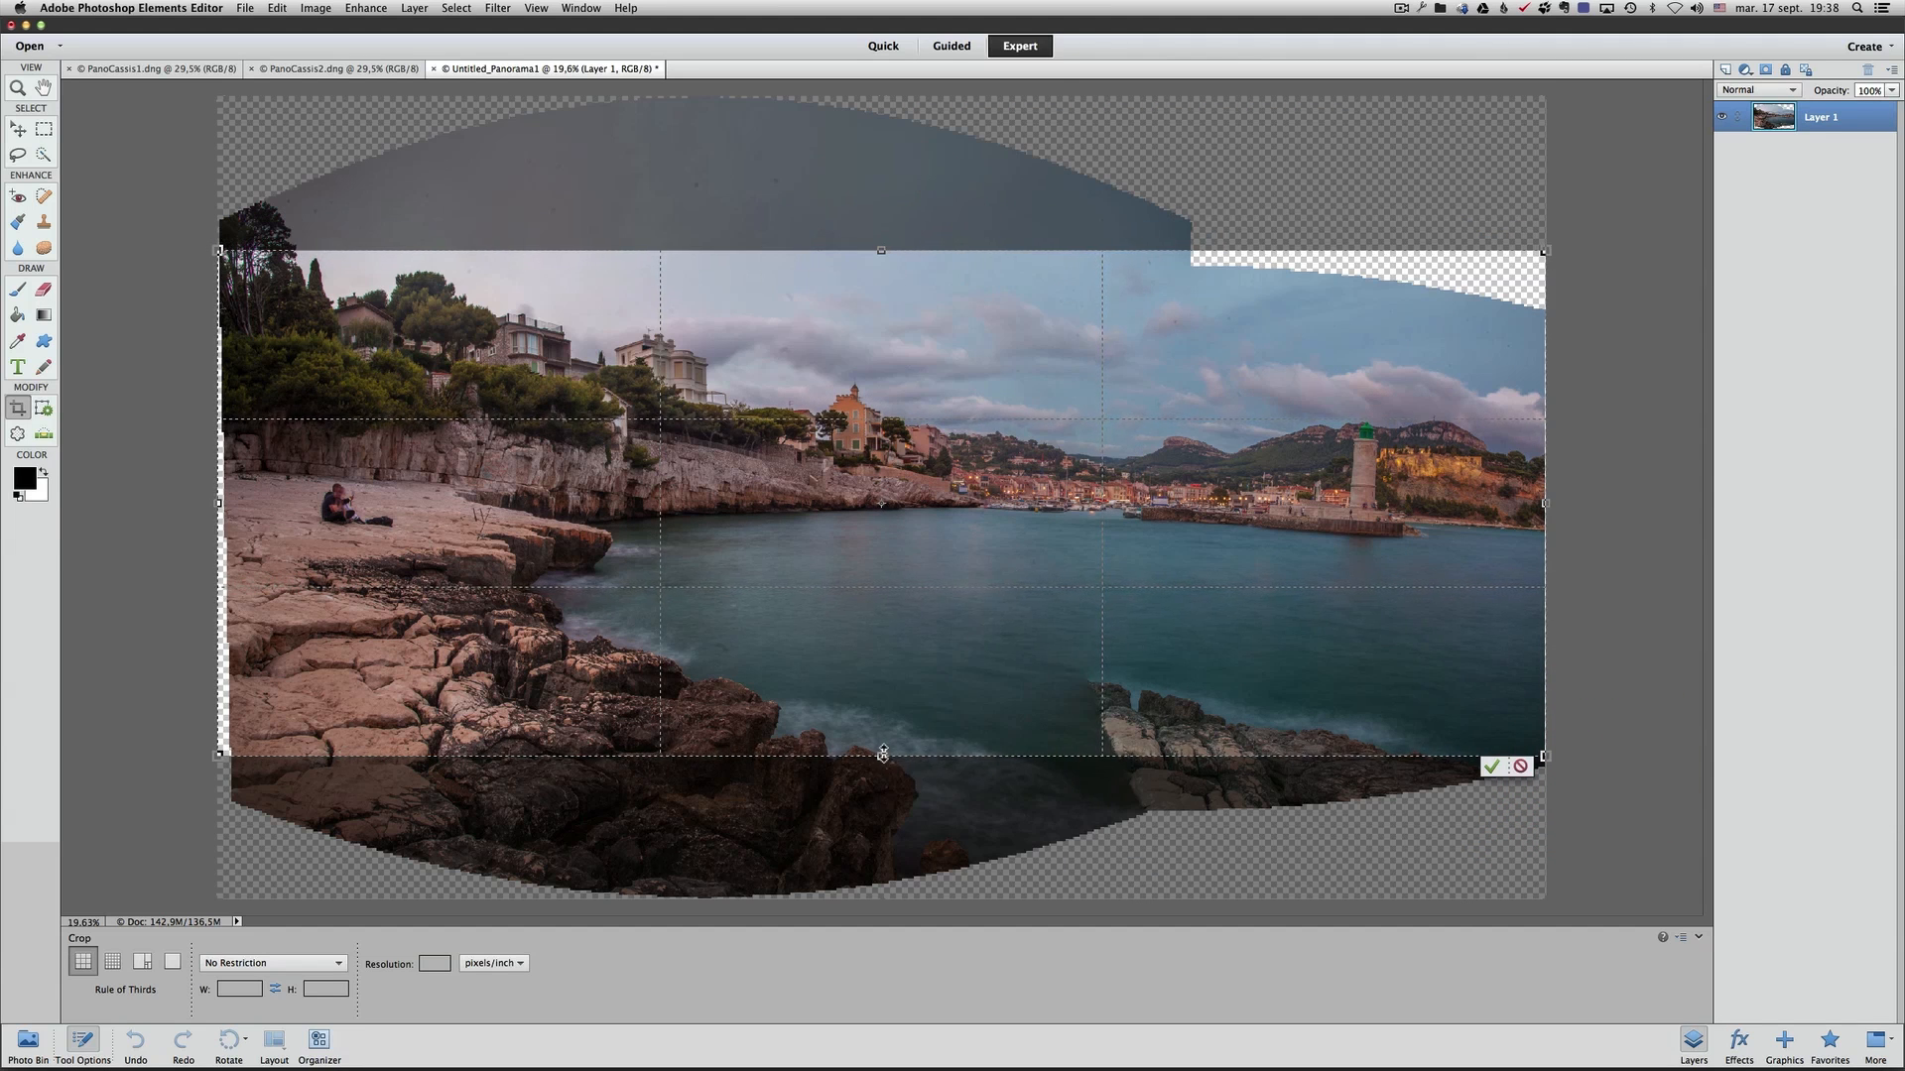
pyautogui.moveTo(879, 756); pyautogui.dragTo(868, 667)
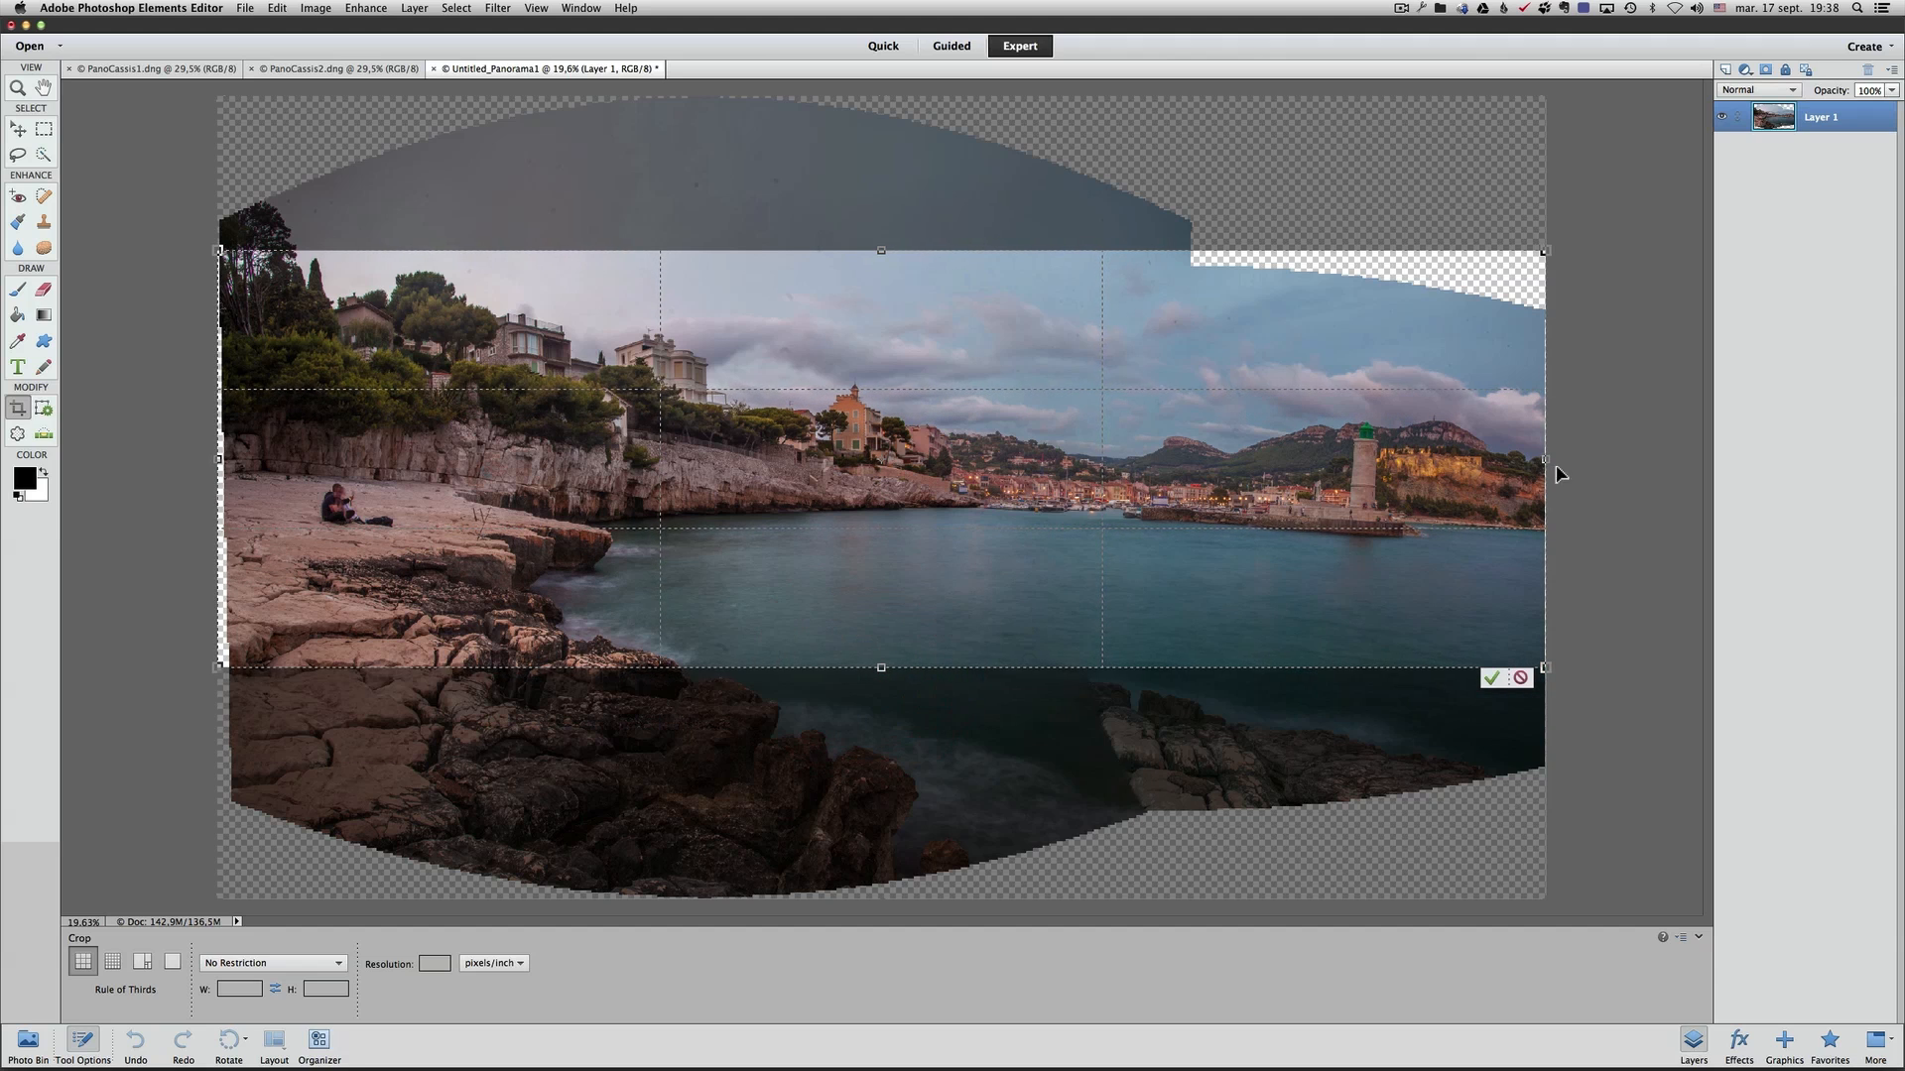
pyautogui.moveTo(1544, 459); pyautogui.dragTo(1536, 458)
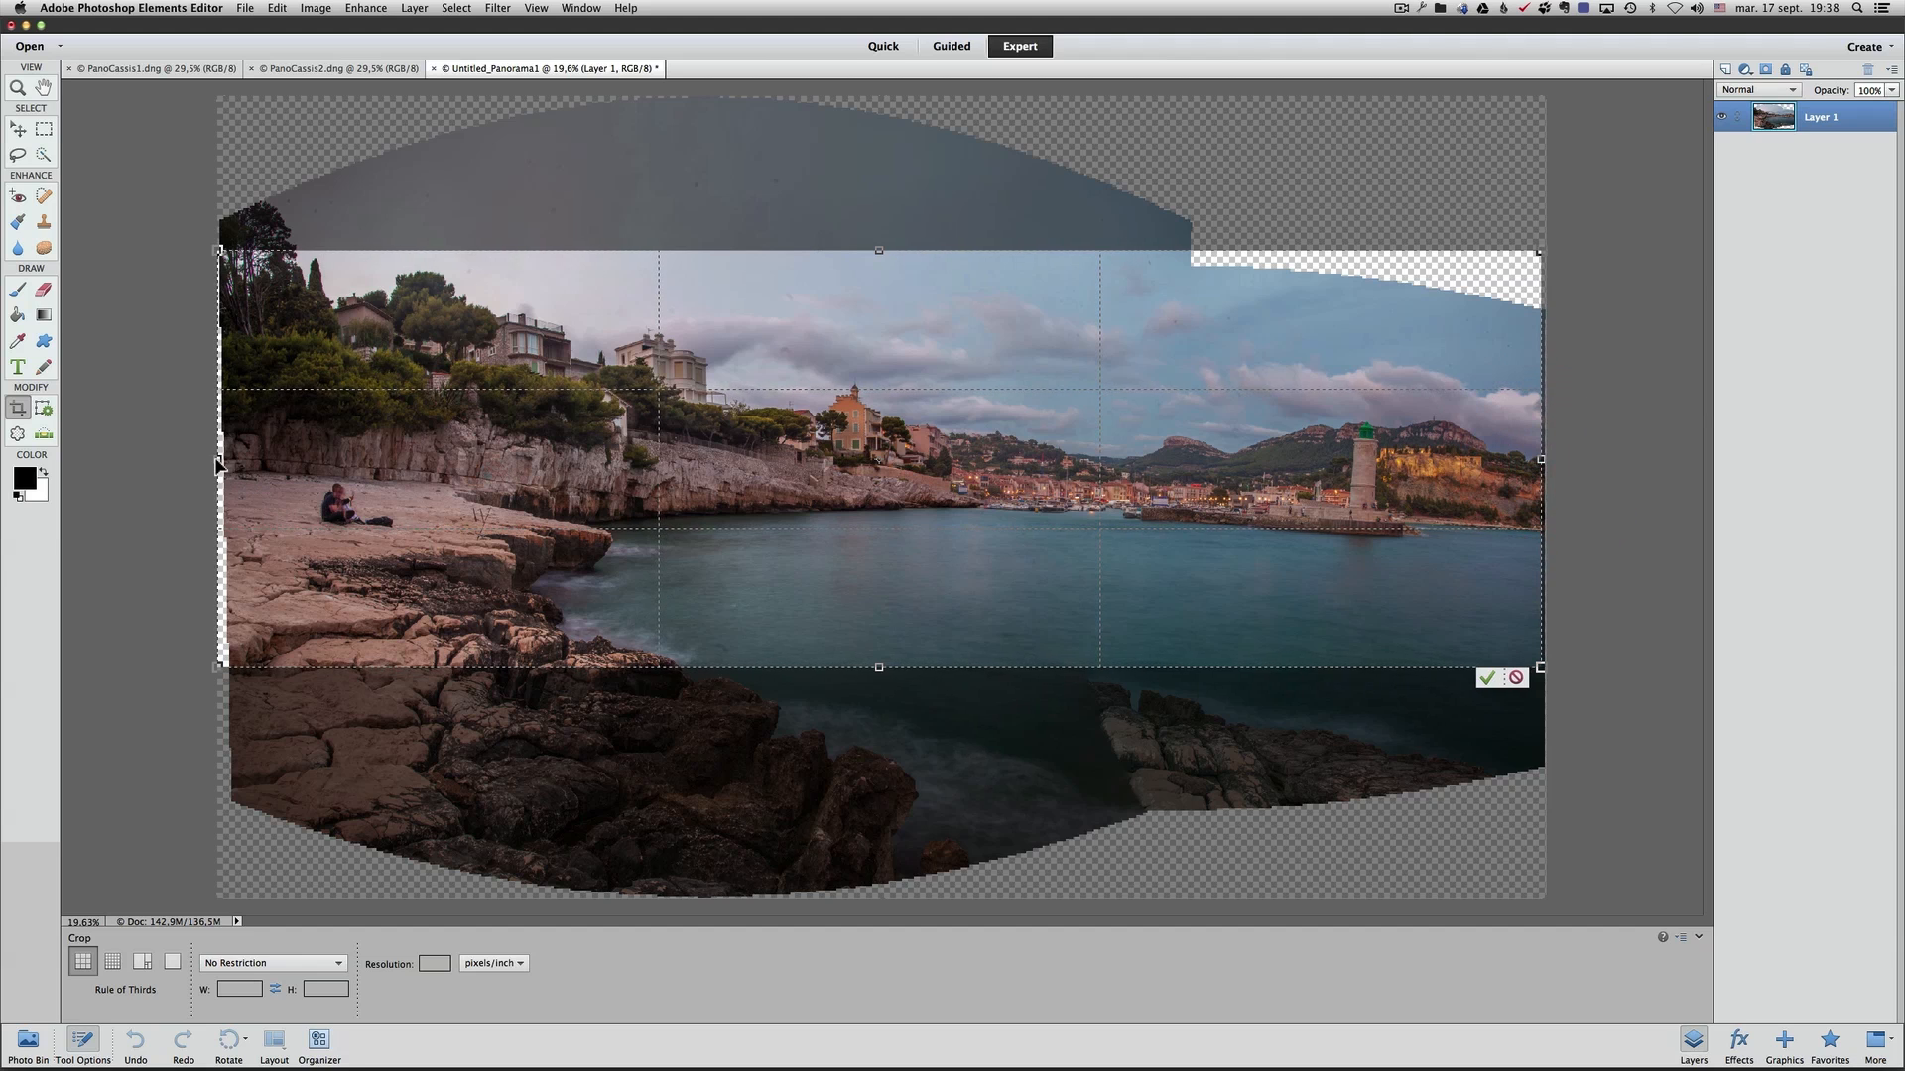
pyautogui.moveTo(219, 459); pyautogui.dragTo(231, 458)
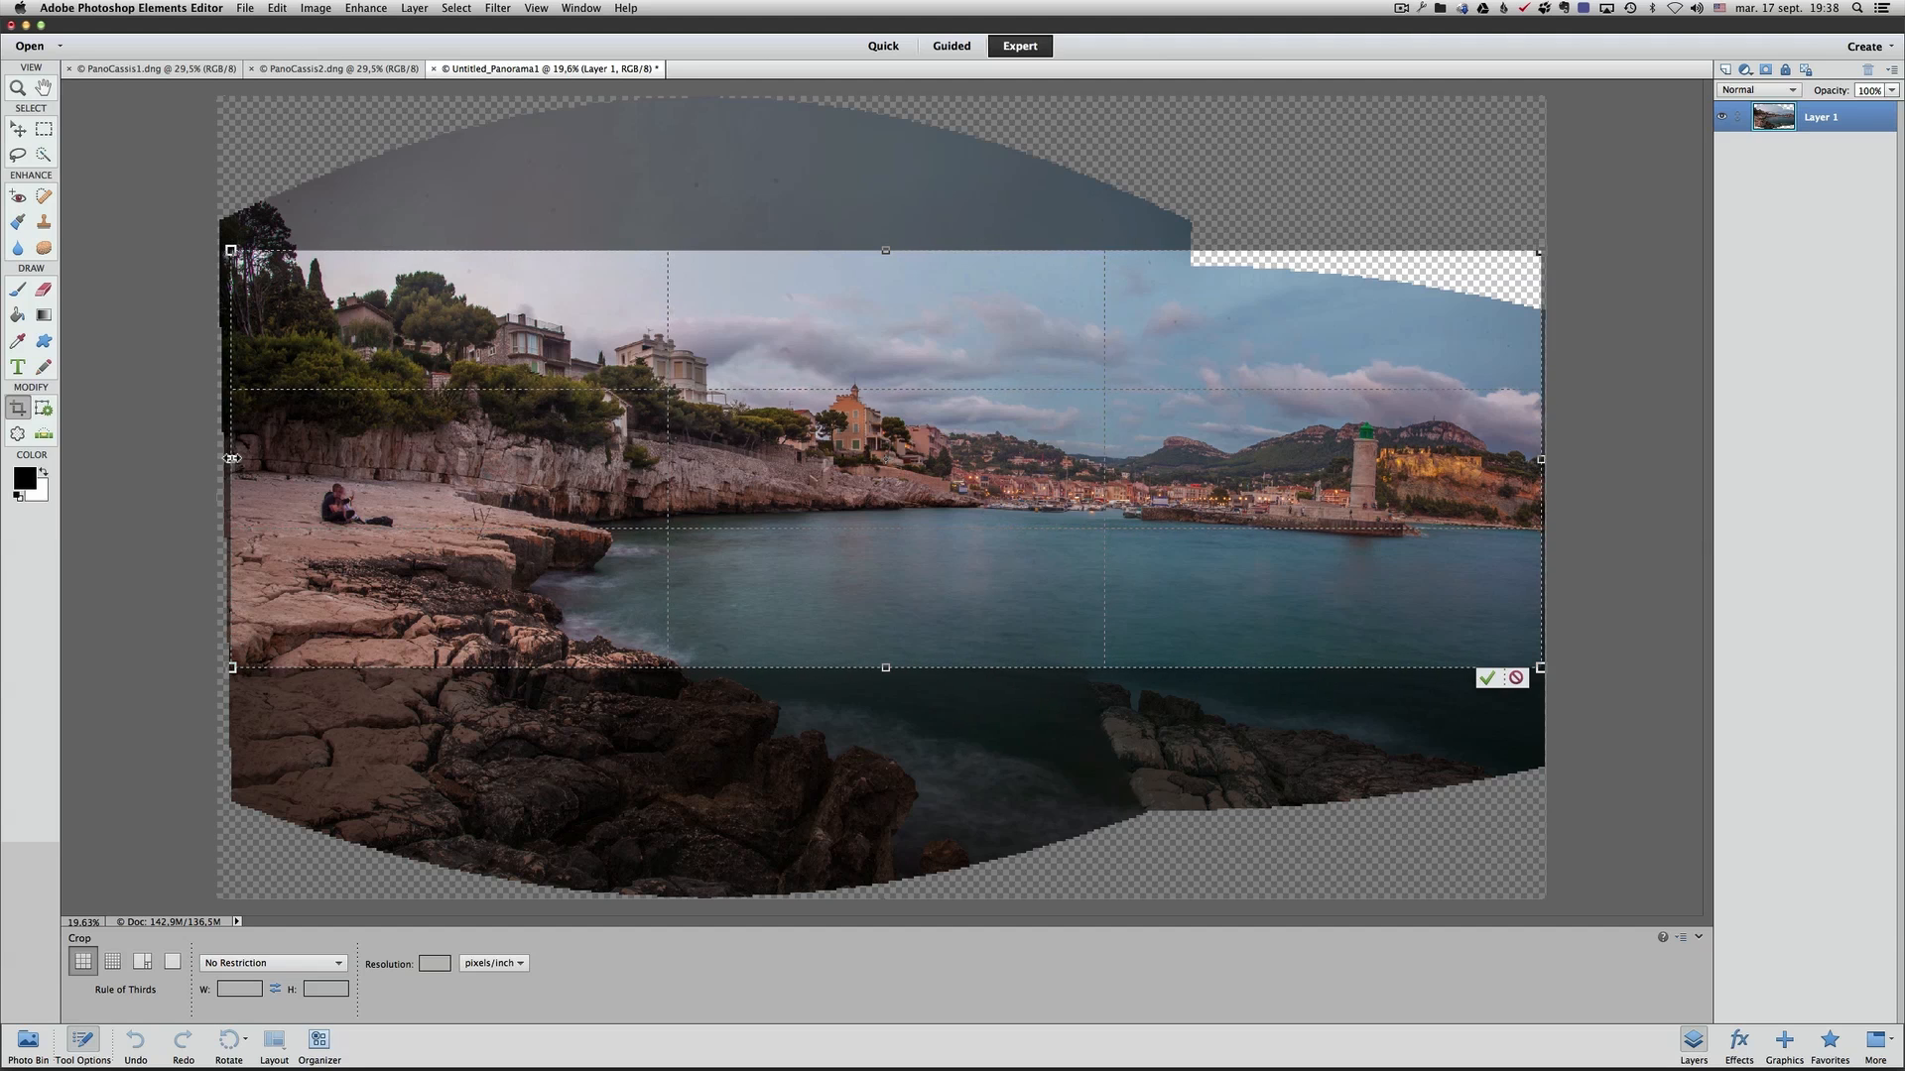
pyautogui.press('Return')
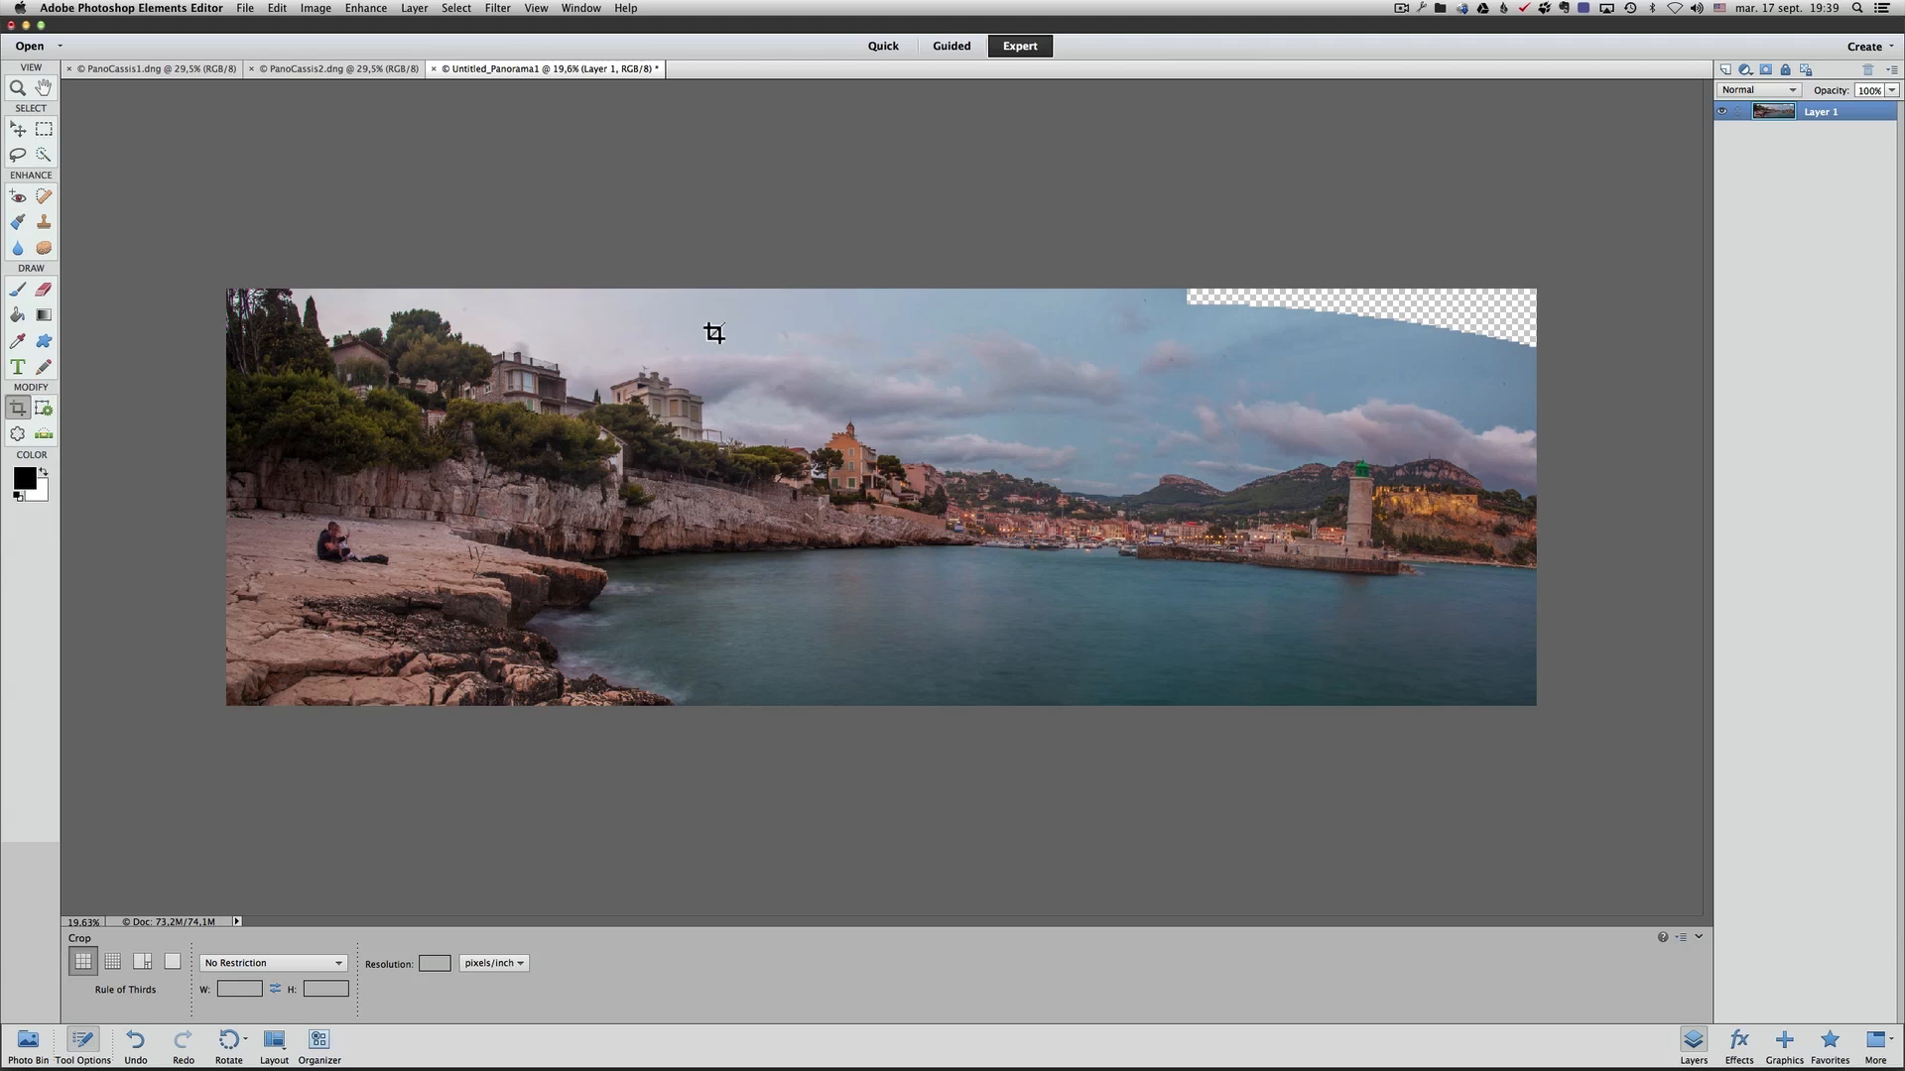
# Select a thin rectangular strip of sky just below the transparent corner and copy it to a new layer
pyautogui.click(44, 129)
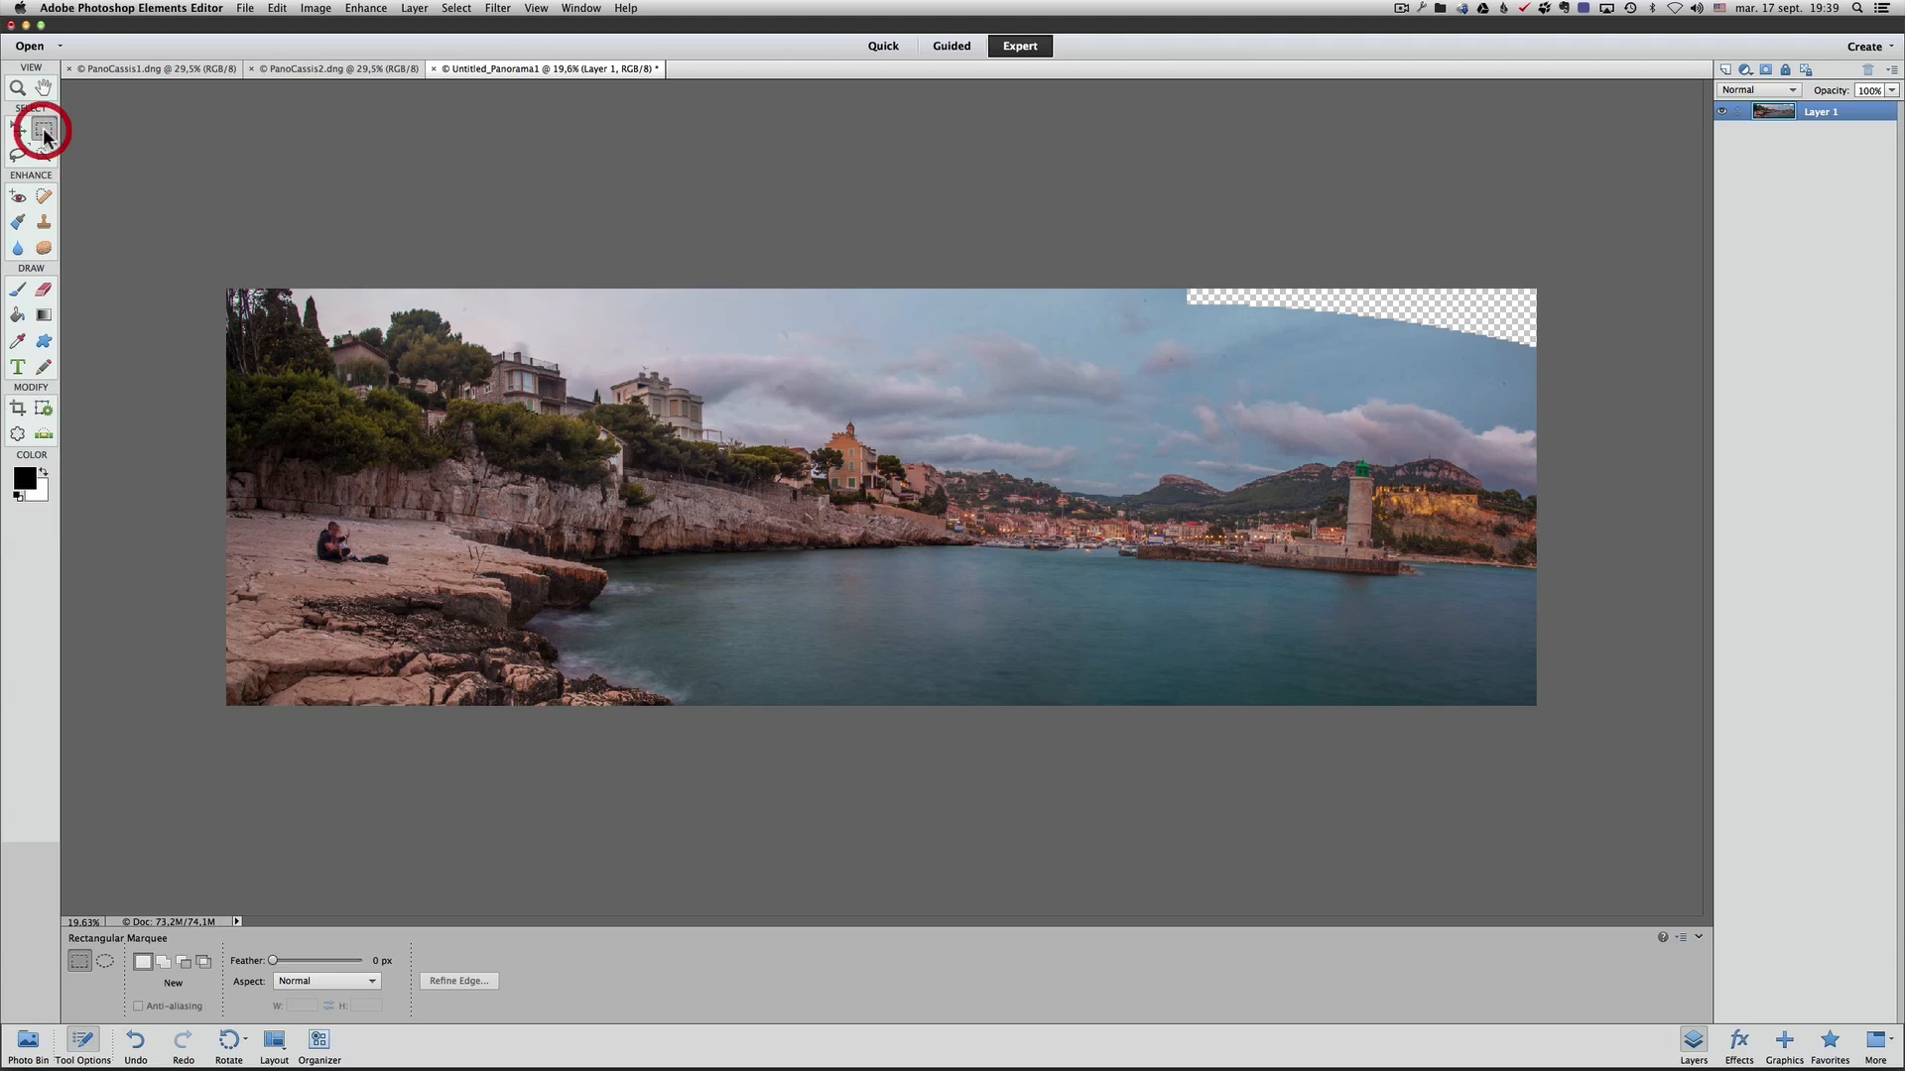
pyautogui.moveTo(1543, 350); pyautogui.dragTo(1134, 382)
pyautogui.moveTo(1160, 390); pyautogui.dragTo(1063, 392)
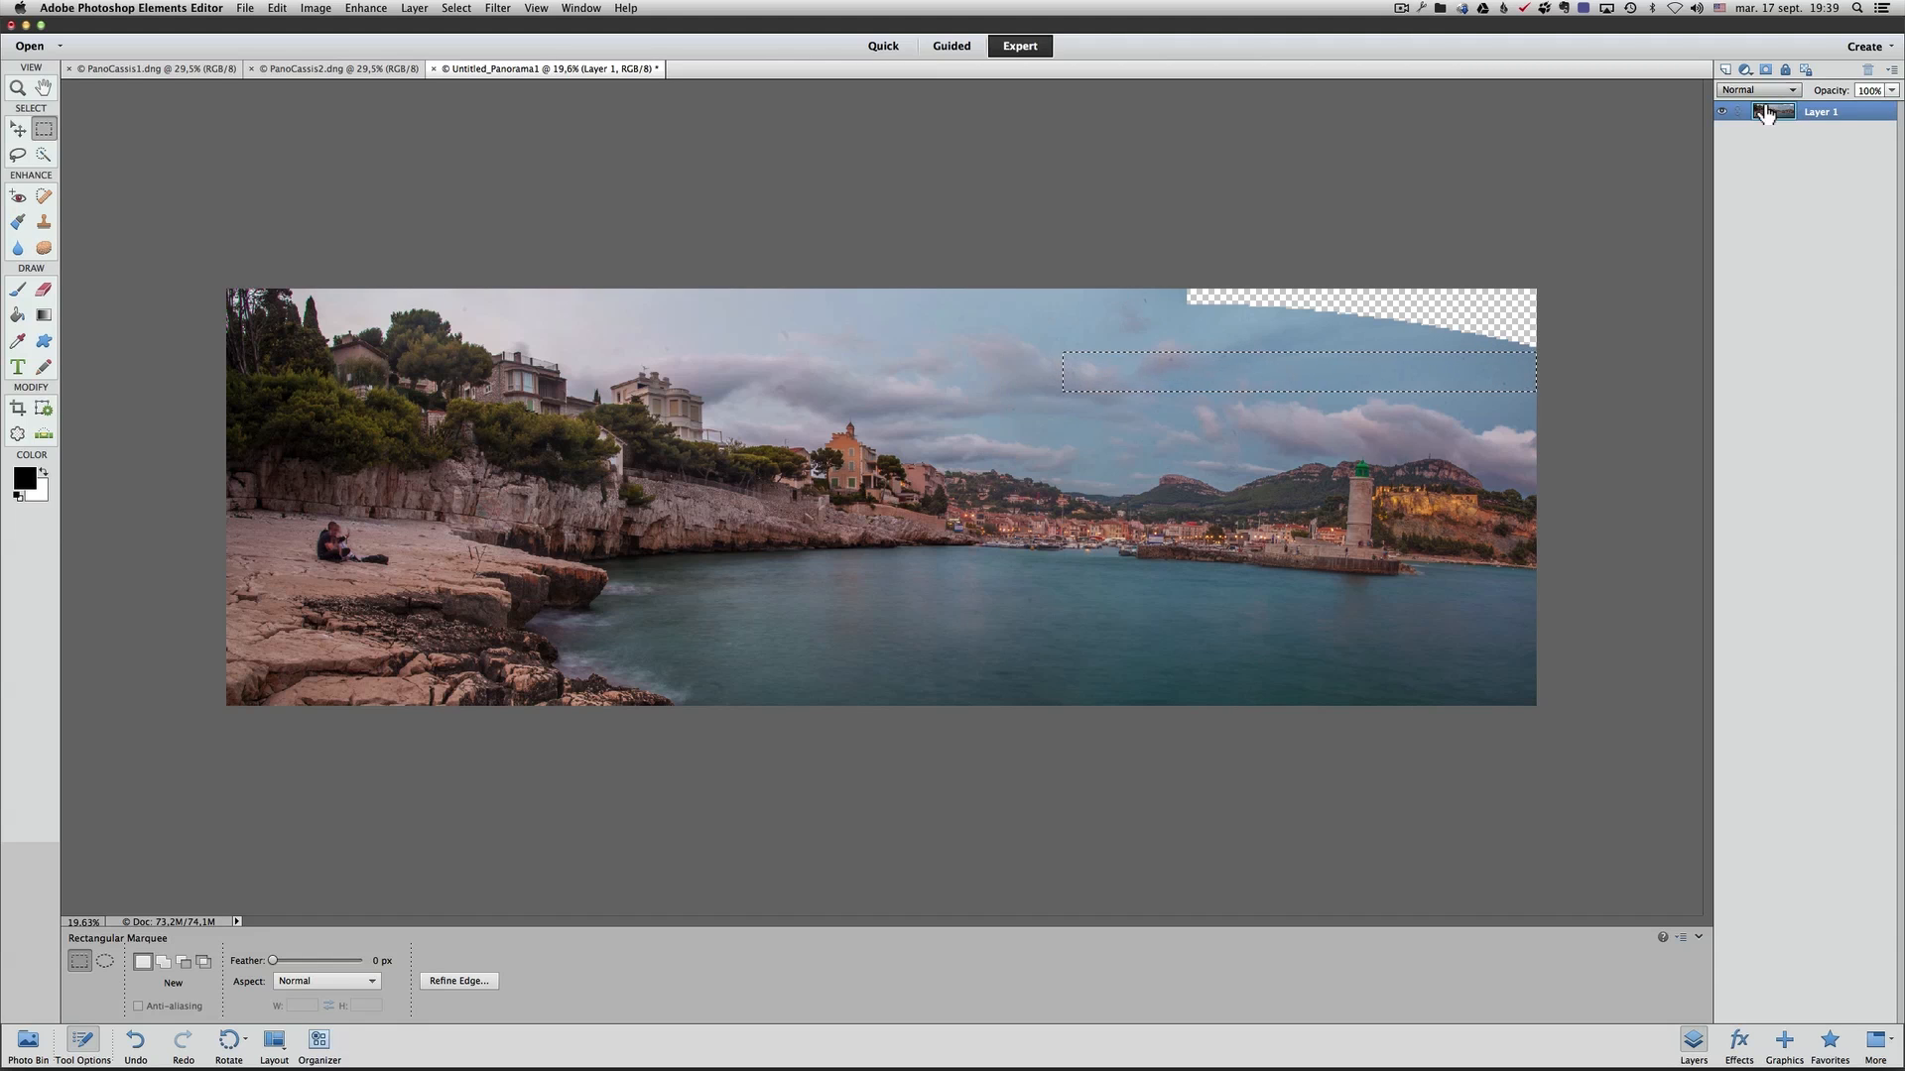
pyautogui.click(1893, 69)
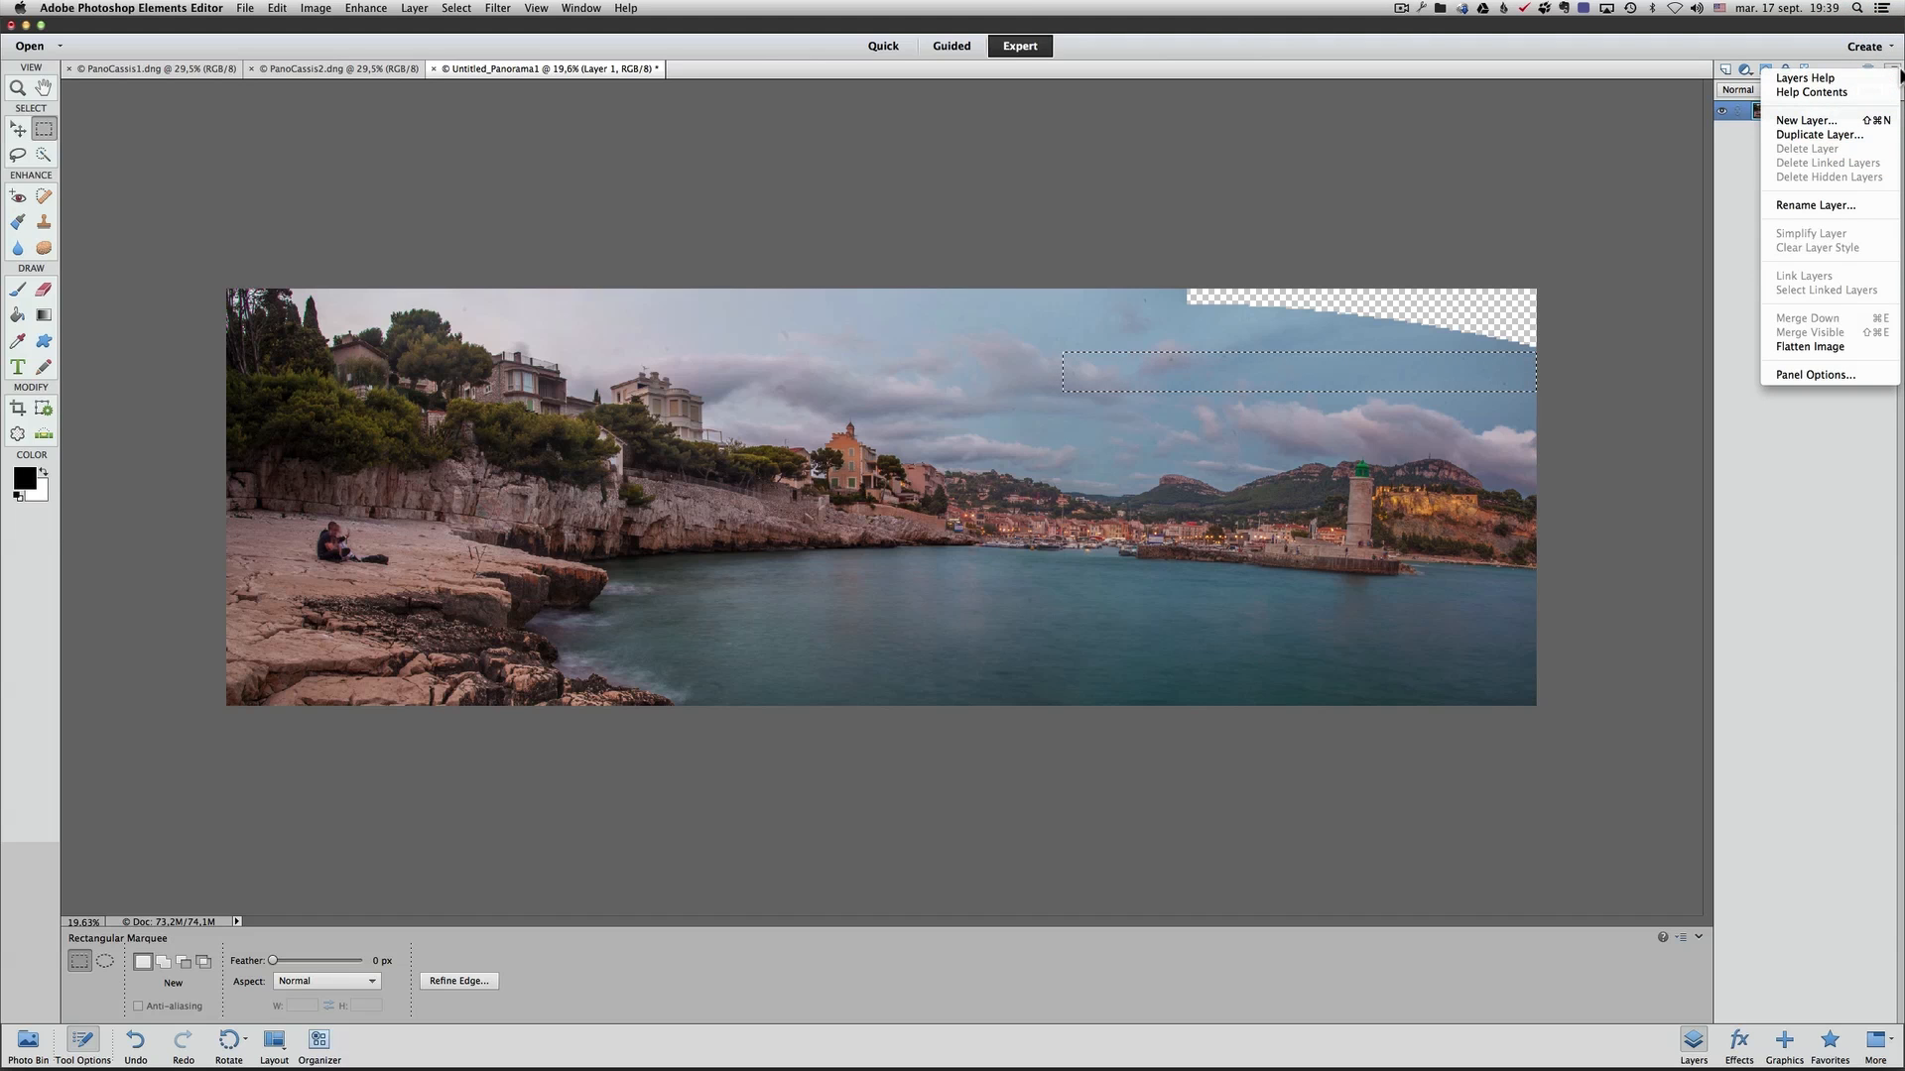
pyautogui.click(1895, 72)
pyautogui.click(1895, 68)
pyautogui.click(1894, 69)
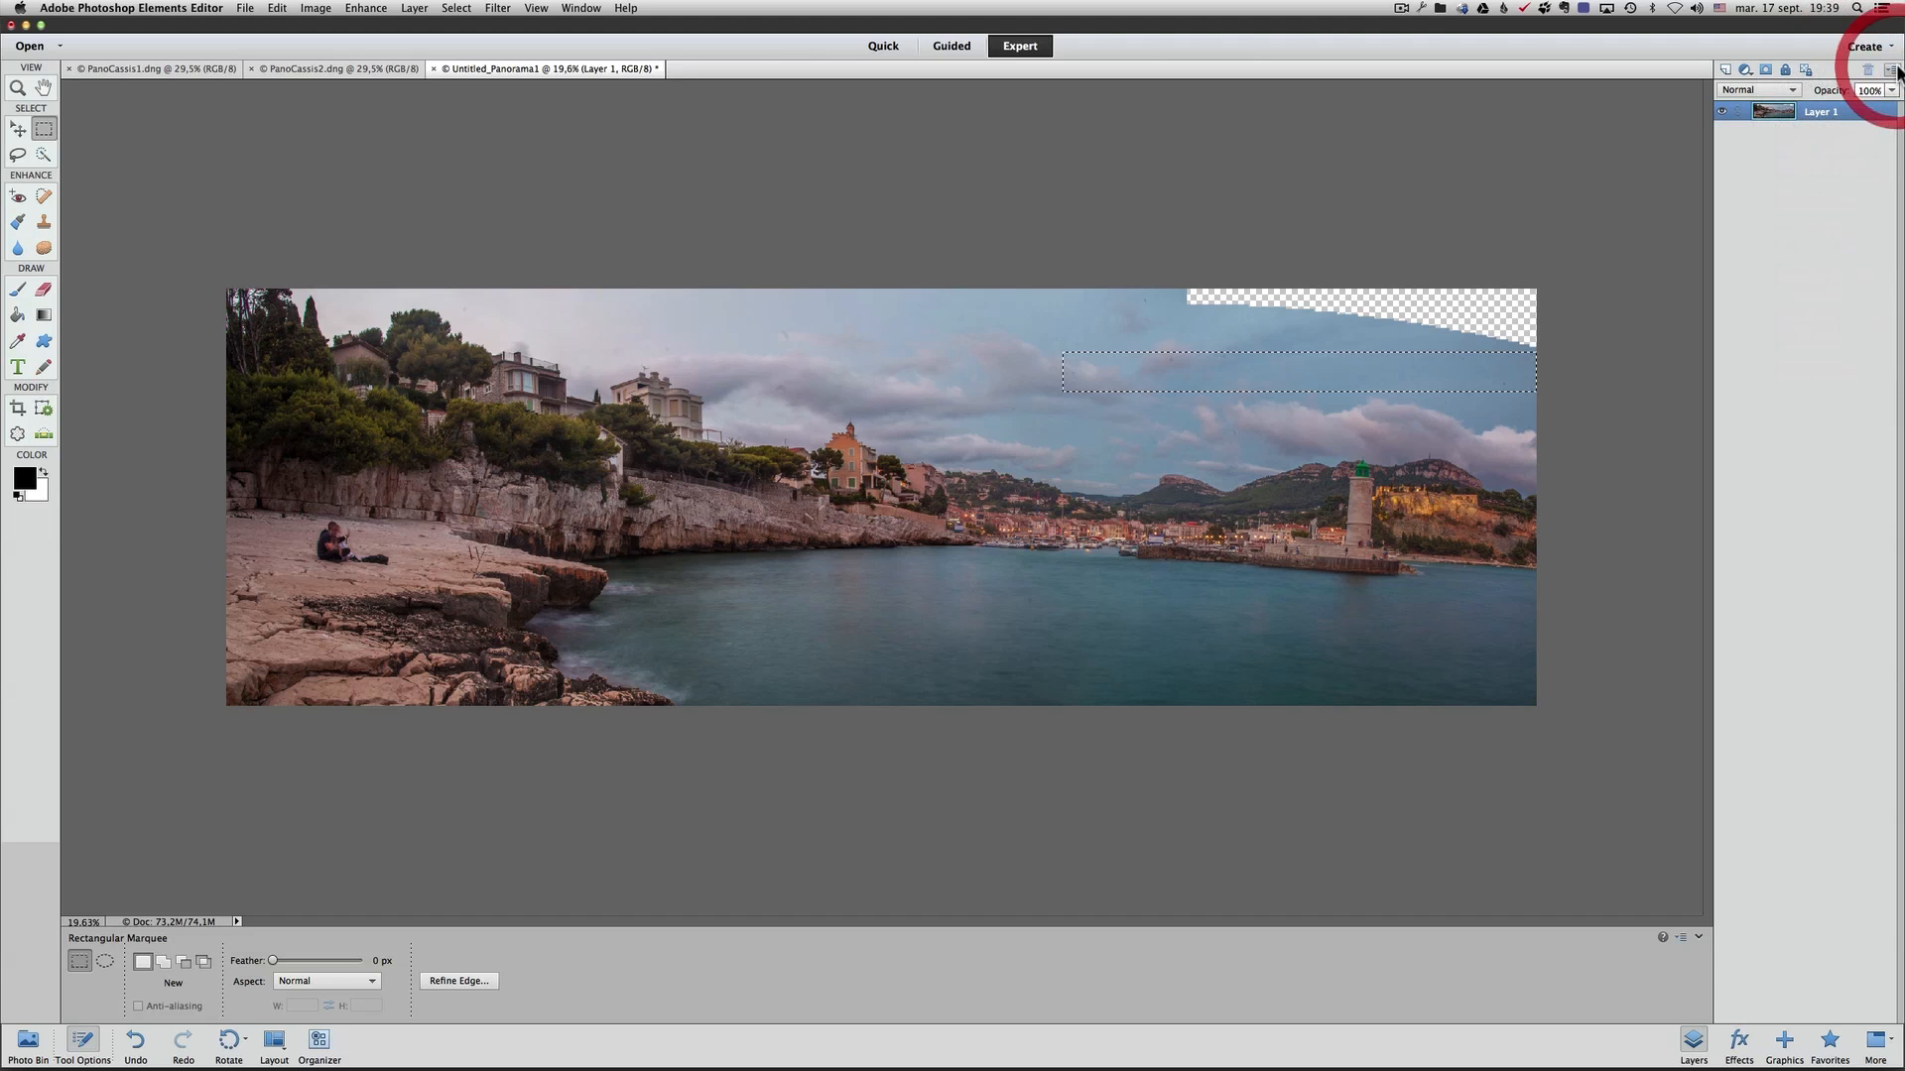
pyautogui.click(421, 9)
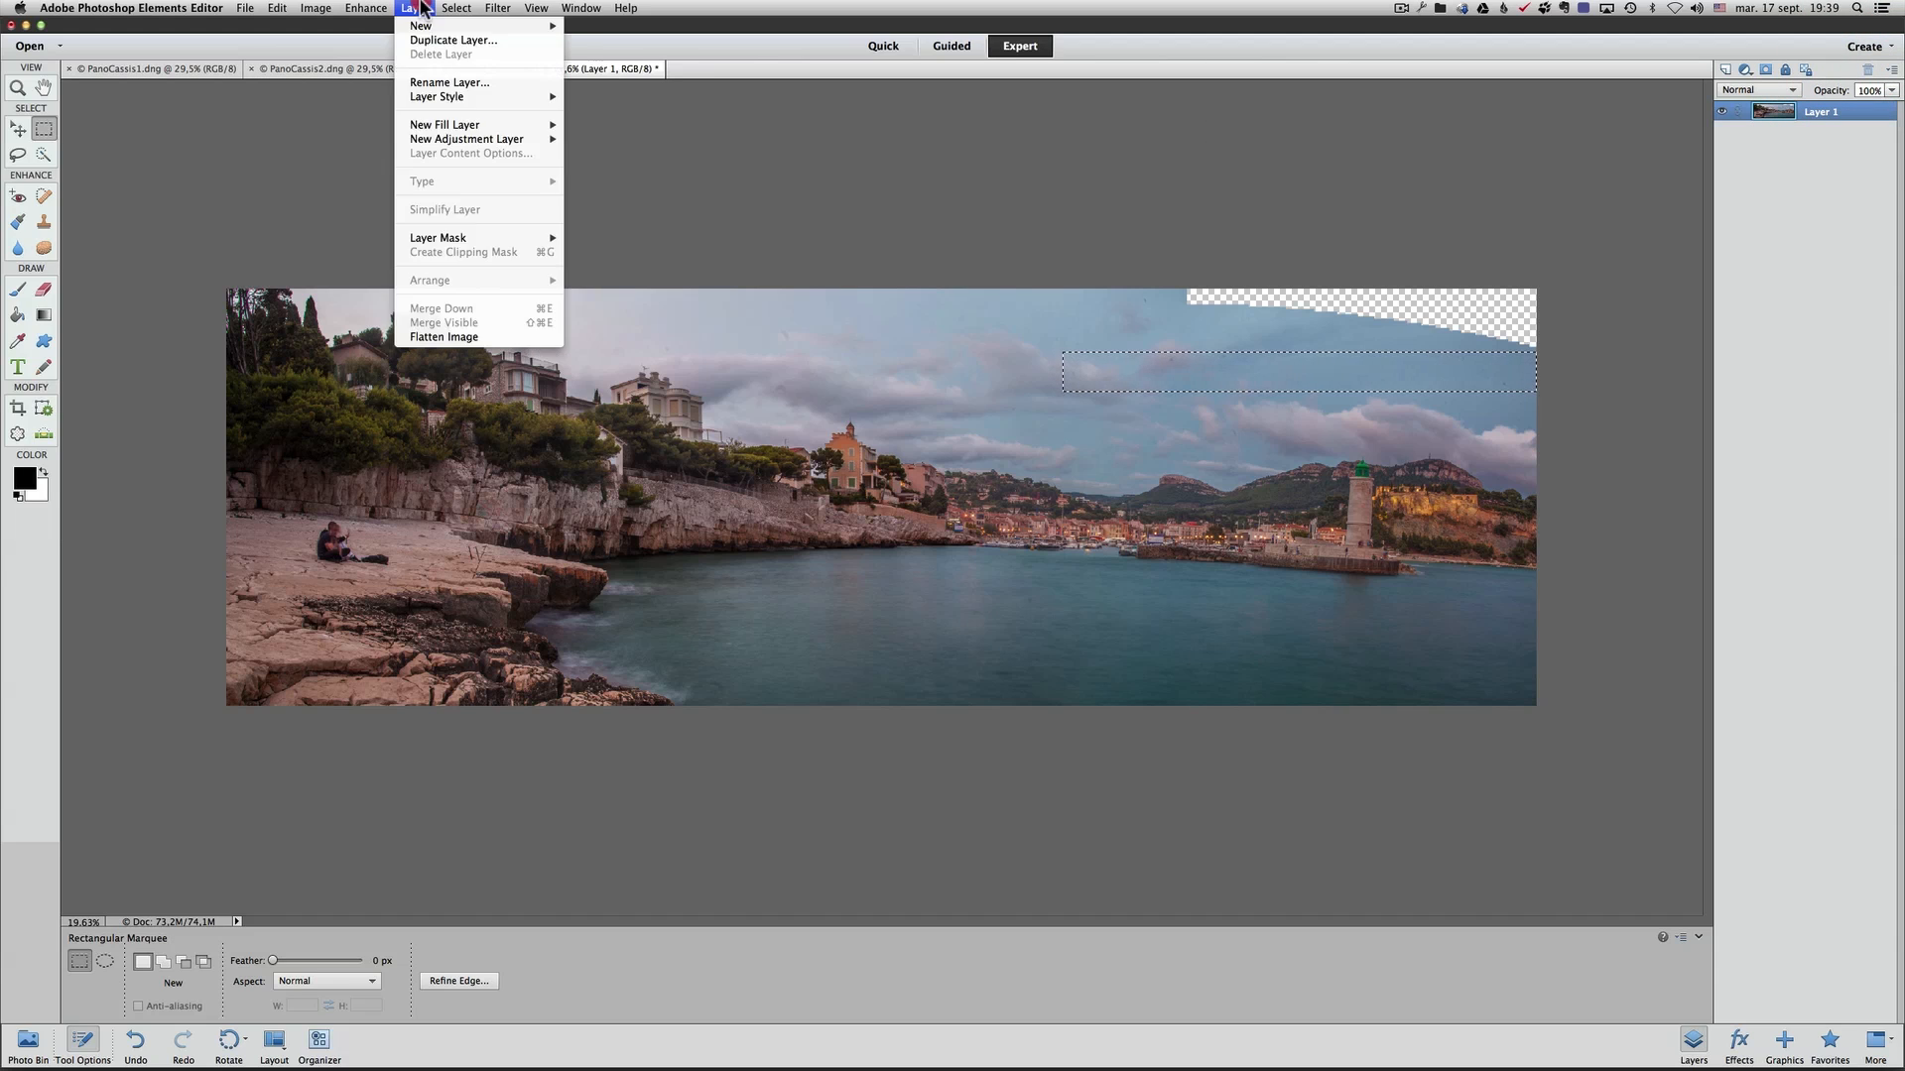
pyautogui.click(427, 27)
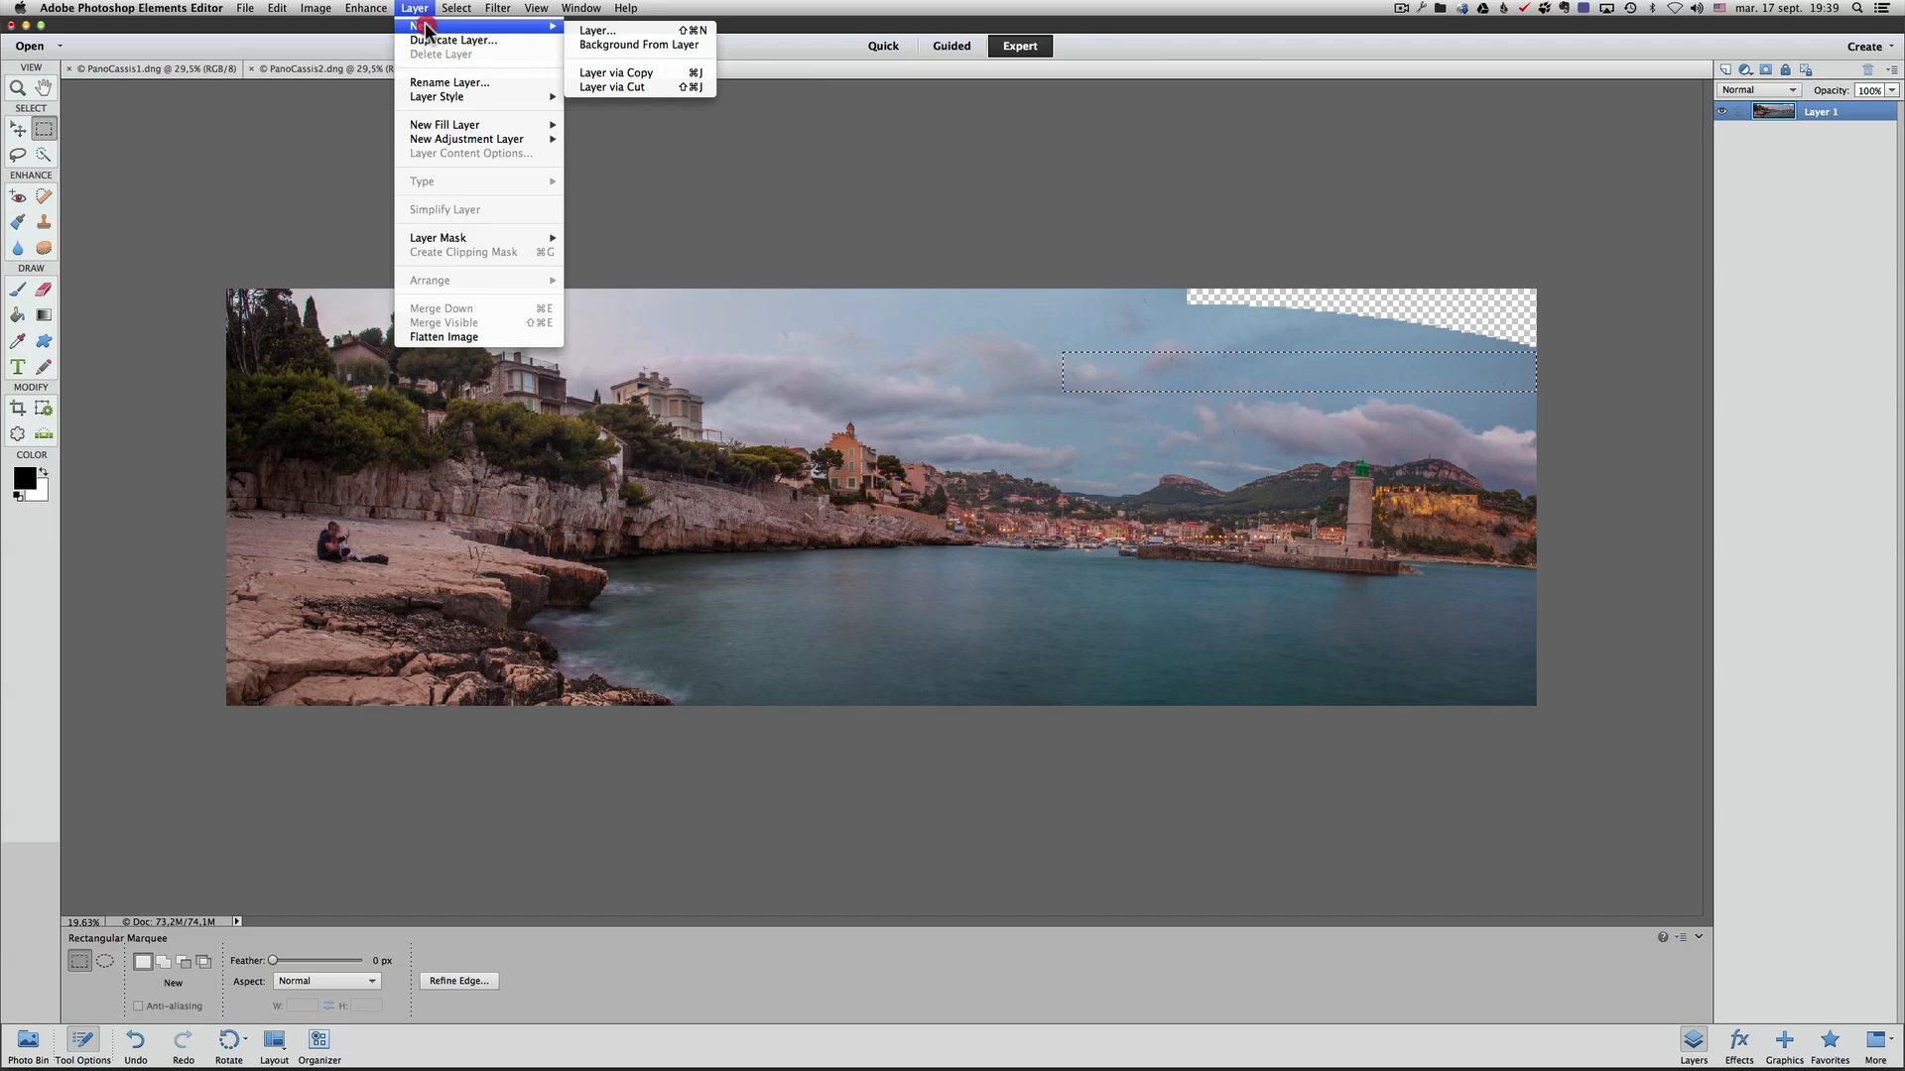
pyautogui.click(660, 72)
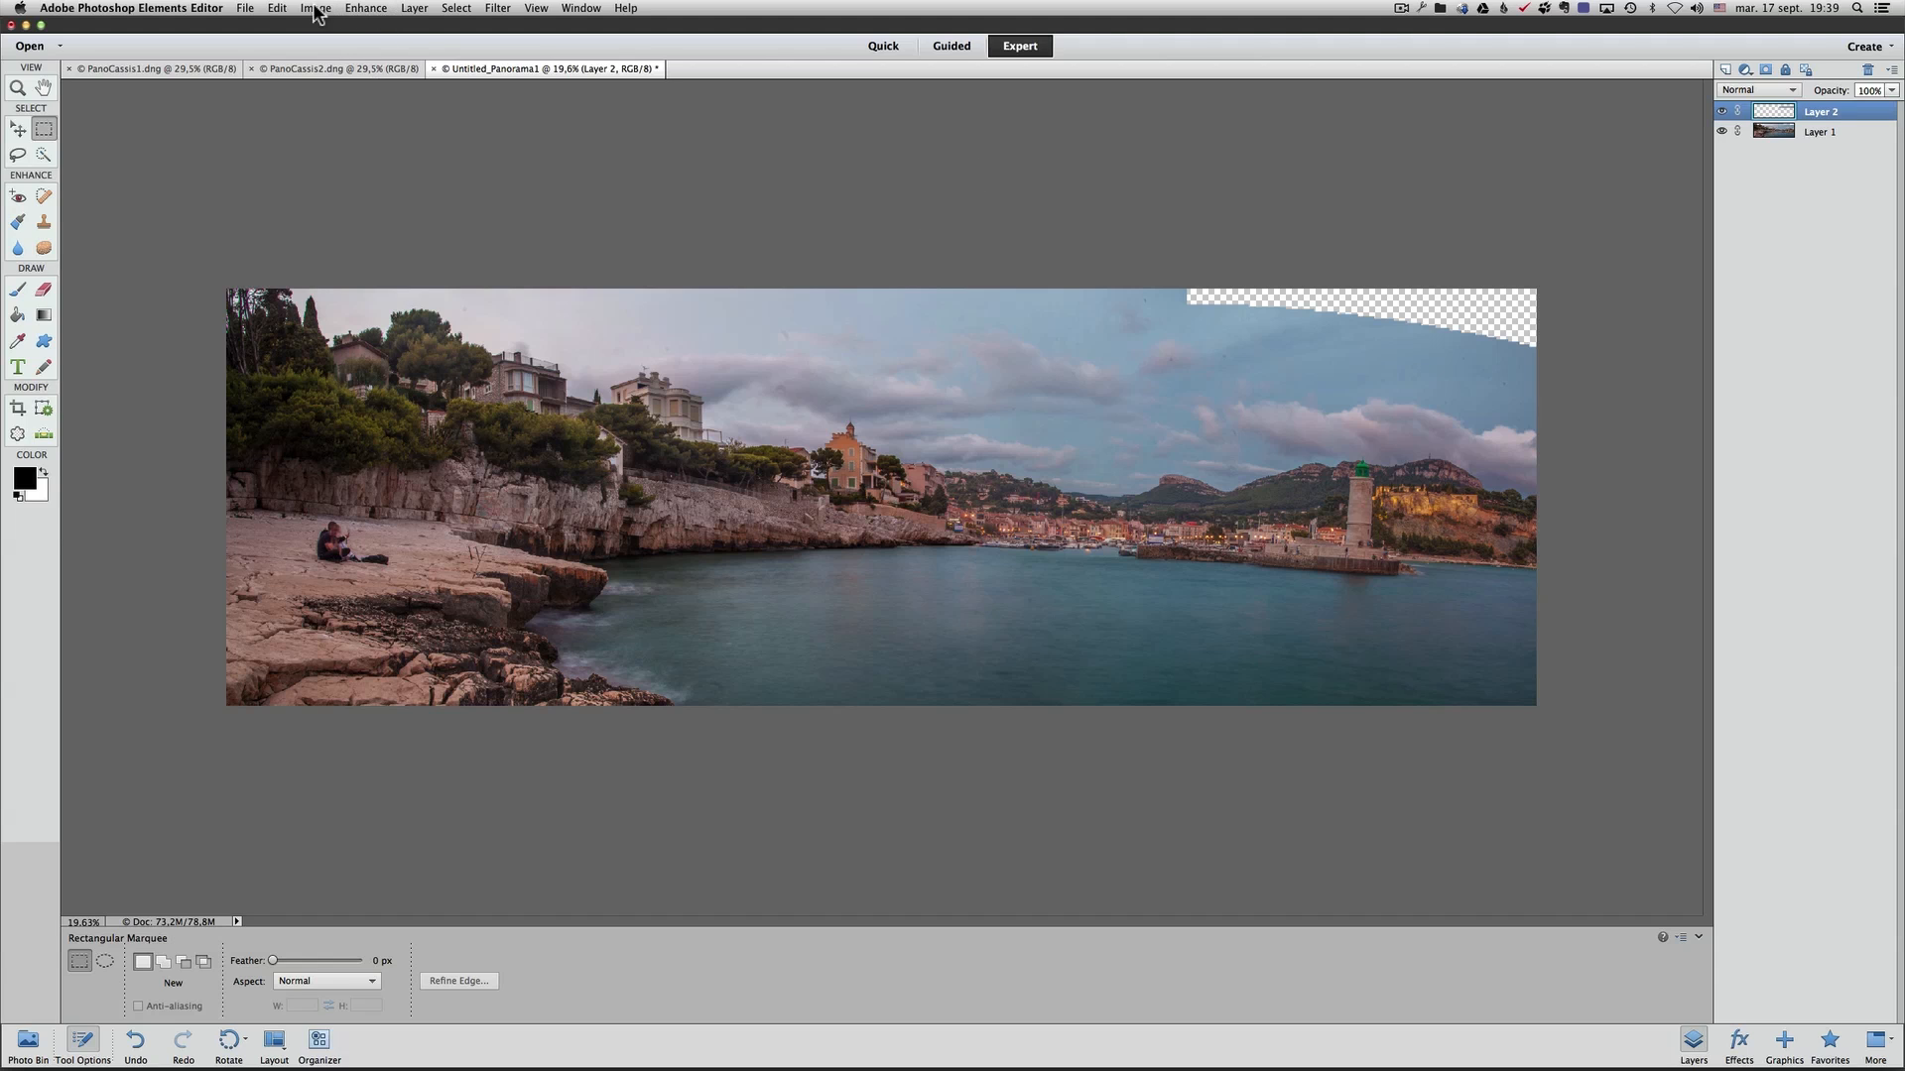
pyautogui.click(277, 8)
pyautogui.click(339, 240)
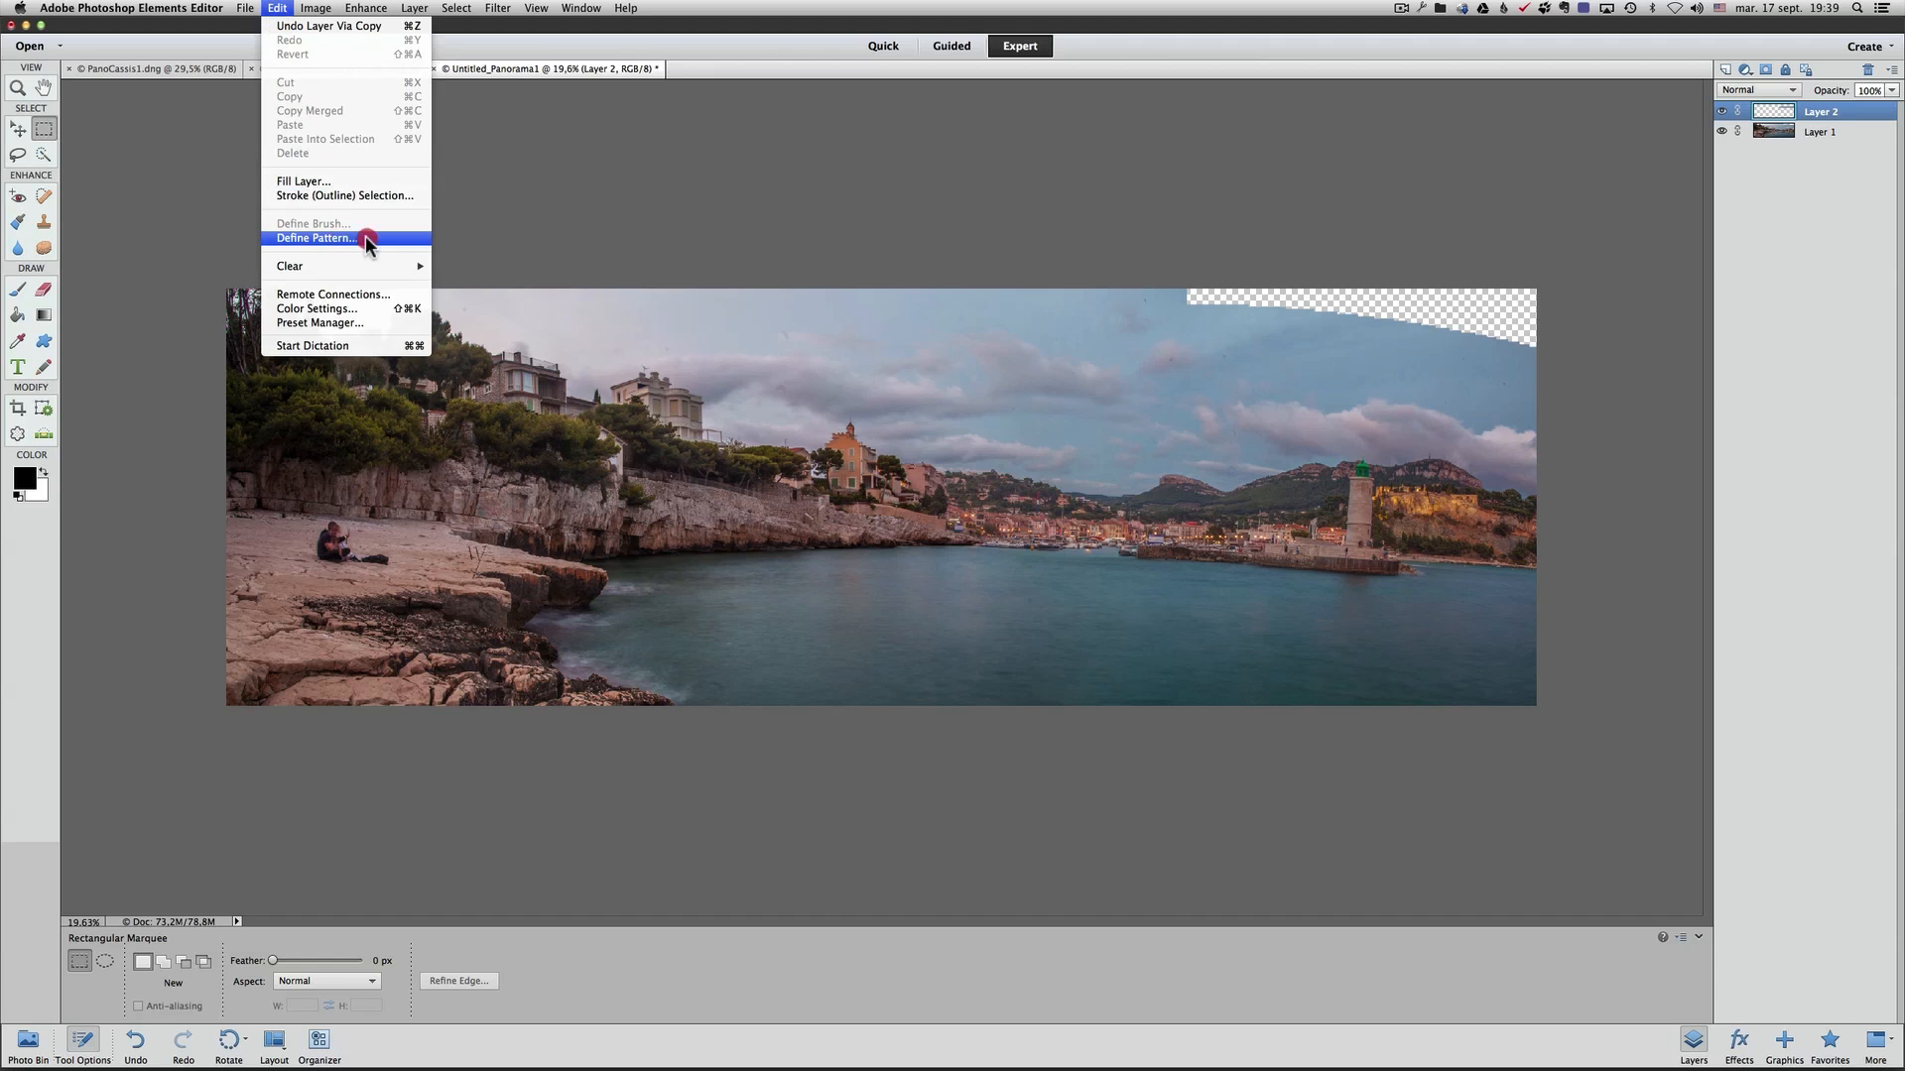
pyautogui.click(566, 248)
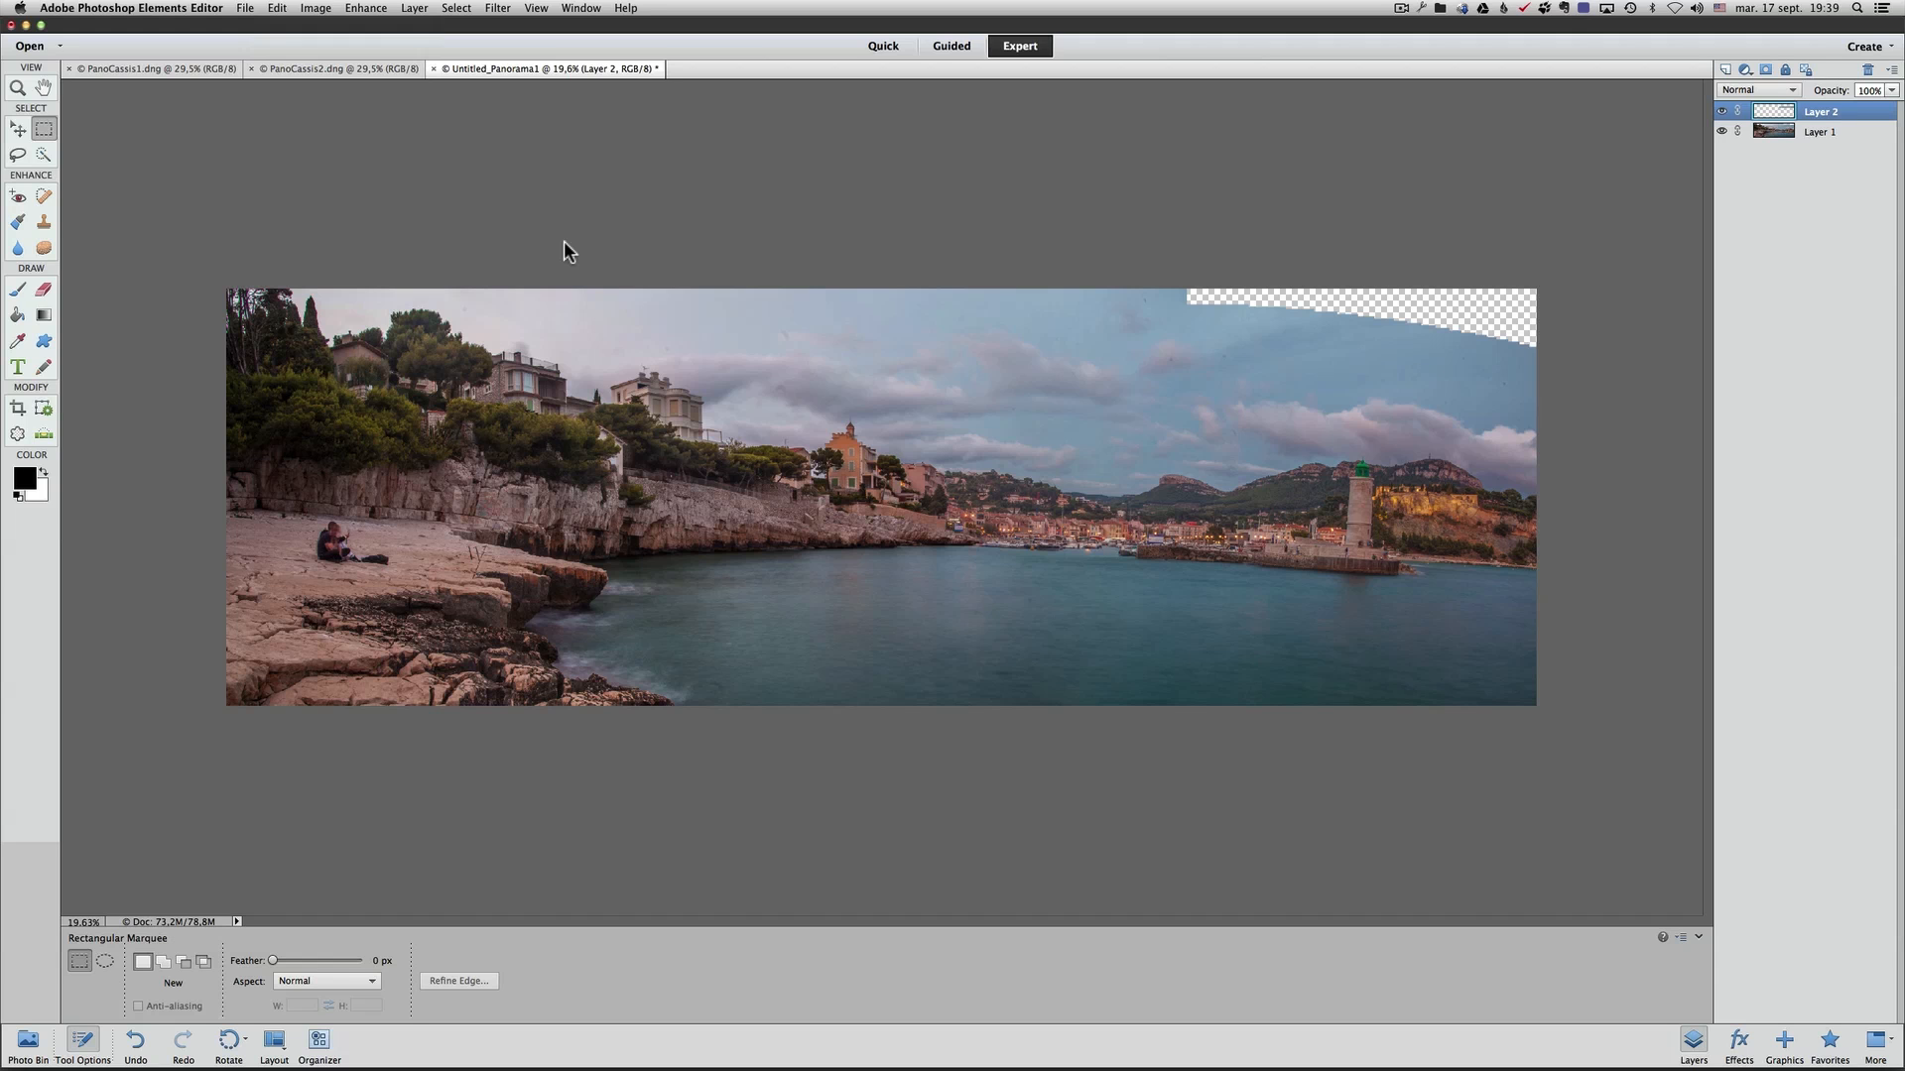
pyautogui.click(1724, 135)
pyautogui.click(1724, 135)
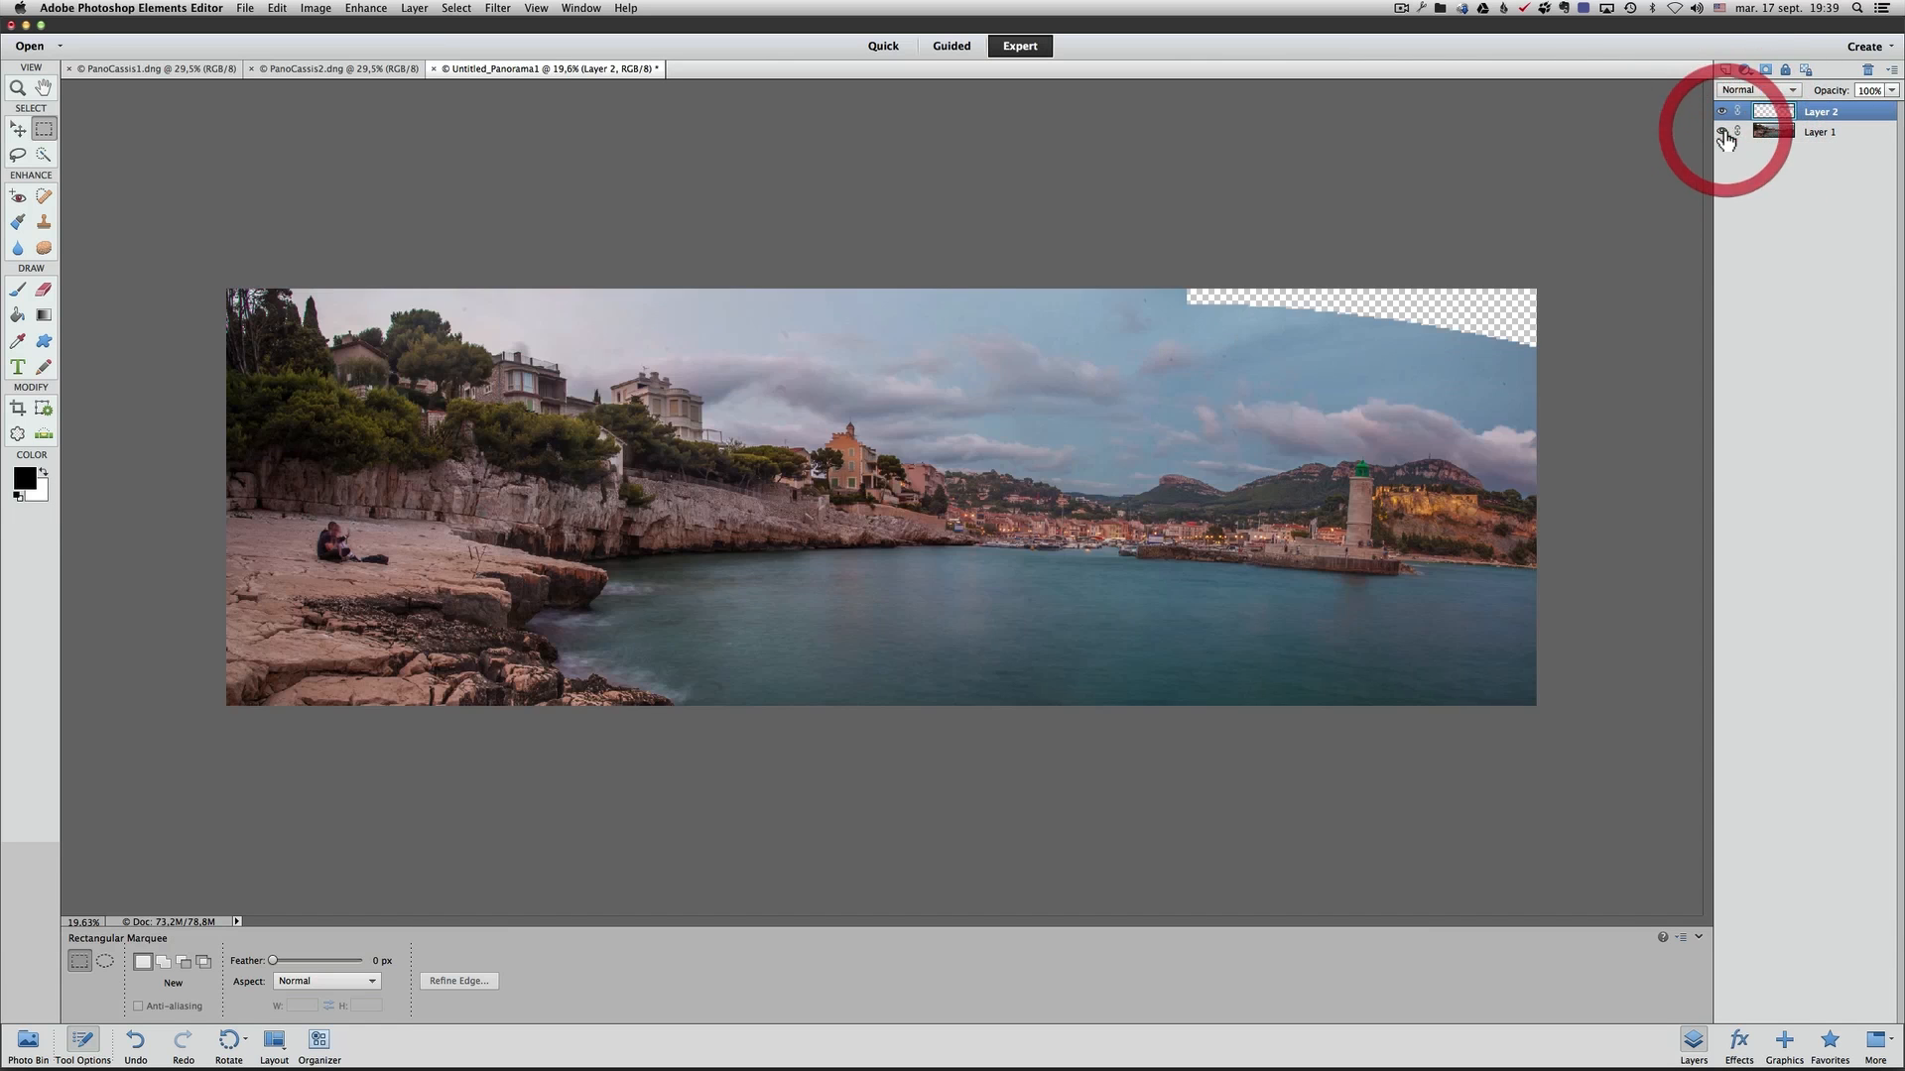
# Flip the copied sky strip vertically and stretch it to -160.75% height so it covers the transparent corner up to the panorama's upper edge
pyautogui.click(1765, 110)
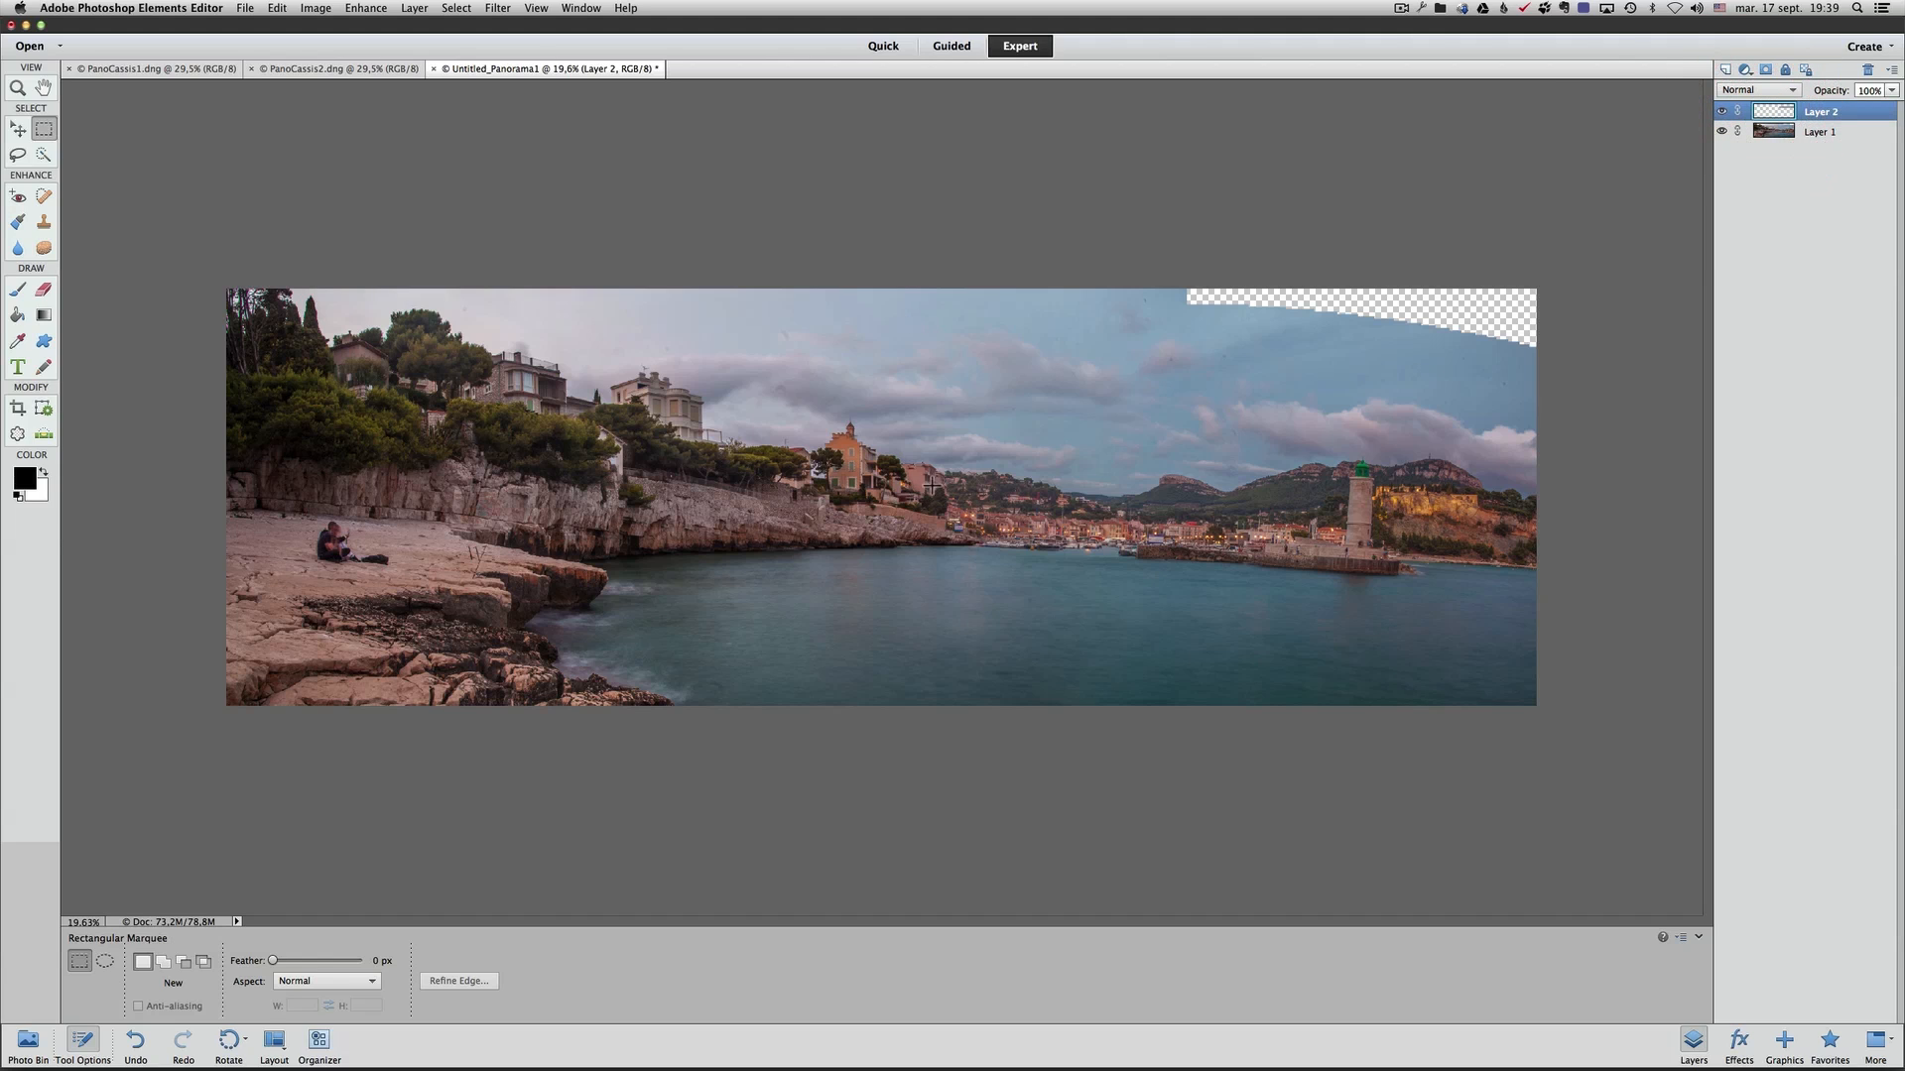
pyautogui.press('v')
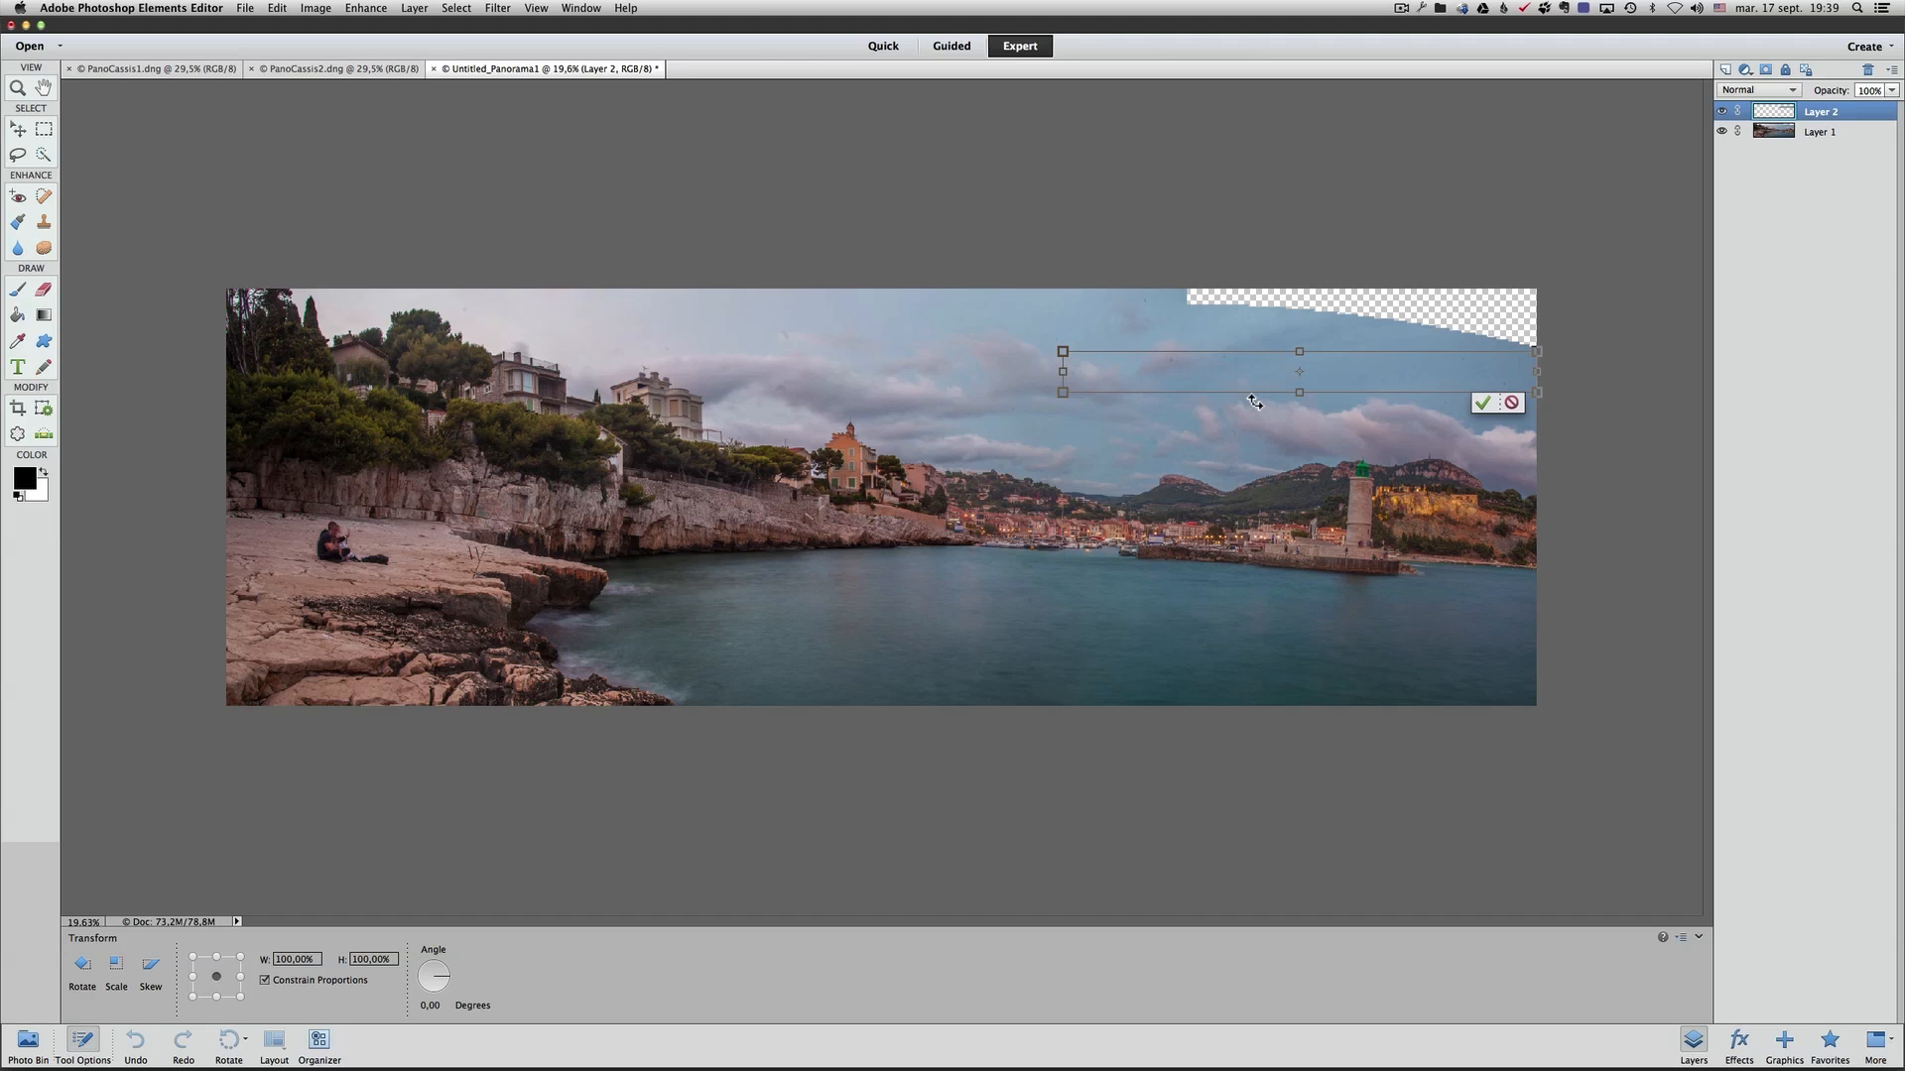
pyautogui.click(1301, 393)
pyautogui.moveTo(1302, 394); pyautogui.dragTo(1285, 288)
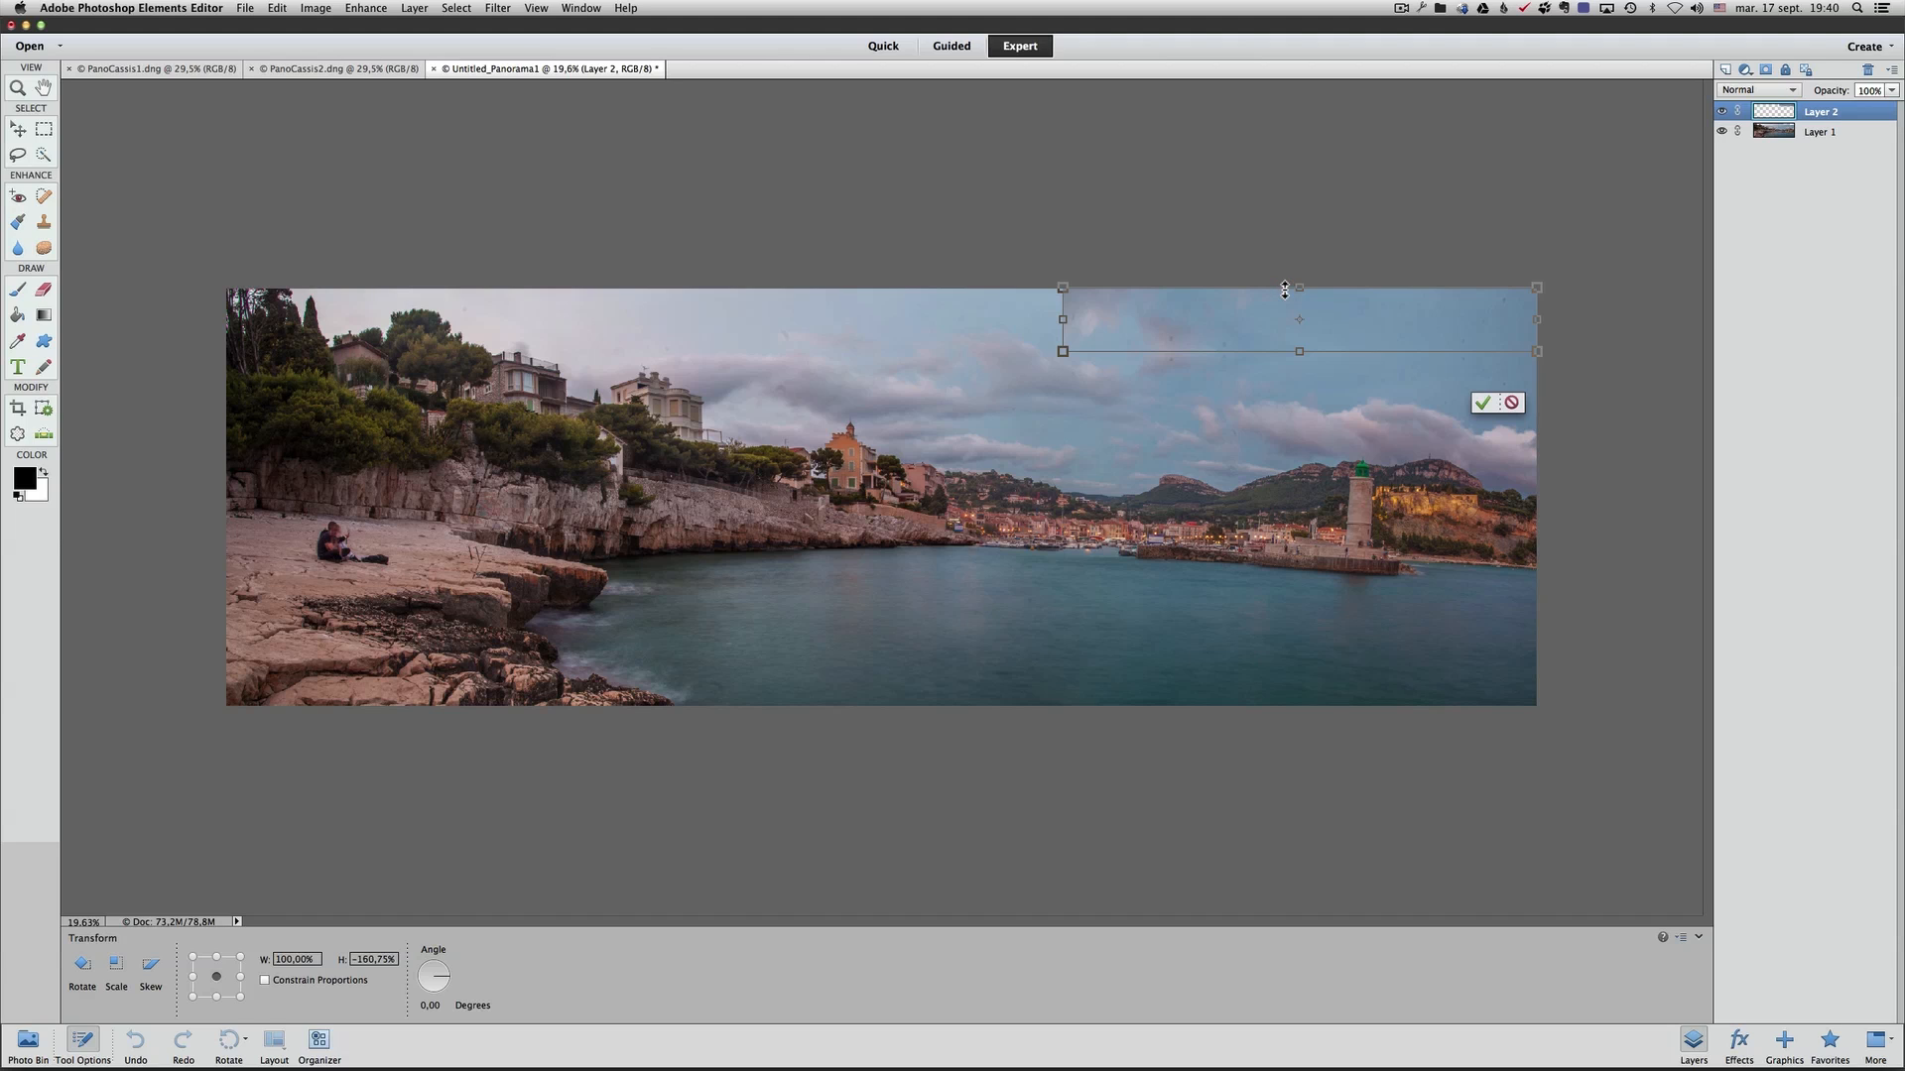
pyautogui.click(1284, 289)
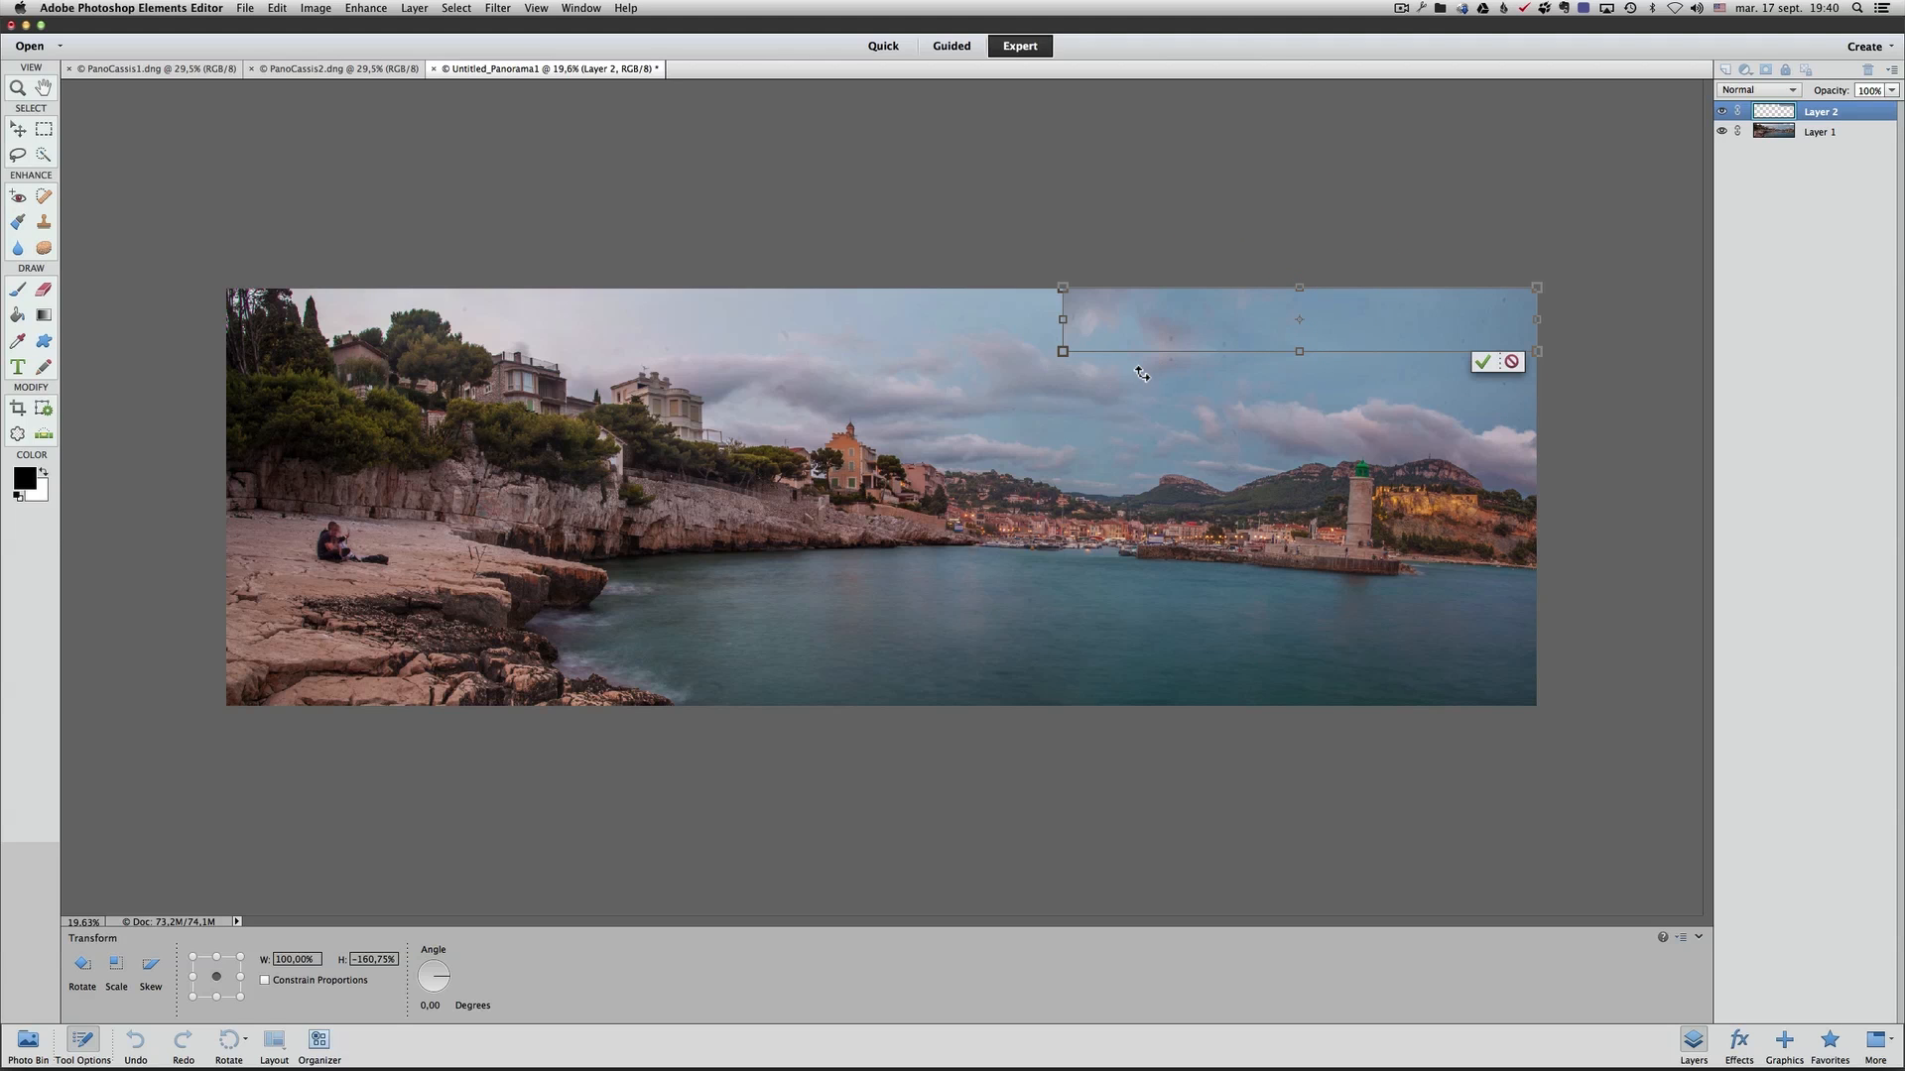
pyautogui.press('Return')
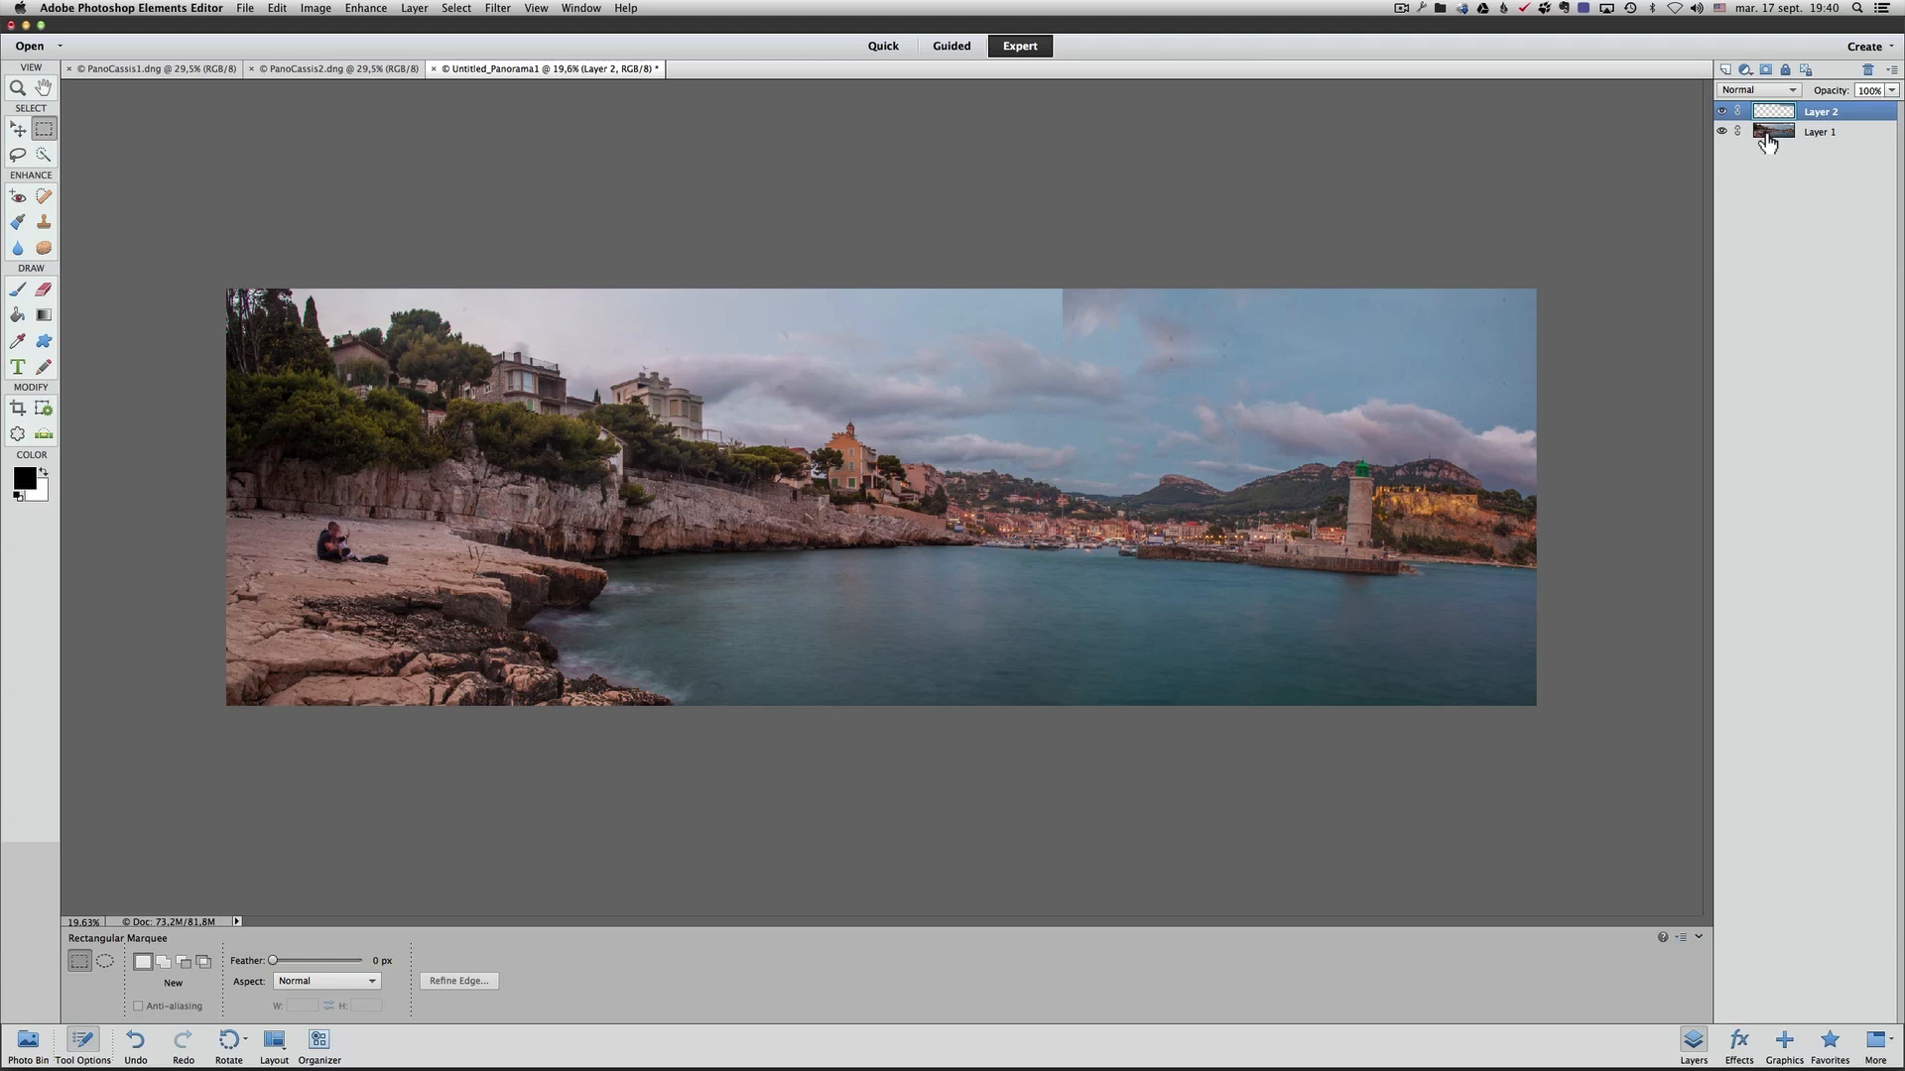
# Add a layer mask to the mirrored sky layer and try a linear gradient across its hard vertical edge
pyautogui.click(1763, 76)
pyautogui.click(1822, 116)
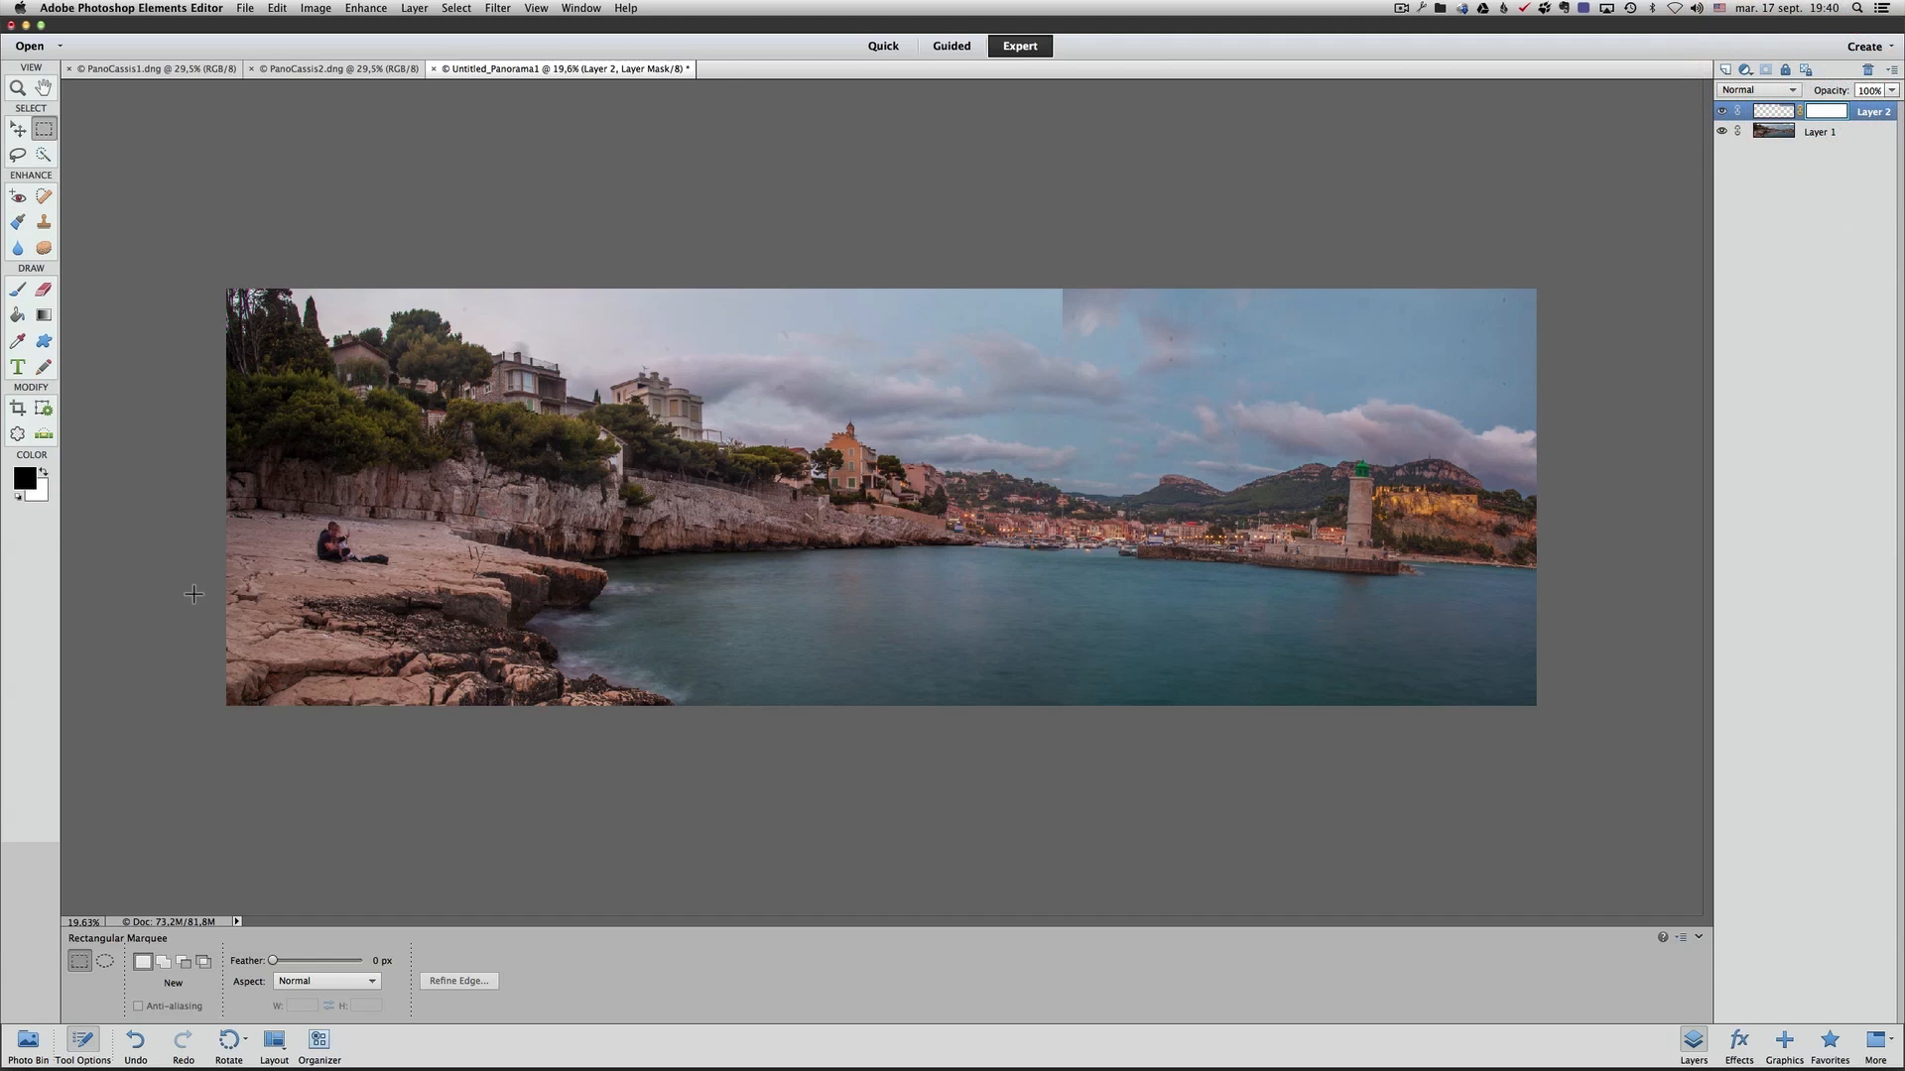
pyautogui.click(45, 315)
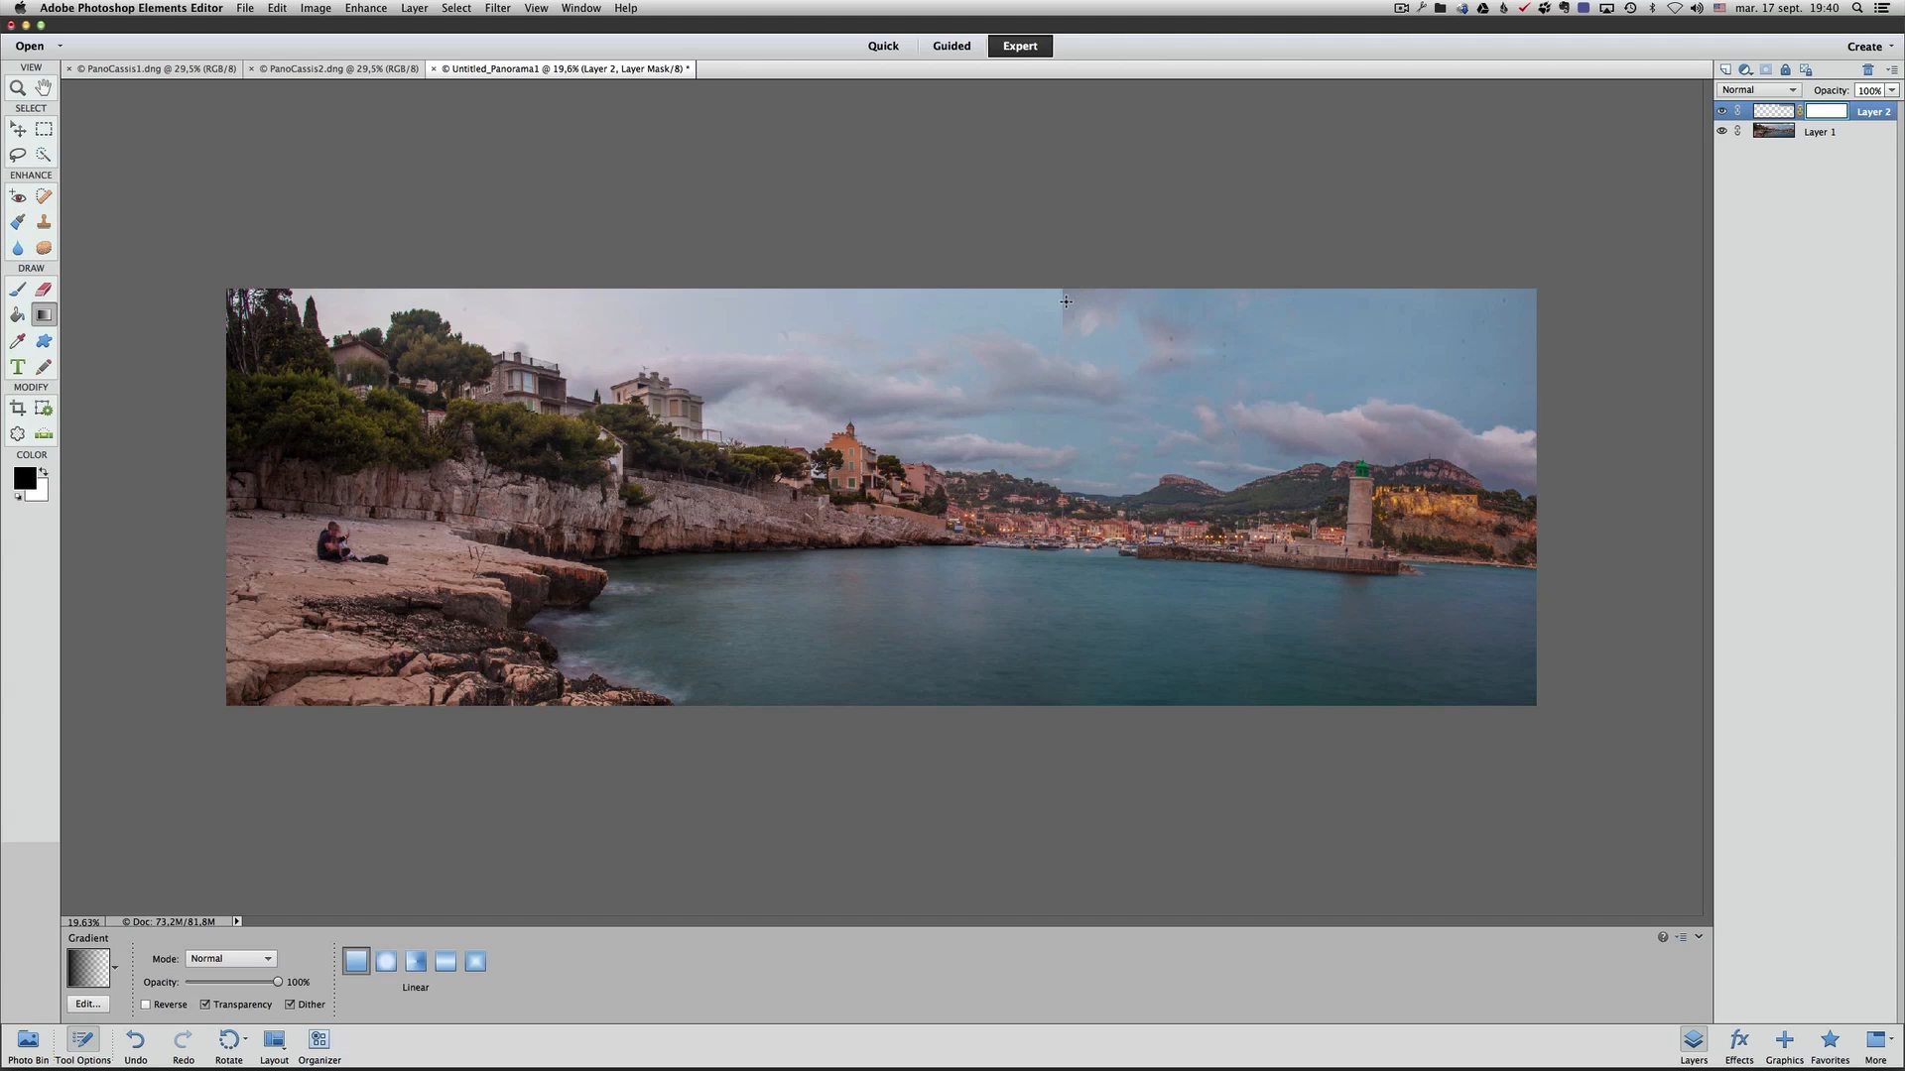
pyautogui.moveTo(1065, 303); pyautogui.dragTo(1212, 310)
pyautogui.press('super+z')
# Fade the sky strip's vertical edge on the layer mask with a short horizontal linear gradient, using the Foreground to Transparent preset
pyautogui.click(113, 964)
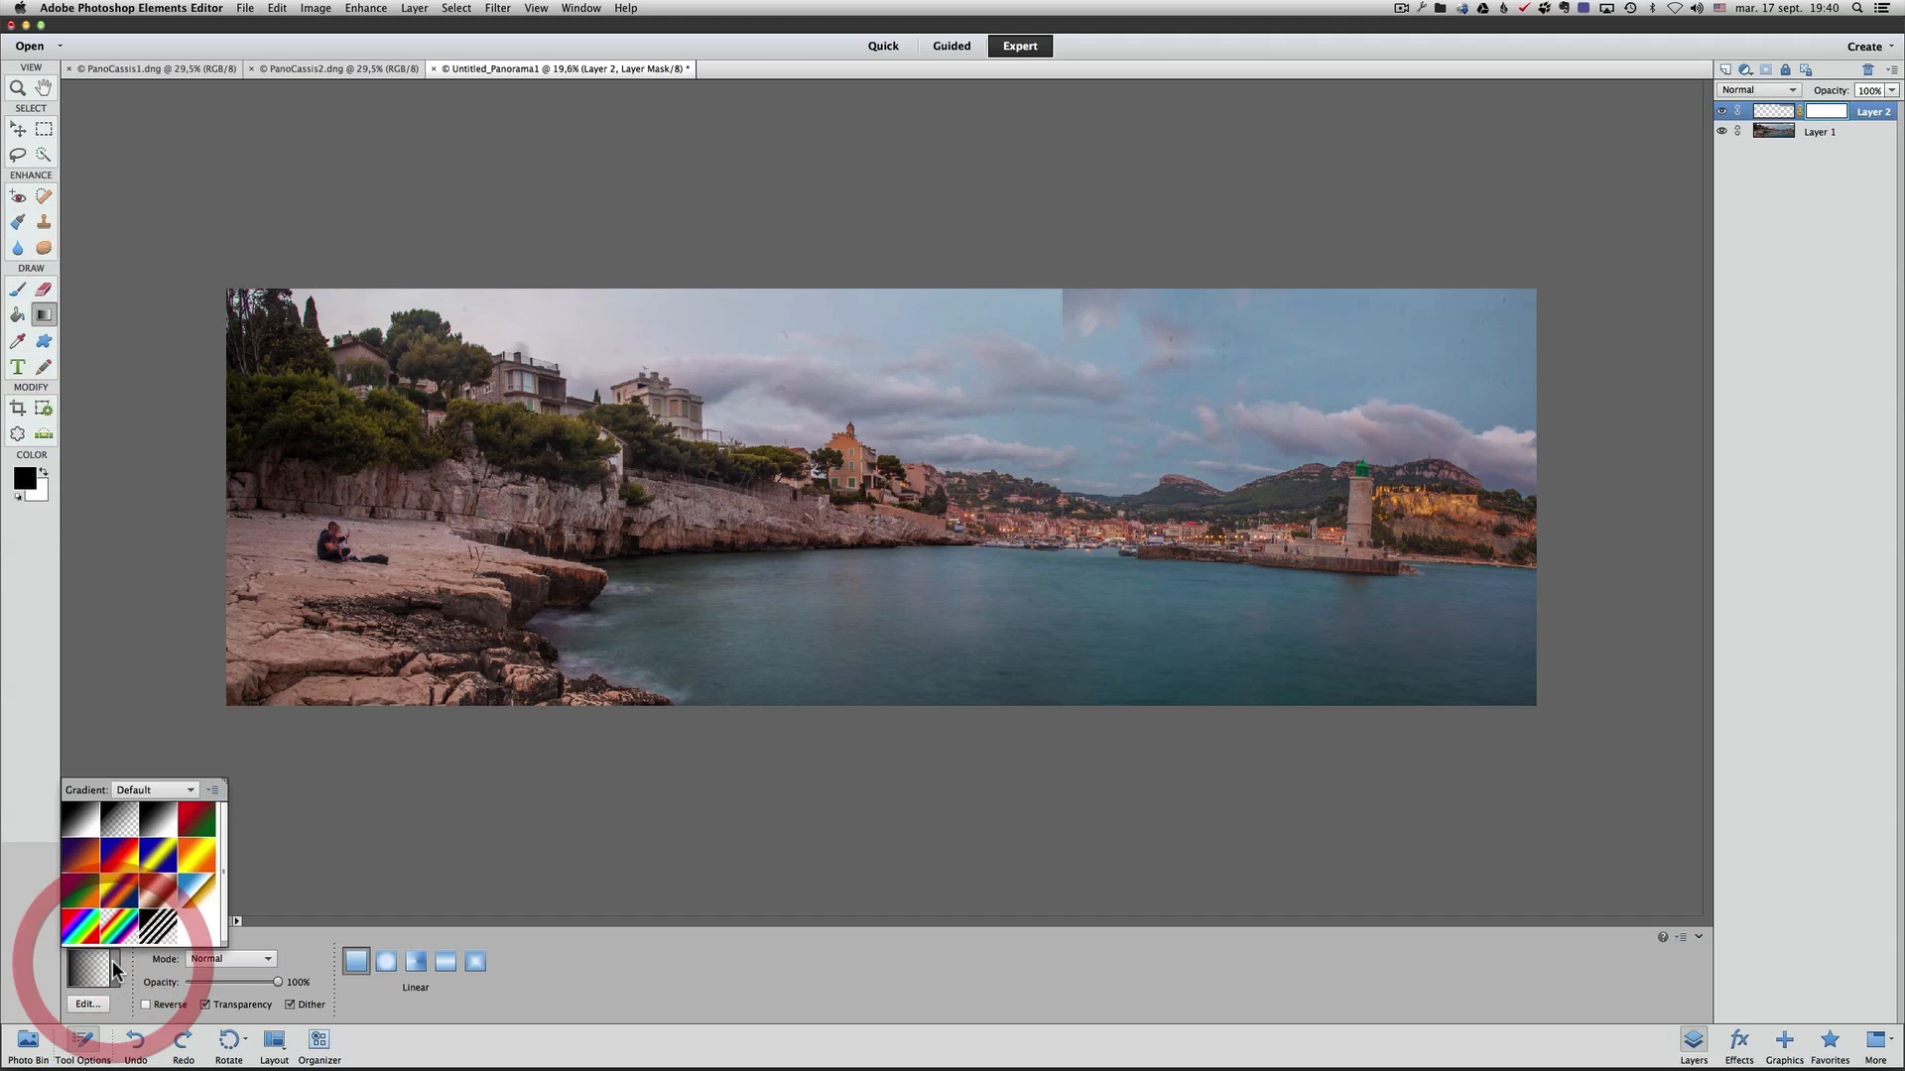
pyautogui.click(85, 825)
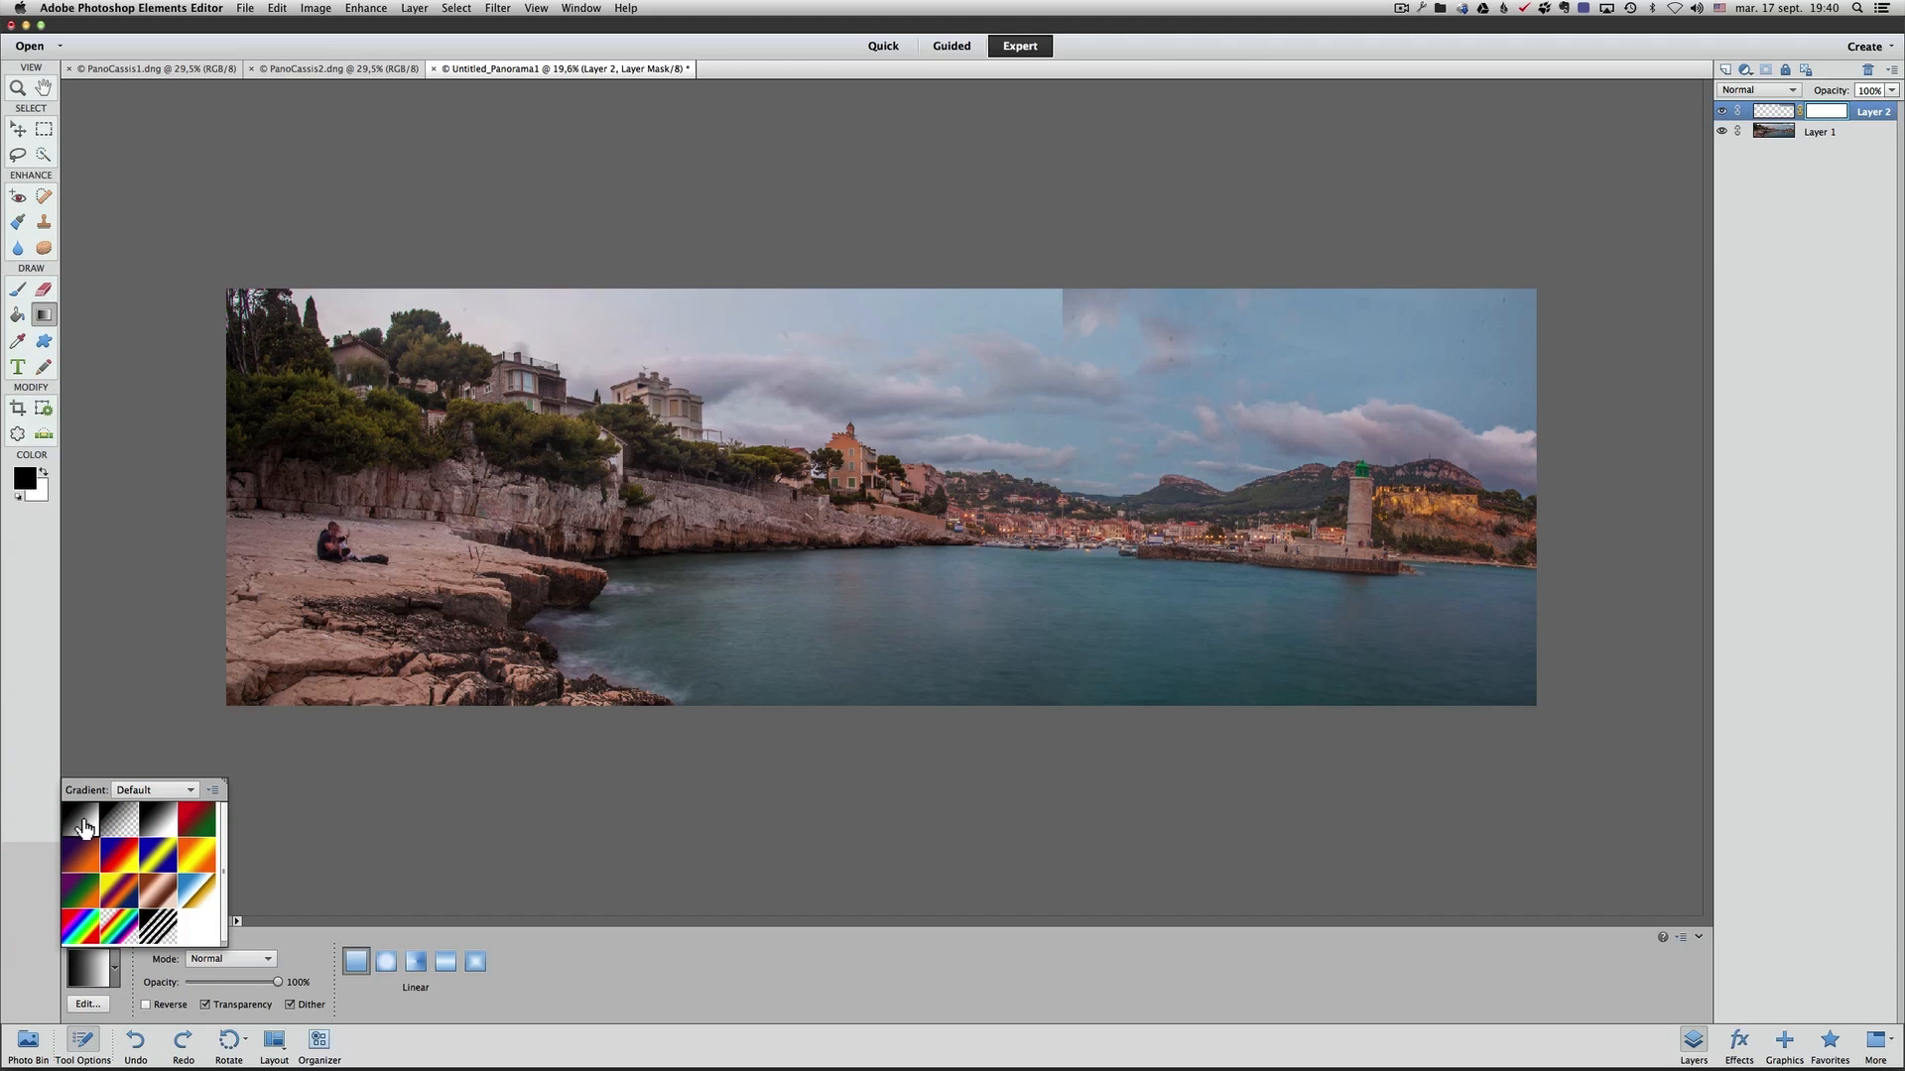
pyautogui.click(120, 823)
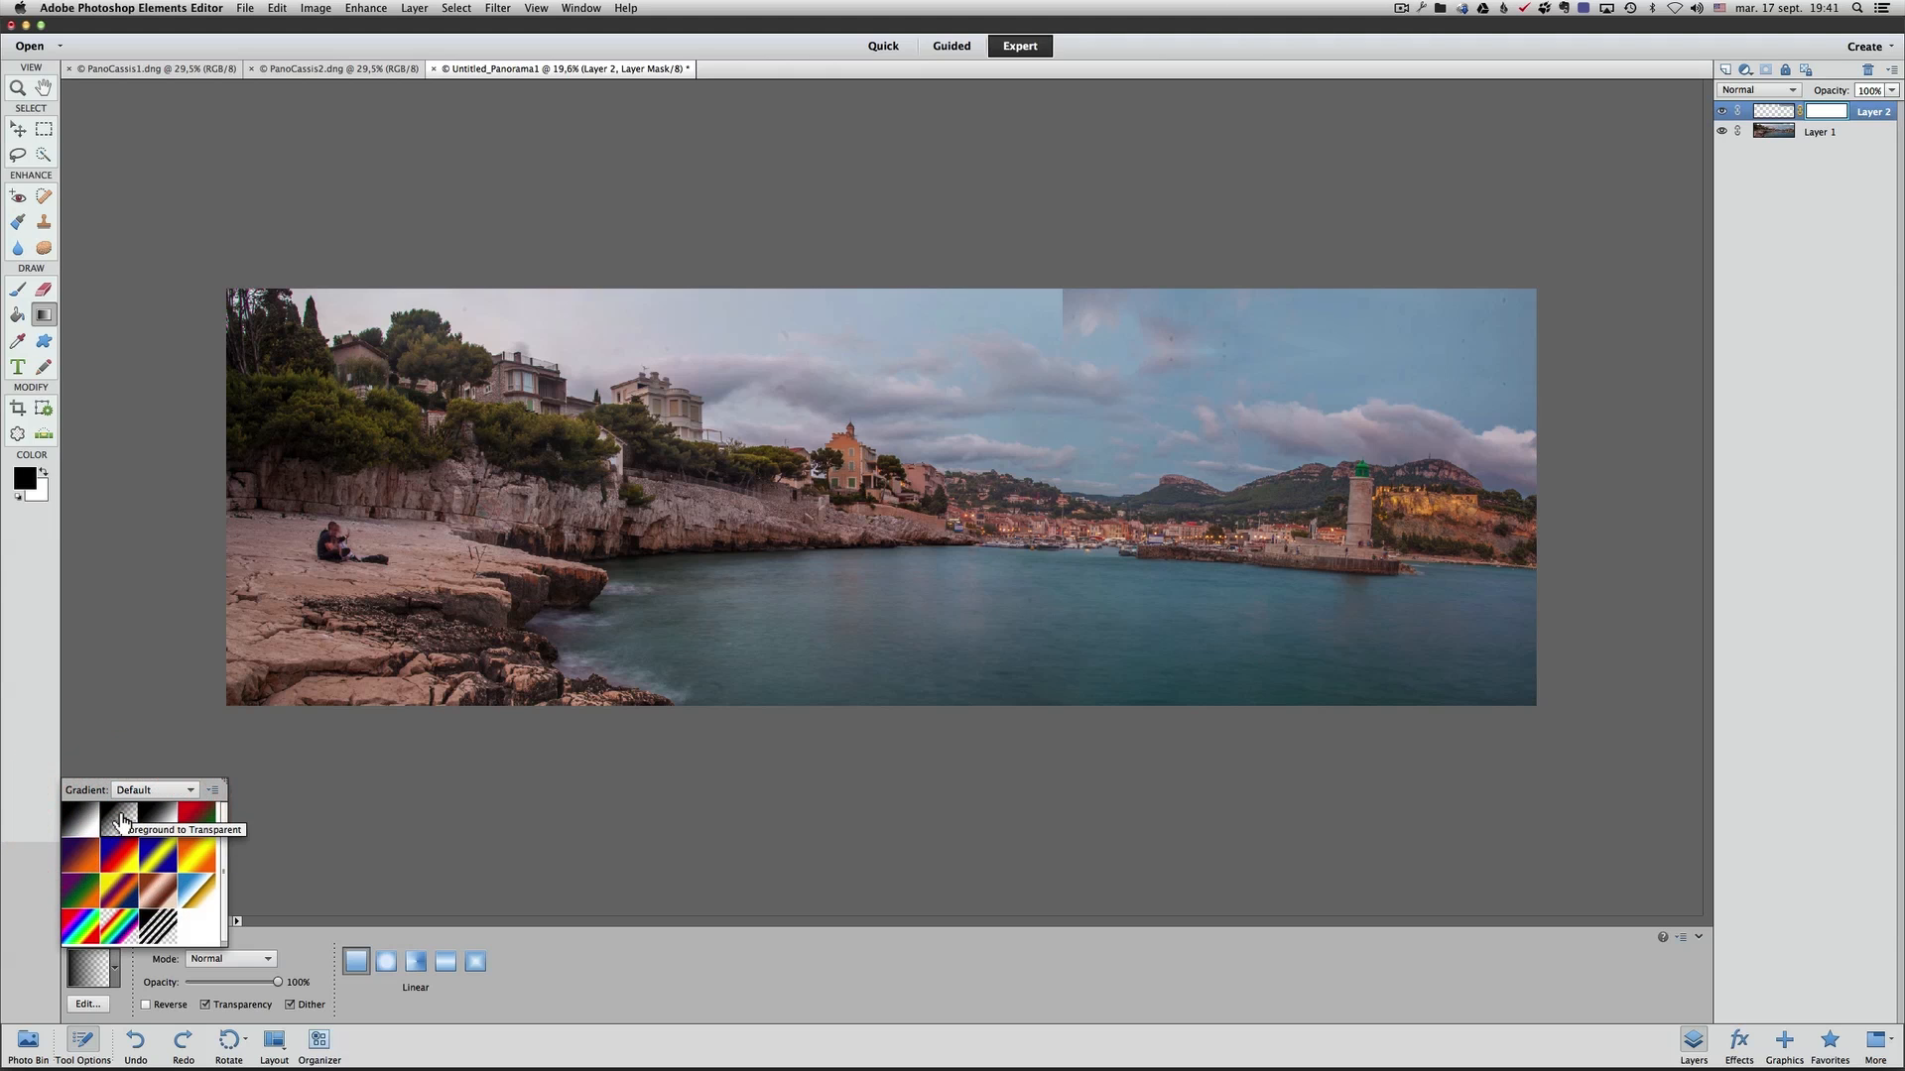
pyautogui.click(113, 974)
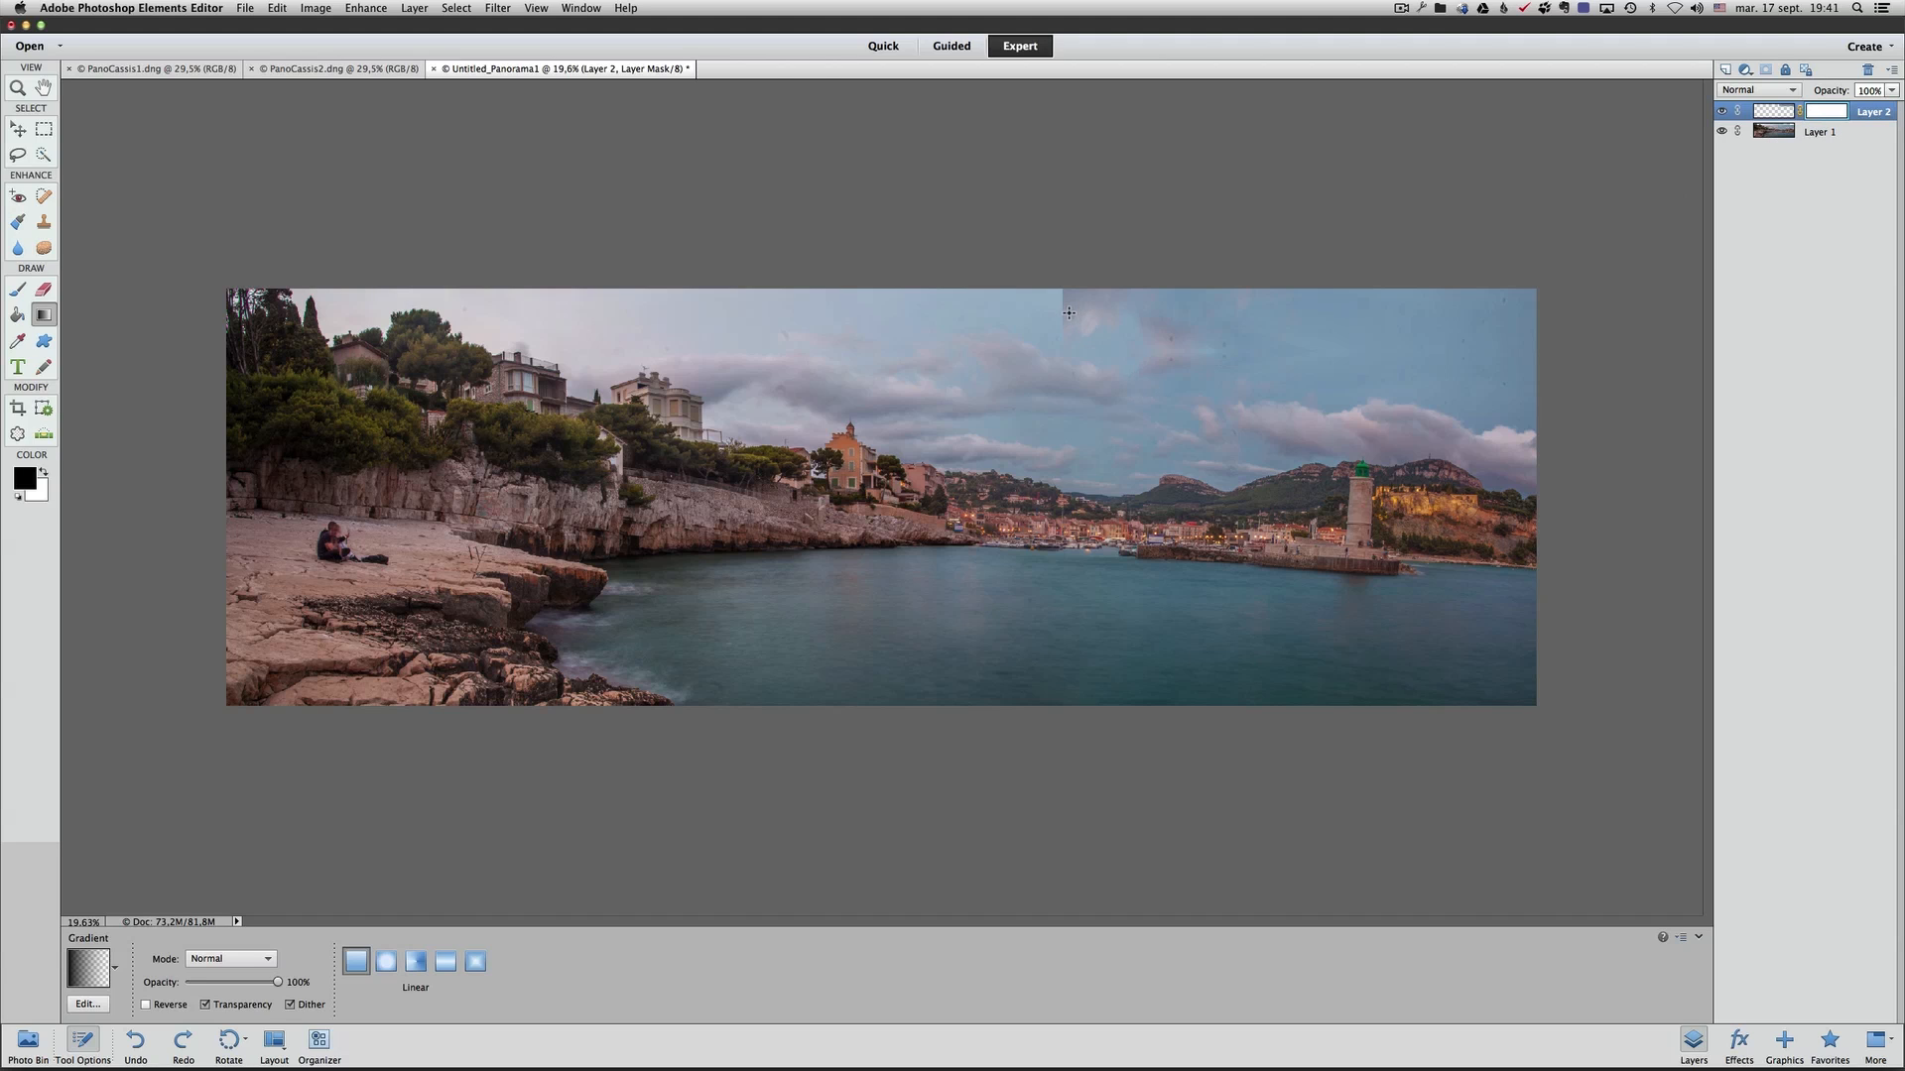
pyautogui.moveTo(1079, 316); pyautogui.dragTo(1155, 318)
# Merge the masked sky layer and the panorama layer into one with Merge Visible
pyautogui.keyDown('shift'); pyautogui.click(1776, 132); pyautogui.keyUp('shift')
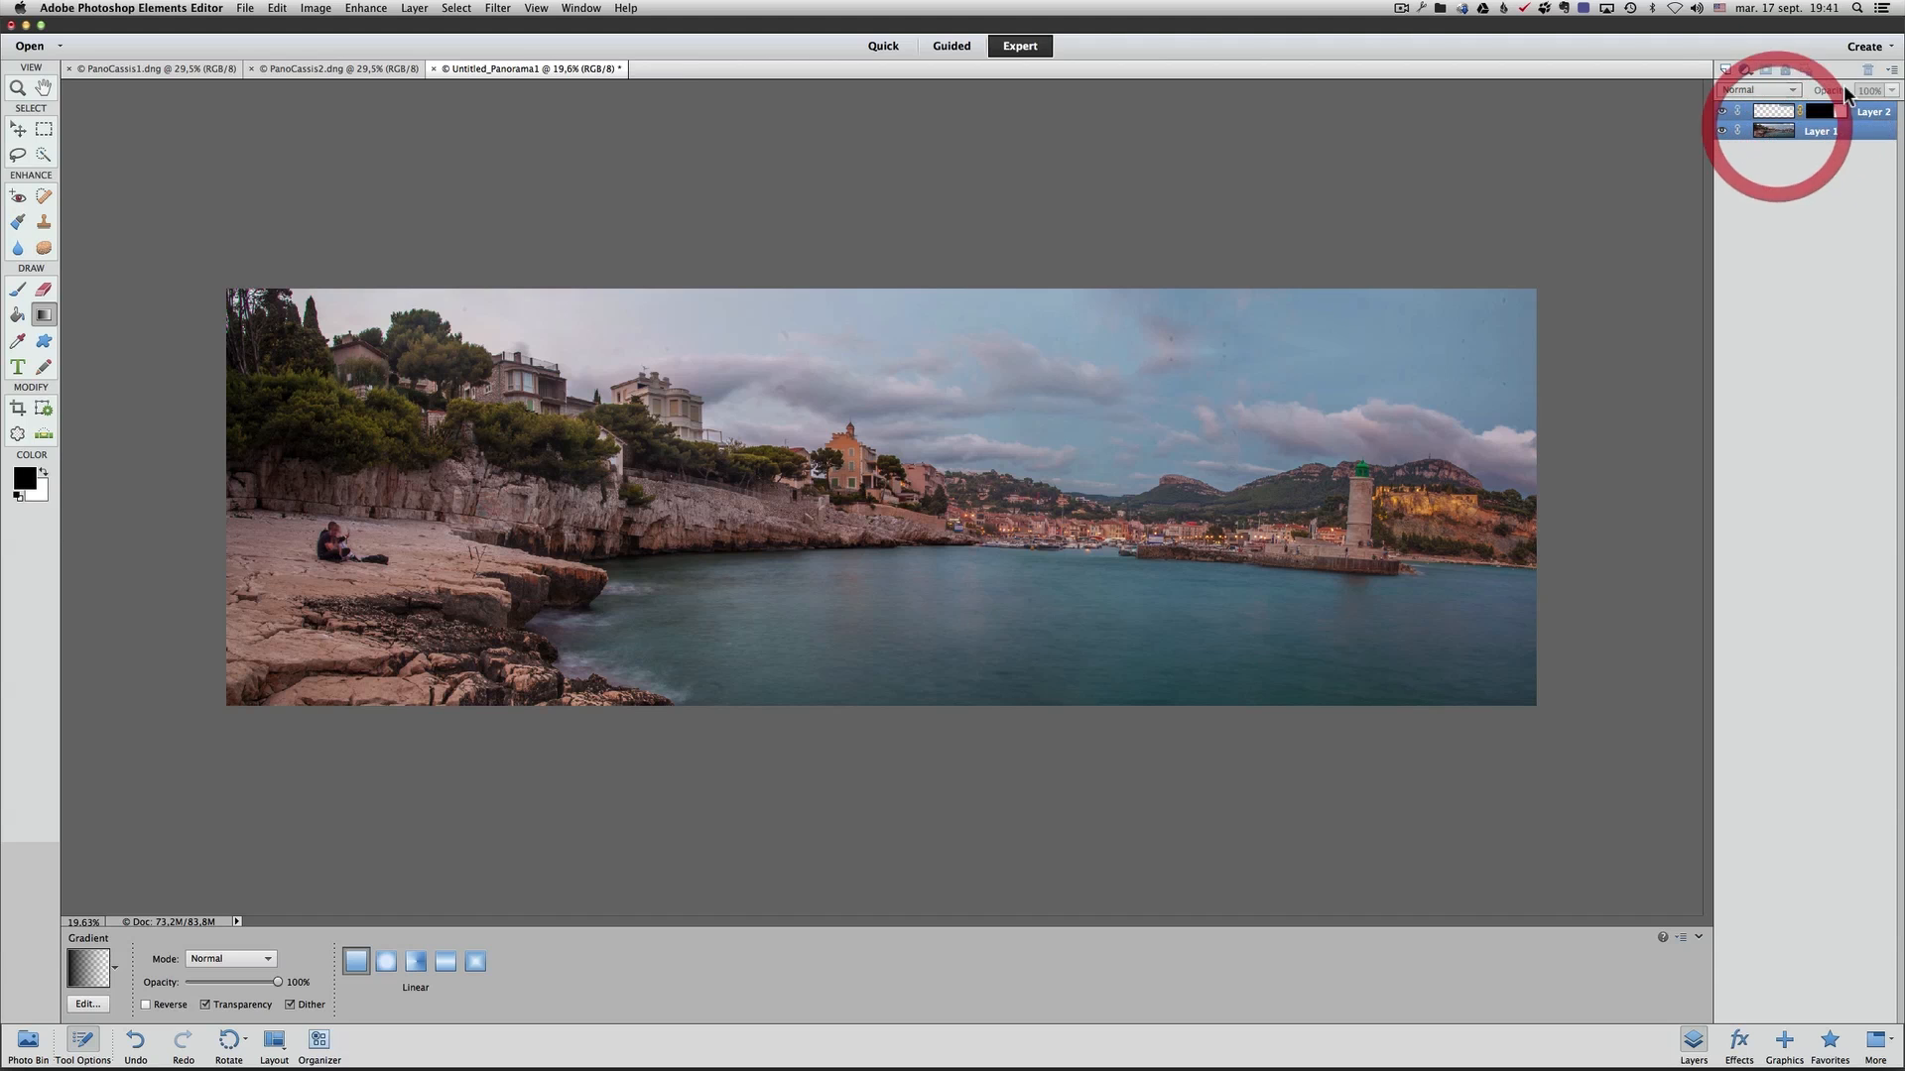
pyautogui.click(1892, 75)
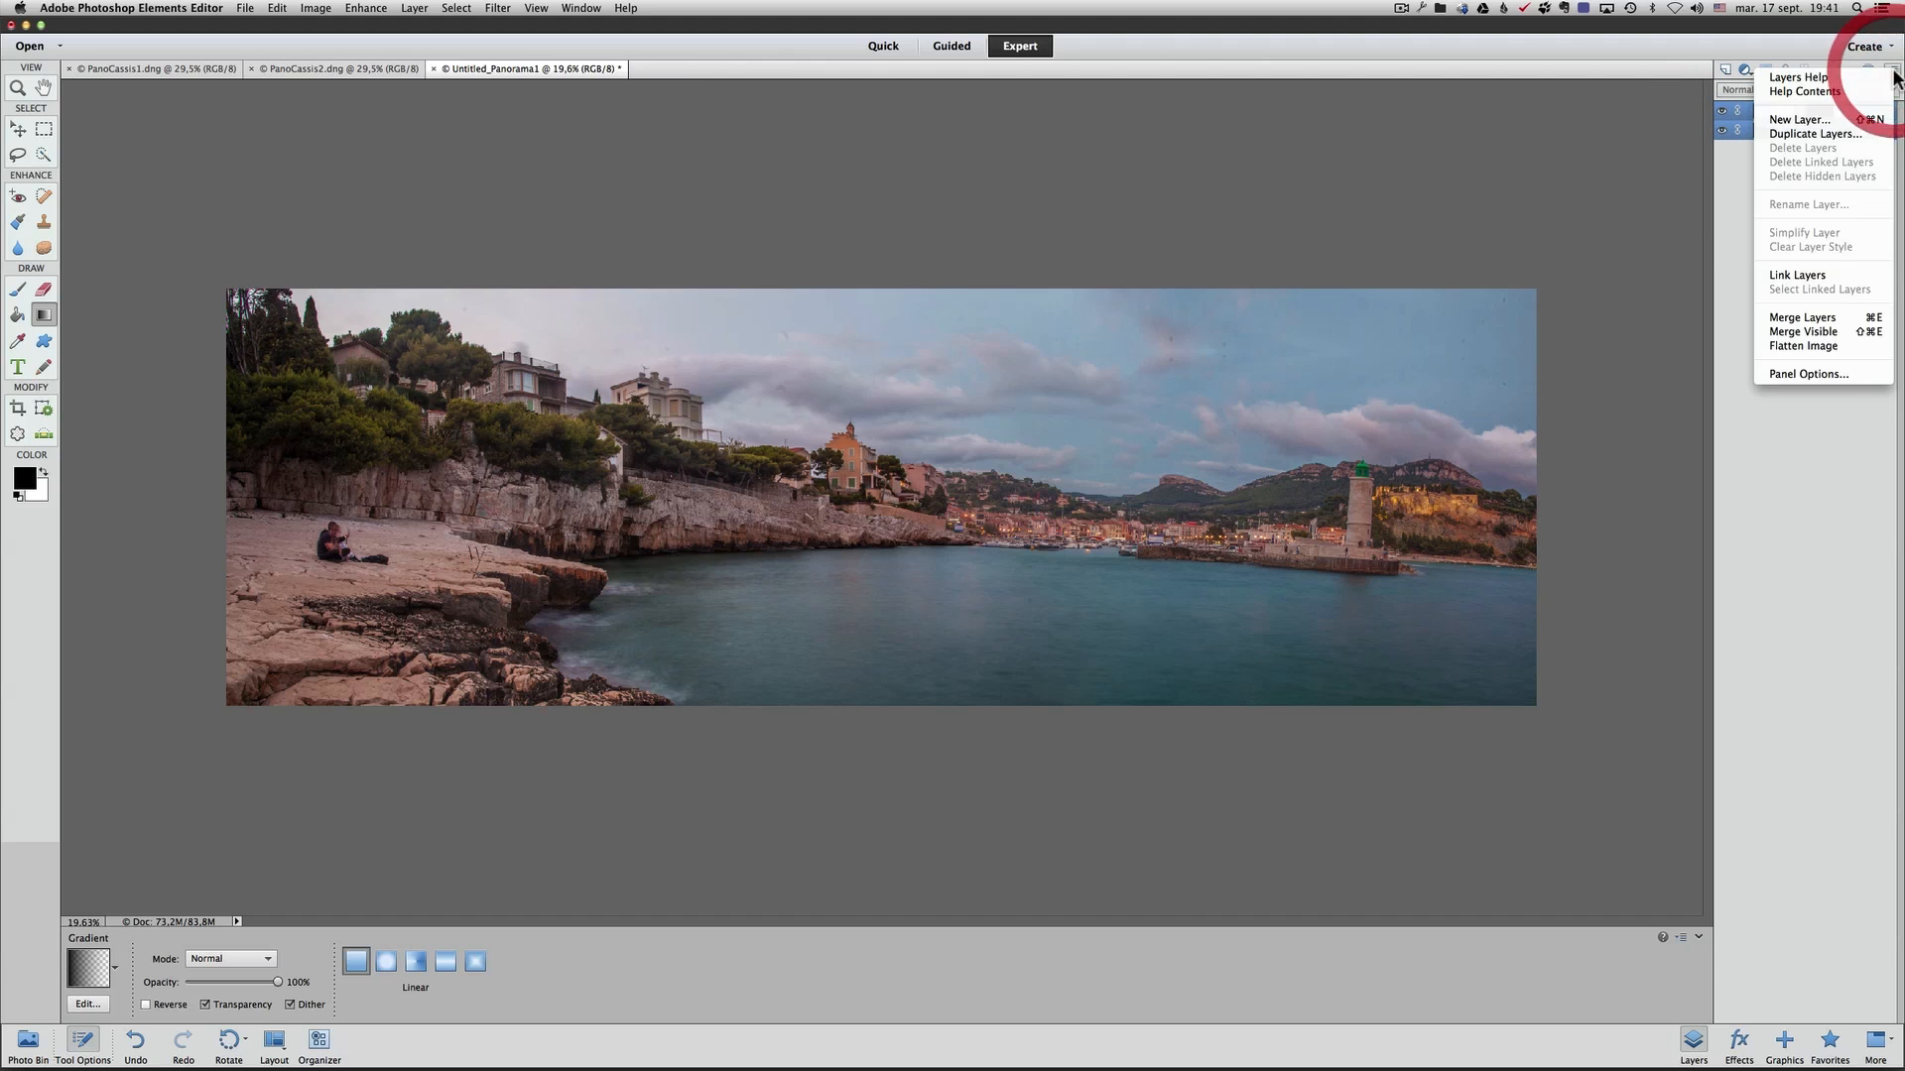
pyautogui.click(1848, 329)
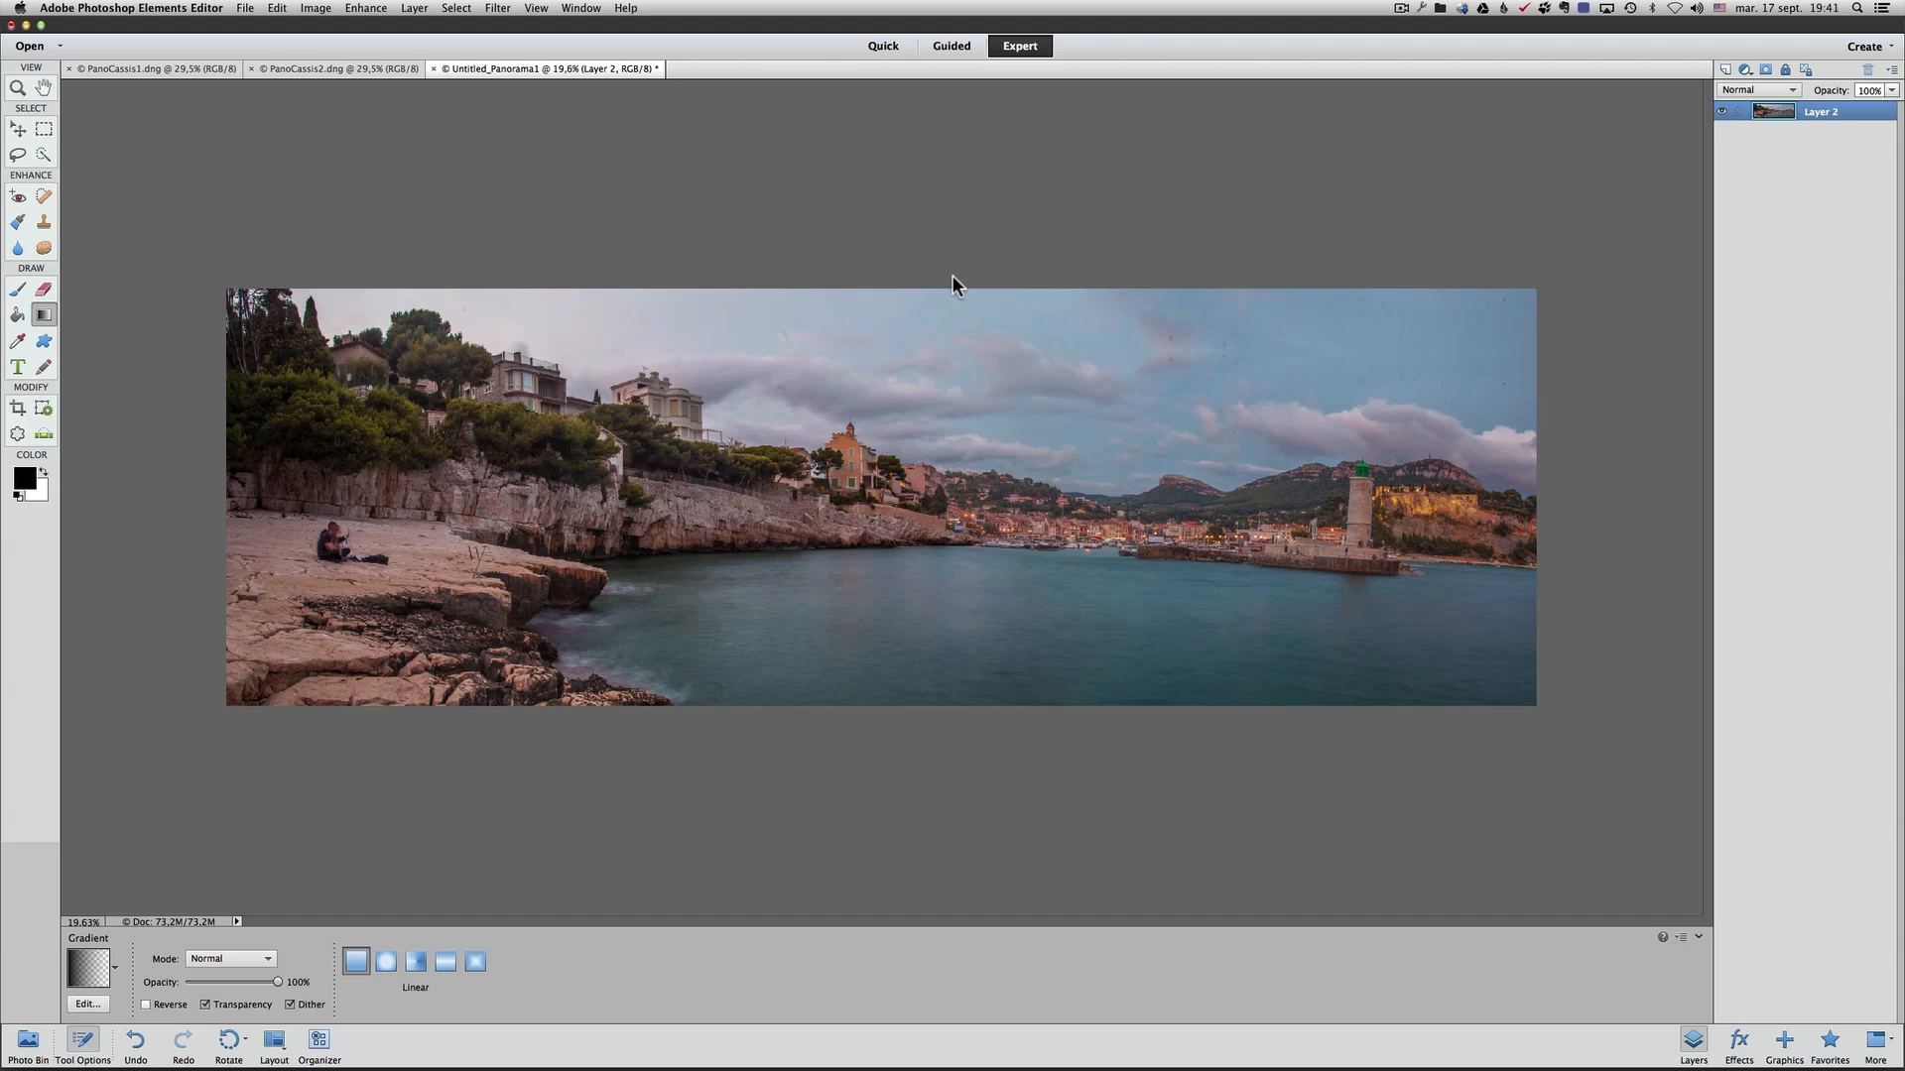
# Remove the dust spots from the sky above the lighthouse and fortress with the 29 px Content Aware Spot Healing Brush
pyautogui.click(44, 199)
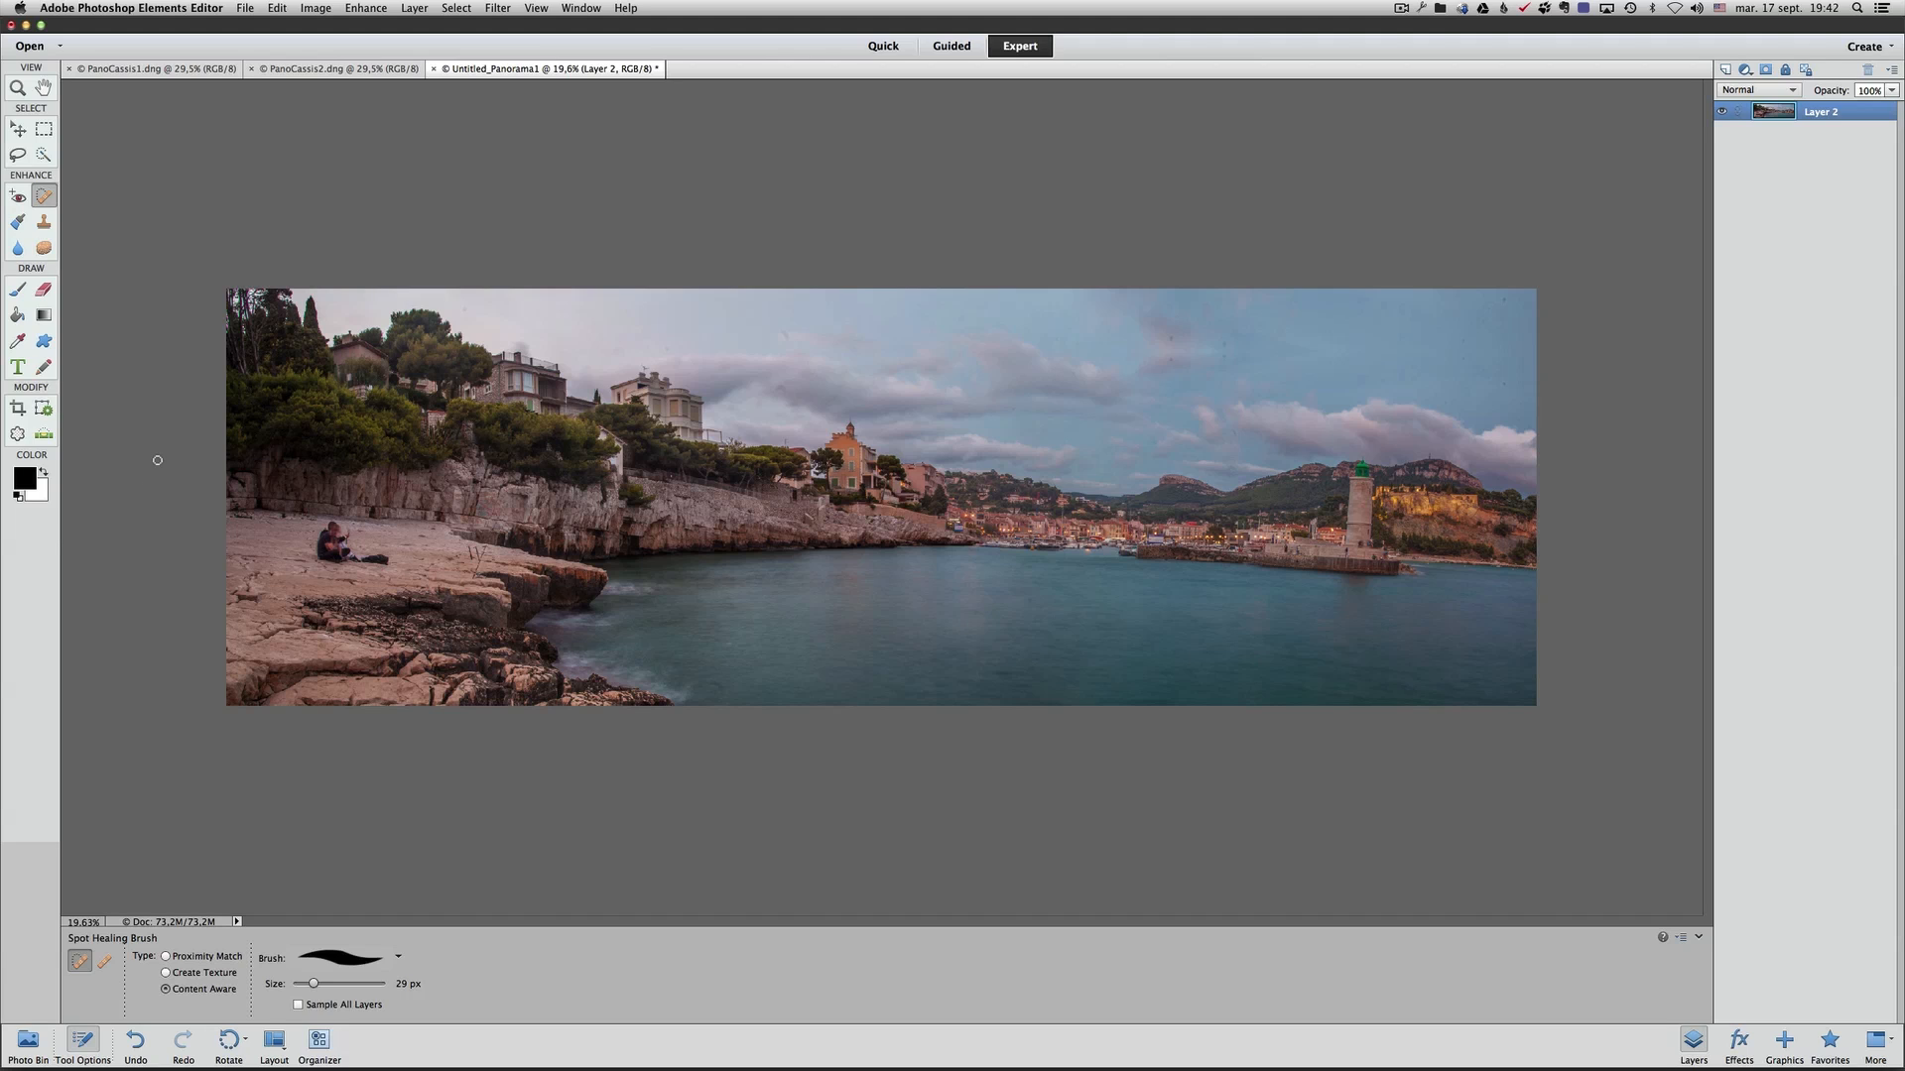
pyautogui.click(17, 88)
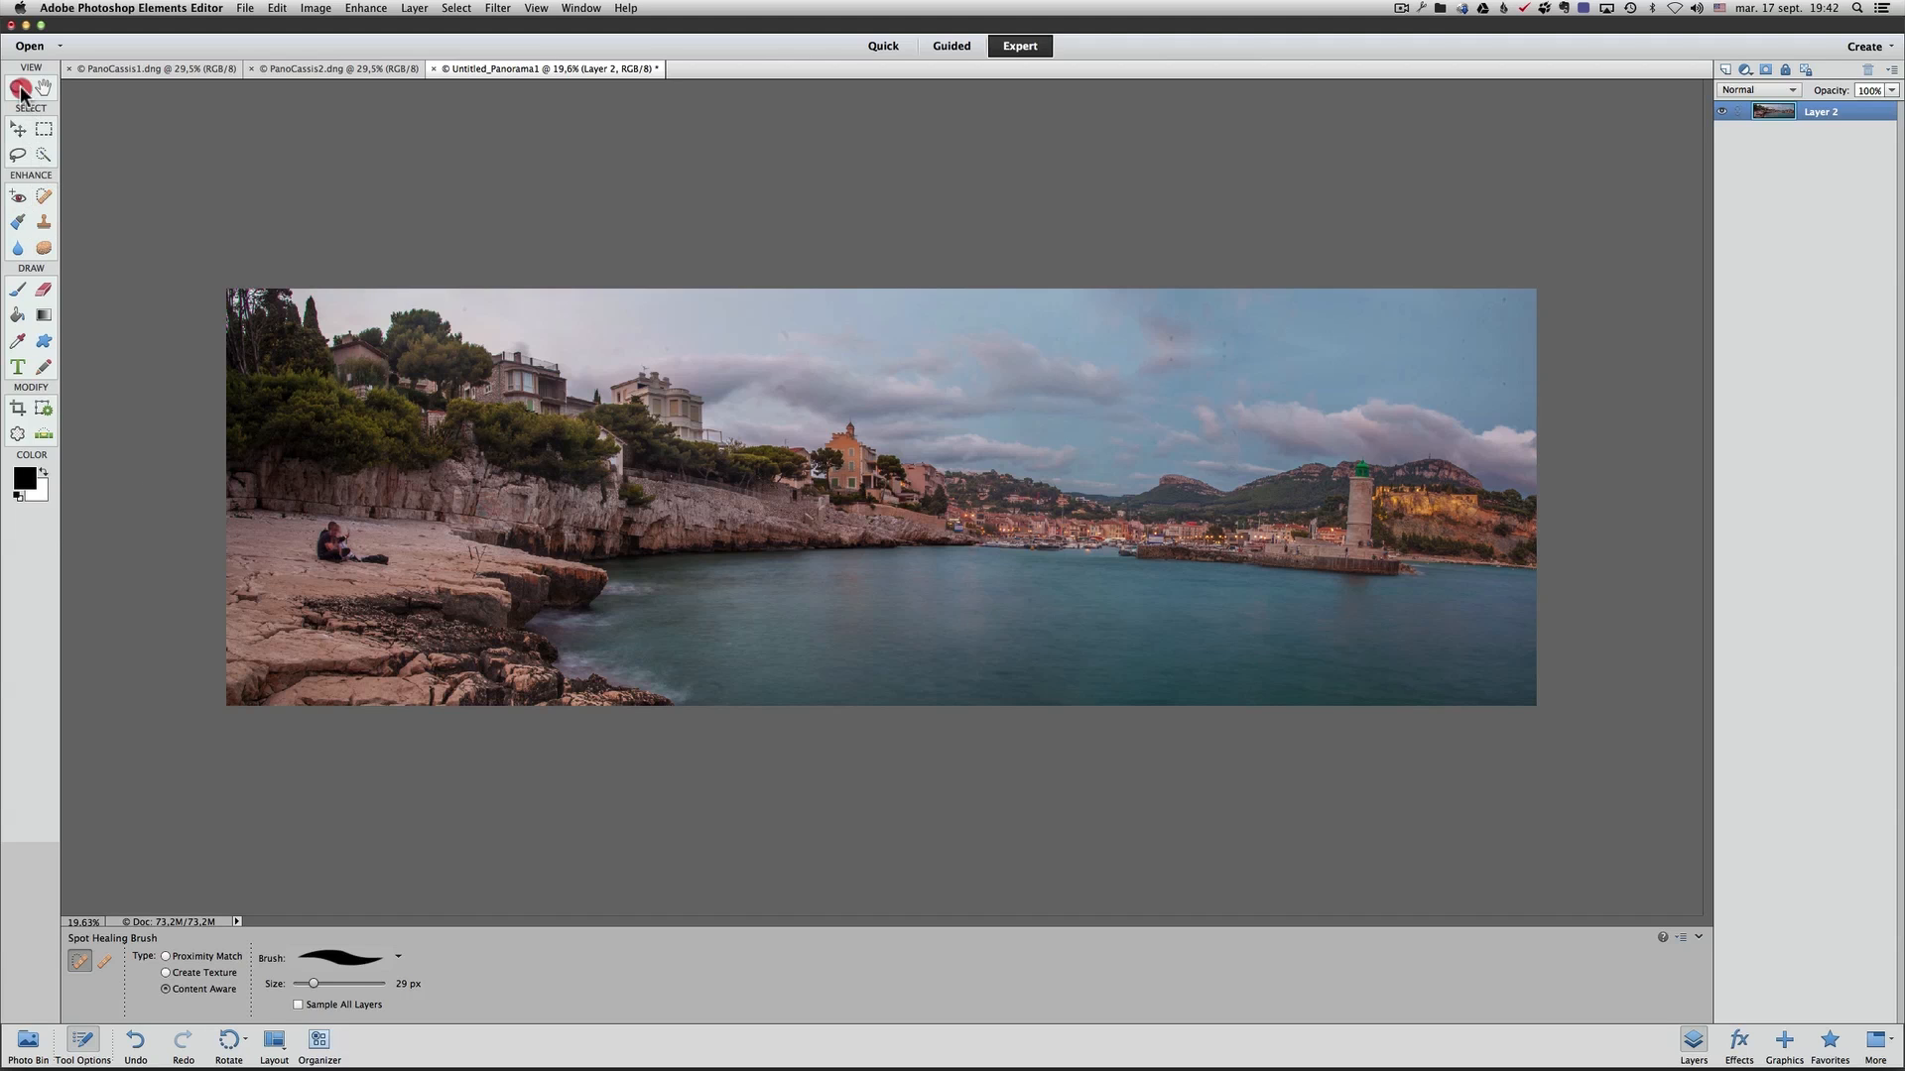
pyautogui.click(1188, 380)
pyautogui.click(855, 489)
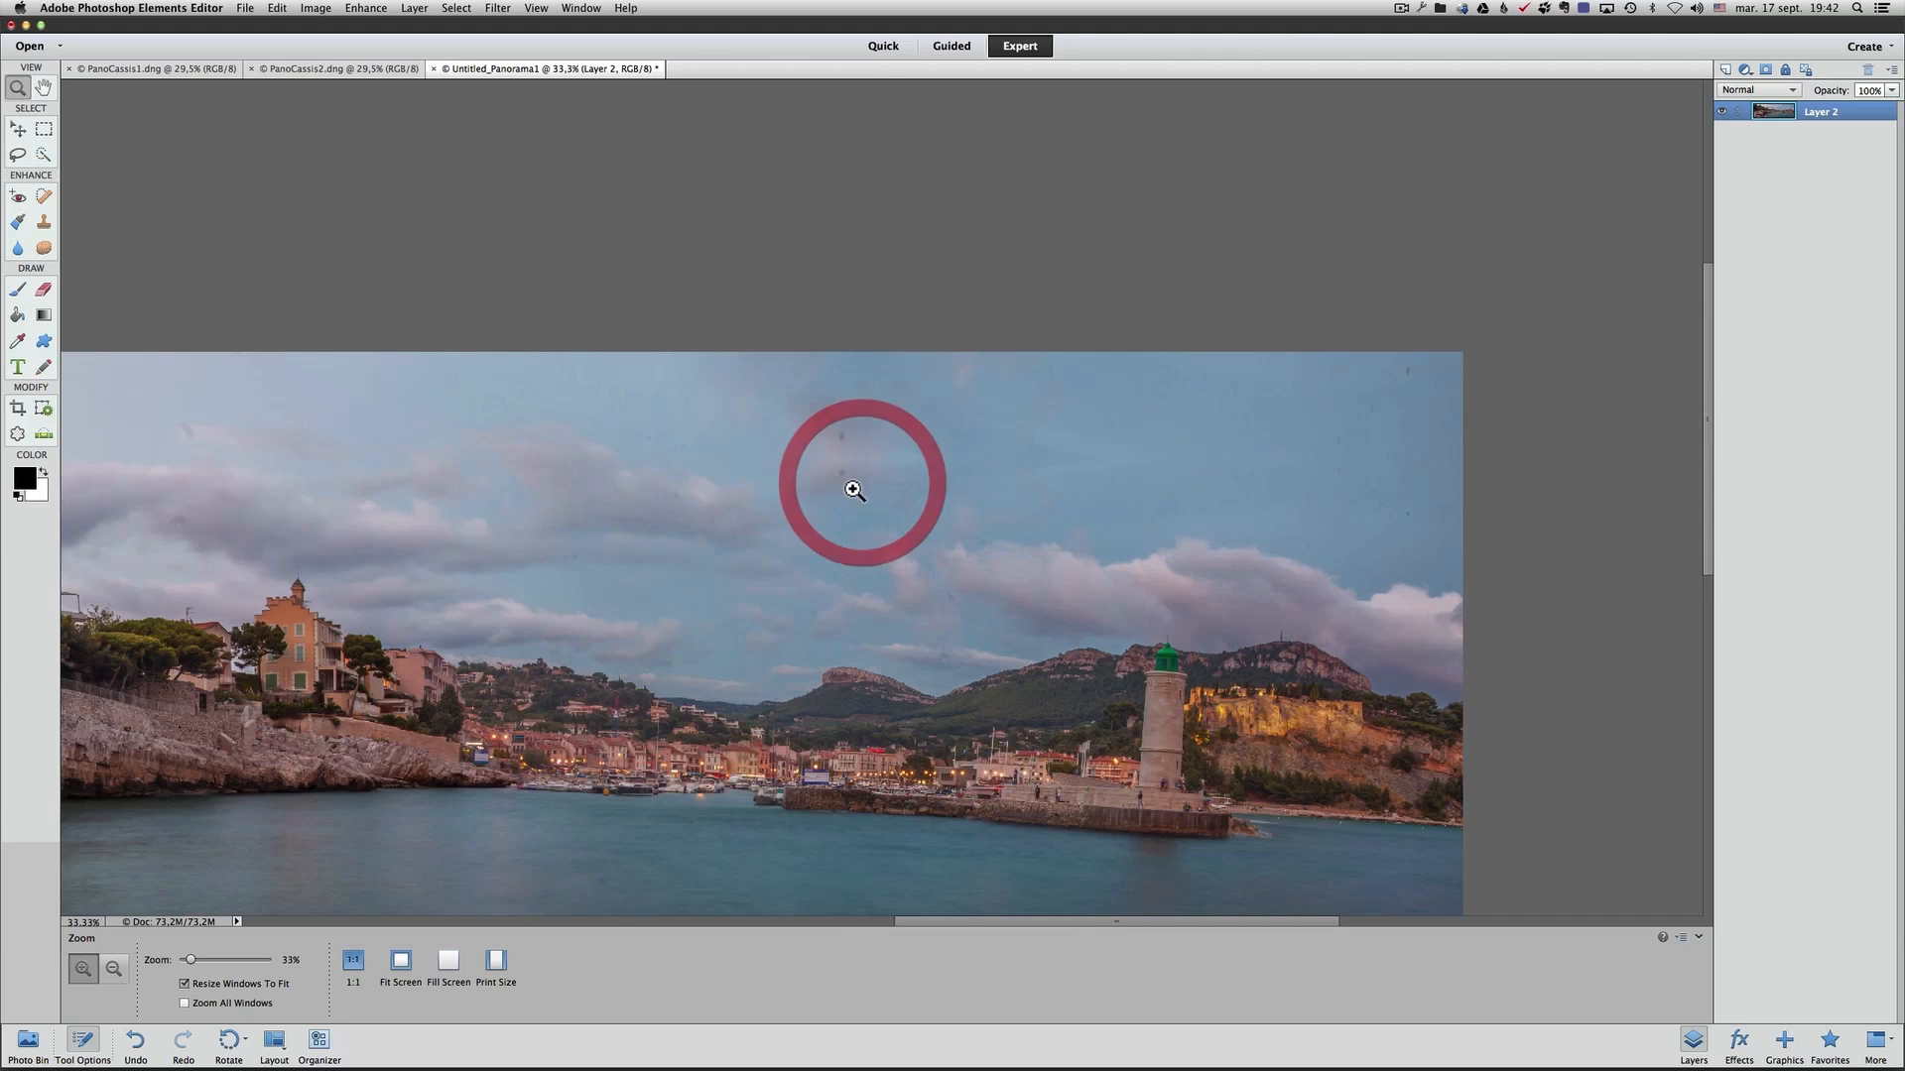
pyautogui.click(835, 506)
pyautogui.keyDown('alt'); pyautogui.click(835, 507); pyautogui.keyUp('alt')
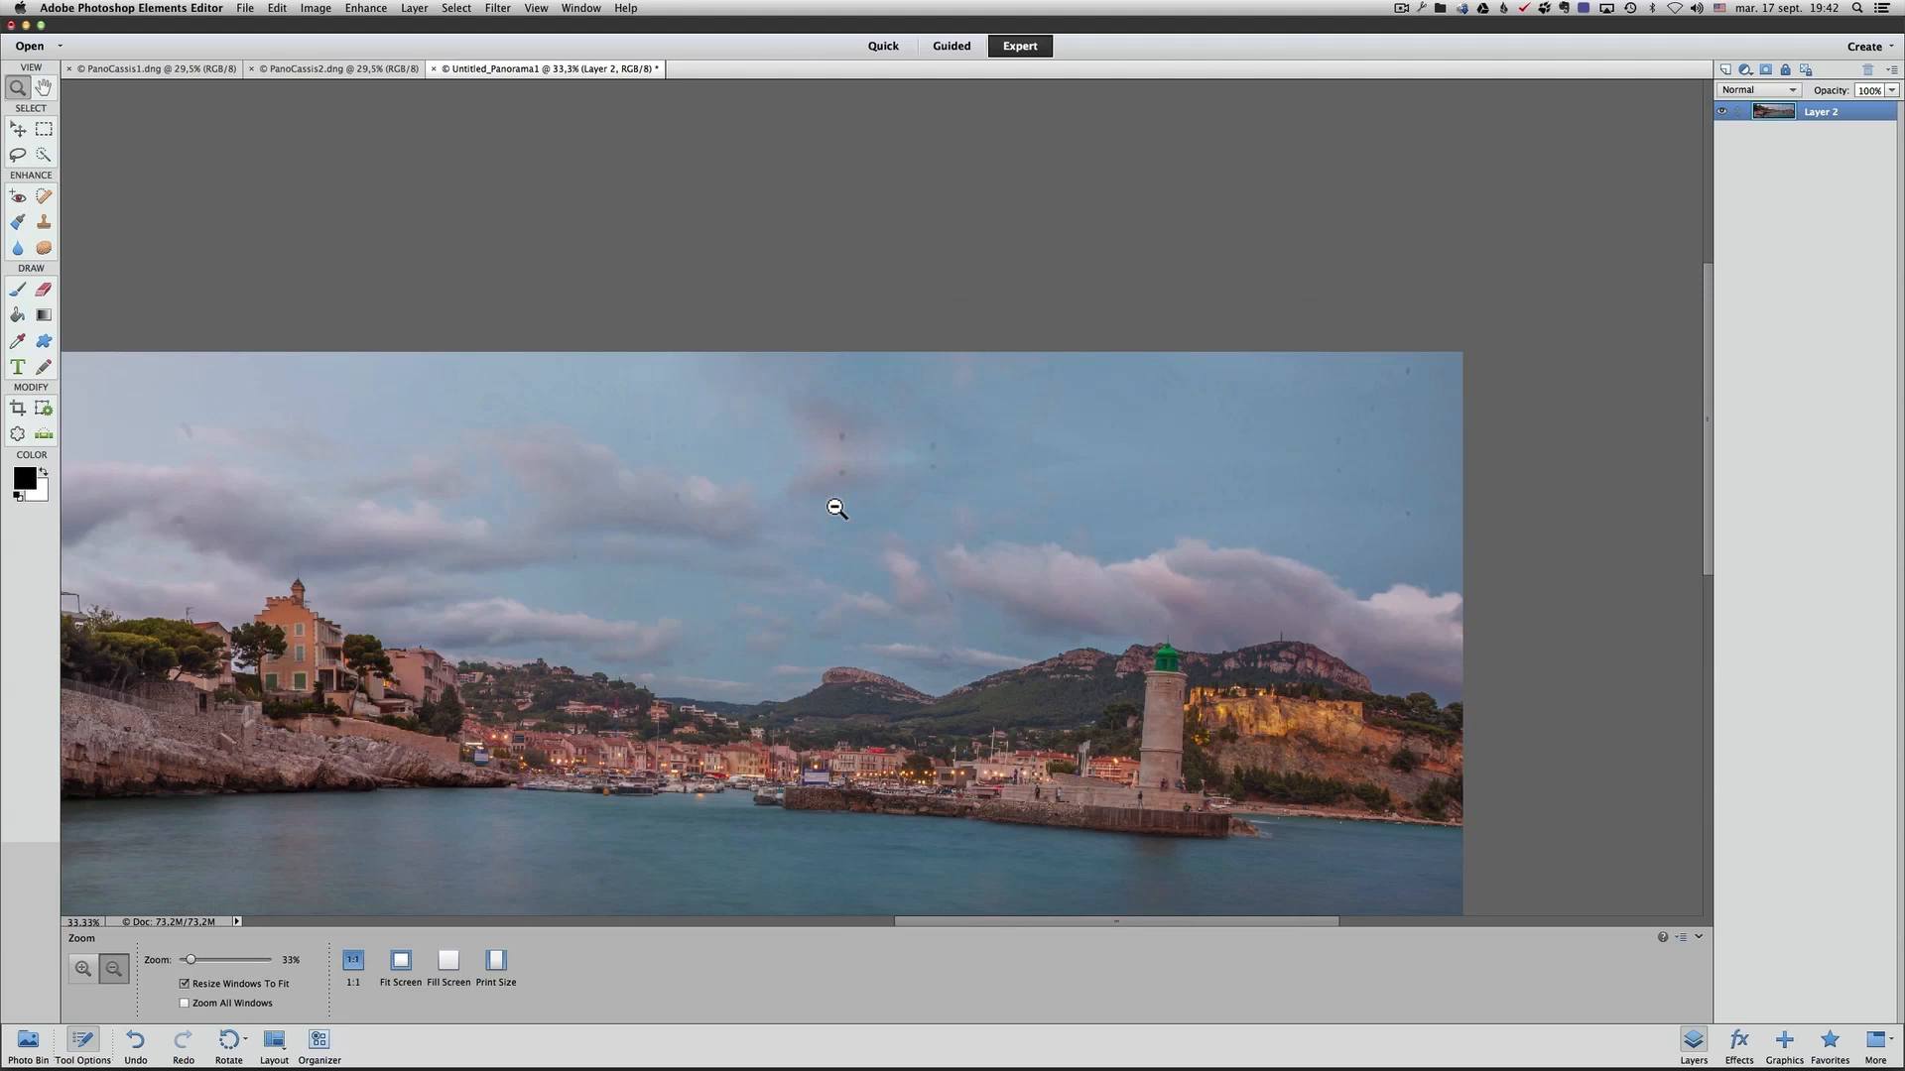
pyautogui.click(837, 508)
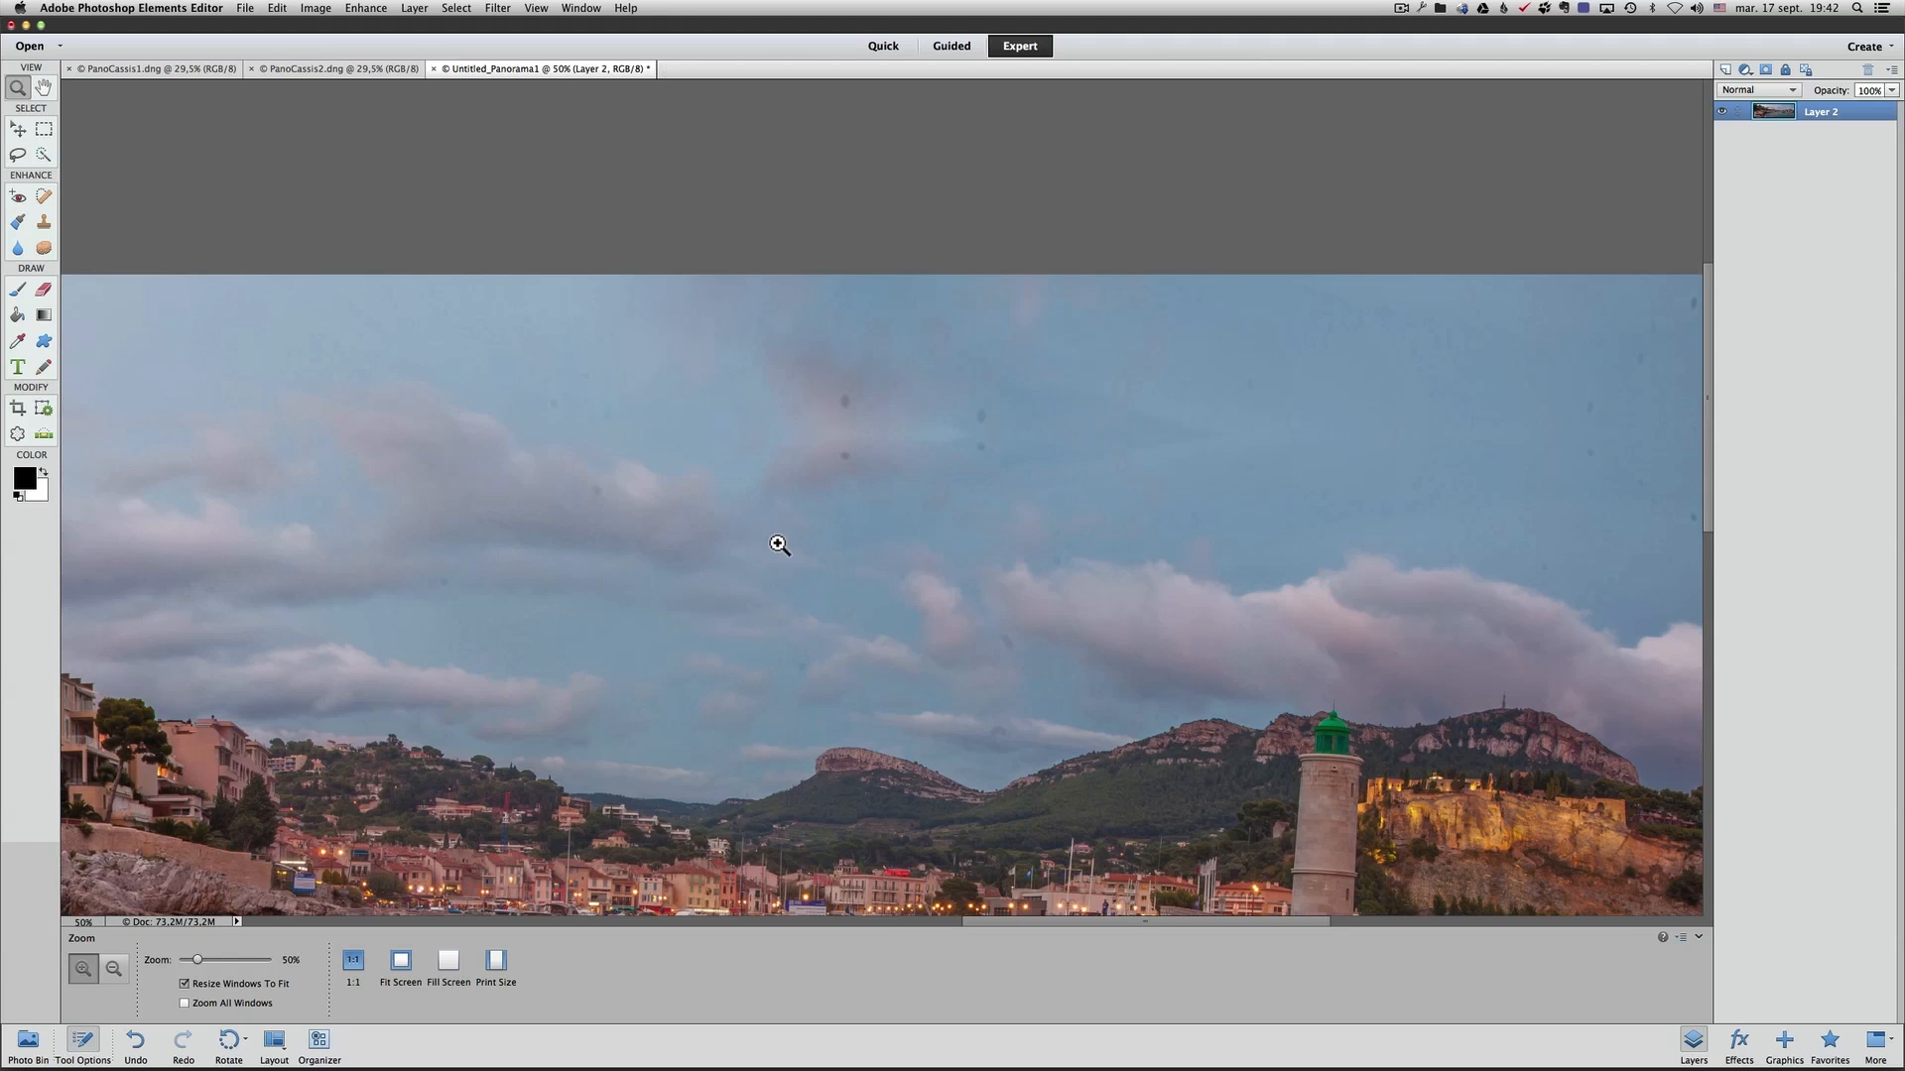
pyautogui.click(44, 88)
pyautogui.moveTo(1063, 723); pyautogui.dragTo(834, 591)
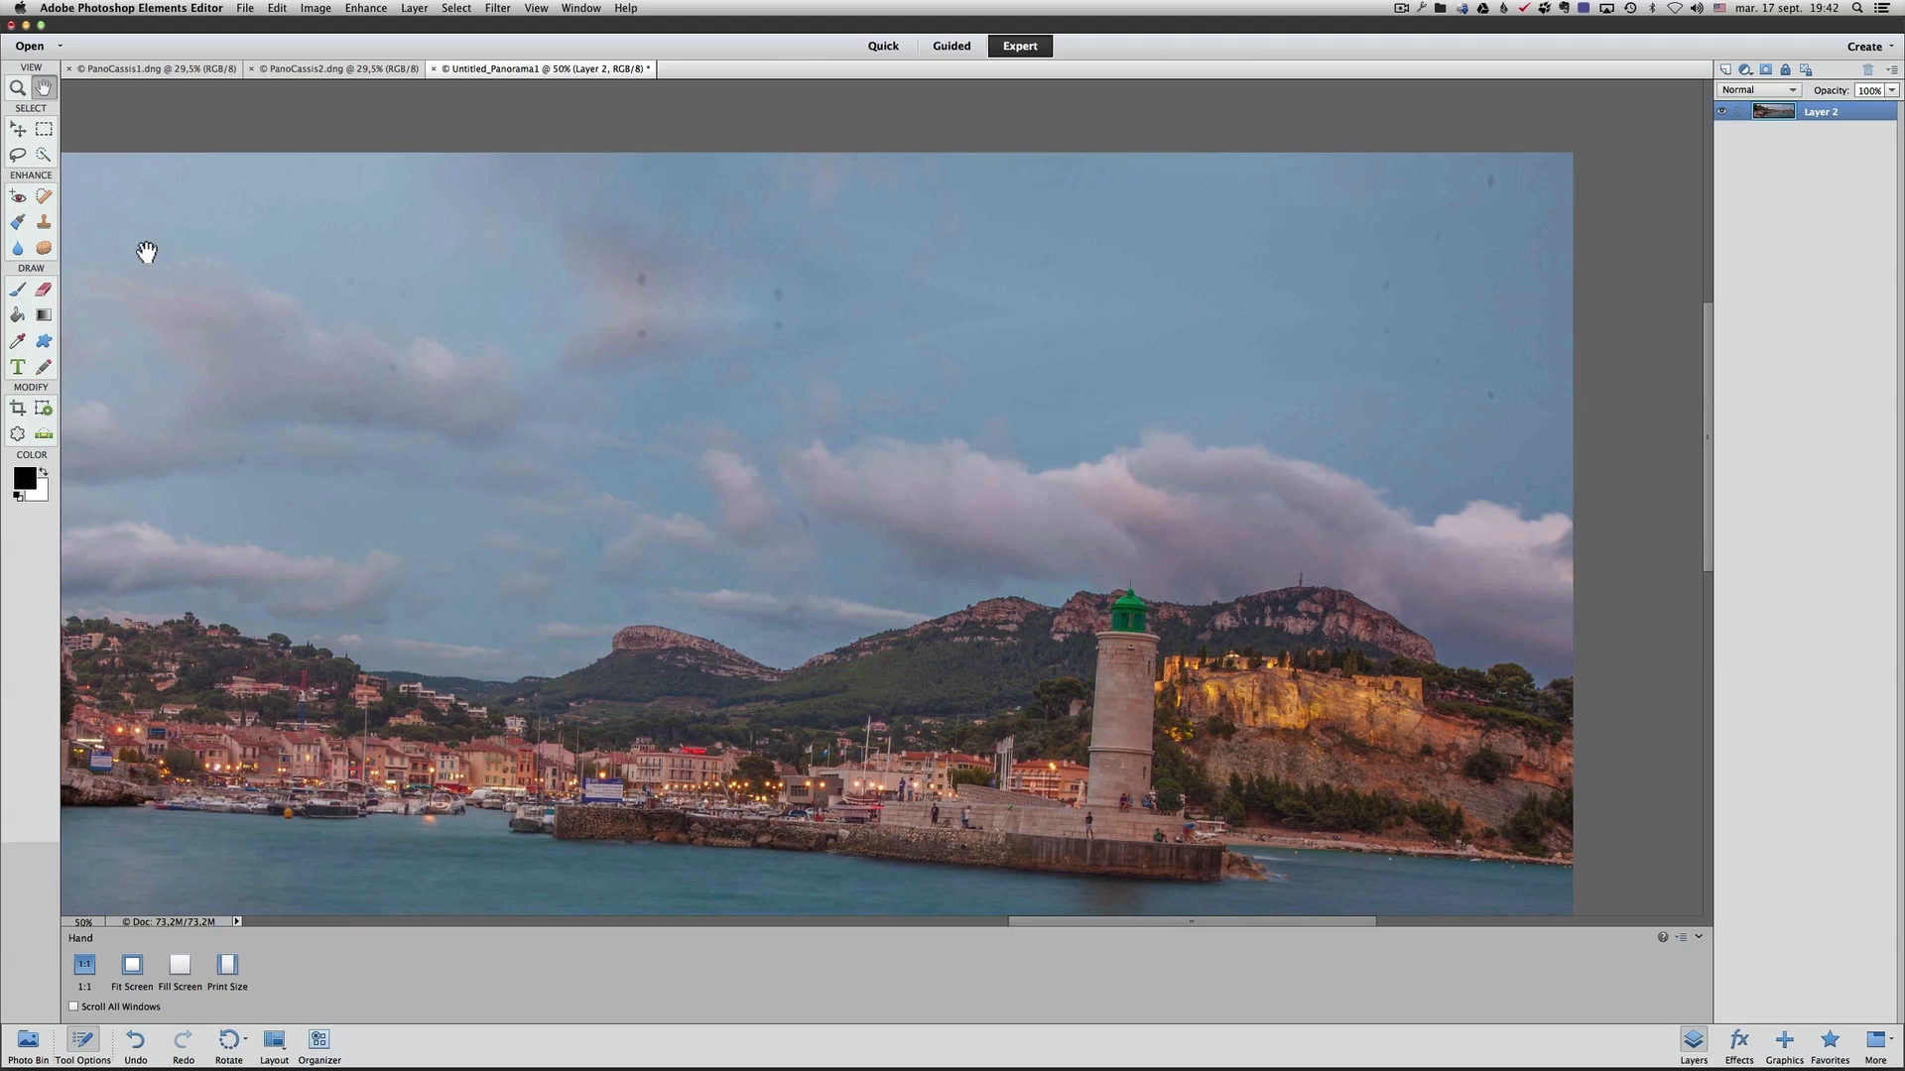
pyautogui.click(44, 199)
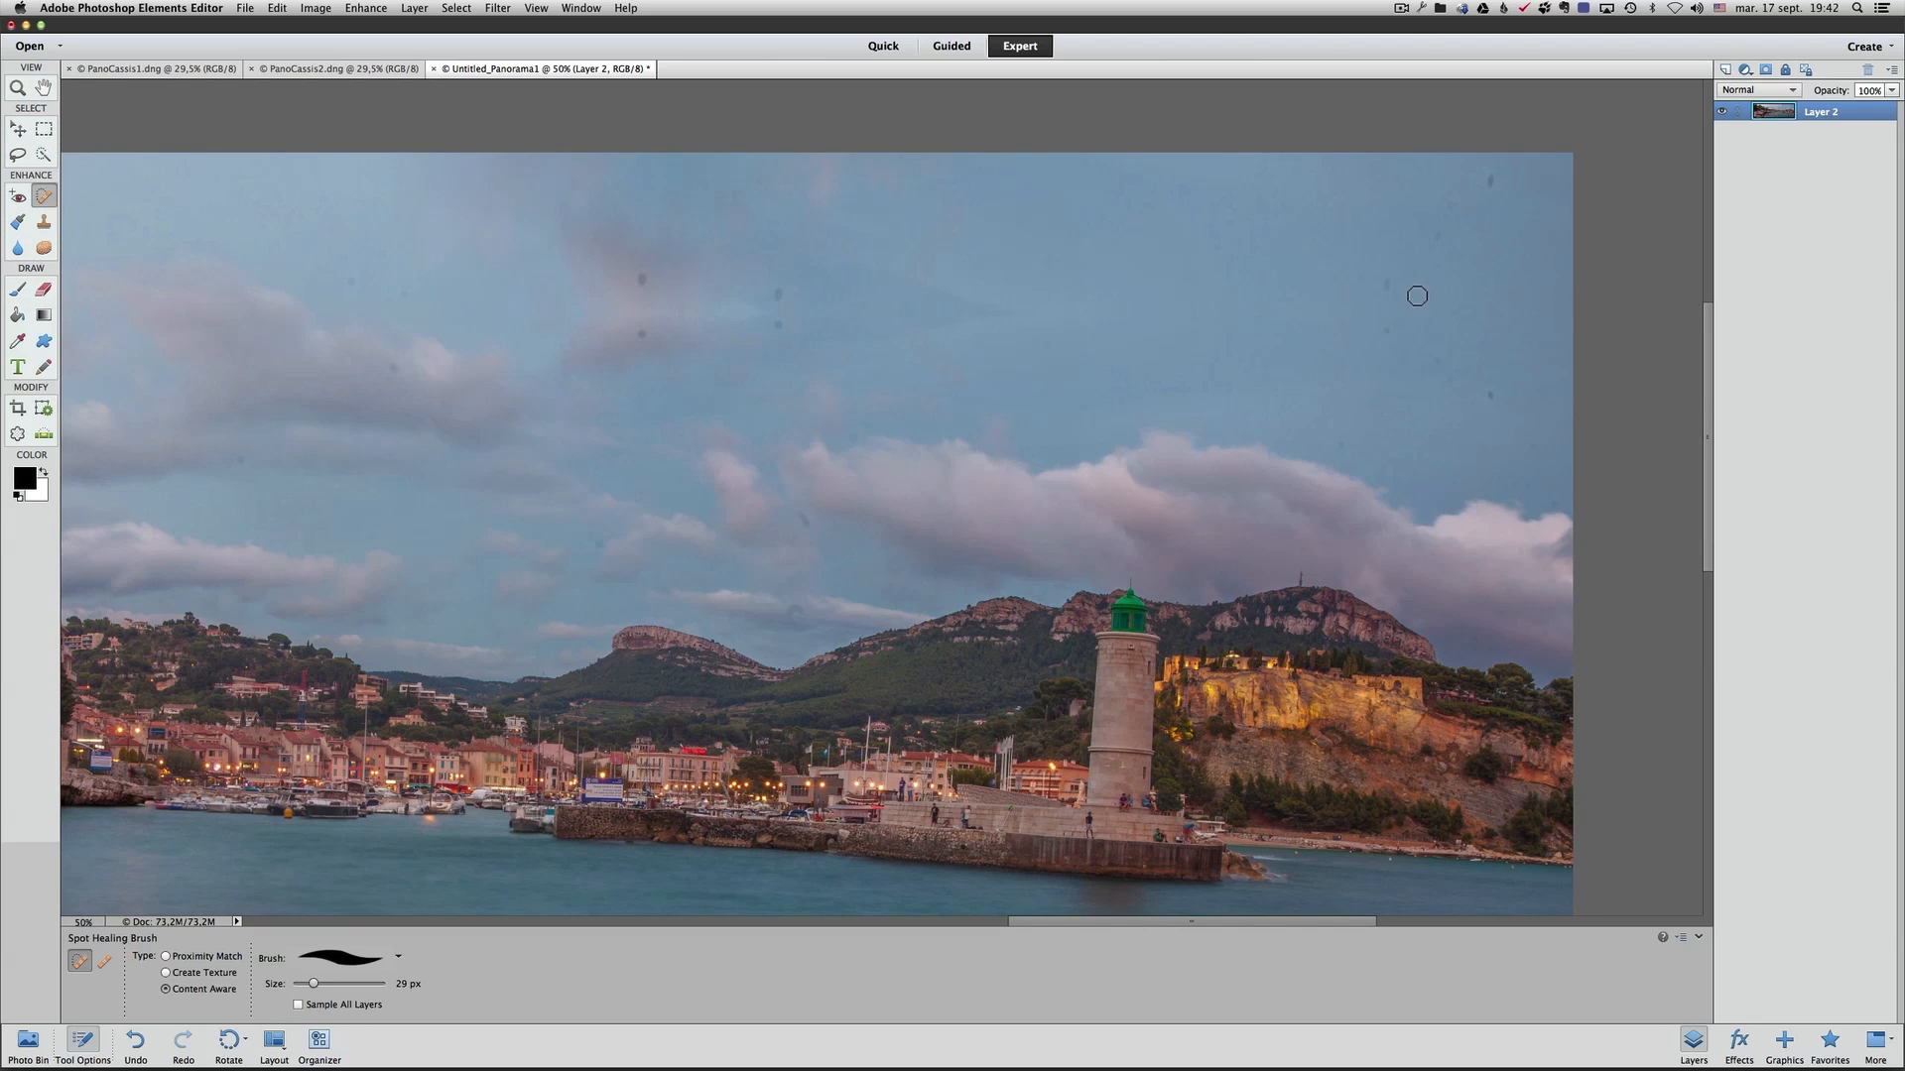
pyautogui.click(1386, 283)
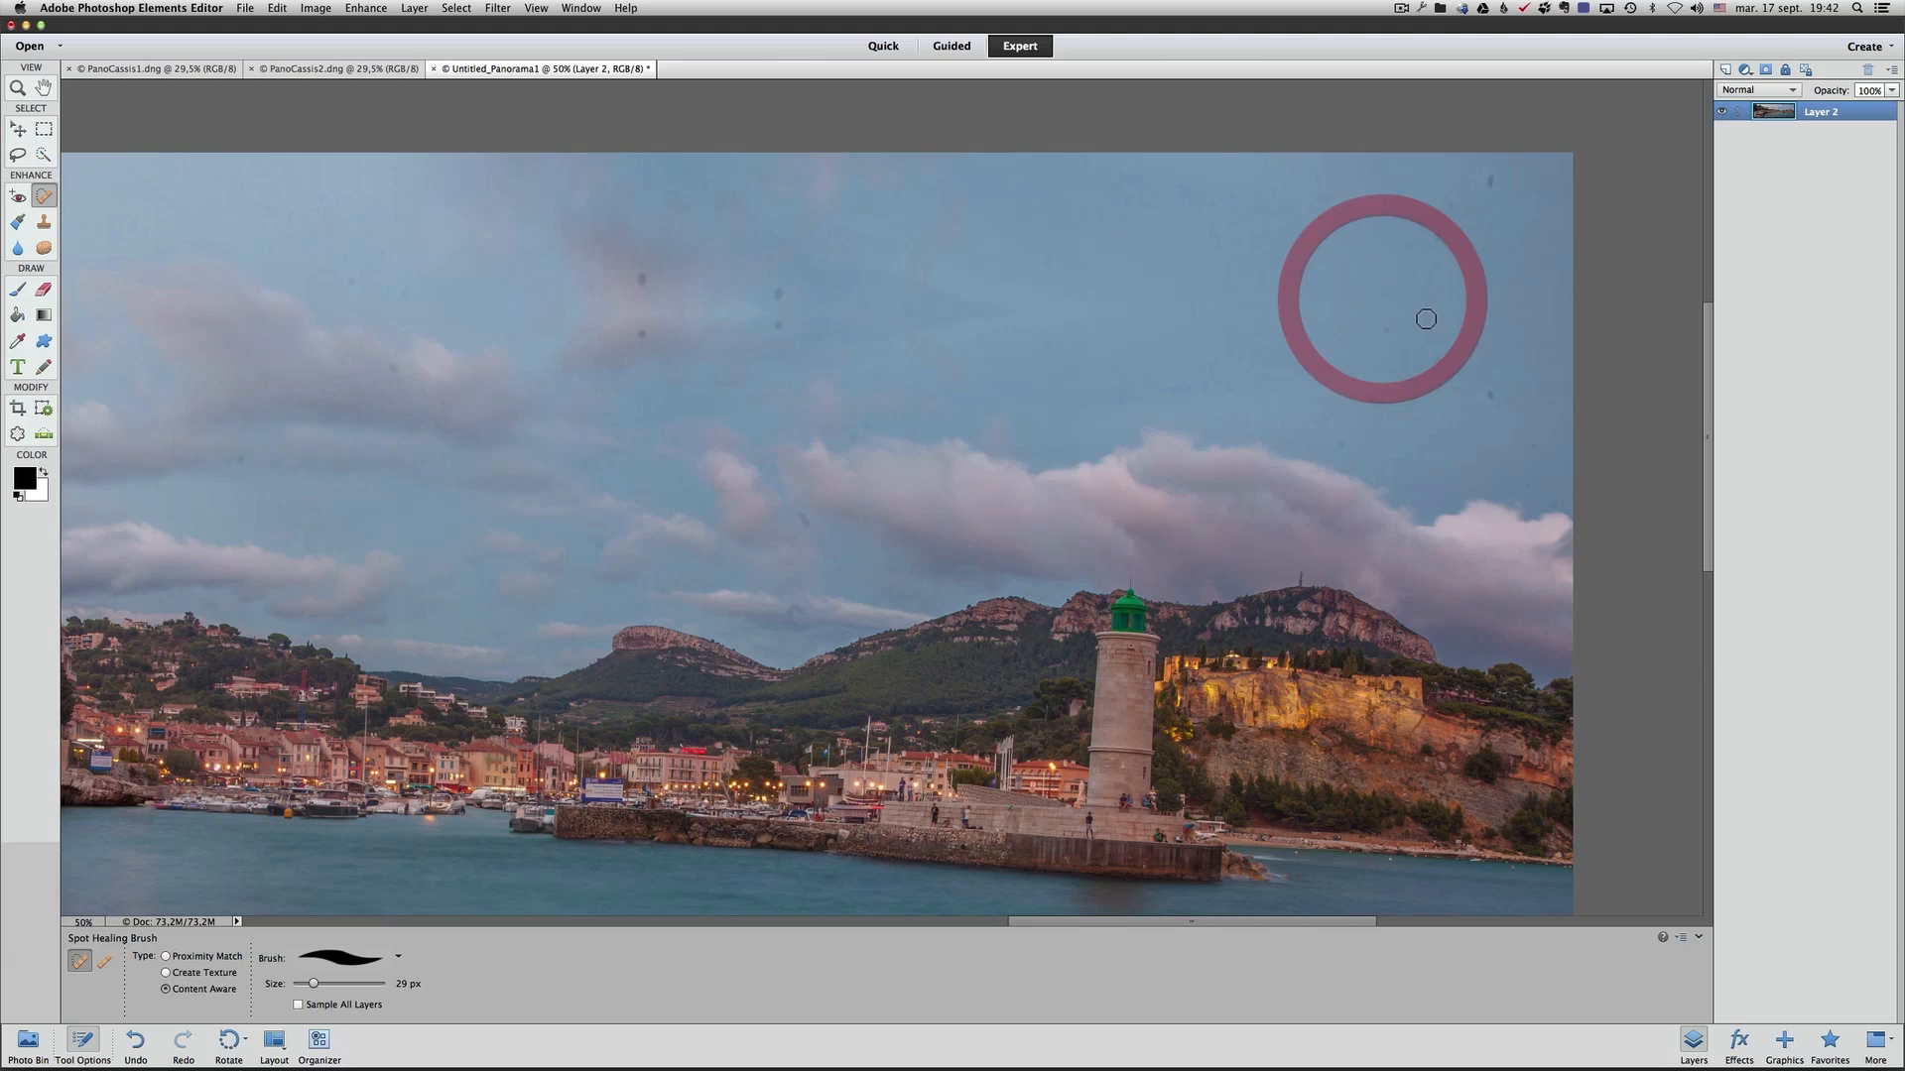
pyautogui.click(1438, 234)
pyautogui.moveTo(1450, 195)
pyautogui.mouseDown()
pyautogui.moveTo(1448, 216)
pyautogui.moveTo(1492, 174)
pyautogui.moveTo(1488, 193)
pyautogui.mouseUp()
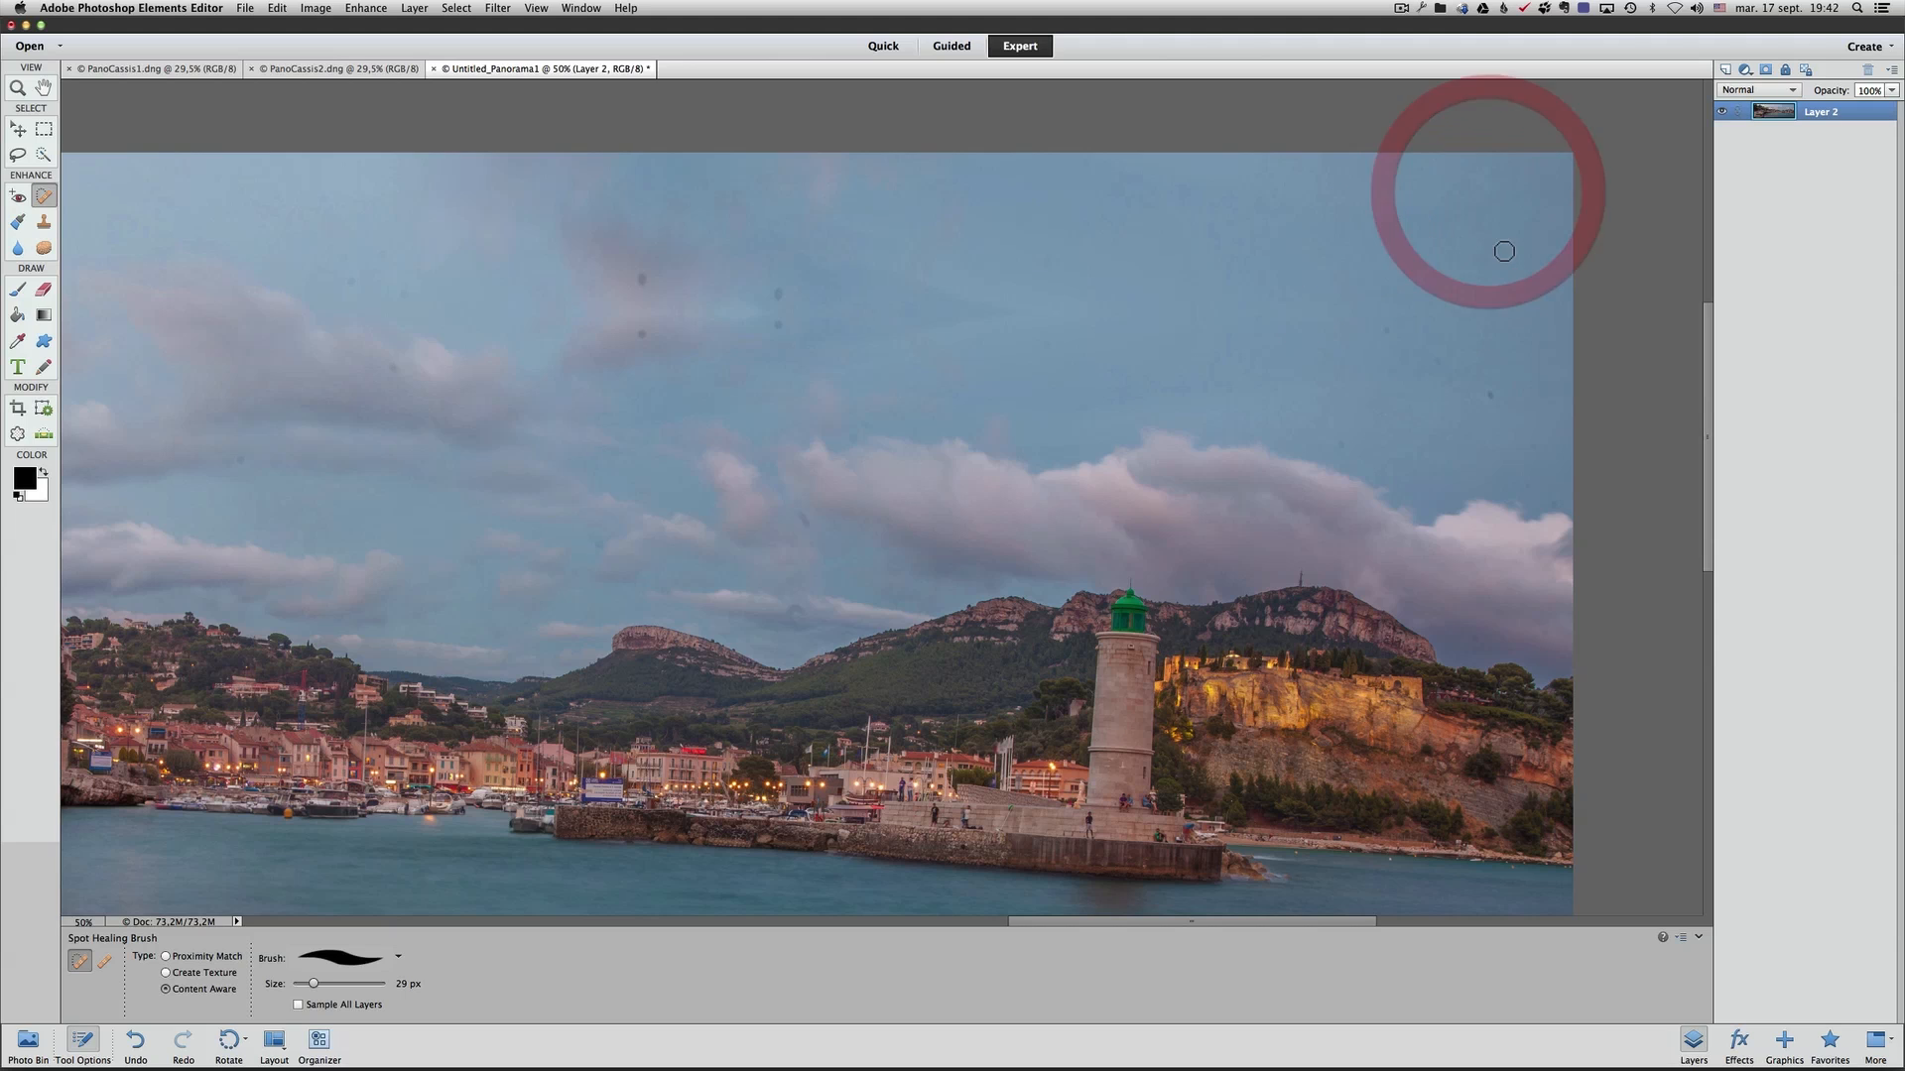
pyautogui.click(1490, 397)
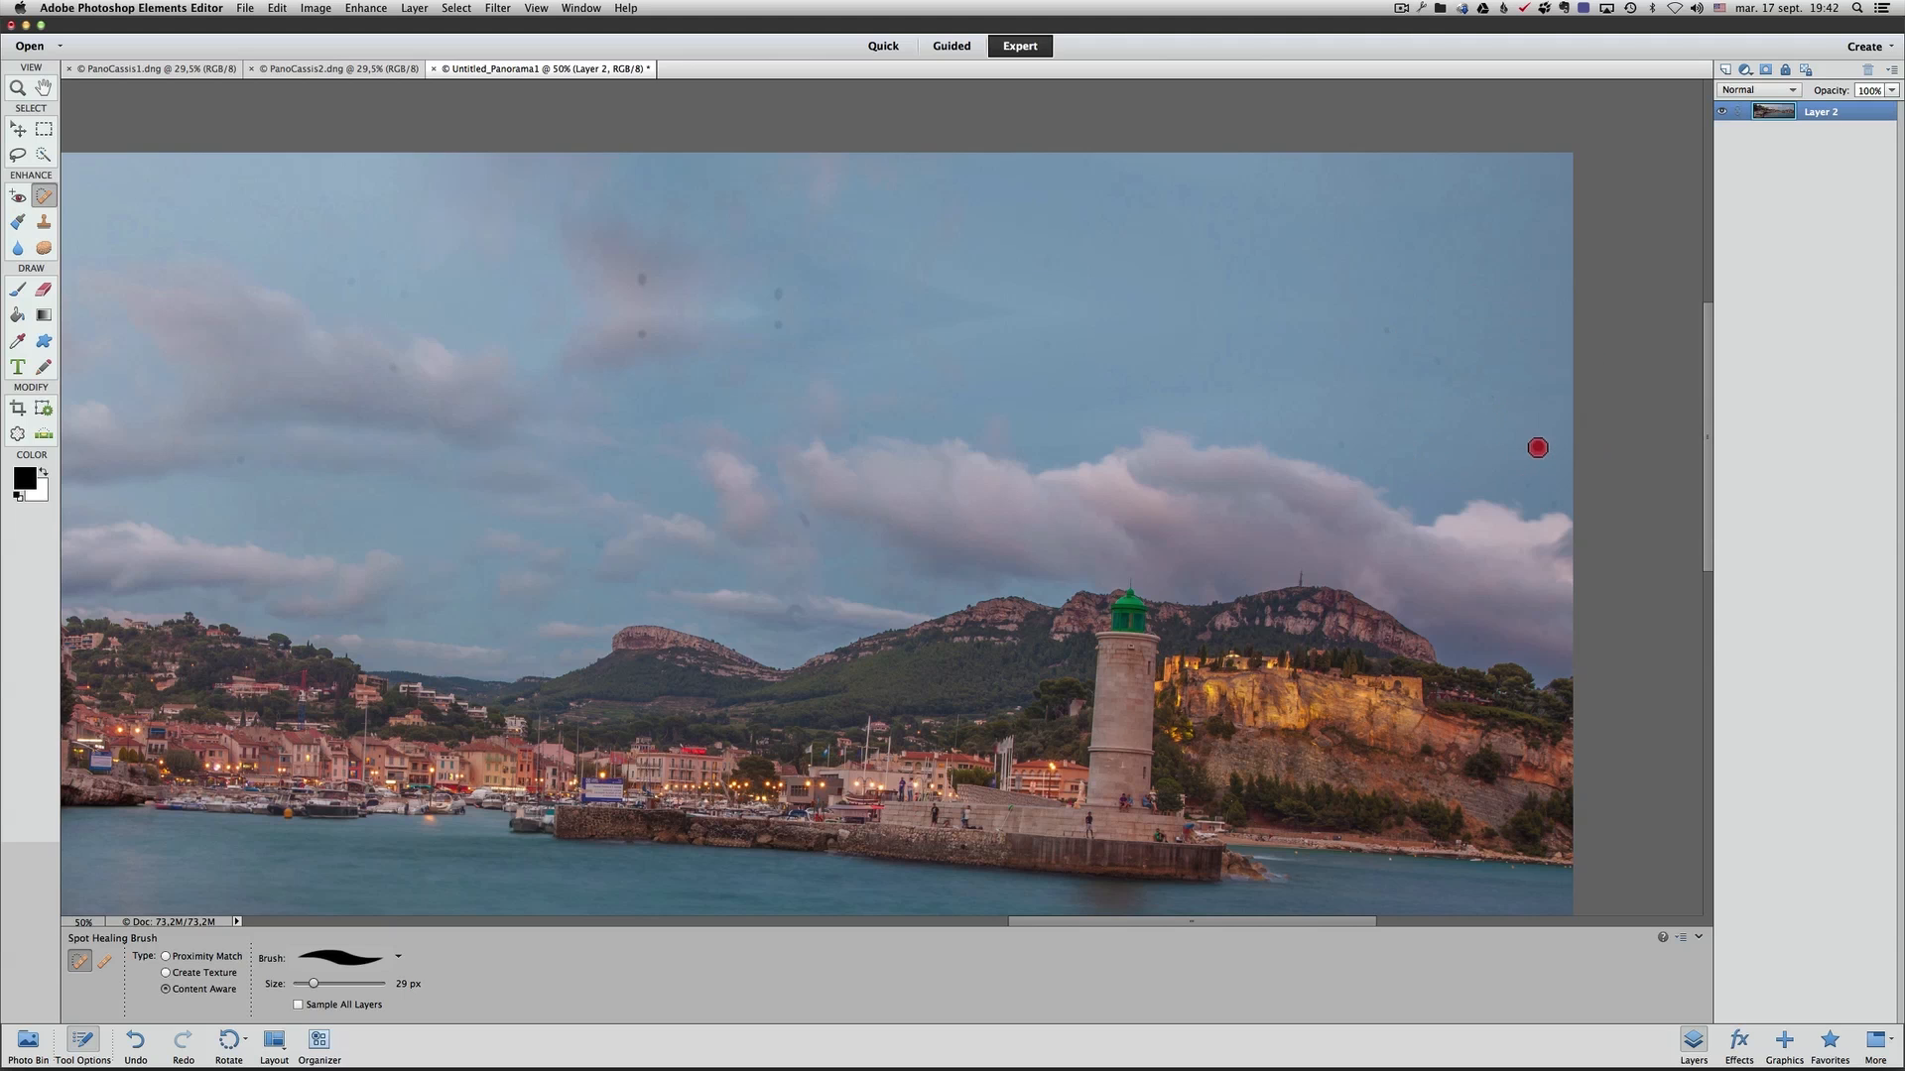
pyautogui.click(1445, 375)
pyautogui.click(1378, 323)
pyautogui.click(1343, 445)
pyautogui.click(1534, 486)
pyautogui.click(1553, 504)
# Heal the dust spots in the middle of the sky, including the dark spots in the pink cloud and around the grey clouds
pyautogui.click(1043, 342)
pyautogui.click(1051, 256)
pyautogui.click(778, 293)
pyautogui.click(640, 331)
pyautogui.click(636, 282)
pyautogui.moveTo(405, 369)
pyautogui.mouseDown()
pyautogui.moveTo(382, 363)
pyautogui.moveTo(411, 300)
pyautogui.moveTo(342, 284)
pyautogui.mouseUp()
pyautogui.moveTo(378, 262); pyautogui.dragTo(387, 251)
pyautogui.moveTo(356, 254); pyautogui.dragTo(337, 259)
pyautogui.click(401, 215)
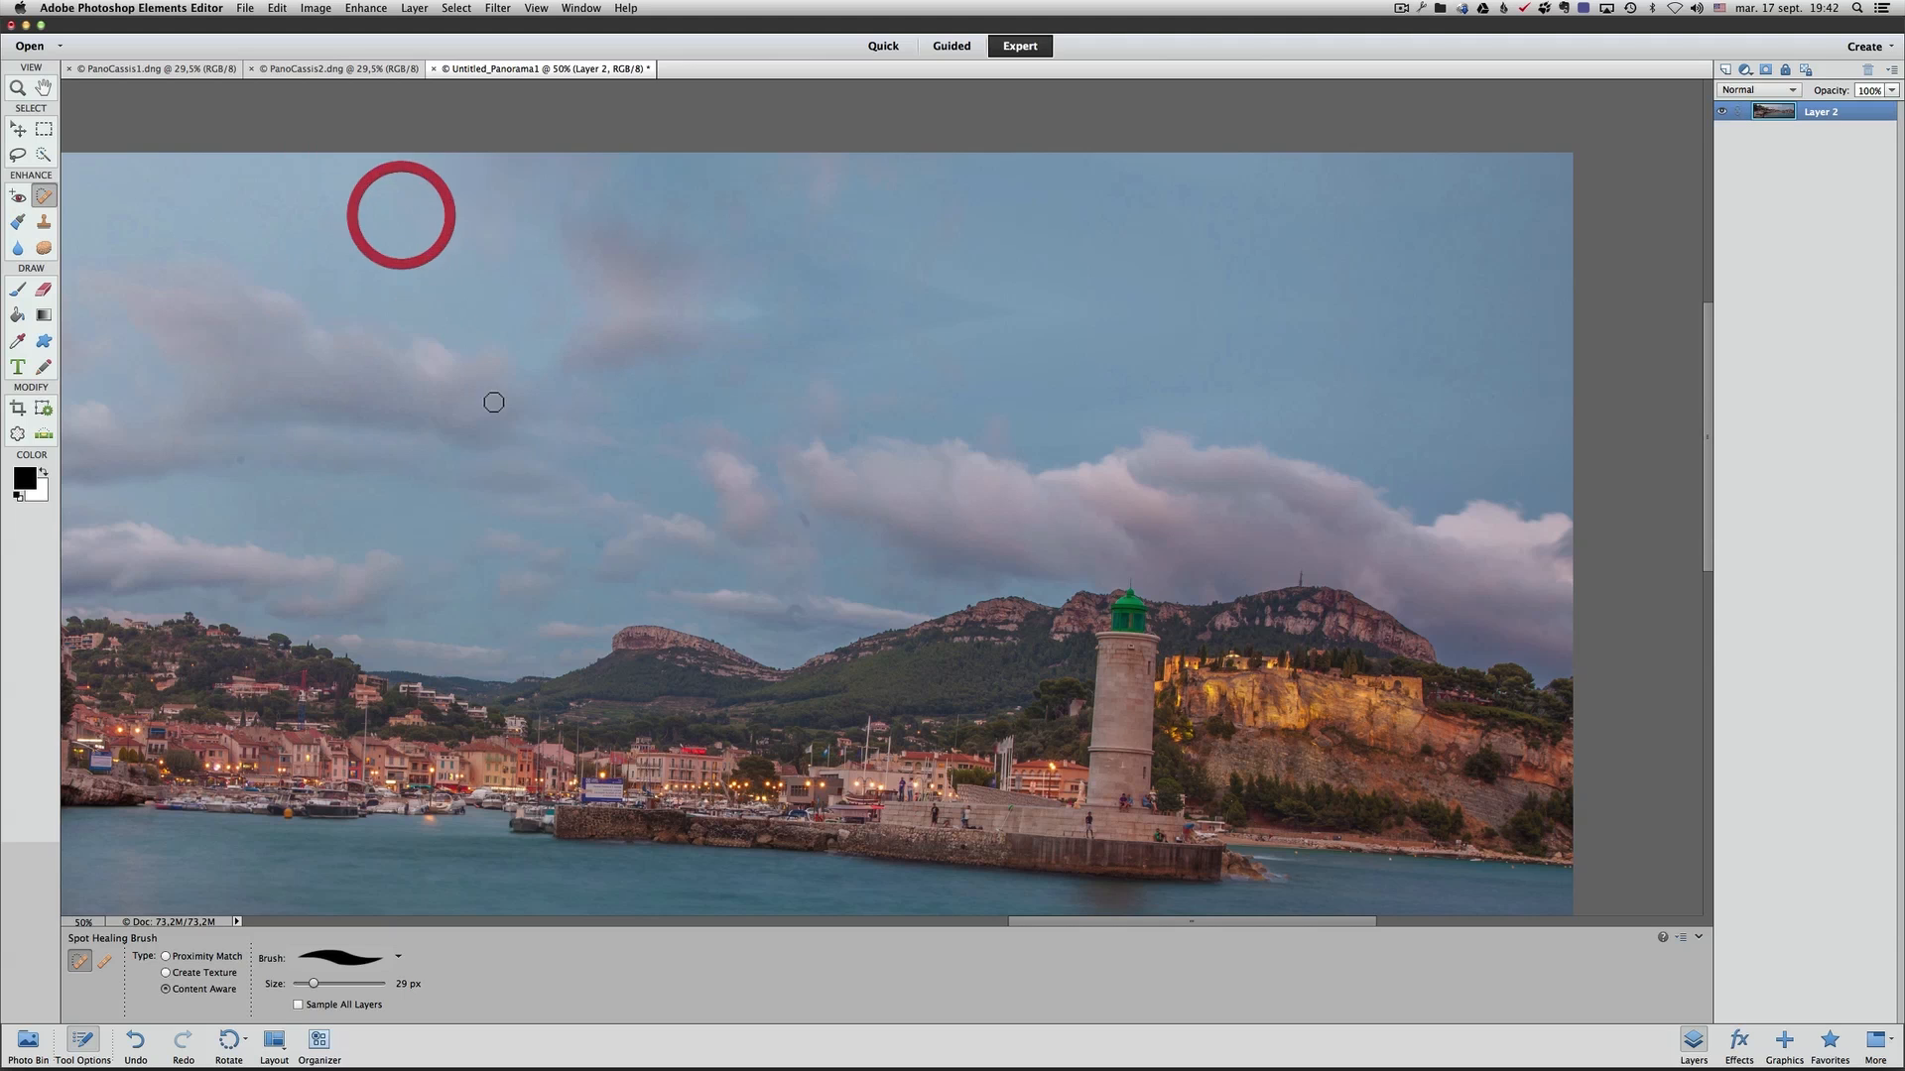
pyautogui.click(601, 541)
pyautogui.click(810, 523)
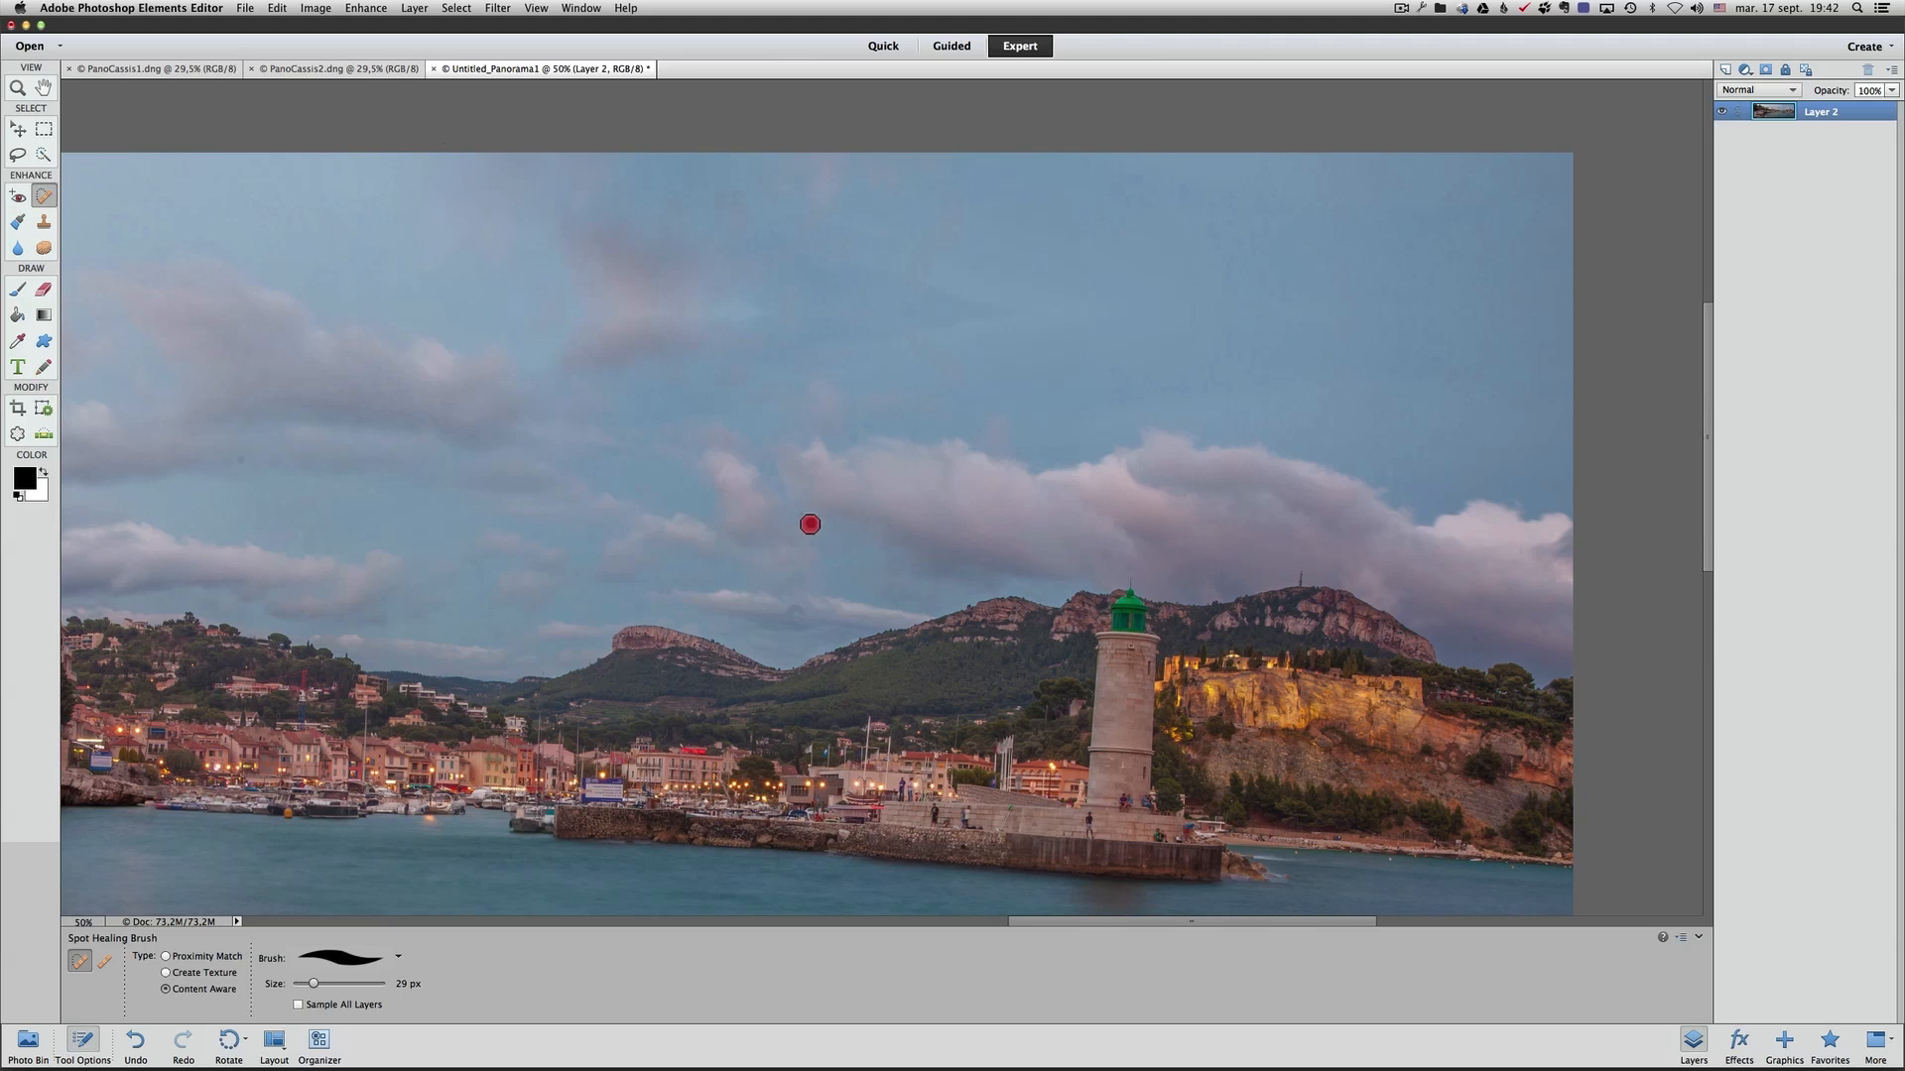
pyautogui.click(854, 435)
pyautogui.click(862, 422)
pyautogui.click(853, 409)
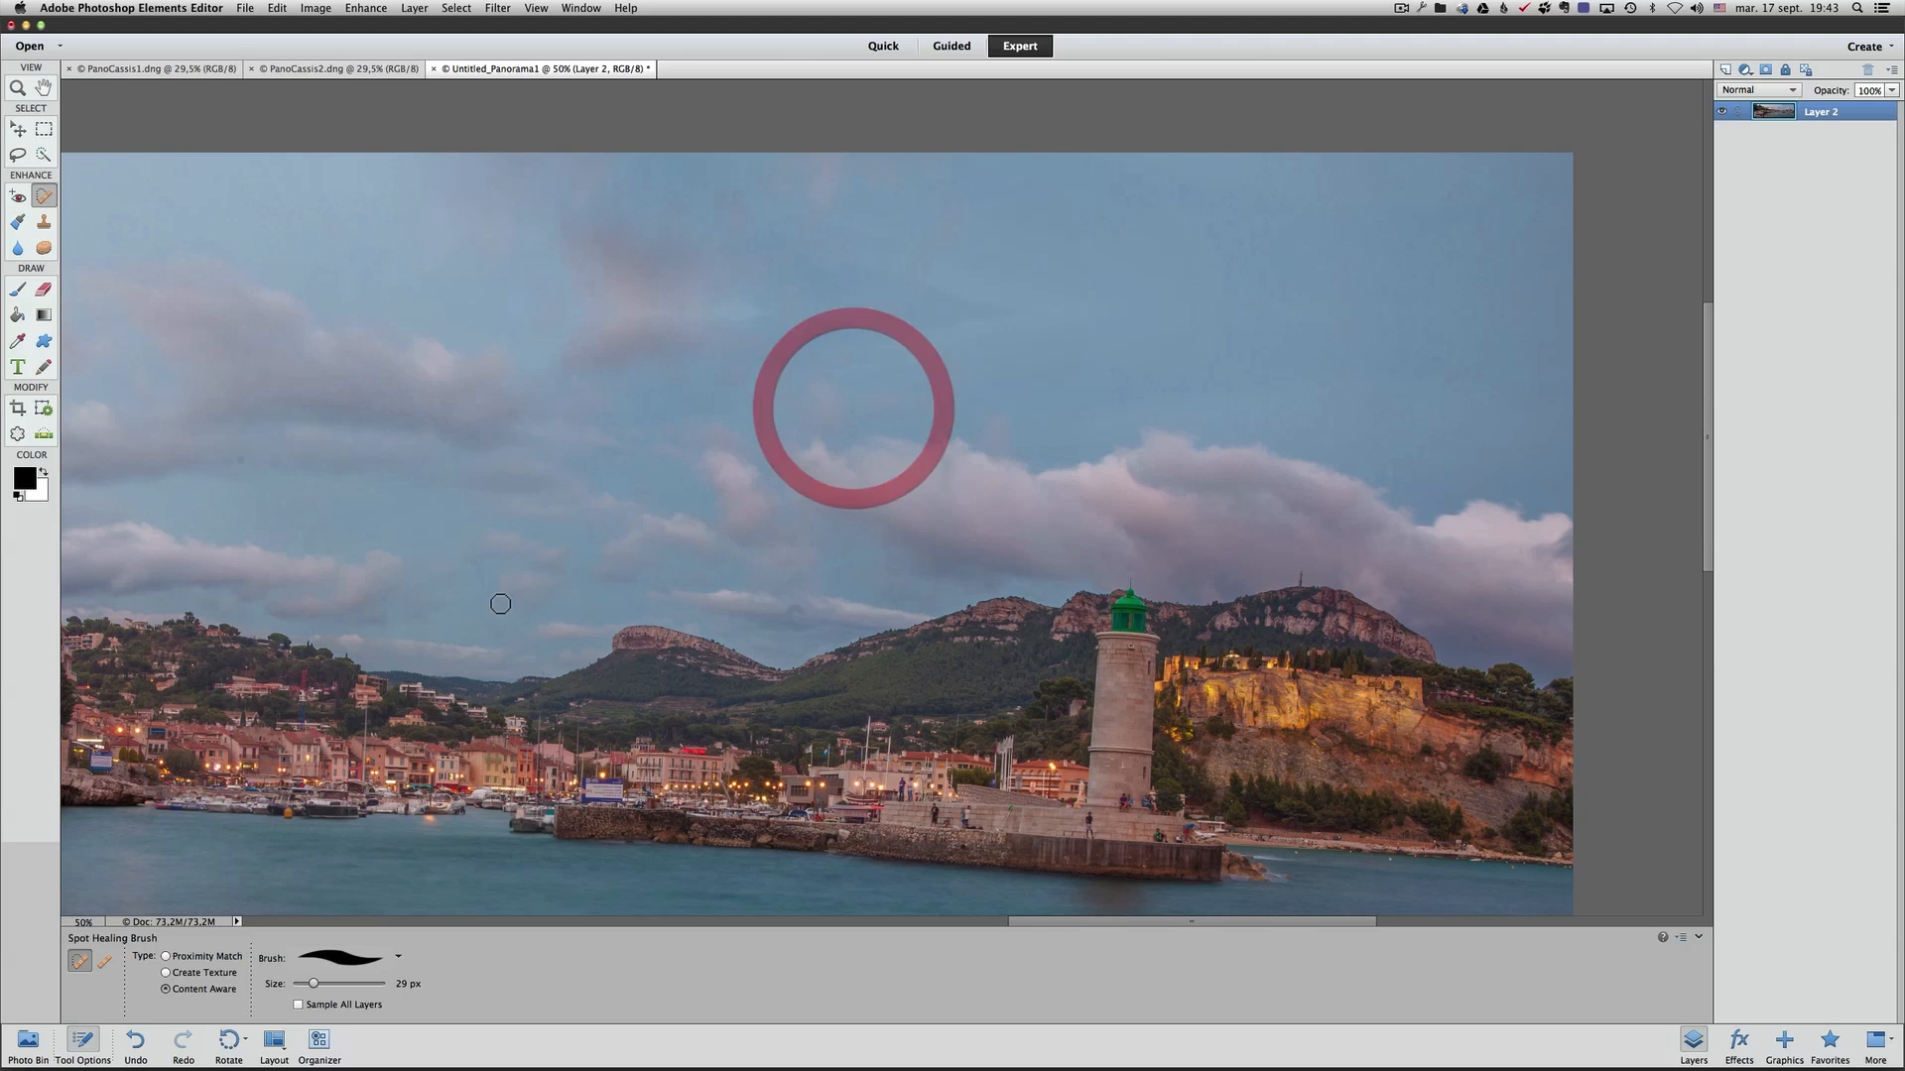
pyautogui.click(242, 460)
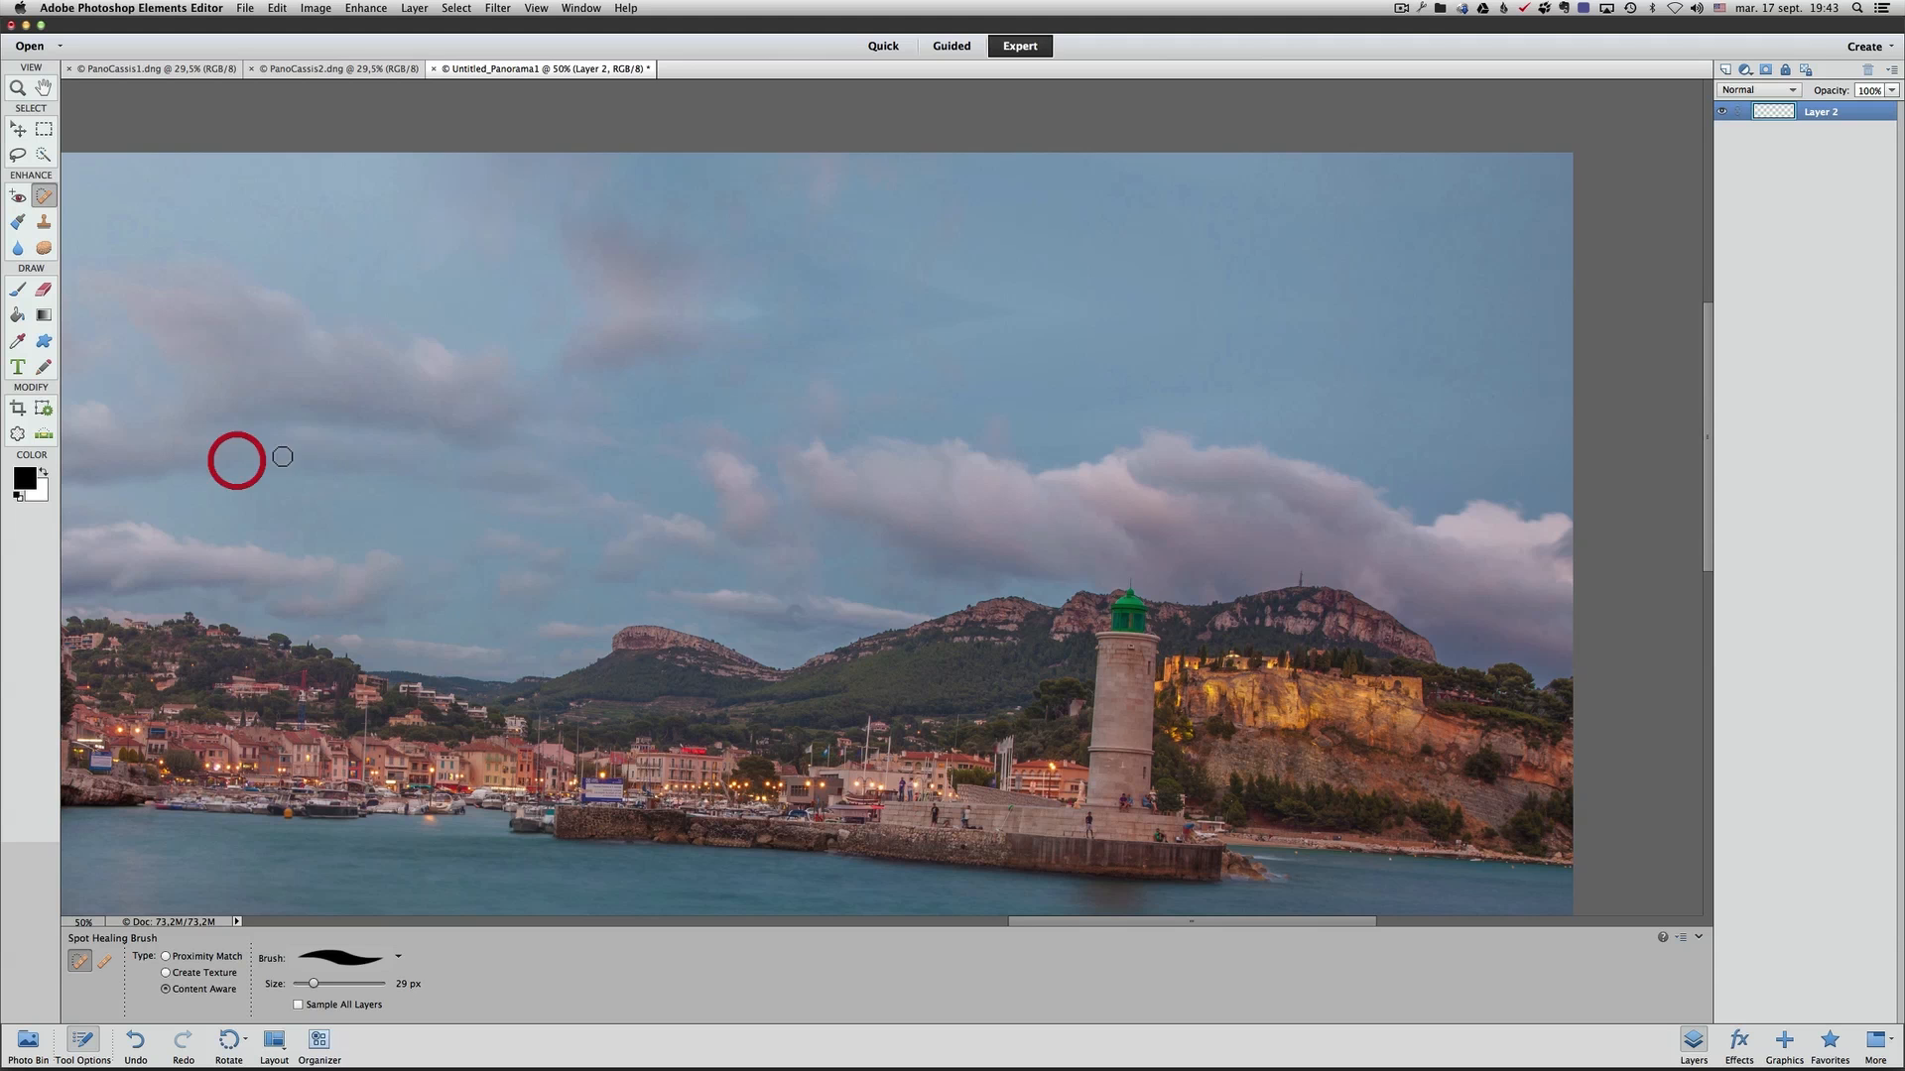
# Heal the remaining dust spots in the sky over the cliffside houses and trees
pyautogui.moveTo(259, 438)
pyautogui.mouseDown()
pyautogui.moveTo(740, 426)
pyautogui.moveTo(1014, 450)
pyautogui.mouseUp()
pyautogui.click(462, 288)
pyautogui.moveTo(468, 284); pyautogui.dragTo(447, 274)
pyautogui.moveTo(437, 411)
pyautogui.mouseDown()
pyautogui.moveTo(392, 418)
pyautogui.moveTo(391, 379)
pyautogui.moveTo(672, 354)
pyautogui.mouseUp()
pyautogui.moveTo(501, 291)
pyautogui.mouseDown()
pyautogui.moveTo(480, 287)
pyautogui.moveTo(782, 319)
pyautogui.moveTo(843, 366)
pyautogui.mouseUp()
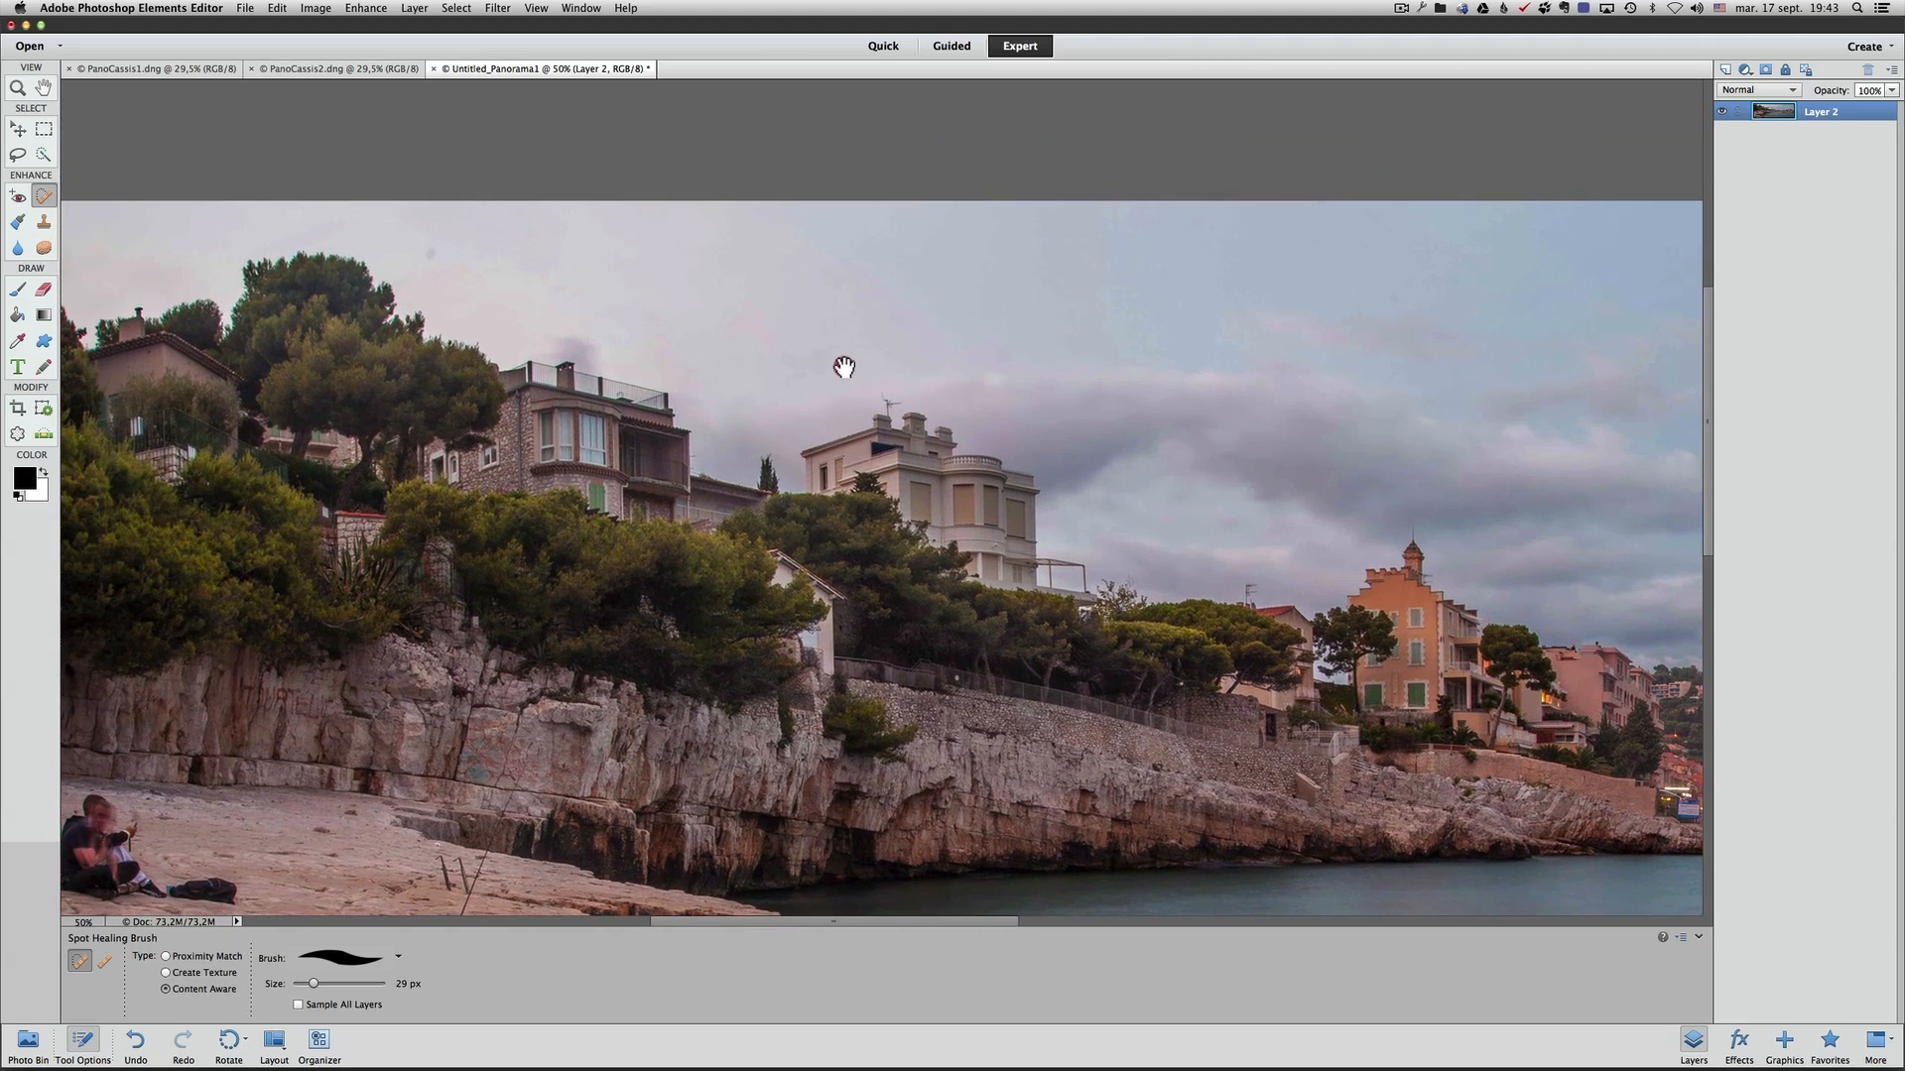
pyautogui.moveTo(423, 256); pyautogui.dragTo(428, 260)
# Heal the spot in the thin low cloud above the hills behind the village and check the rest of the panorama
pyautogui.moveTo(555, 299); pyautogui.dragTo(846, 259)
pyautogui.moveTo(757, 429); pyautogui.dragTo(682, 253)
pyautogui.moveTo(958, 250); pyautogui.dragTo(545, 248)
pyautogui.moveTo(1178, 280); pyautogui.dragTo(757, 289)
pyautogui.moveTo(1242, 337)
pyautogui.mouseDown()
pyautogui.moveTo(787, 352)
pyautogui.moveTo(910, 348)
pyautogui.mouseUp()
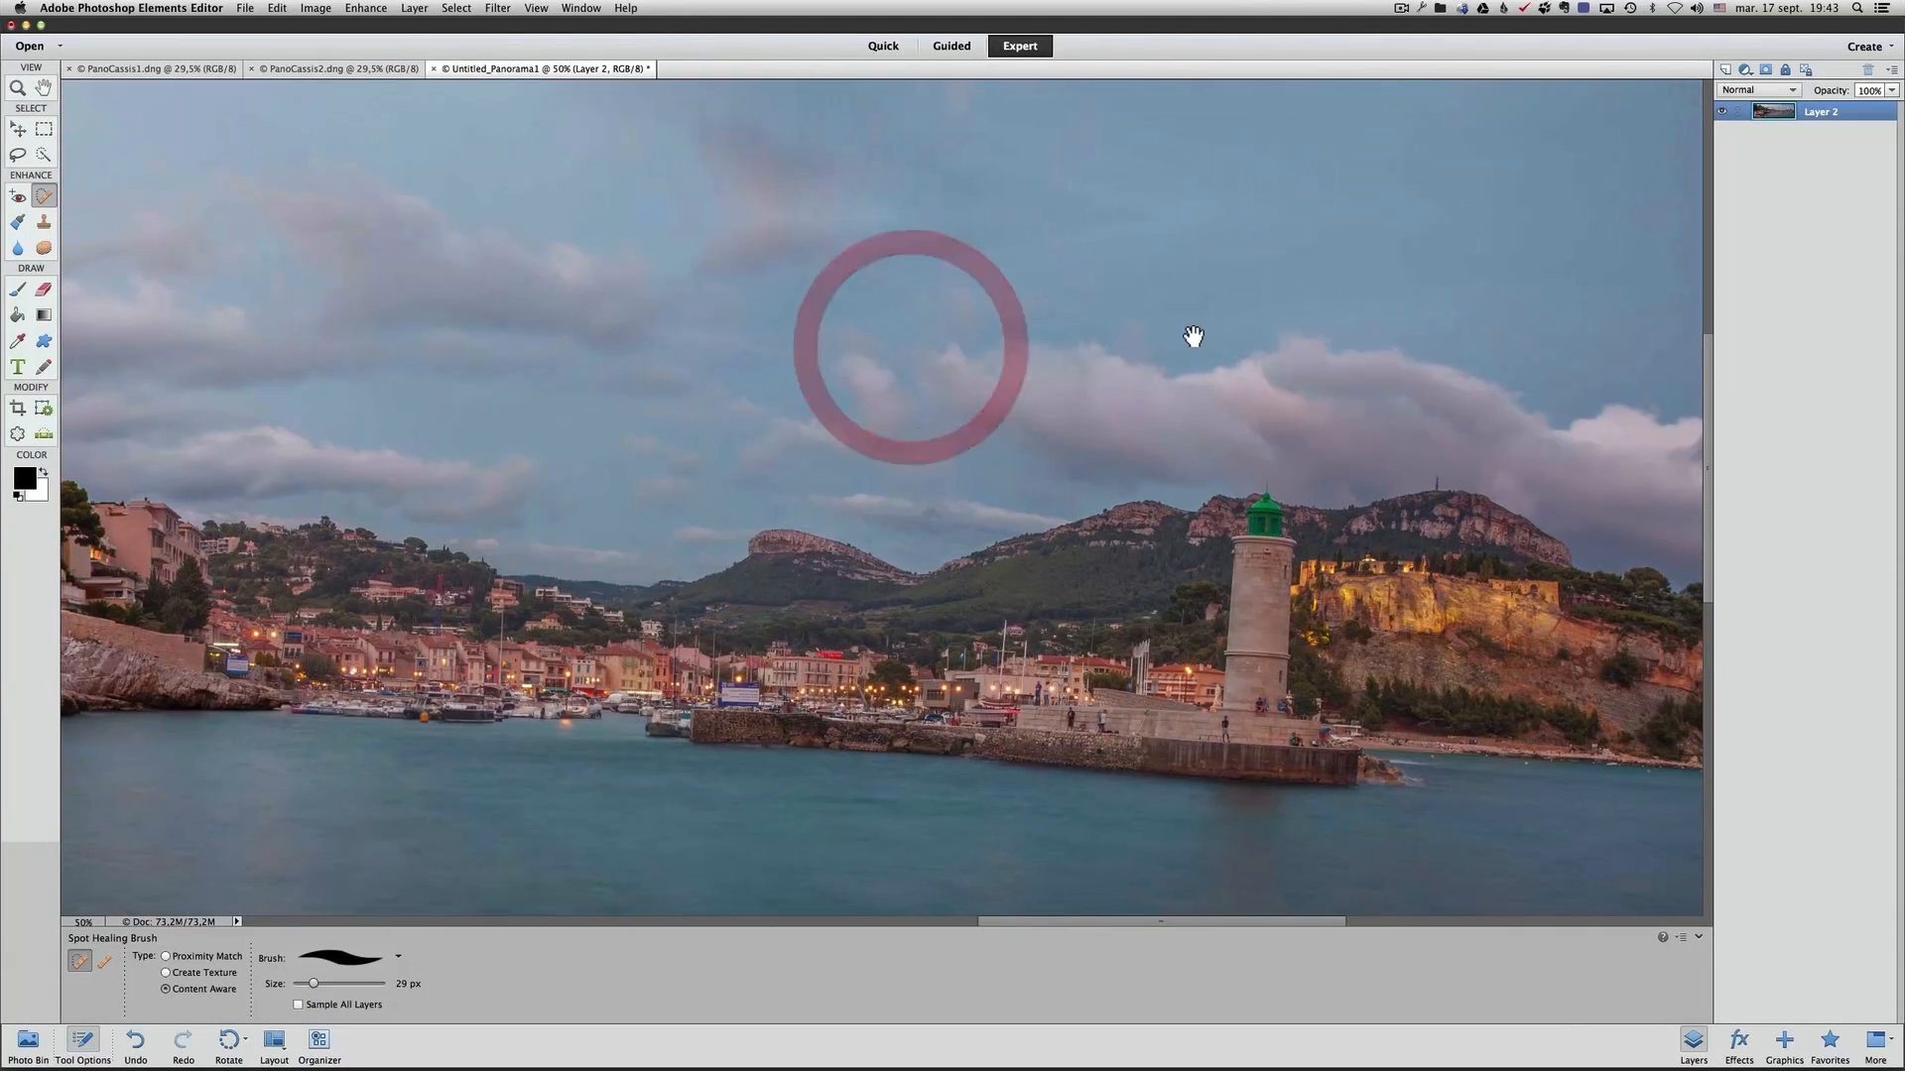
pyautogui.moveTo(914, 508); pyautogui.dragTo(953, 518)
pyautogui.moveTo(1111, 461); pyautogui.dragTo(710, 444)
pyautogui.moveTo(729, 333); pyautogui.dragTo(801, 393)
pyautogui.moveTo(859, 455); pyautogui.dragTo(935, 374)
pyautogui.scroll(-3, 935, 382)
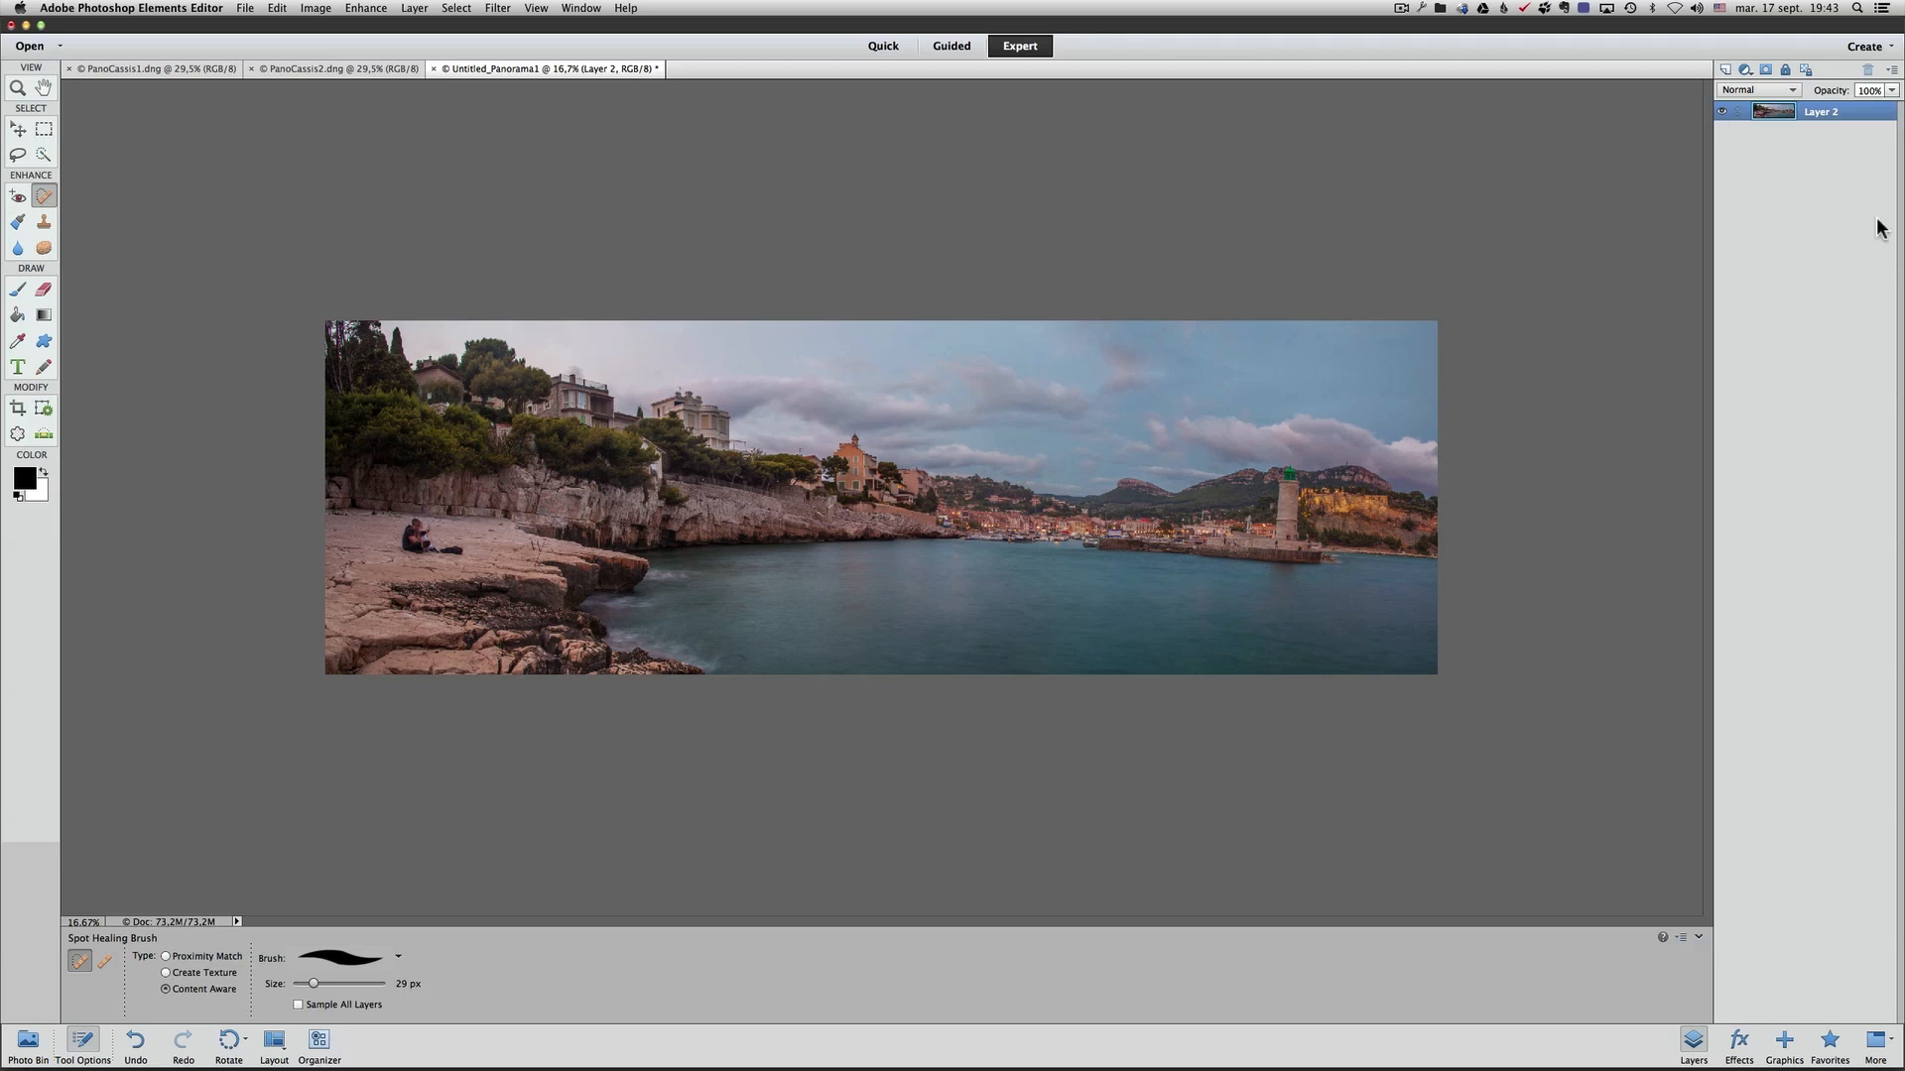
# Add a new empty layer above the panorama and set its blend mode to Overlay
pyautogui.click(1726, 70)
pyautogui.click(1759, 89)
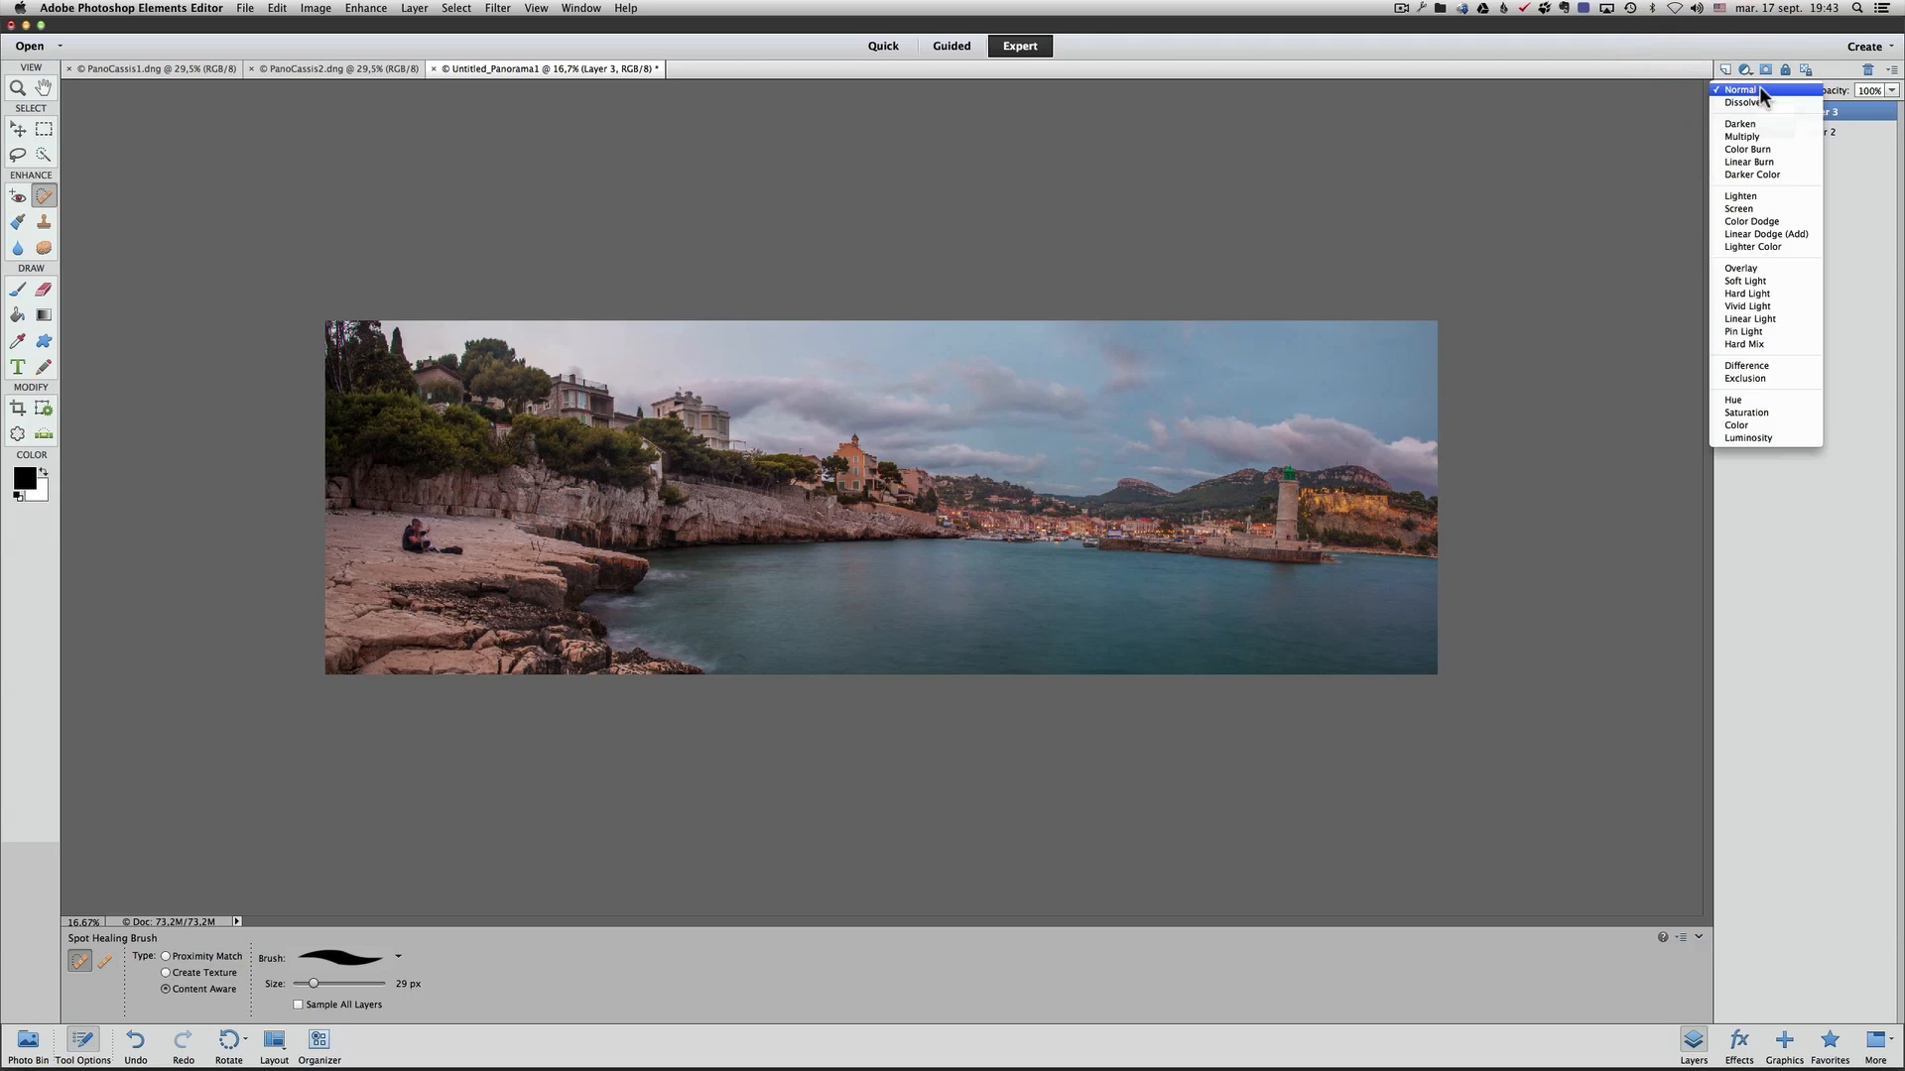
pyautogui.click(1774, 267)
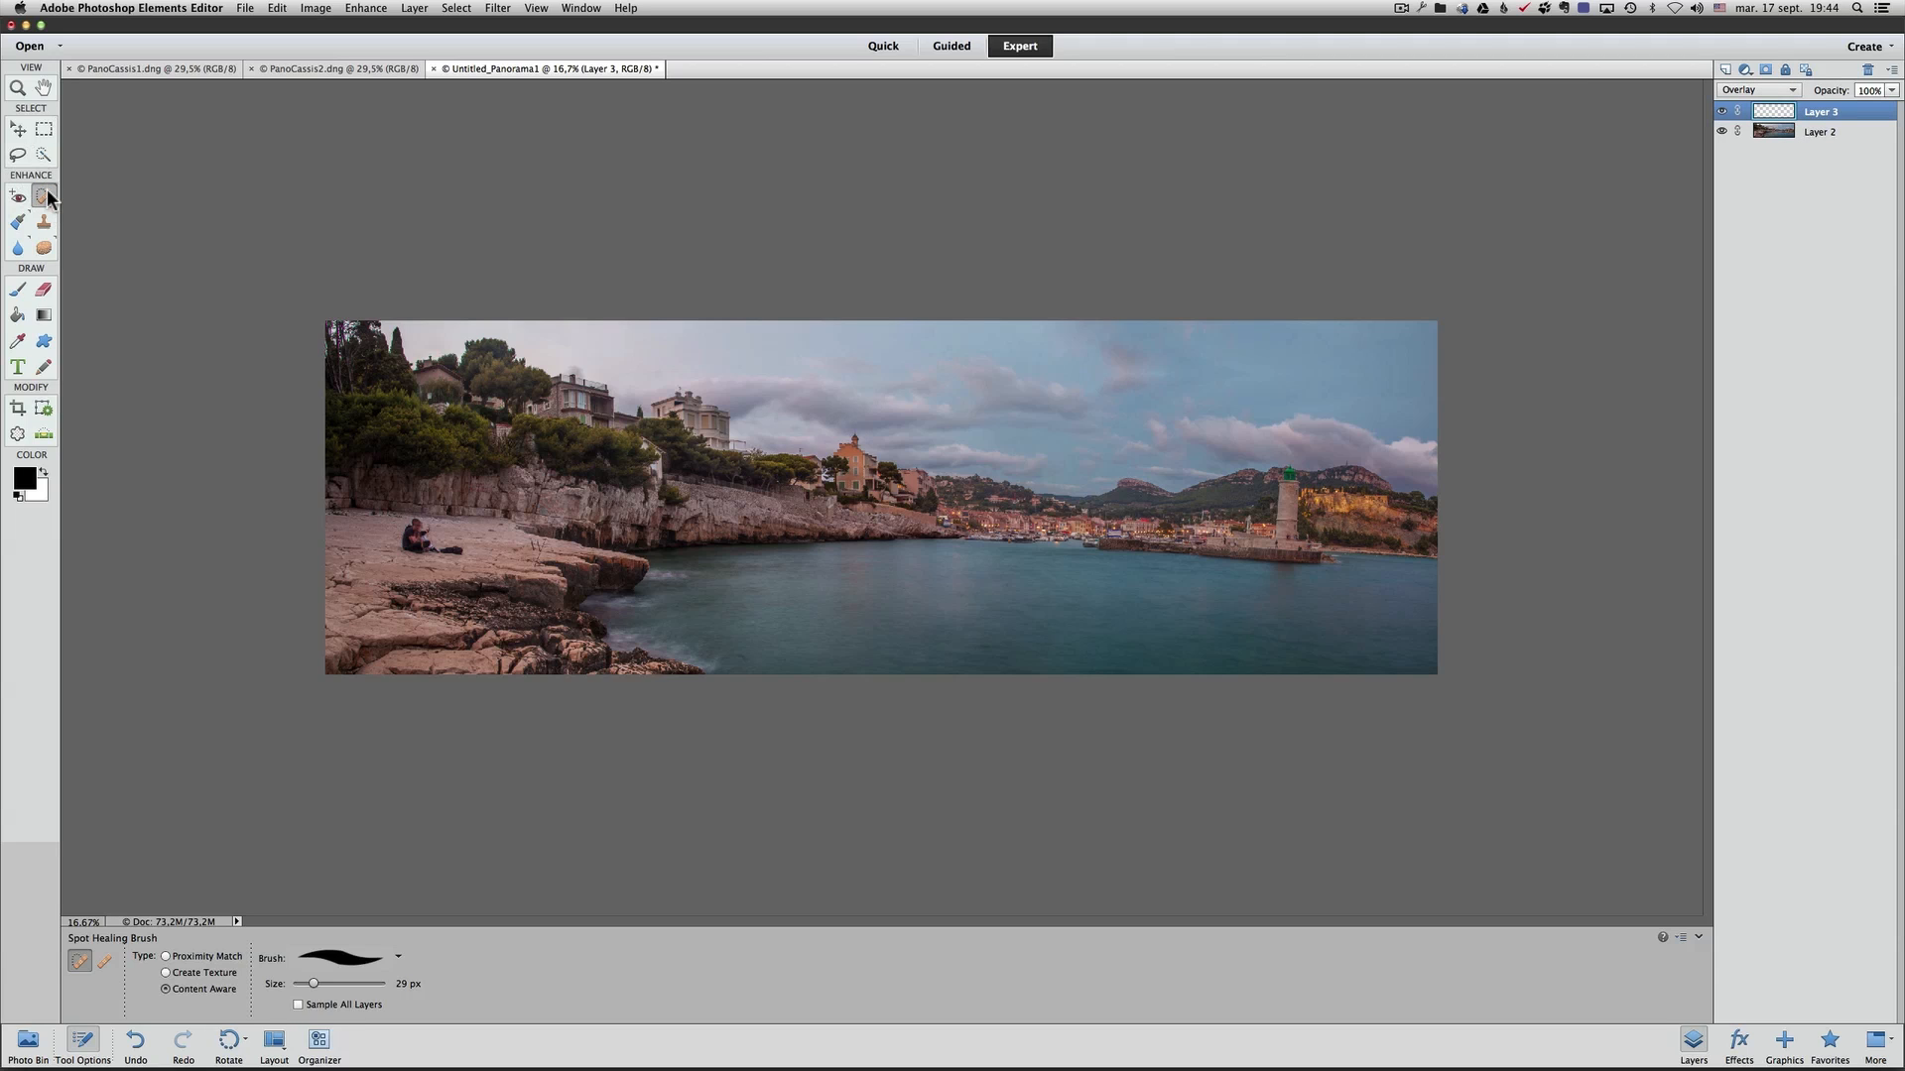
# Brighten the sea on the Overlay layer by painting it with a white 756 px brush at 18% opacity
pyautogui.click(17, 291)
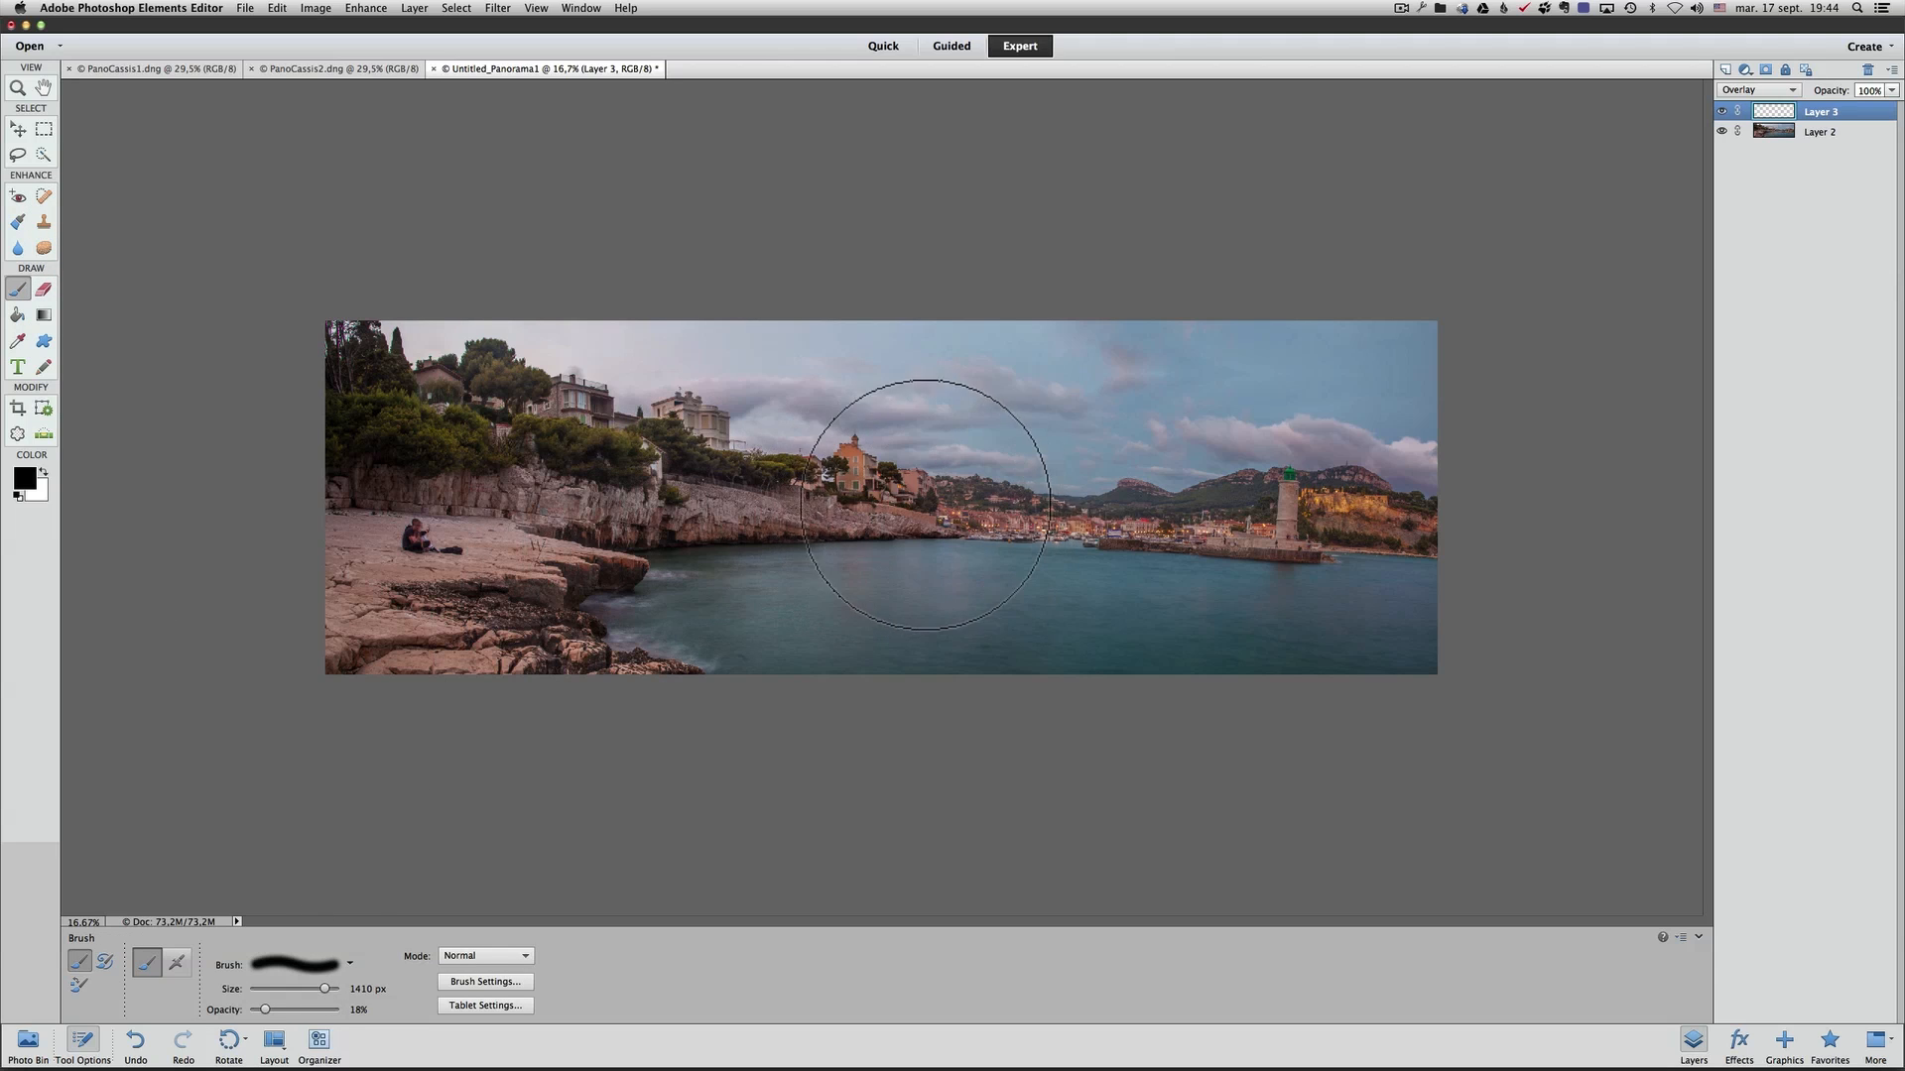
pyautogui.moveTo(325, 990); pyautogui.dragTo(322, 992)
pyautogui.click(43, 475)
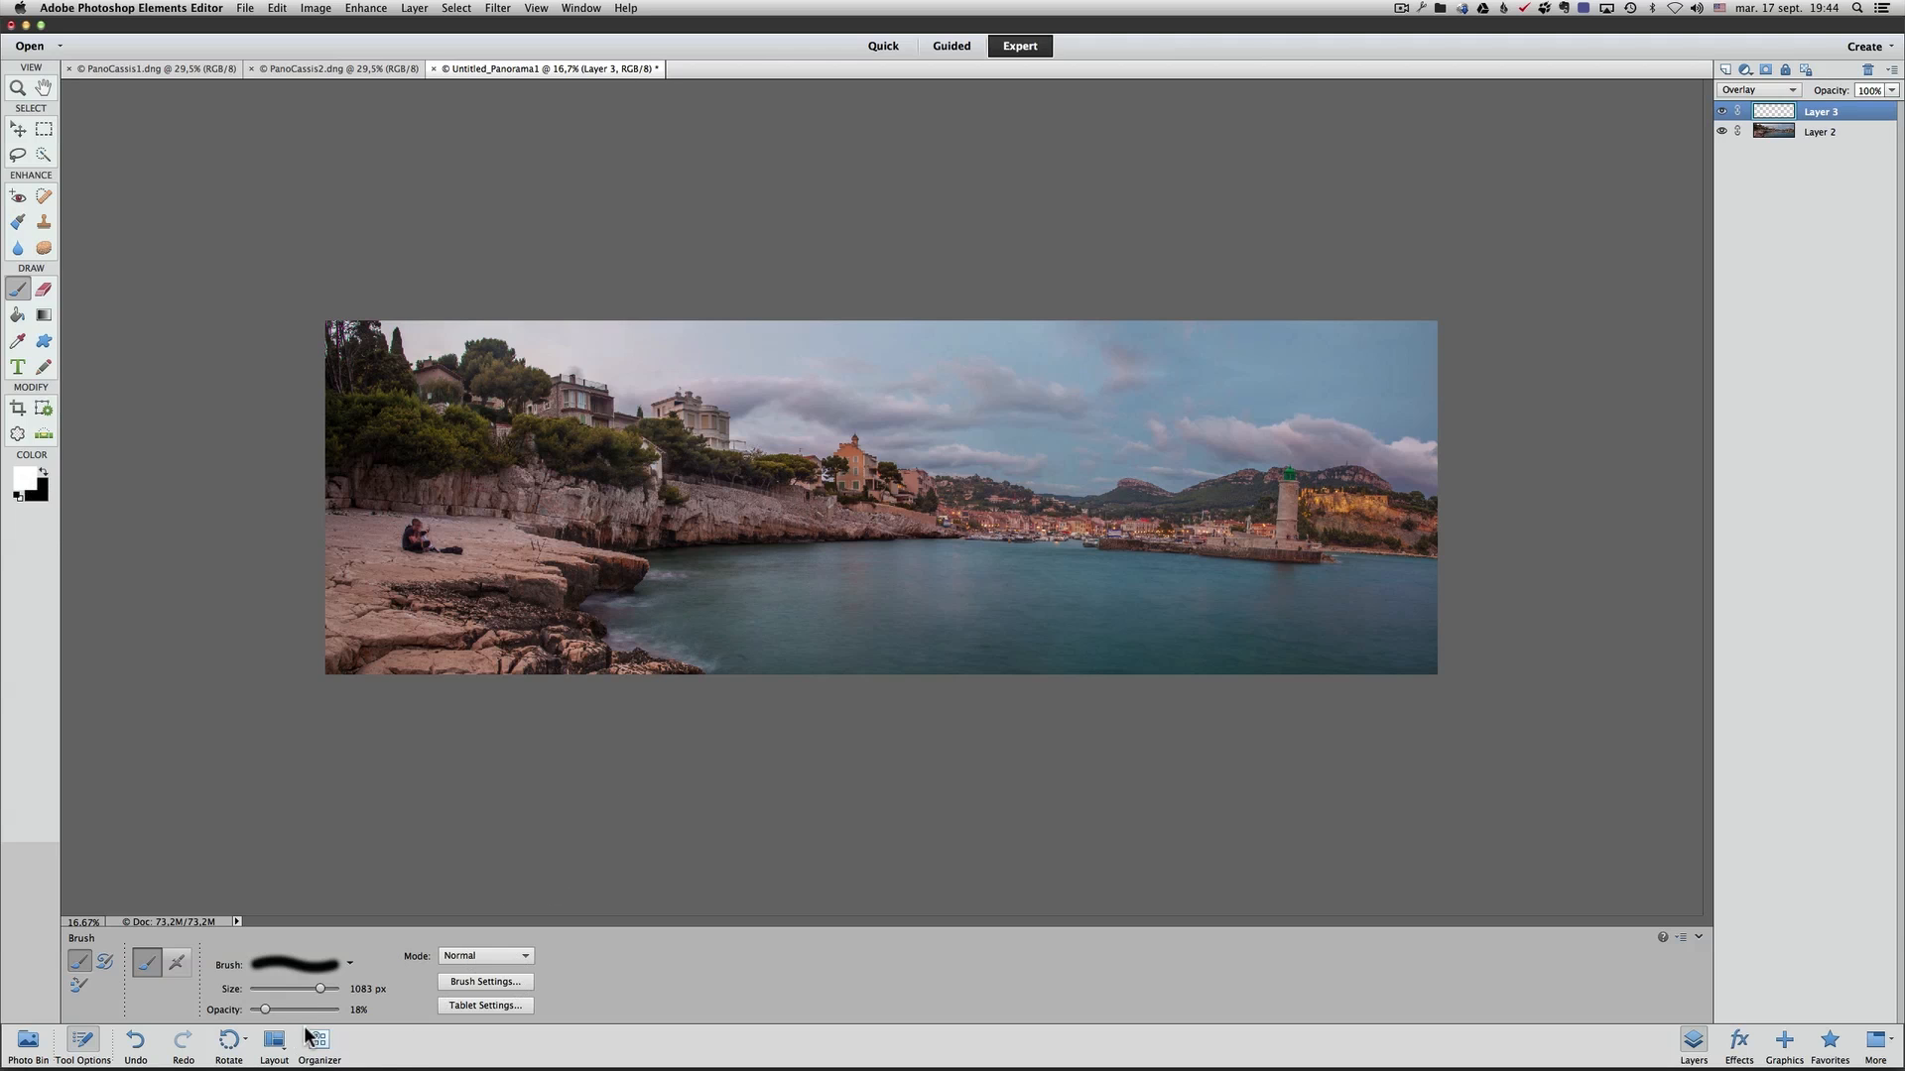
pyautogui.moveTo(319, 987); pyautogui.dragTo(317, 988)
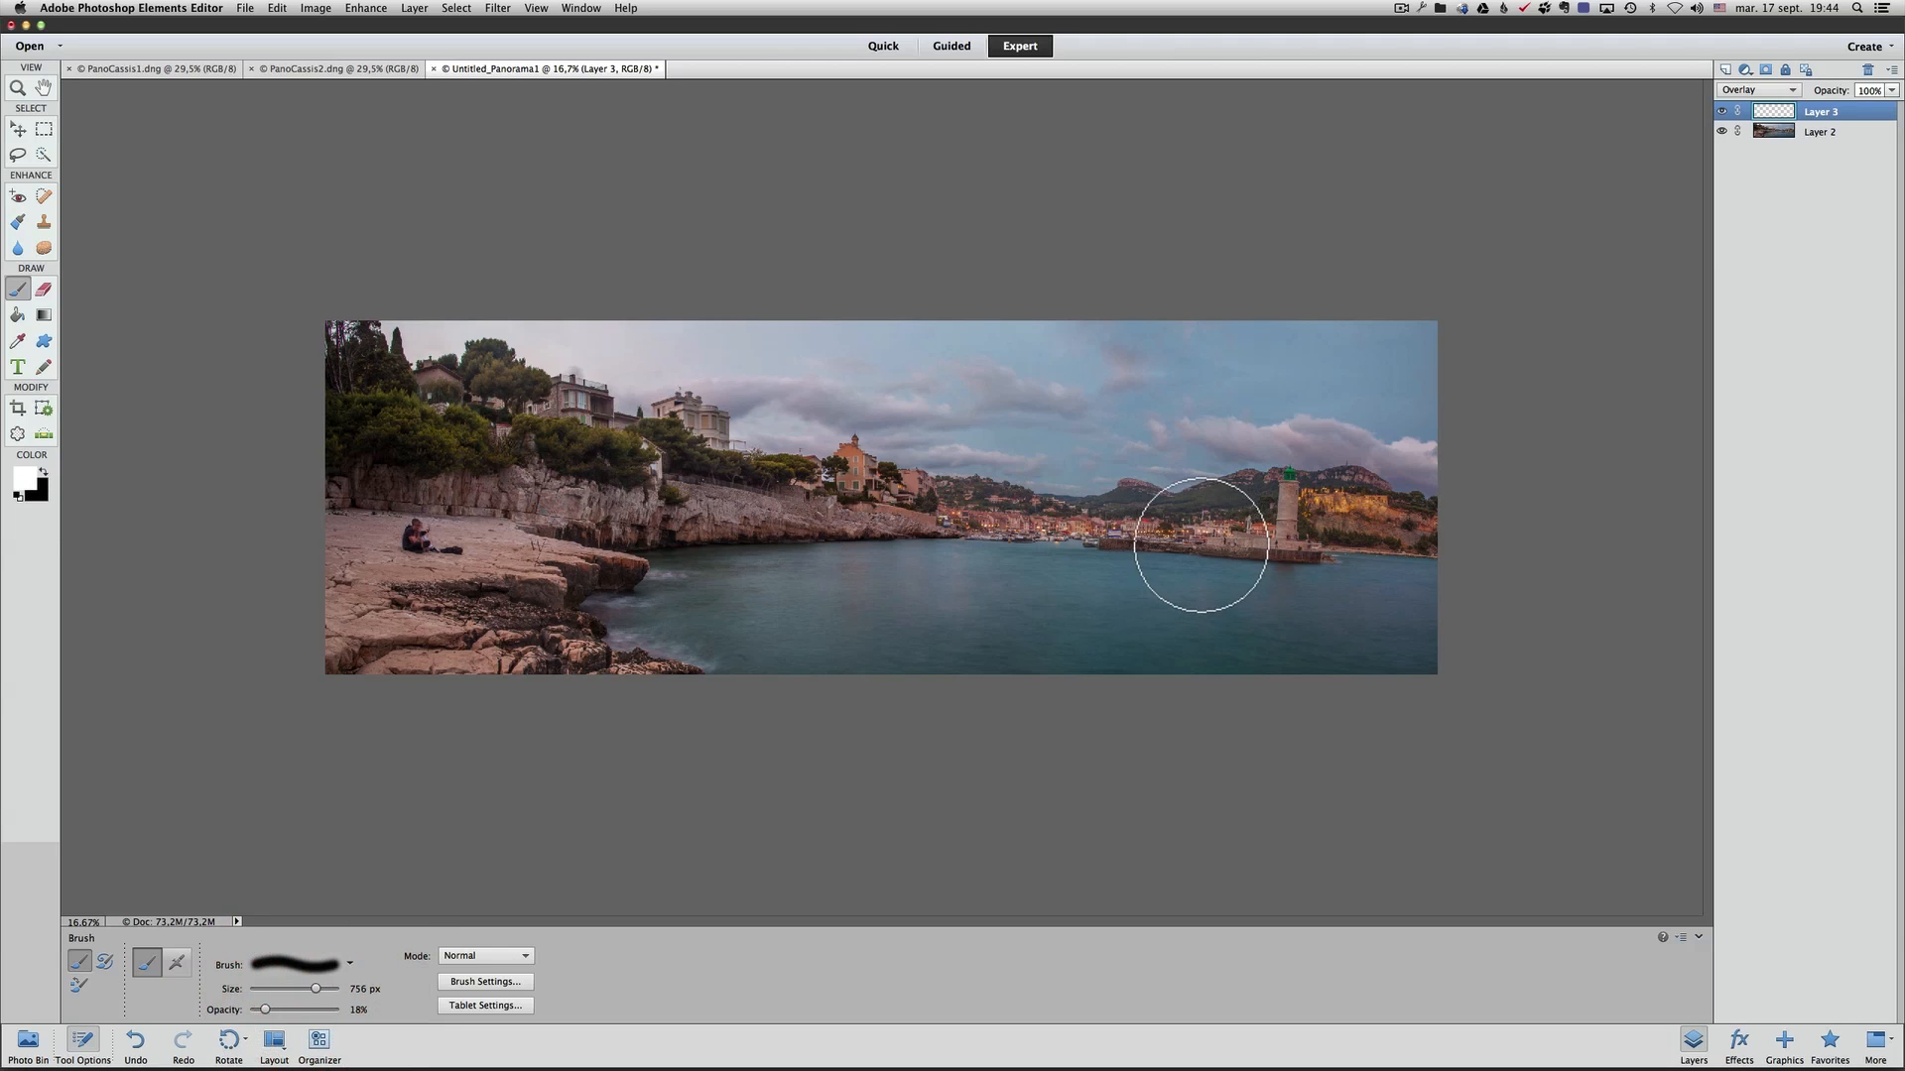
pyautogui.moveTo(1403, 586)
pyautogui.mouseDown()
pyautogui.moveTo(929, 568)
pyautogui.moveTo(700, 607)
pyautogui.moveTo(949, 585)
pyautogui.moveTo(827, 640)
pyautogui.mouseUp()
pyautogui.moveTo(1115, 626); pyautogui.dragTo(979, 638)
pyautogui.moveTo(1335, 656); pyautogui.dragTo(1266, 665)
pyautogui.moveTo(938, 579); pyautogui.dragTo(821, 598)
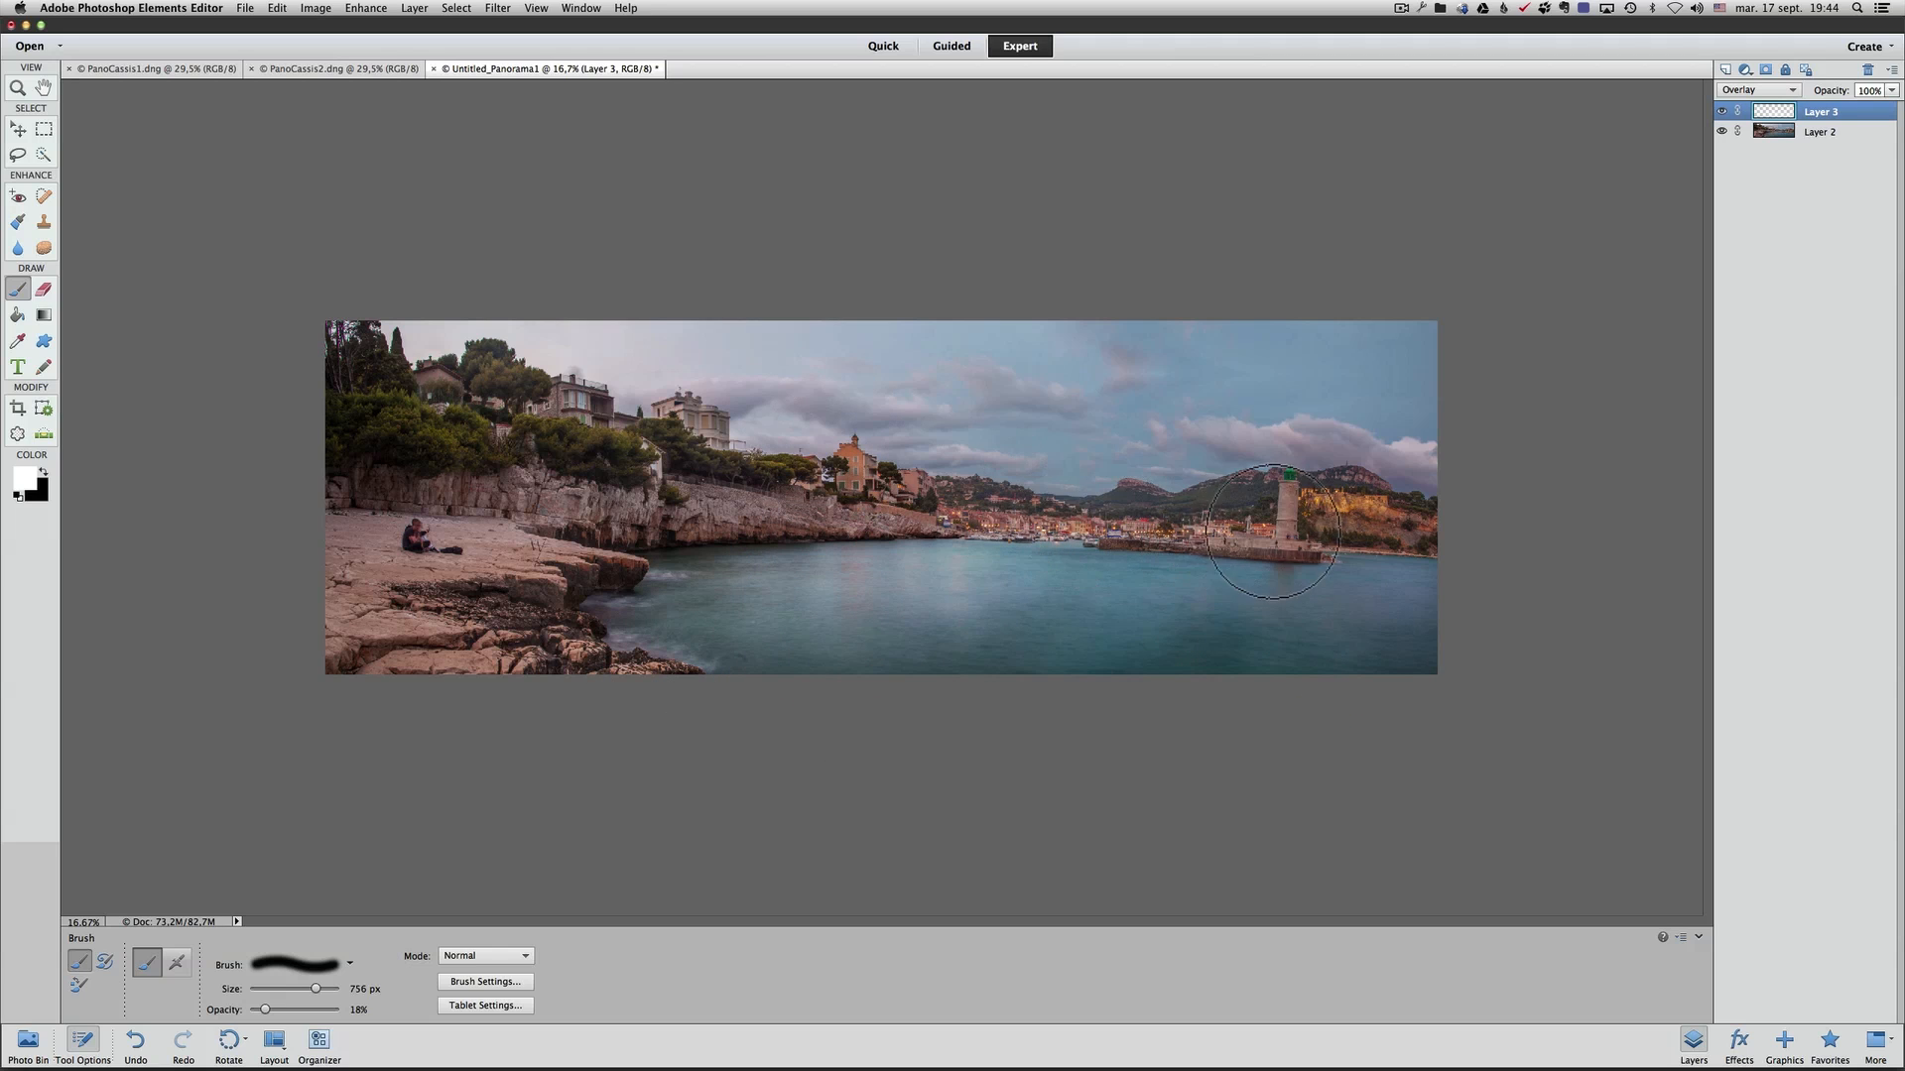
# Lighten the hillside behind the lighthouse, the foreground rocks and the water along the shore with the white brush
pyautogui.moveTo(617, 603)
pyautogui.mouseDown()
pyautogui.moveTo(571, 634)
pyautogui.moveTo(609, 666)
pyautogui.moveTo(461, 596)
pyautogui.moveTo(647, 451)
pyautogui.moveTo(1093, 523)
pyautogui.moveTo(1142, 550)
pyautogui.moveTo(1266, 537)
pyautogui.moveTo(1291, 512)
pyautogui.moveTo(1301, 533)
pyautogui.moveTo(1307, 495)
pyautogui.moveTo(1368, 522)
pyautogui.mouseUp()
pyautogui.click(1372, 501)
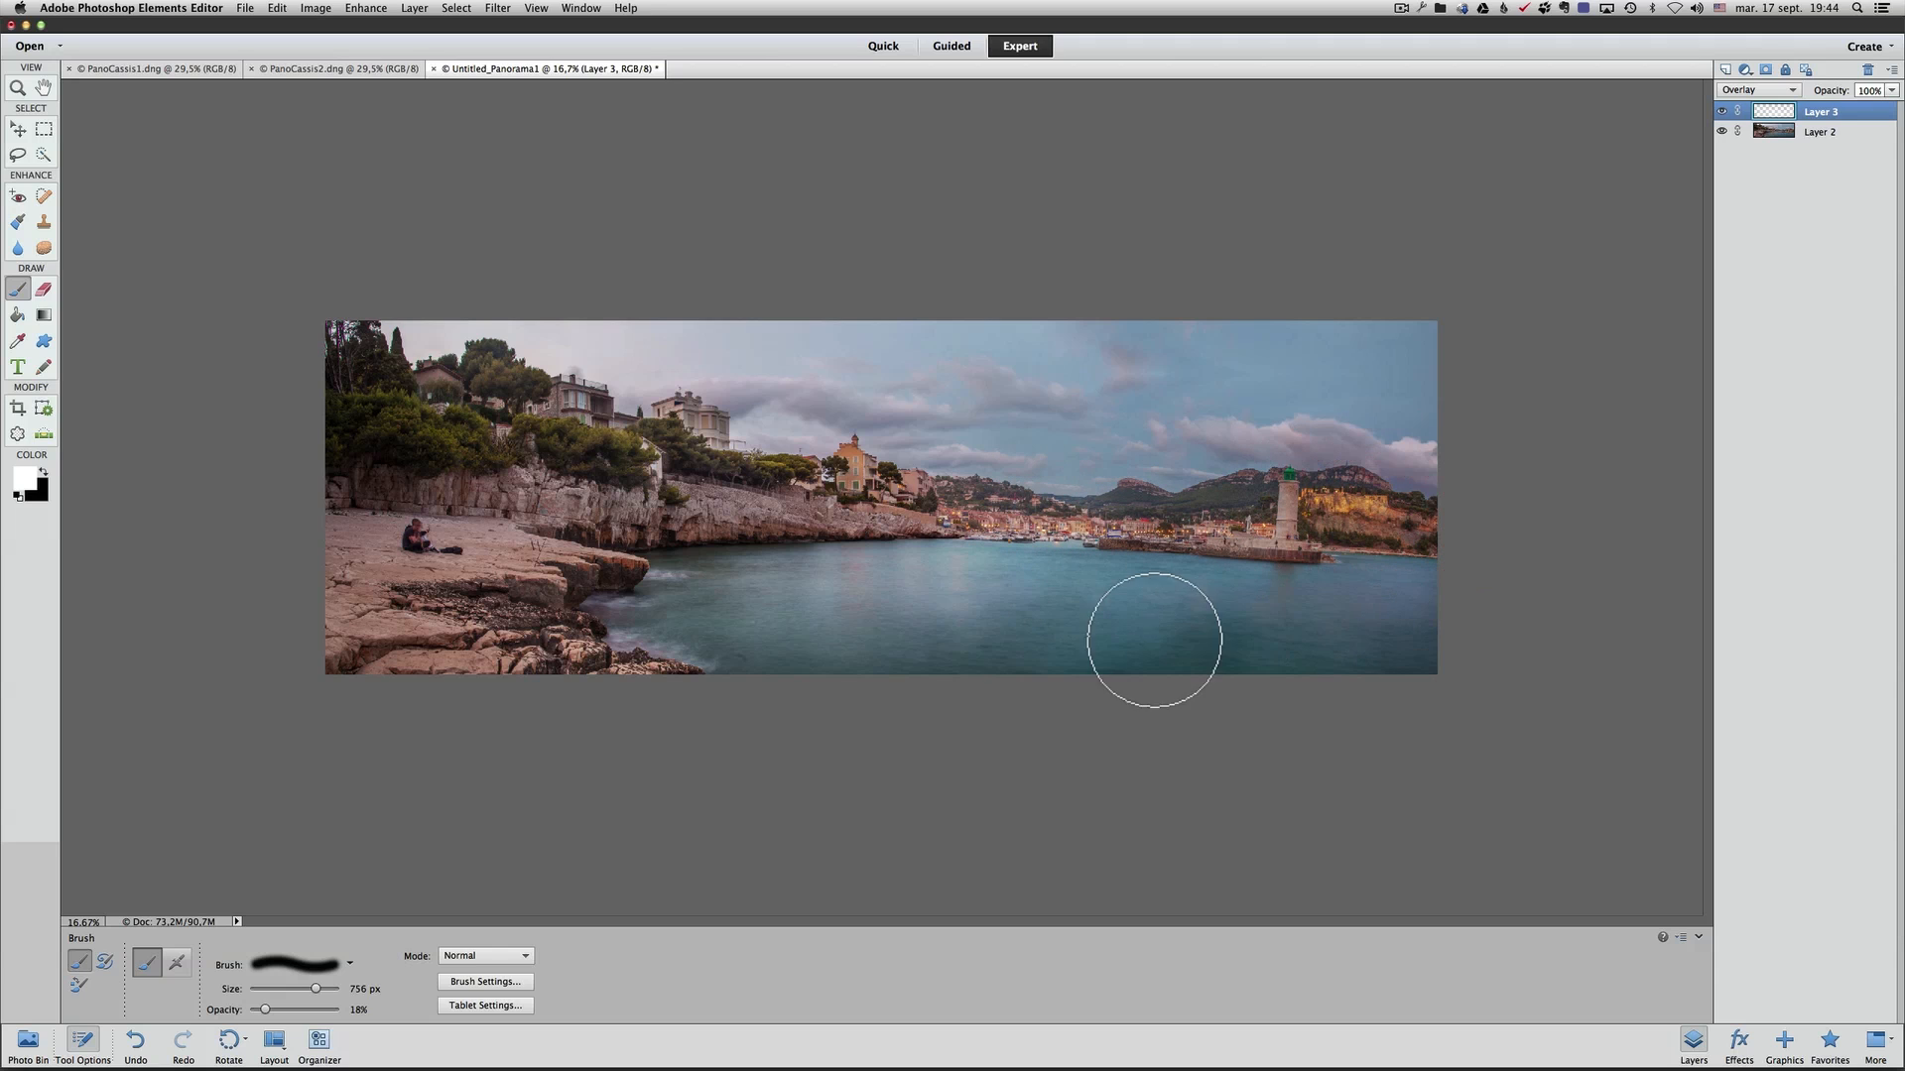
pyautogui.click(599, 553)
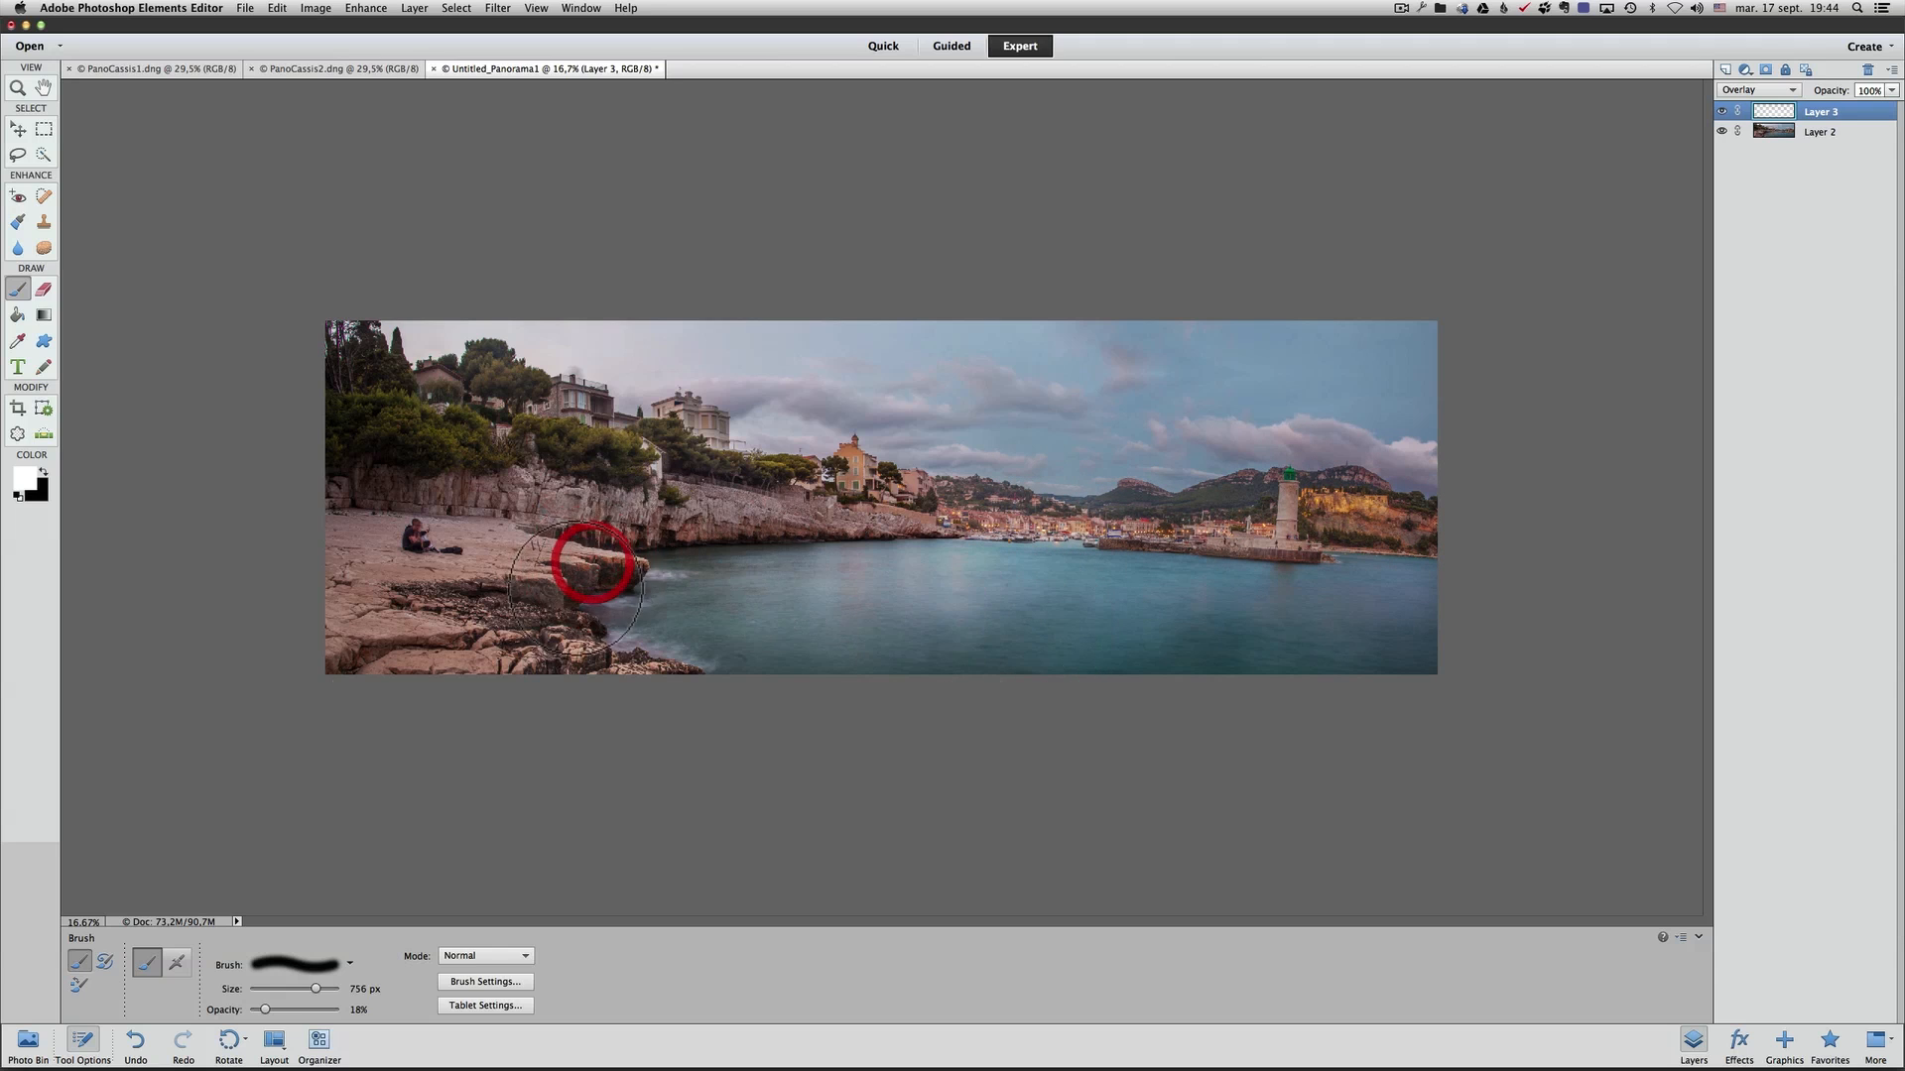
pyautogui.click(387, 672)
pyautogui.click(613, 639)
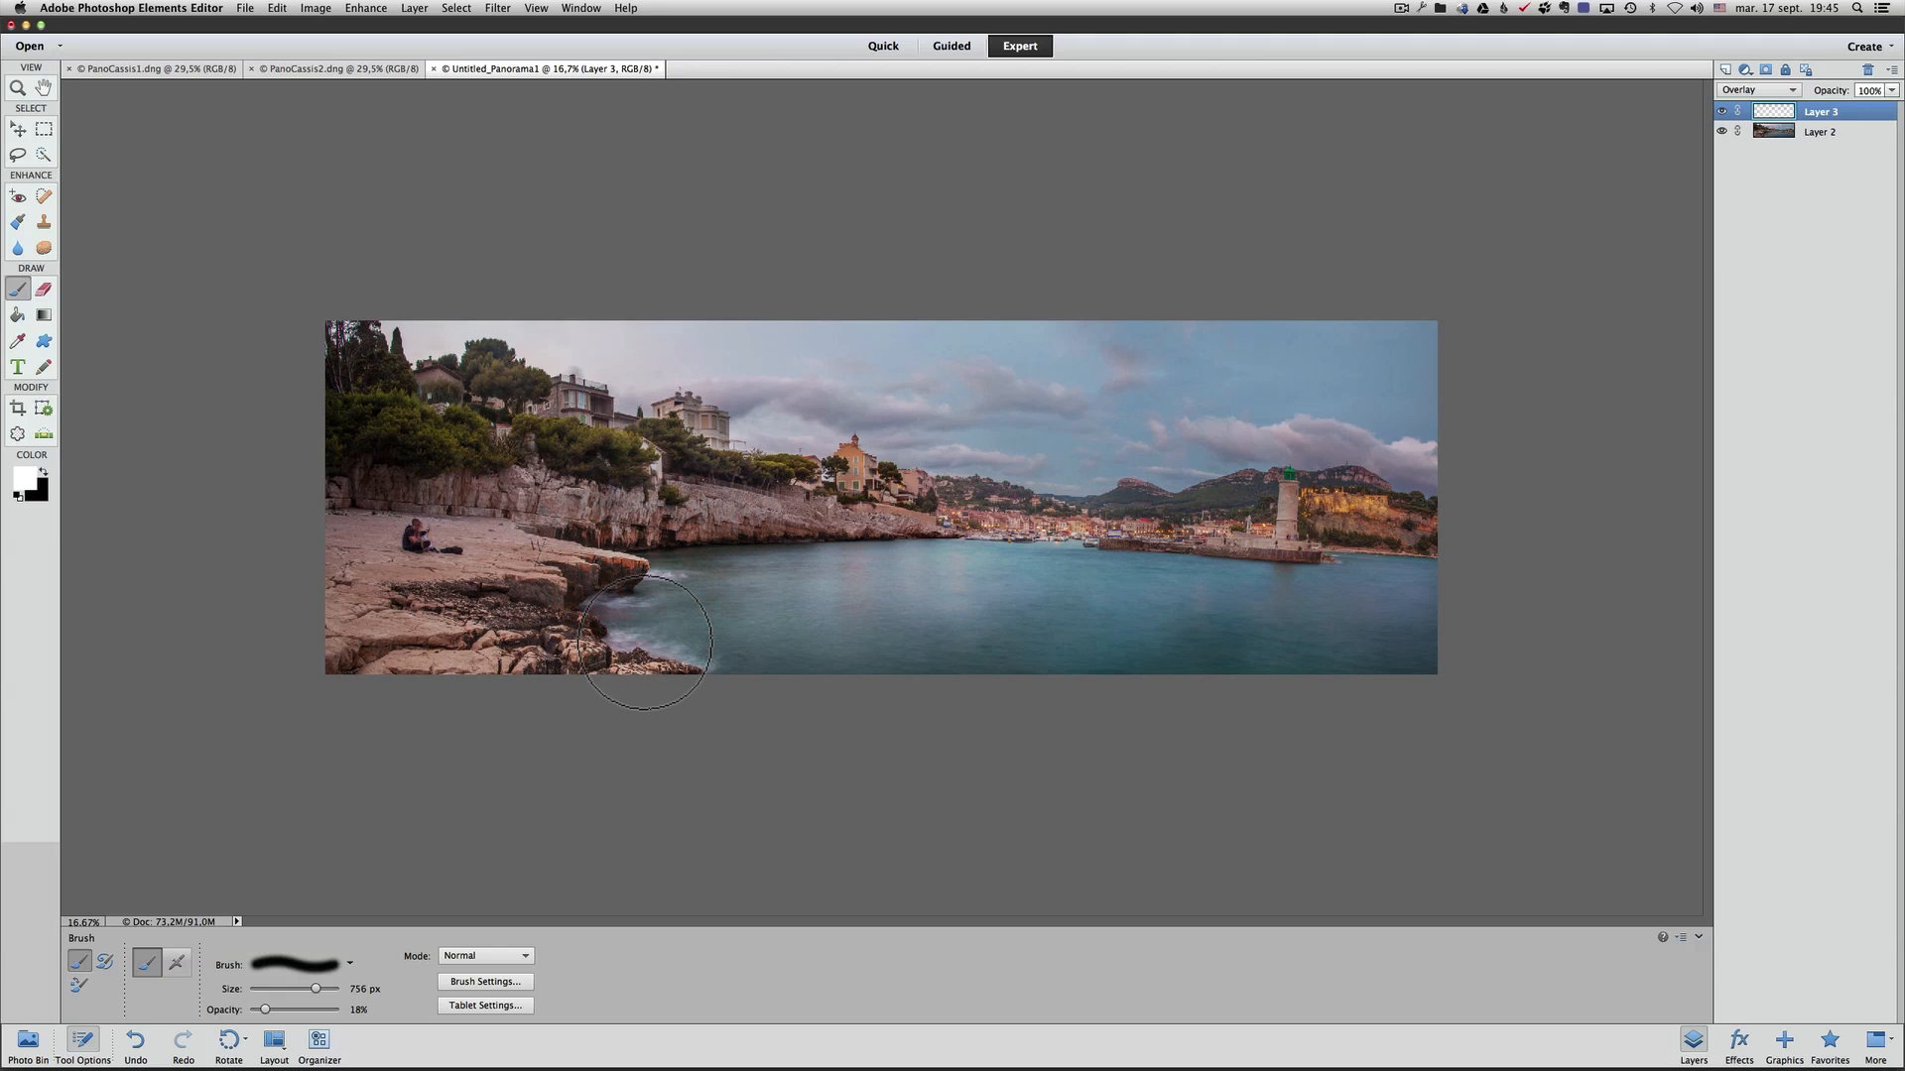
pyautogui.click(742, 541)
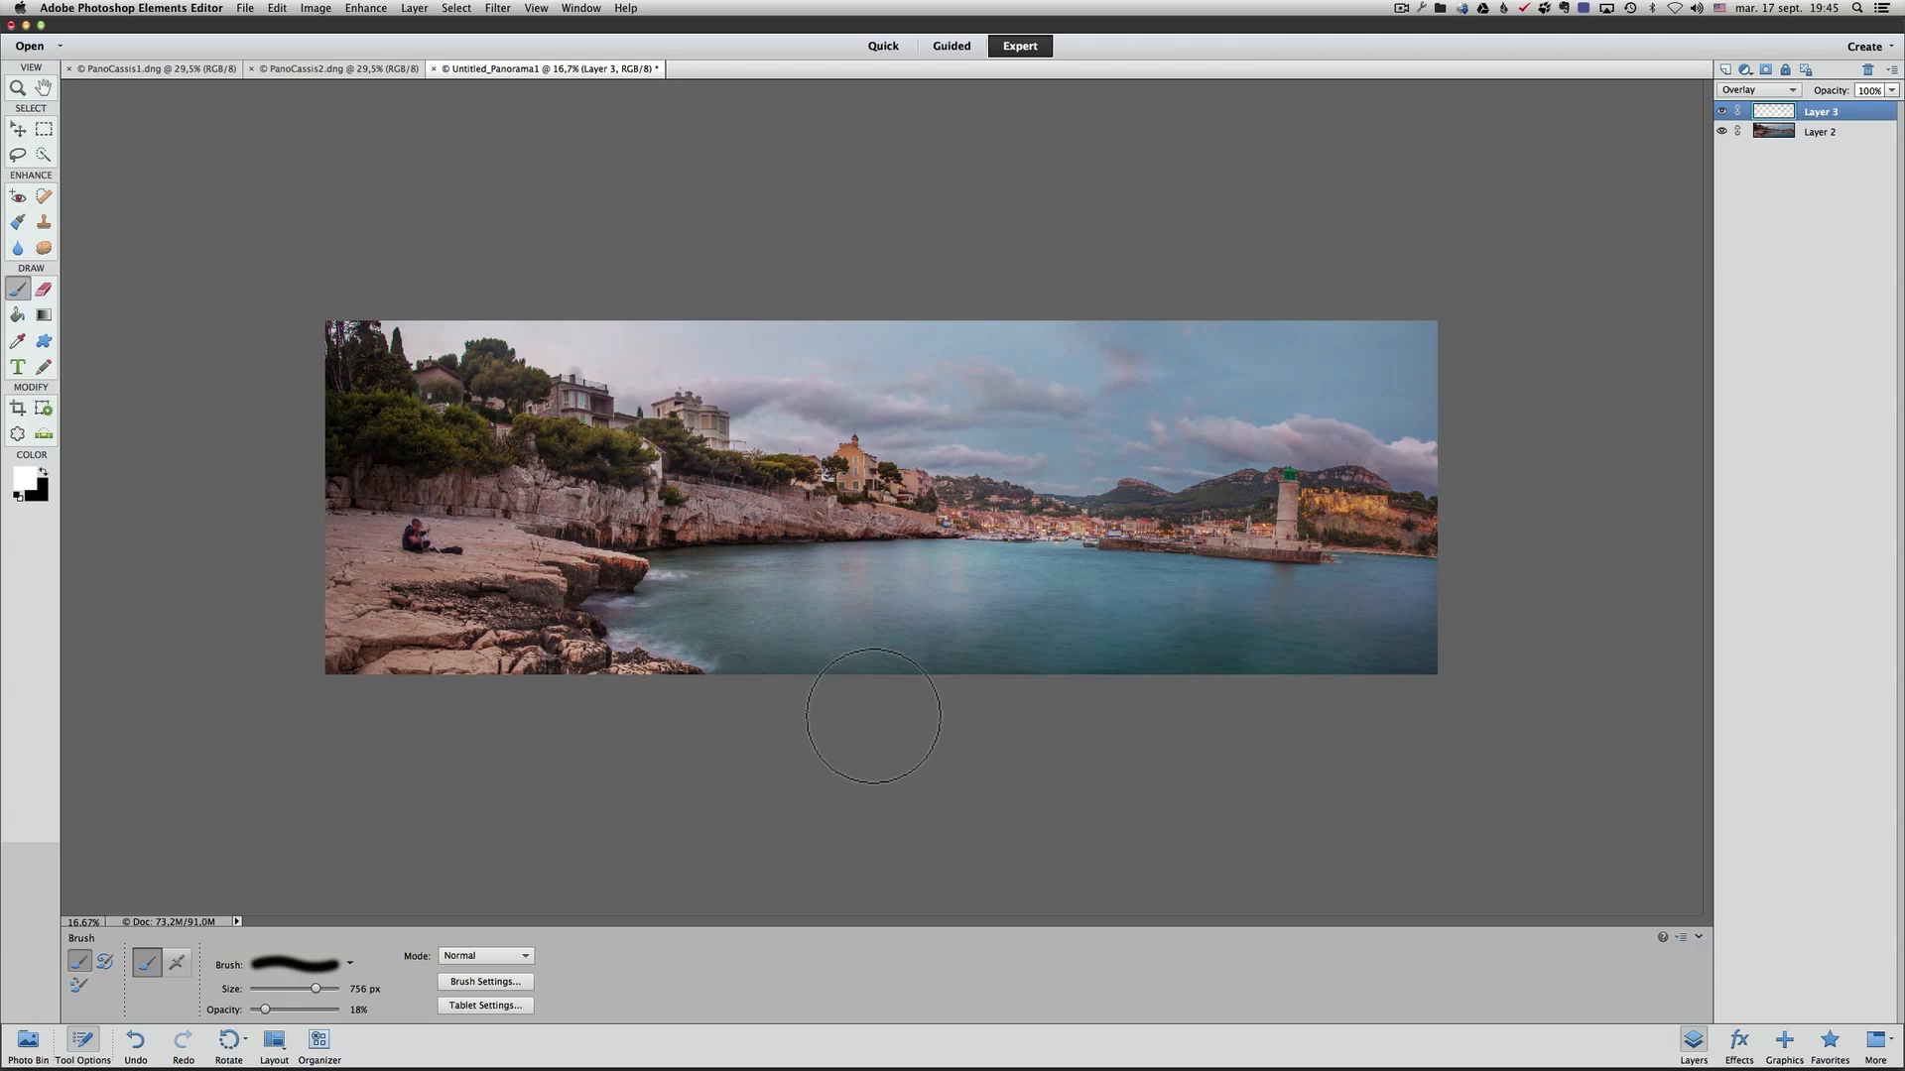
# Darken the sky and clouds with a black 1519 px brush at 18% opacity and compare with the Overlay layer hidden
pyautogui.click(46, 475)
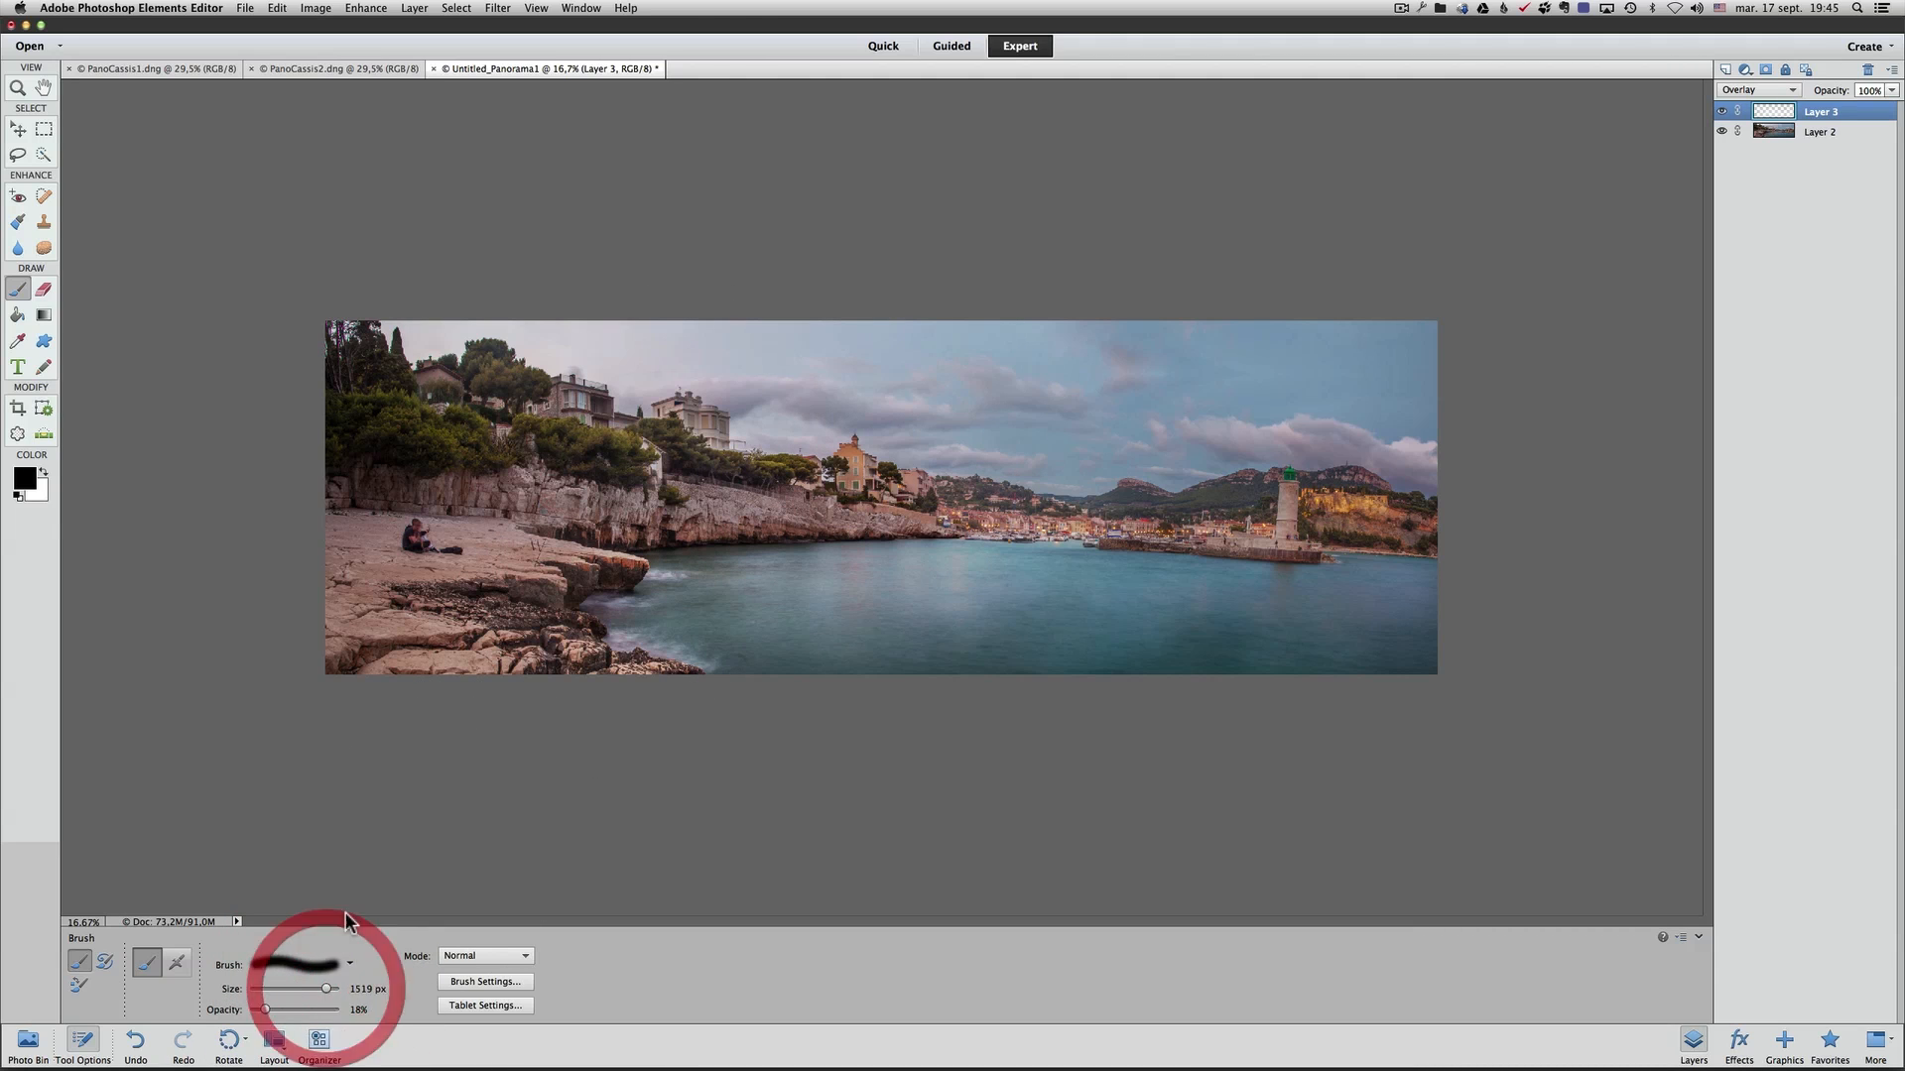
pyautogui.moveTo(429, 316)
pyautogui.mouseDown()
pyautogui.moveTo(831, 374)
pyautogui.moveTo(1023, 347)
pyautogui.moveTo(1242, 374)
pyautogui.moveTo(1231, 411)
pyautogui.moveTo(791, 374)
pyautogui.mouseUp()
pyautogui.click(1335, 423)
pyautogui.moveTo(1334, 422); pyautogui.dragTo(1428, 437)
pyautogui.click(1254, 298)
pyautogui.moveTo(777, 387)
pyautogui.mouseDown()
pyautogui.moveTo(912, 449)
pyautogui.moveTo(1058, 443)
pyautogui.mouseUp()
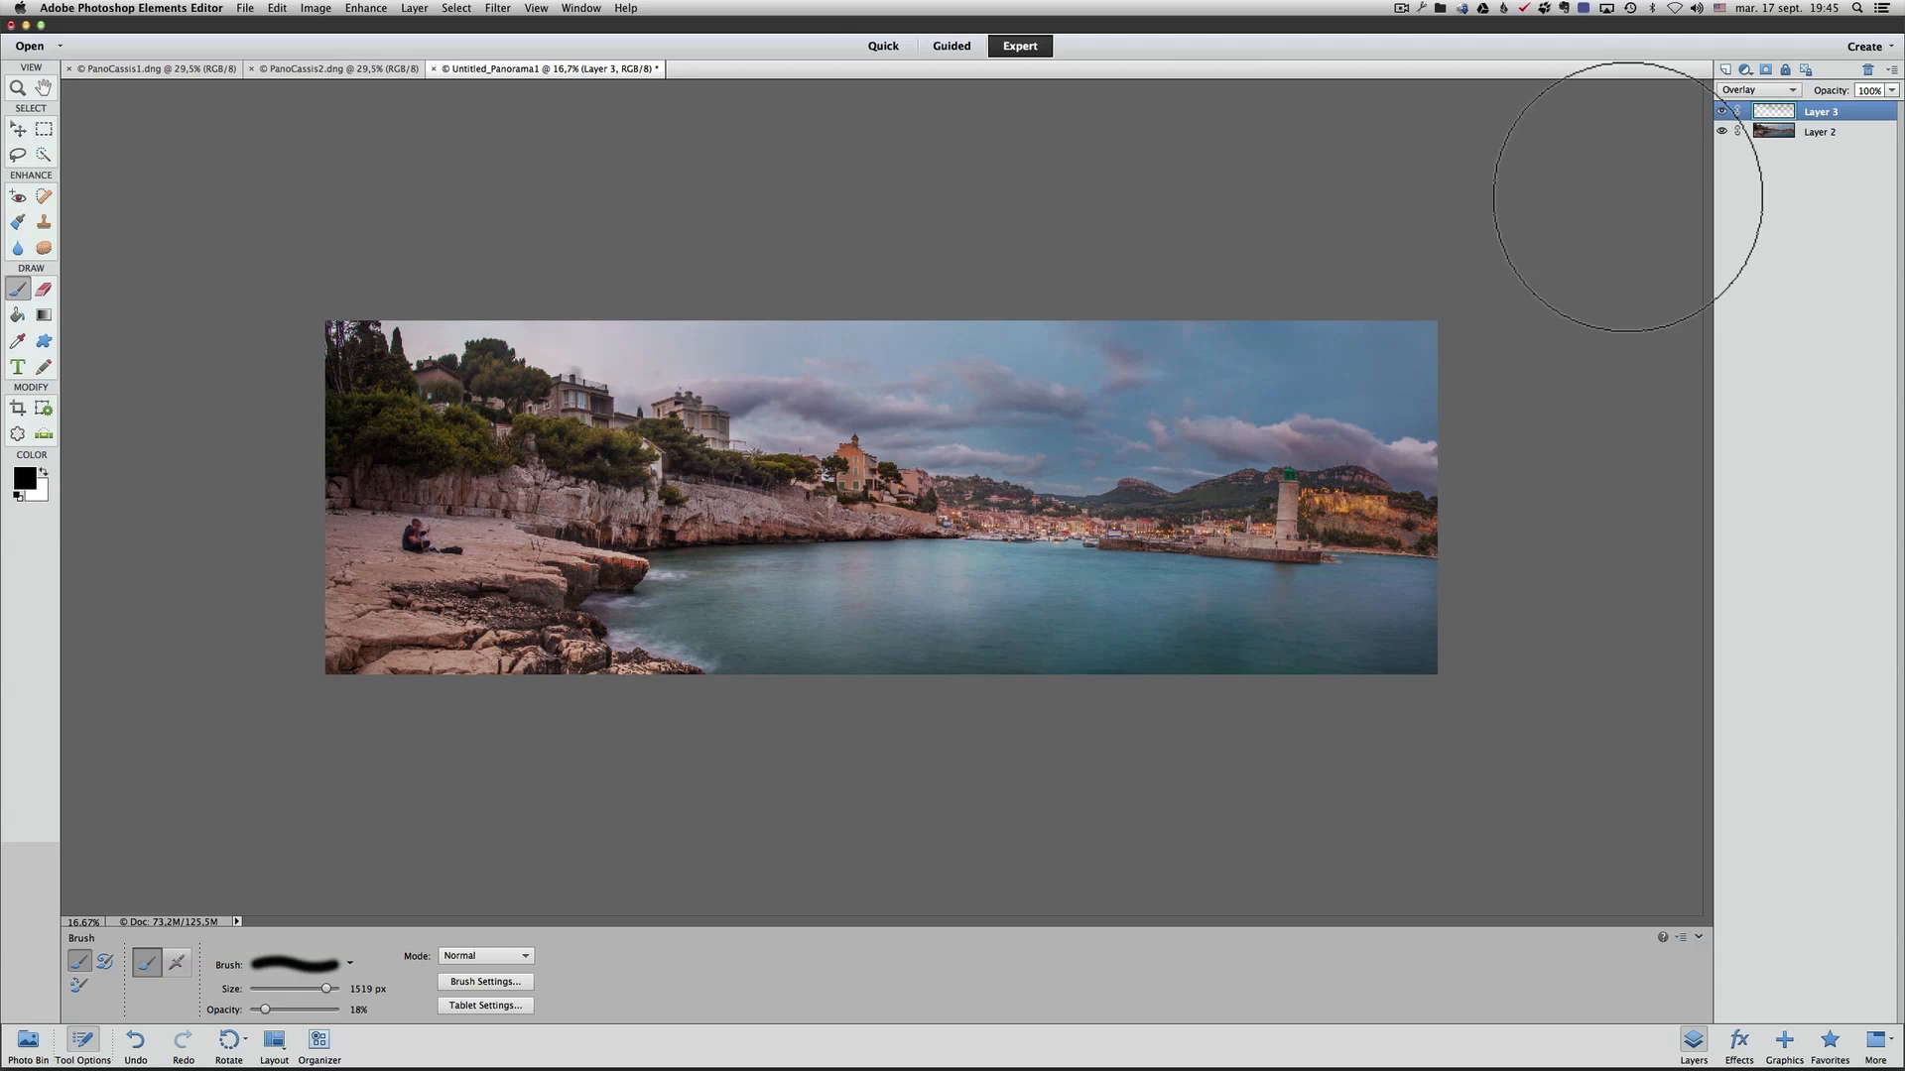
pyautogui.click(1724, 113)
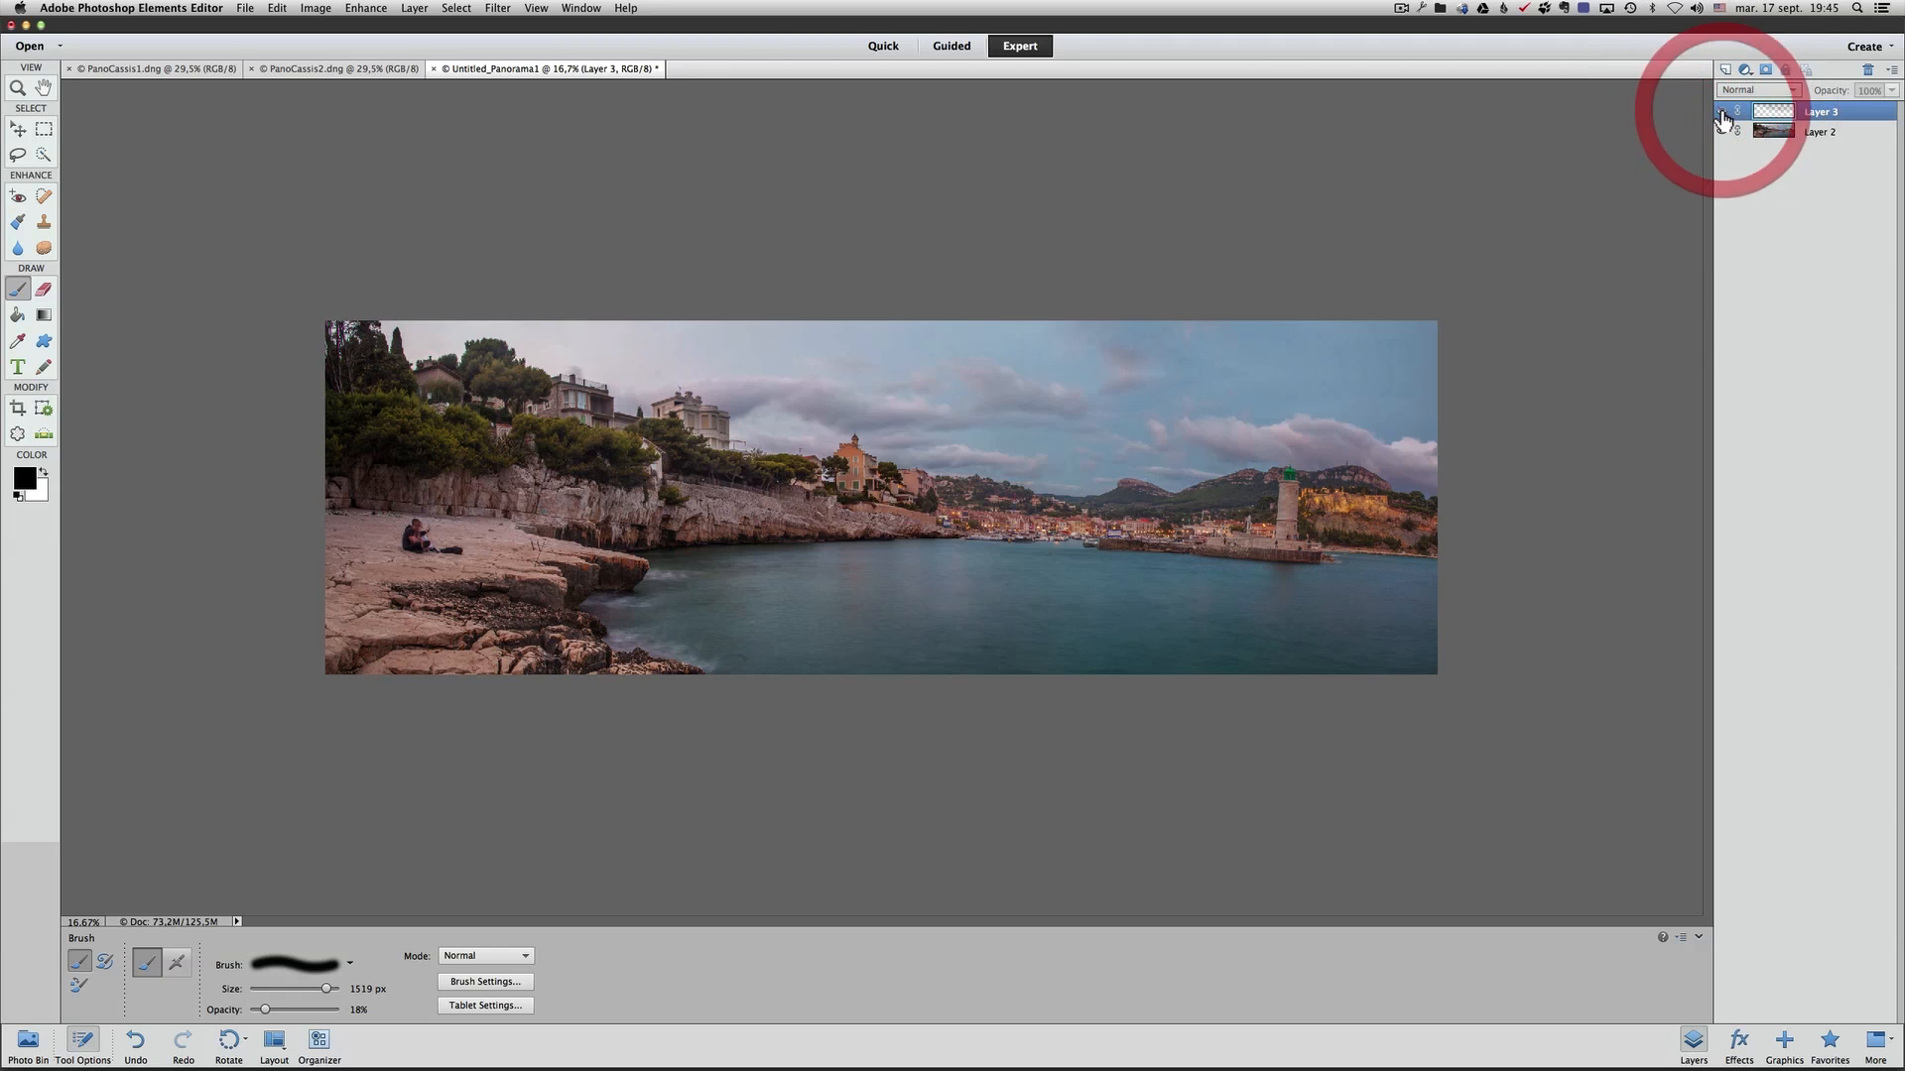
pyautogui.click(1724, 113)
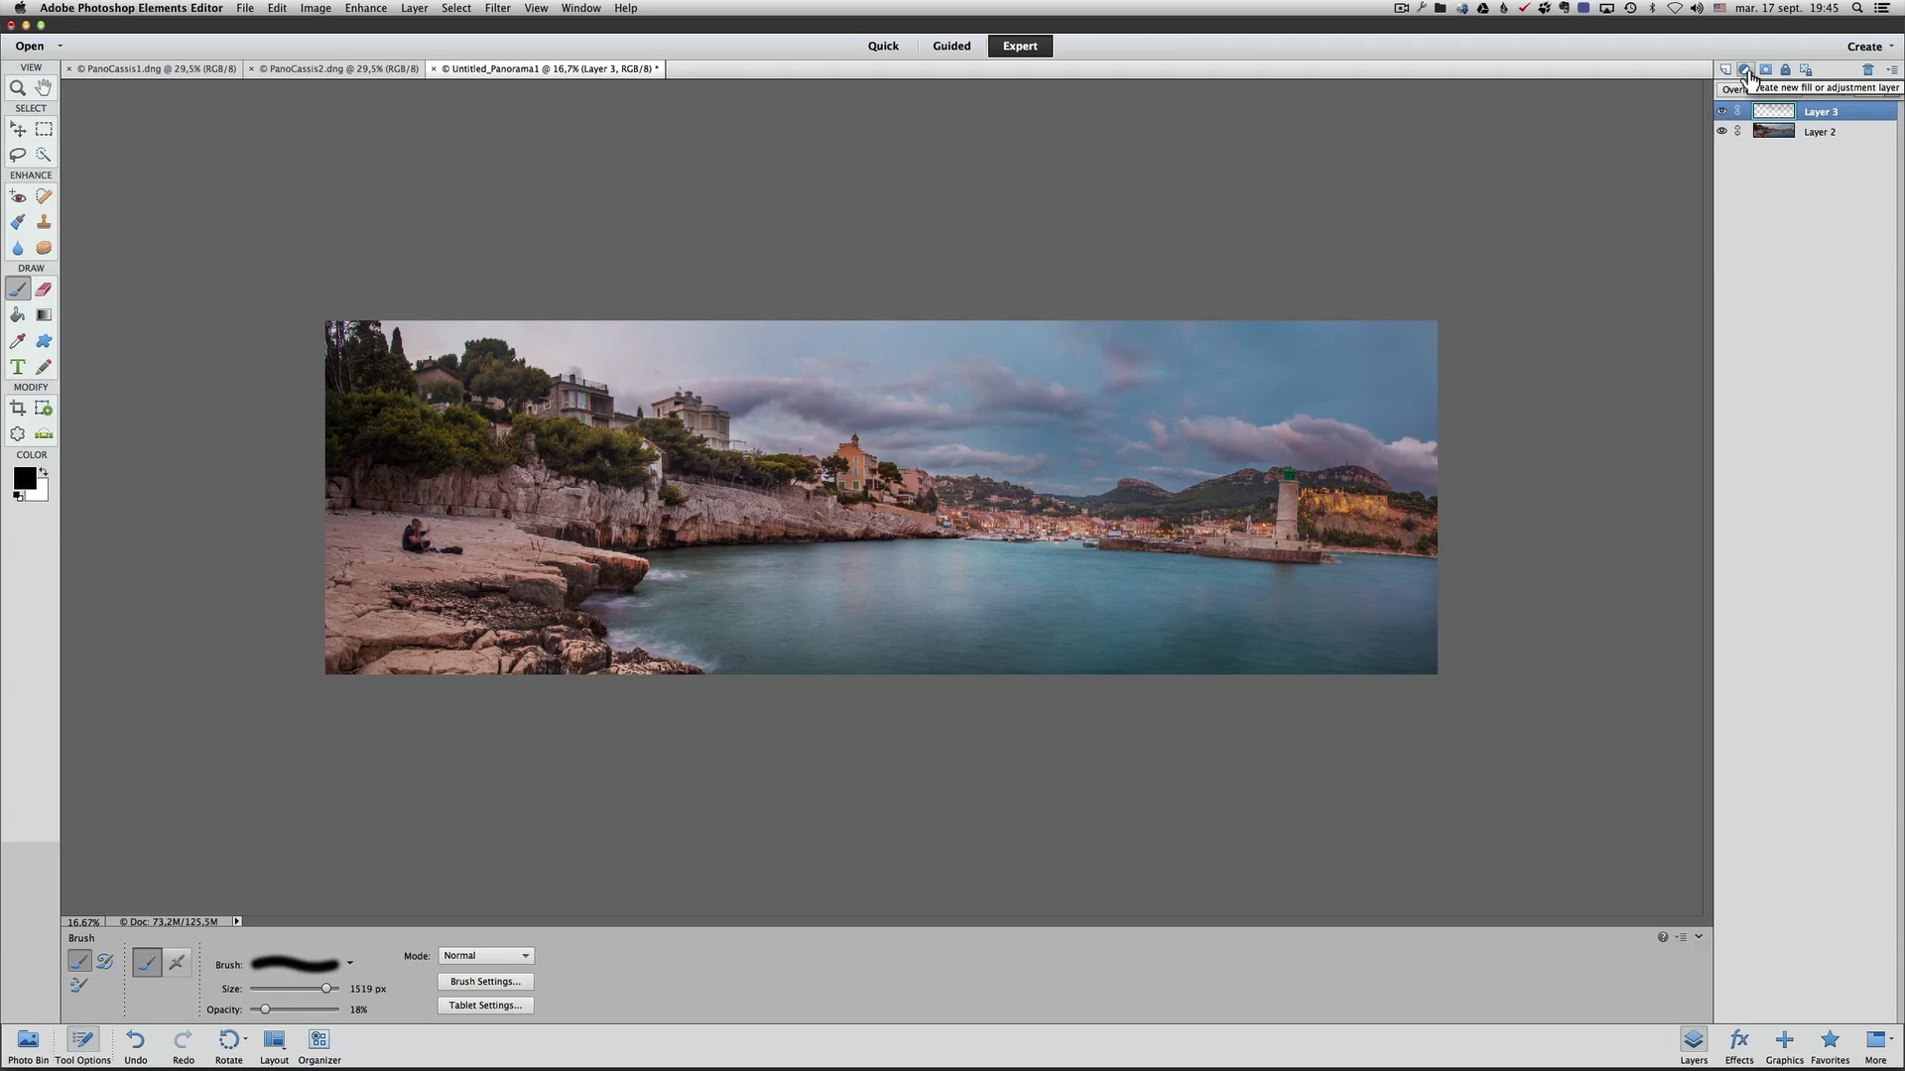
# Add a Levels adjustment layer with the white input at 212 and midtones at 0.88, and compare before and after
pyautogui.click(1746, 71)
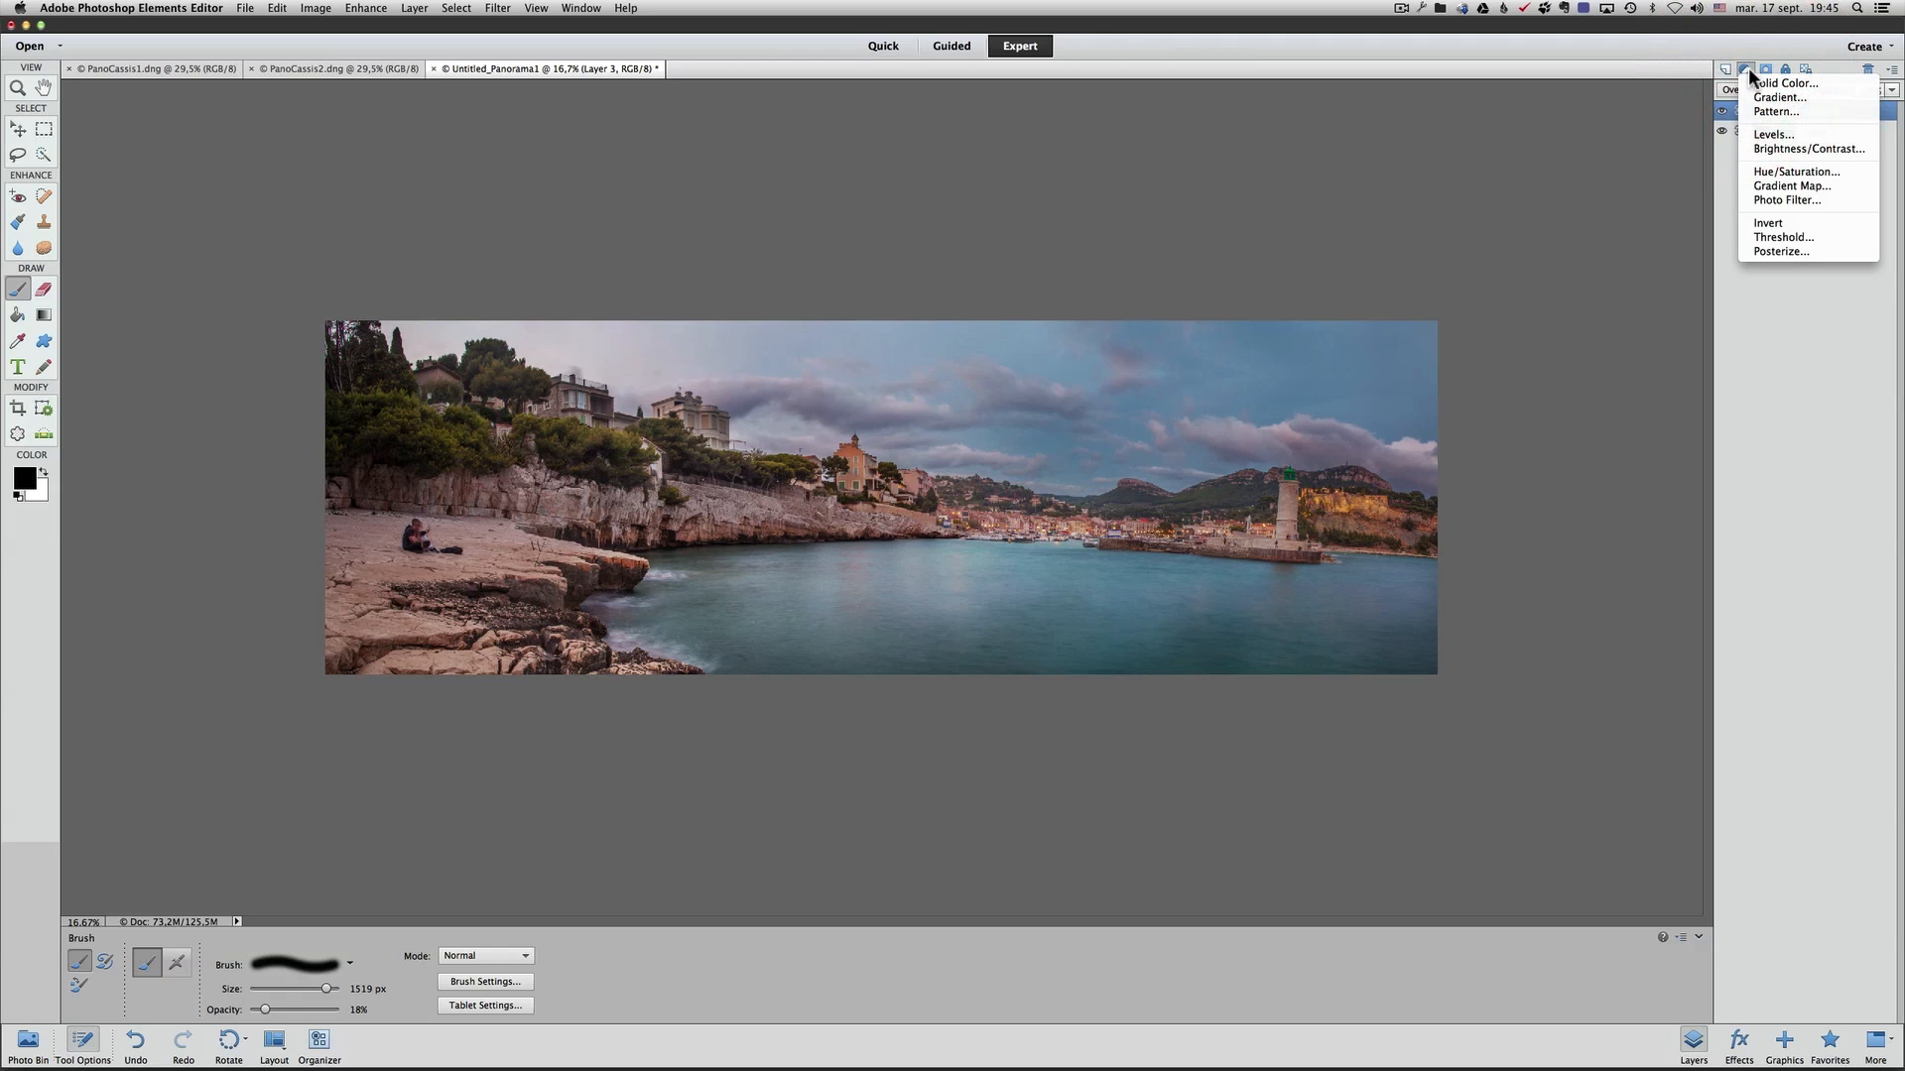
pyautogui.click(1774, 135)
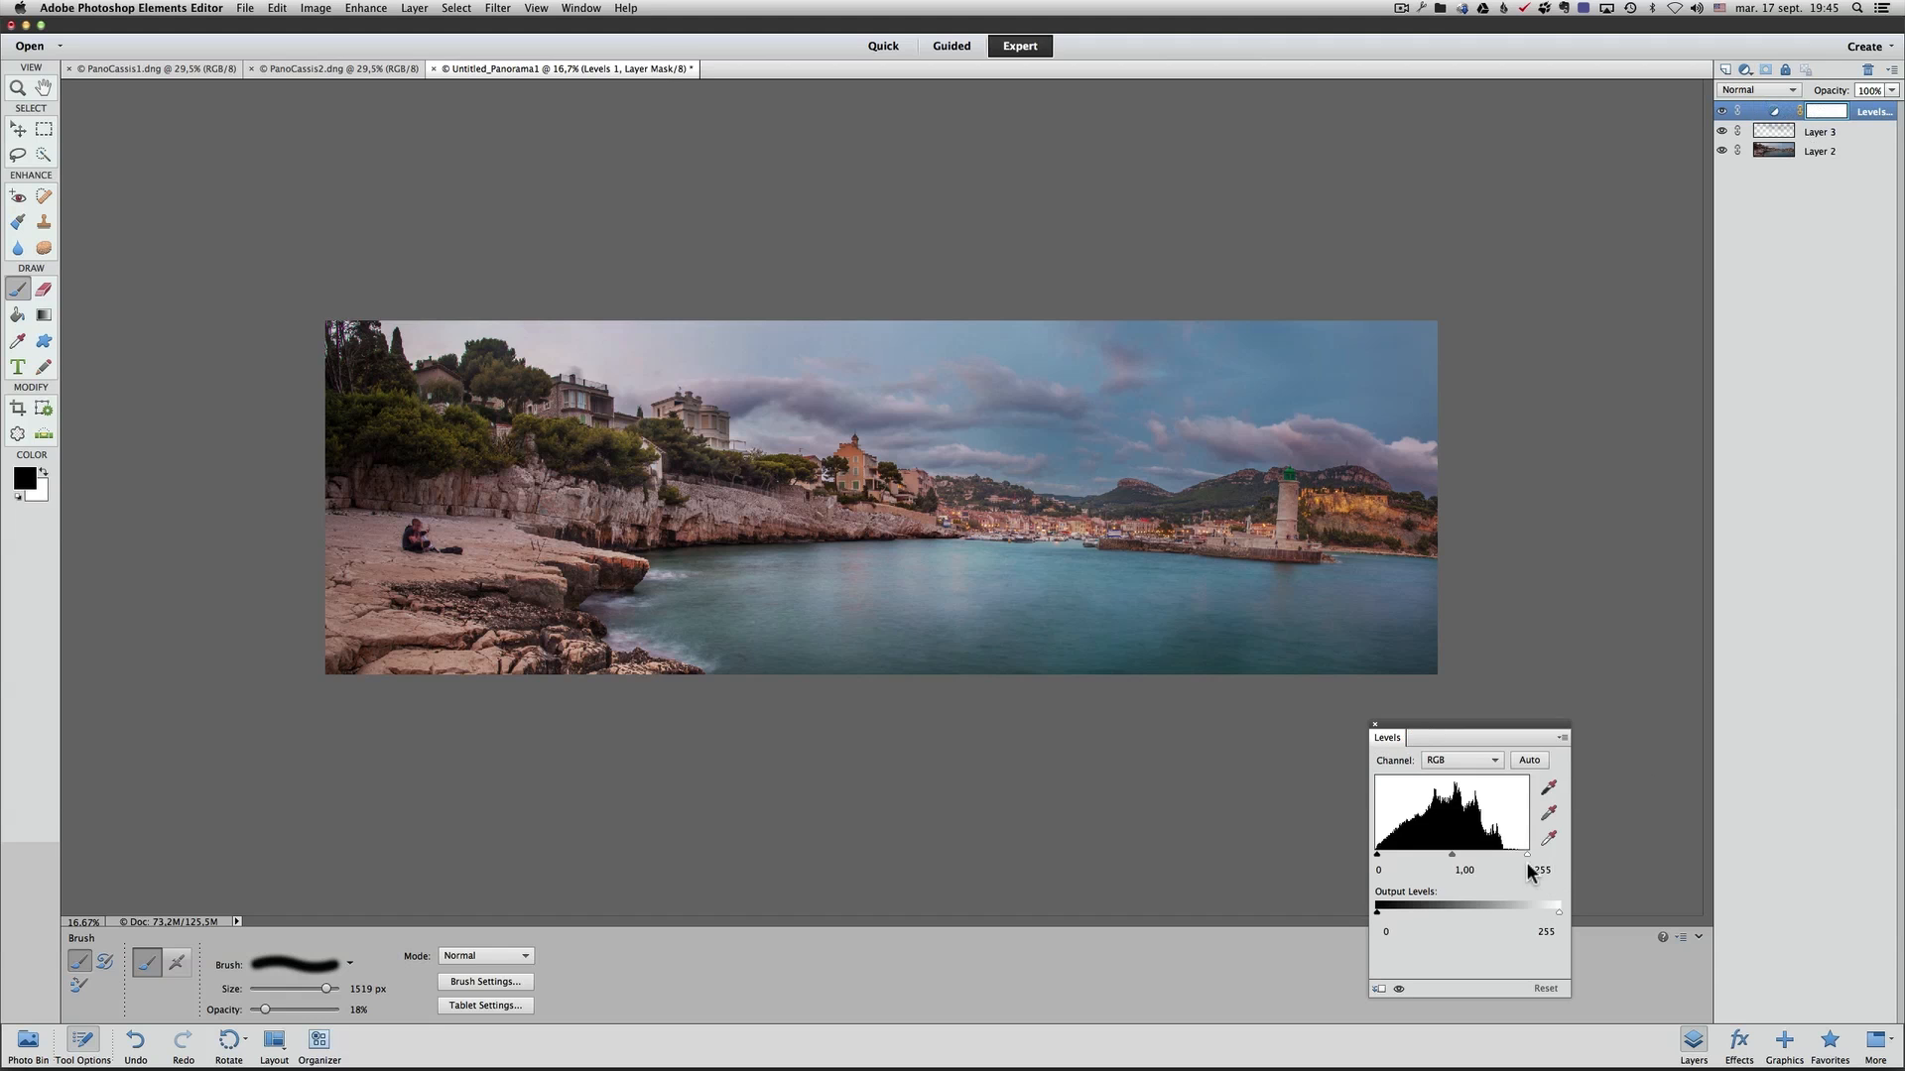
pyautogui.moveTo(1527, 855); pyautogui.dragTo(1505, 855)
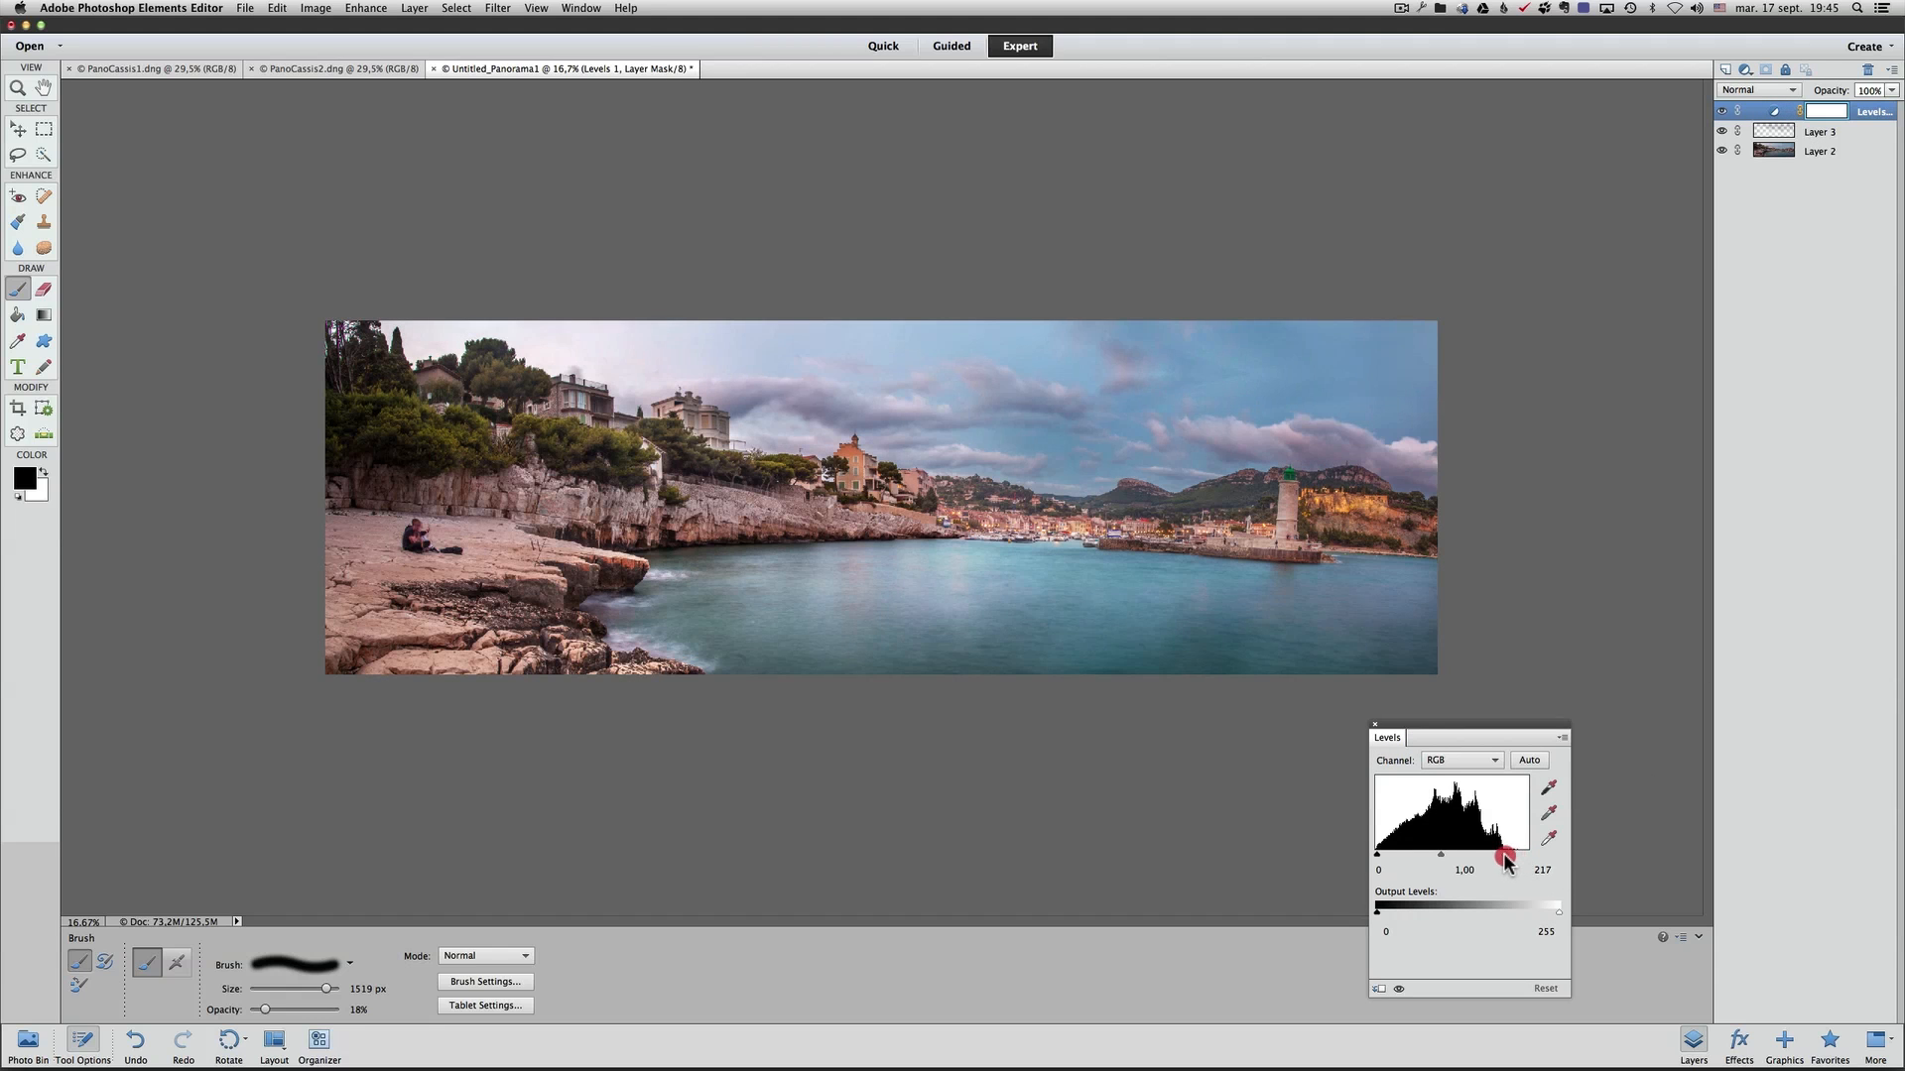
pyautogui.moveTo(1501, 855); pyautogui.dragTo(1501, 855)
pyautogui.moveTo(1439, 851); pyautogui.dragTo(1444, 853)
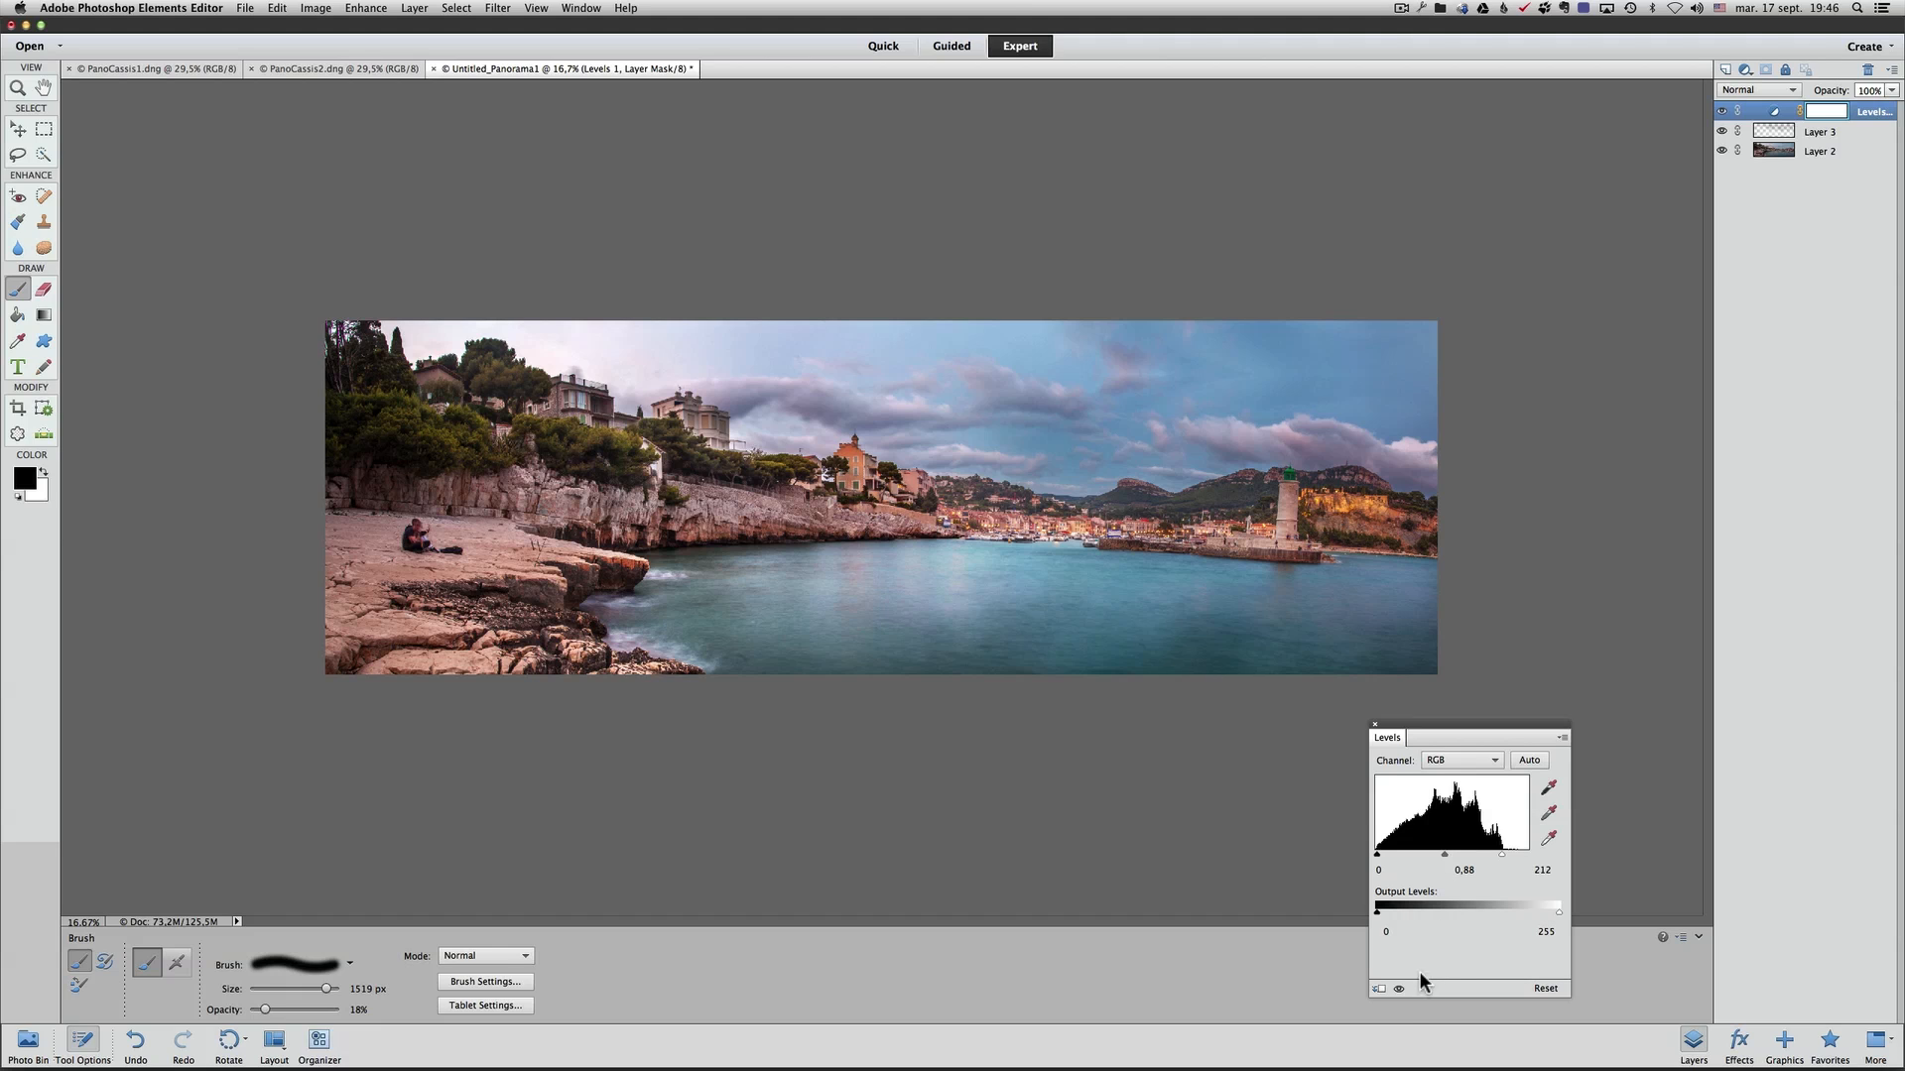
pyautogui.click(1399, 989)
pyautogui.click(1399, 989)
pyautogui.click(1371, 722)
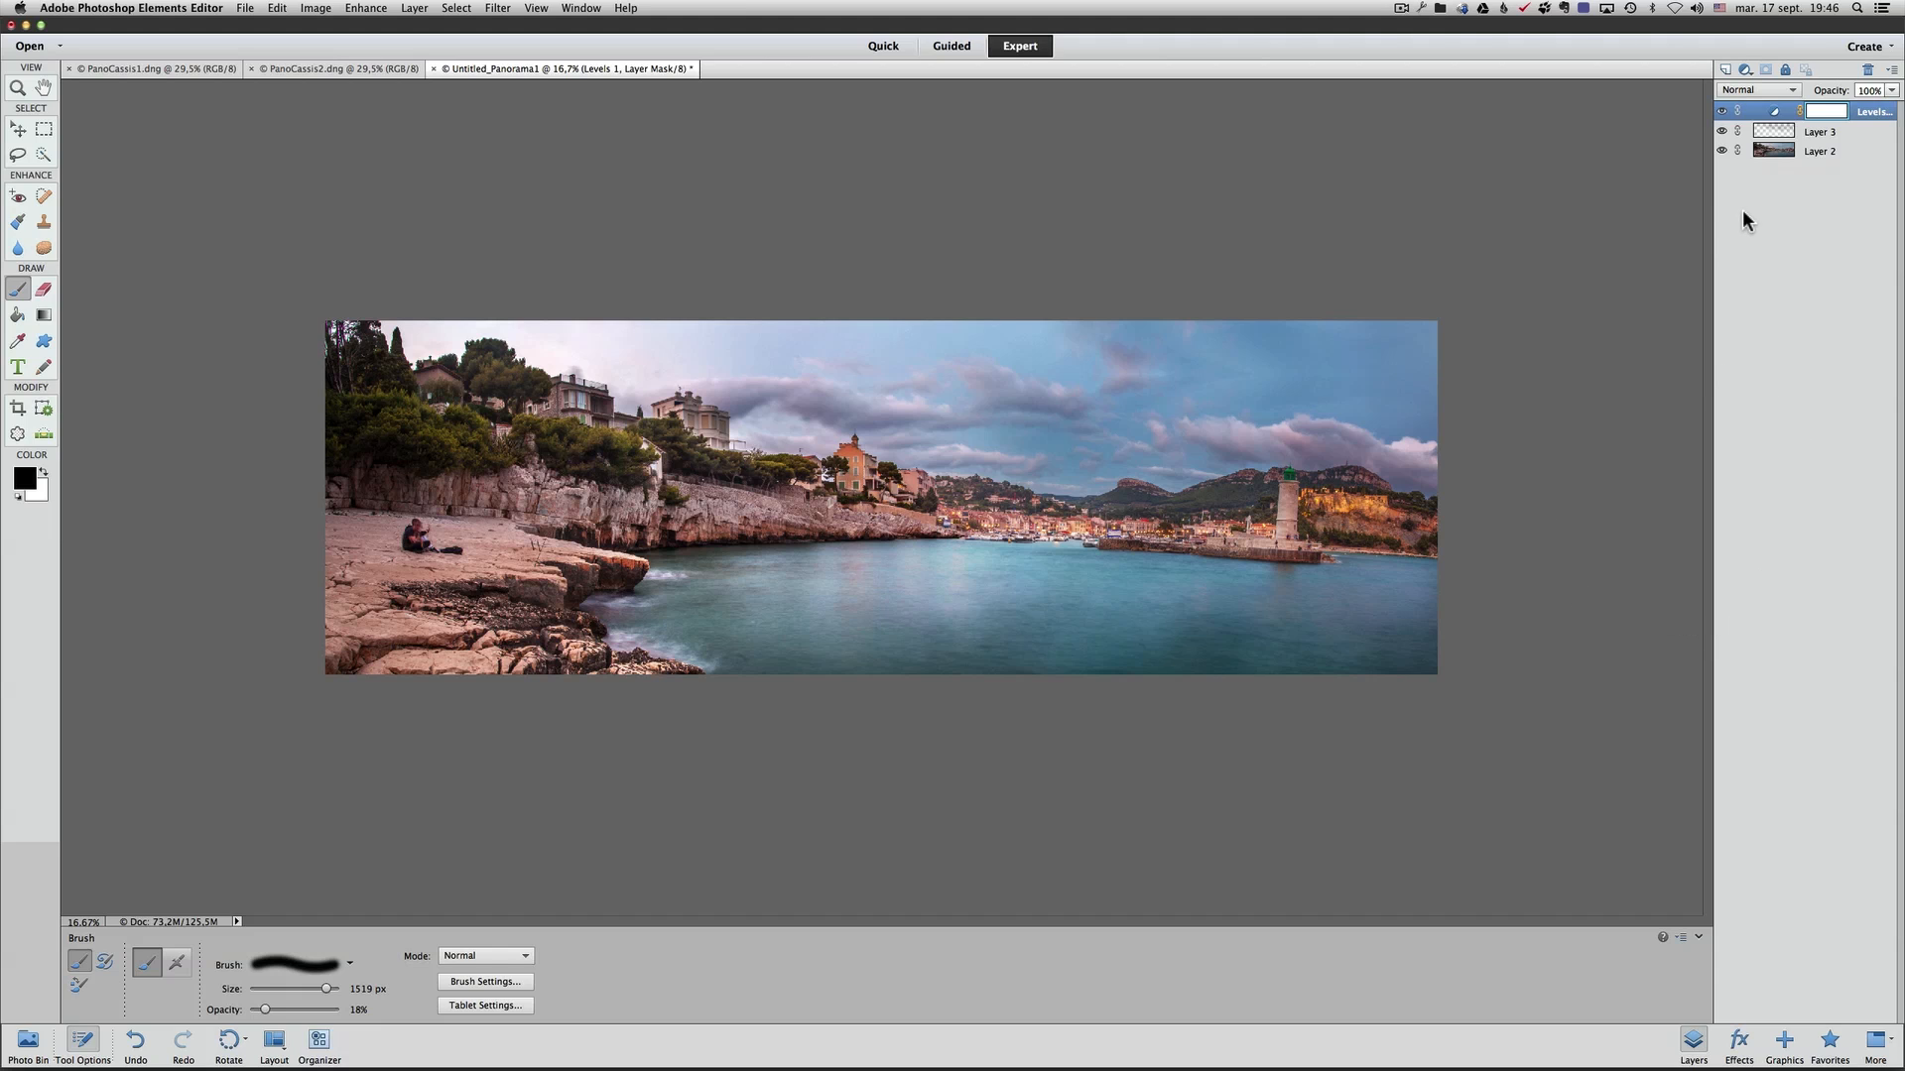
# Merge the visible layers and distort the panorama by pulling the image's upper-right corner straight up to a height of 113.21%
pyautogui.click(1892, 70)
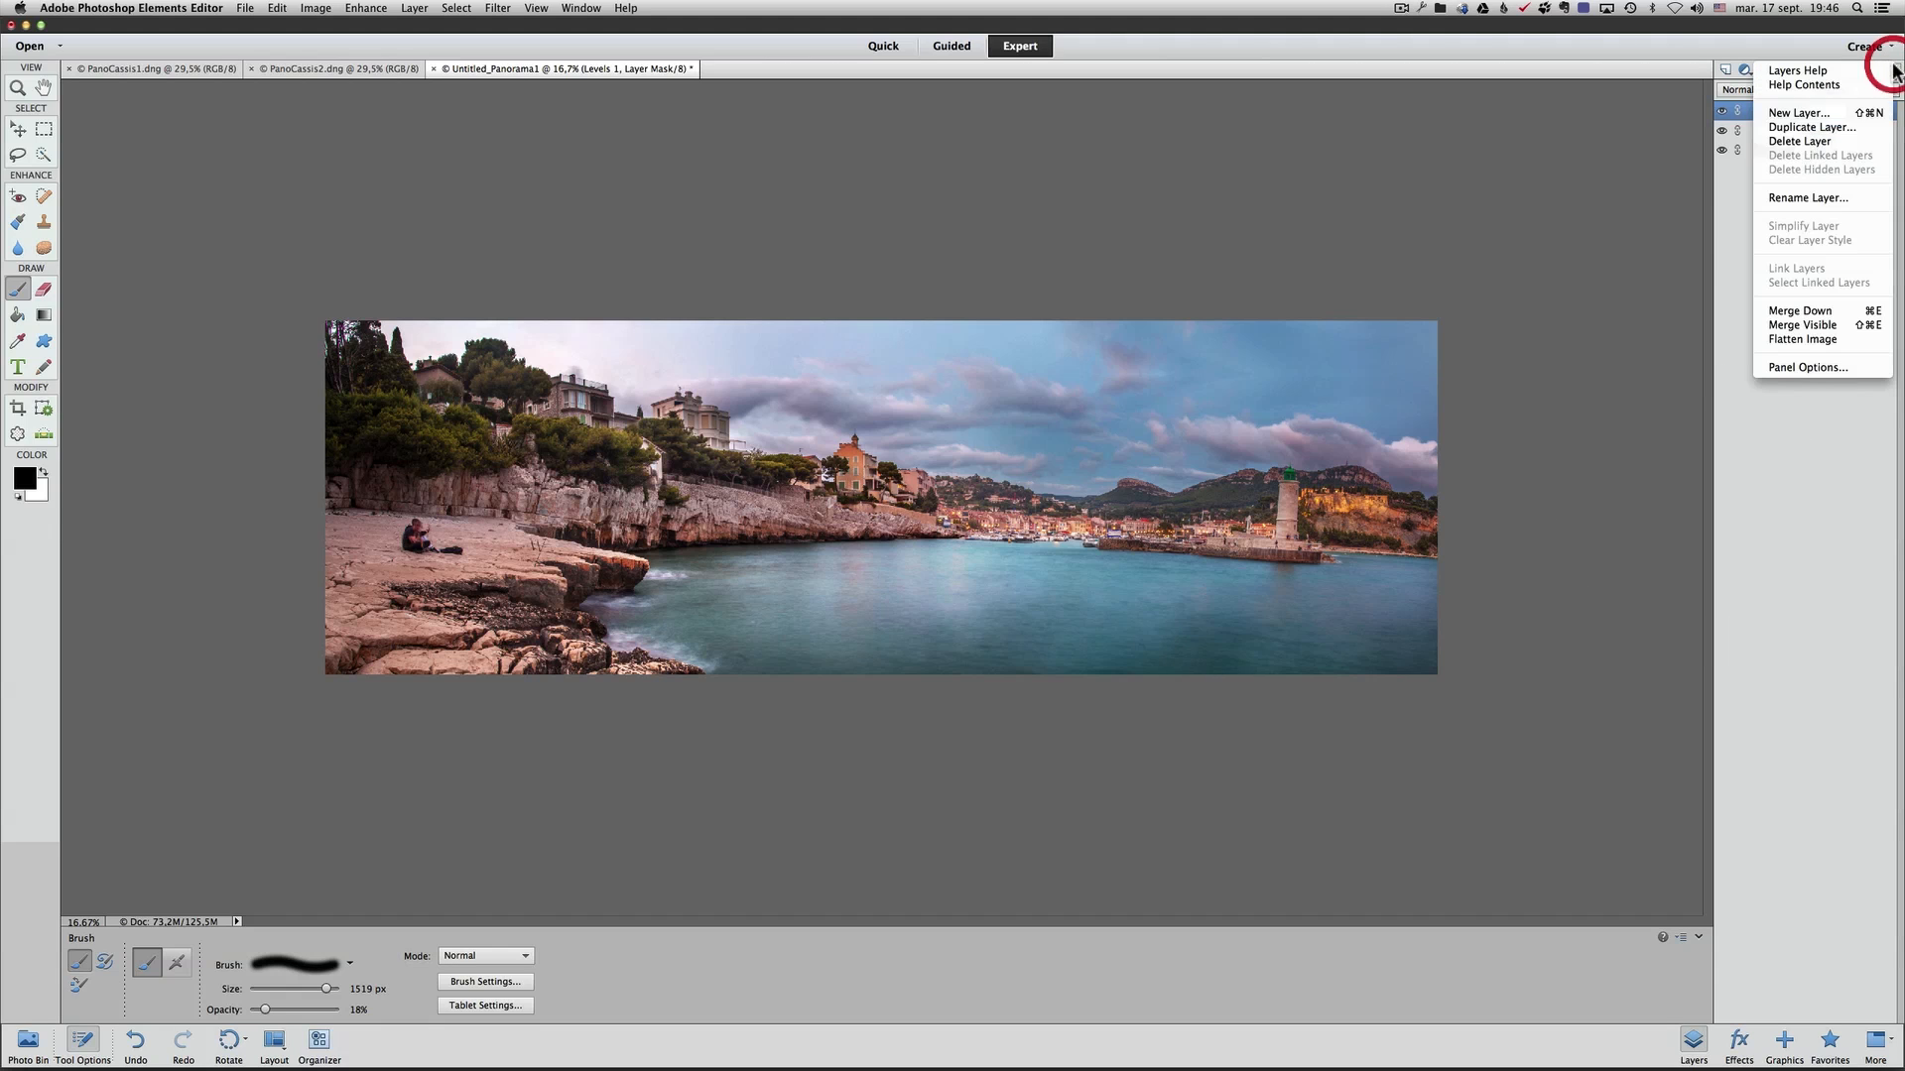
pyautogui.click(1845, 323)
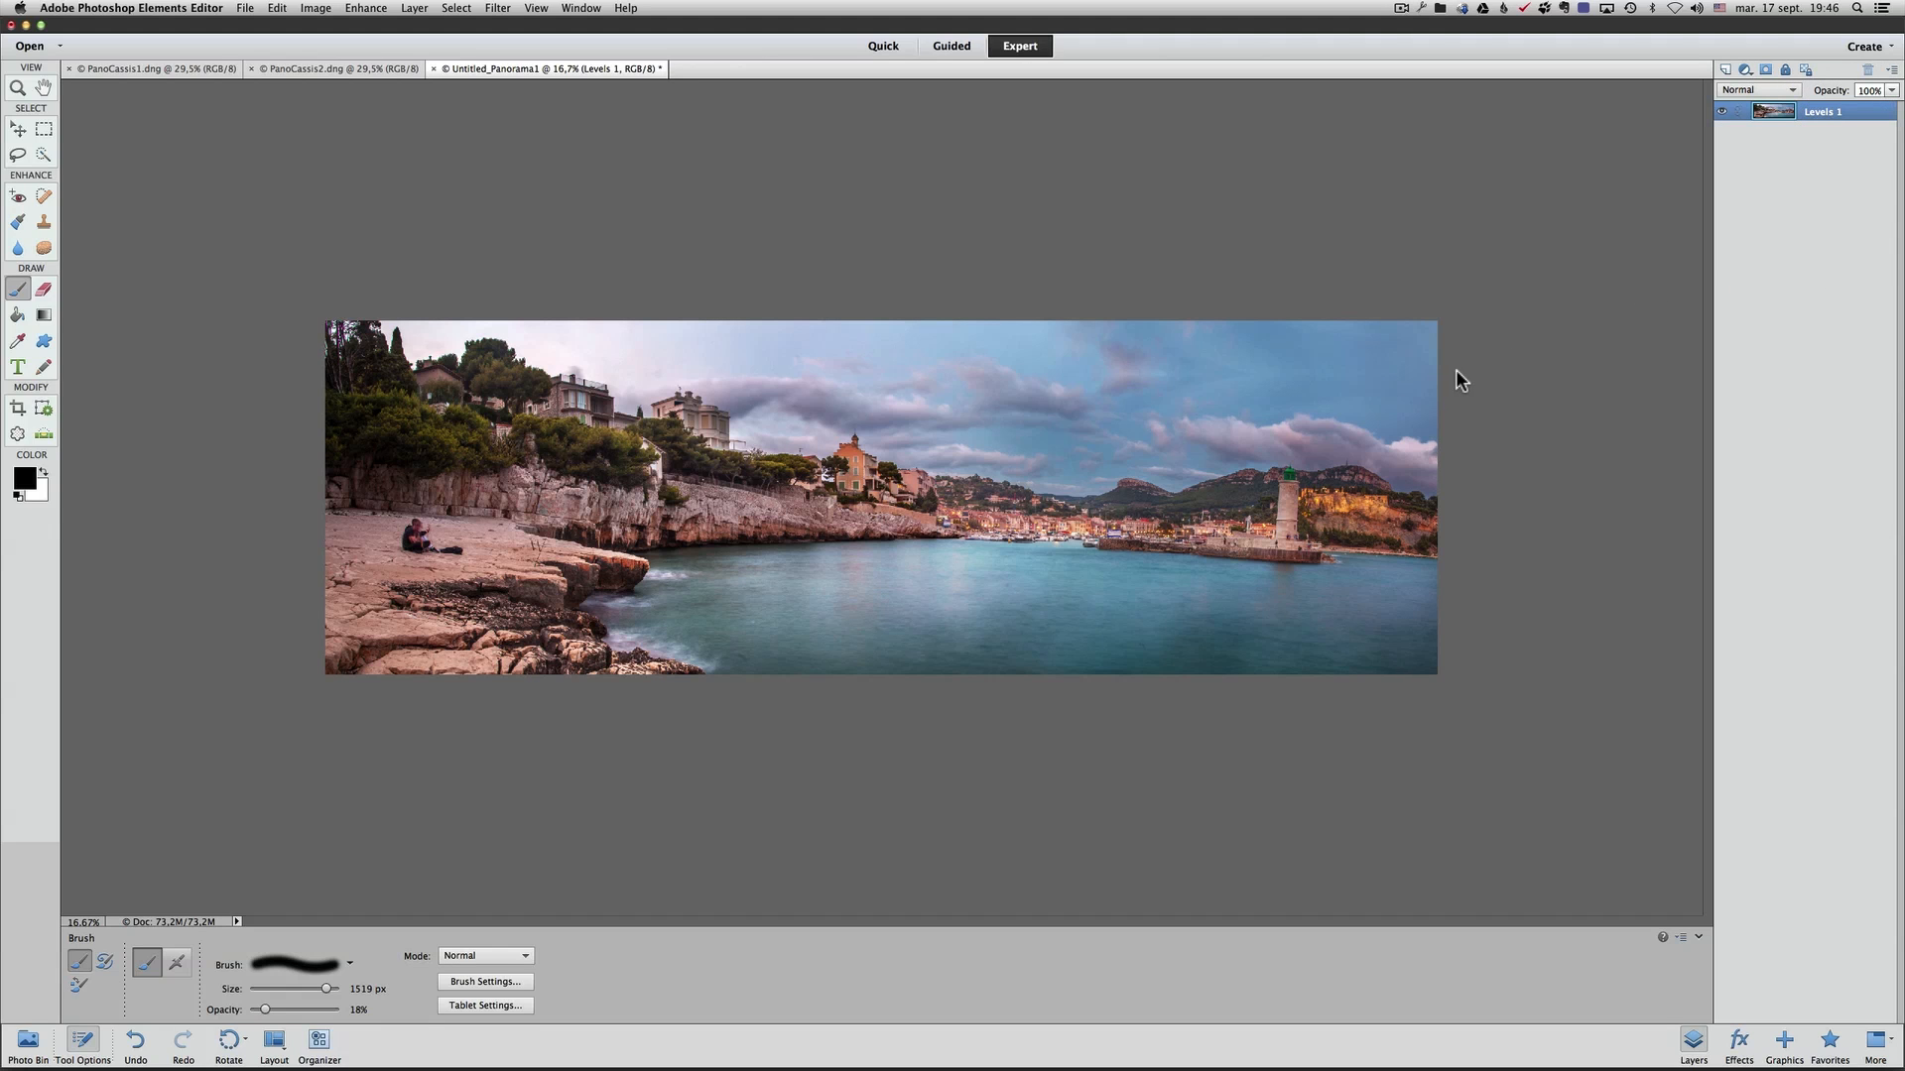
pyautogui.press('super+t')
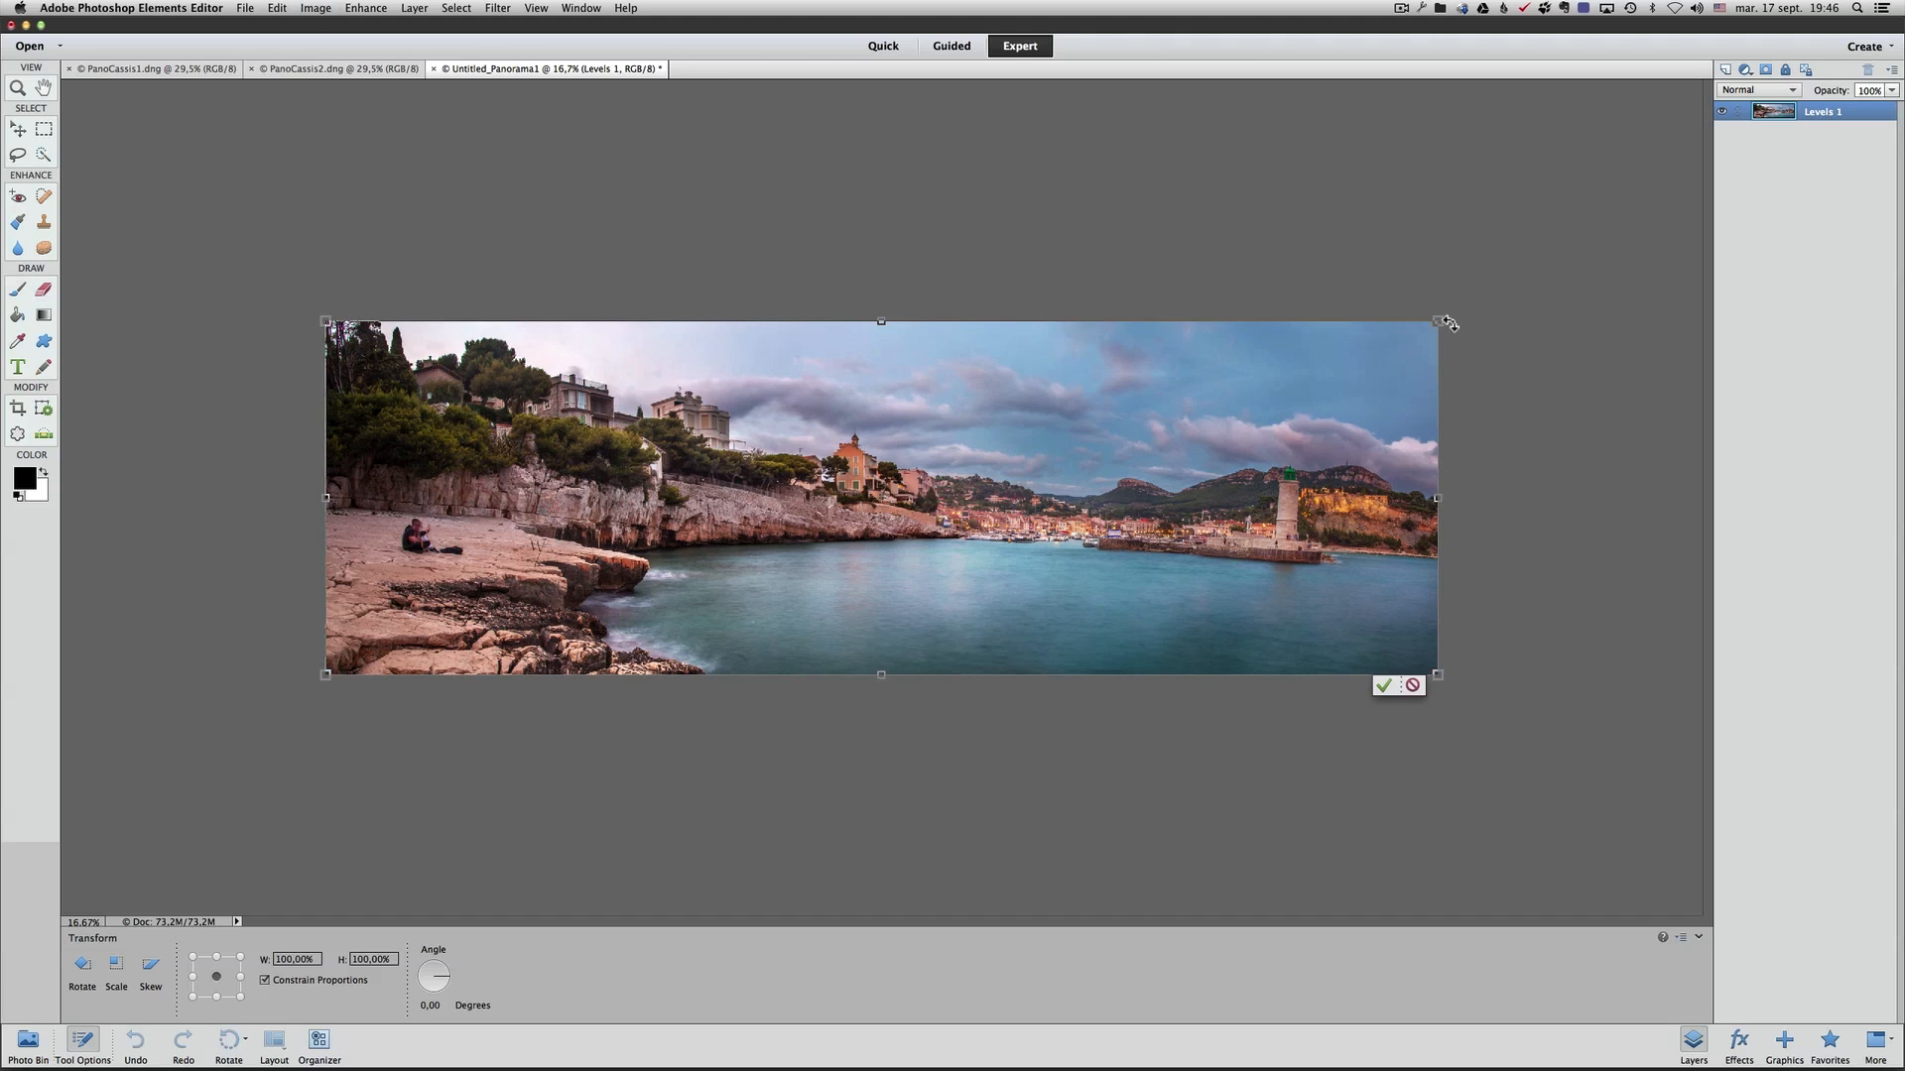
pyautogui.click(1438, 324)
pyautogui.moveTo(1438, 325); pyautogui.dragTo(1437, 284)
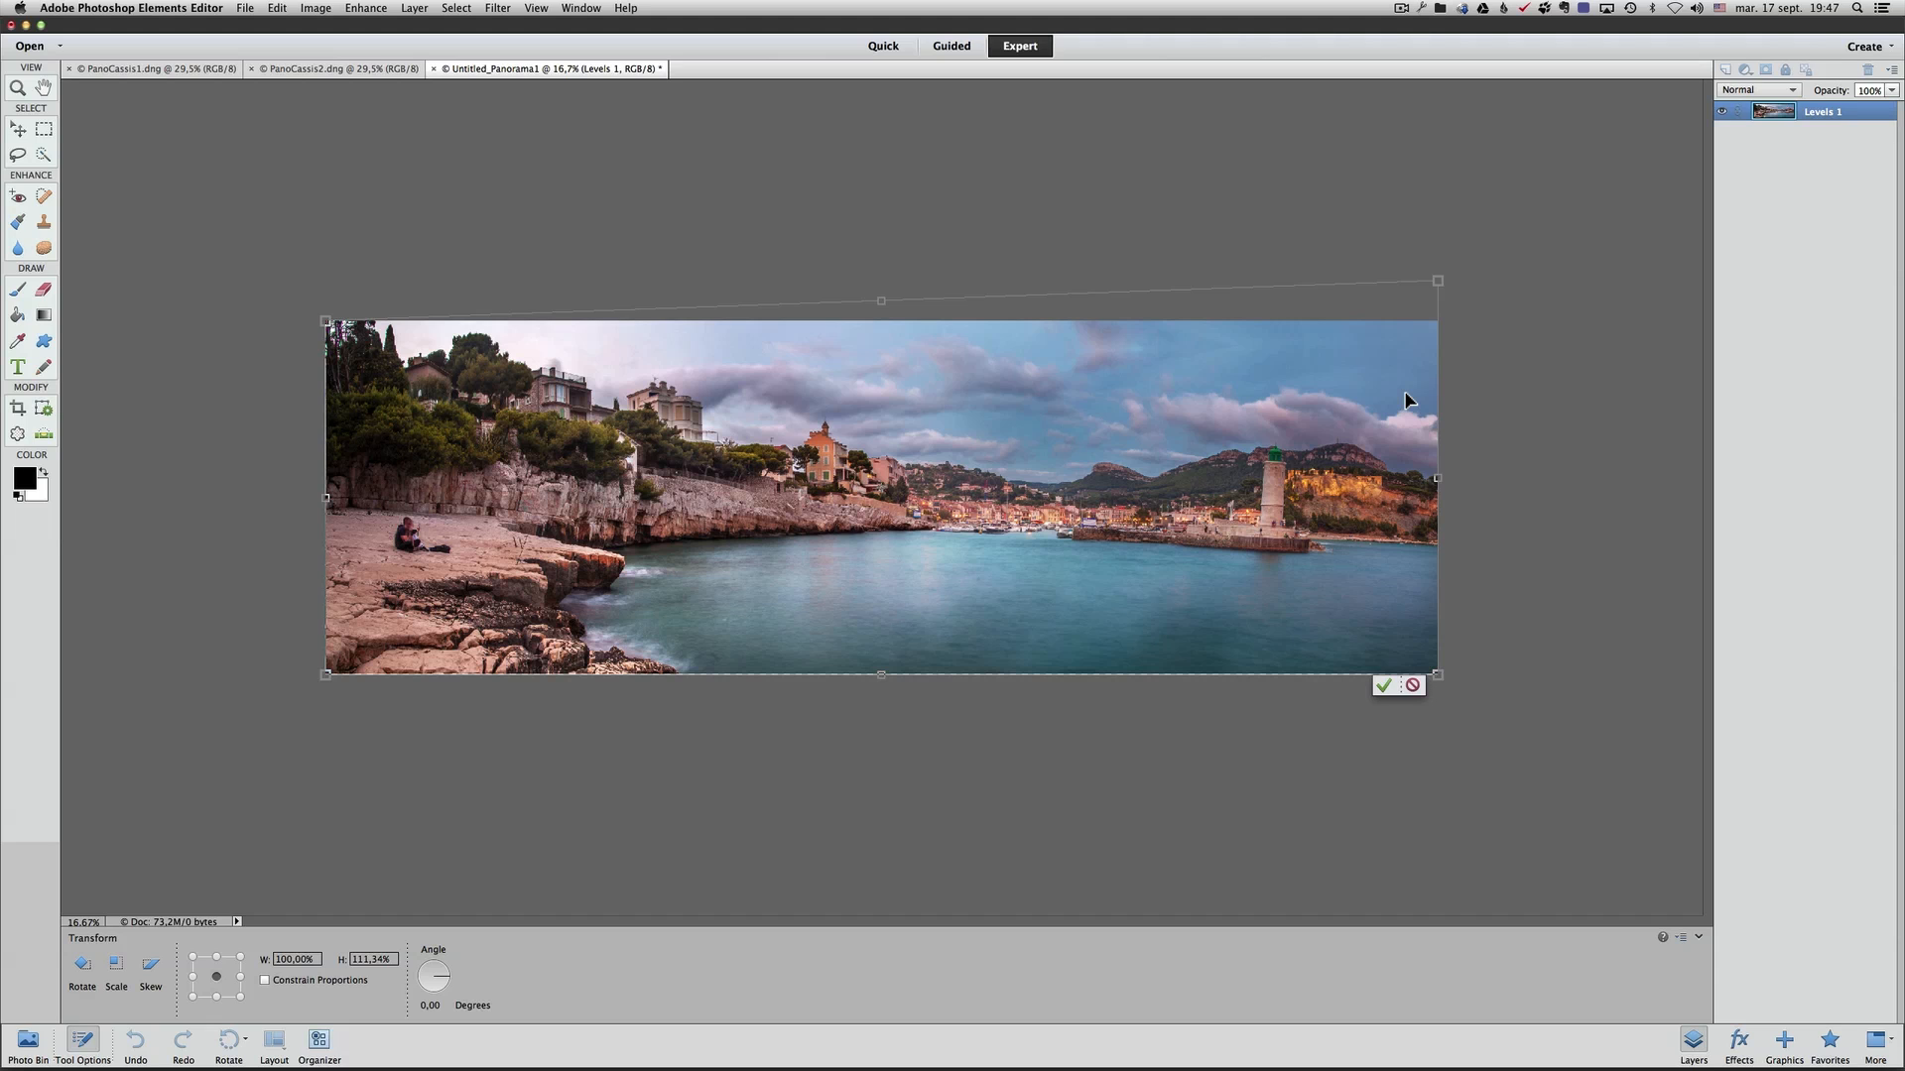
pyautogui.moveTo(1438, 285); pyautogui.dragTo(1438, 275)
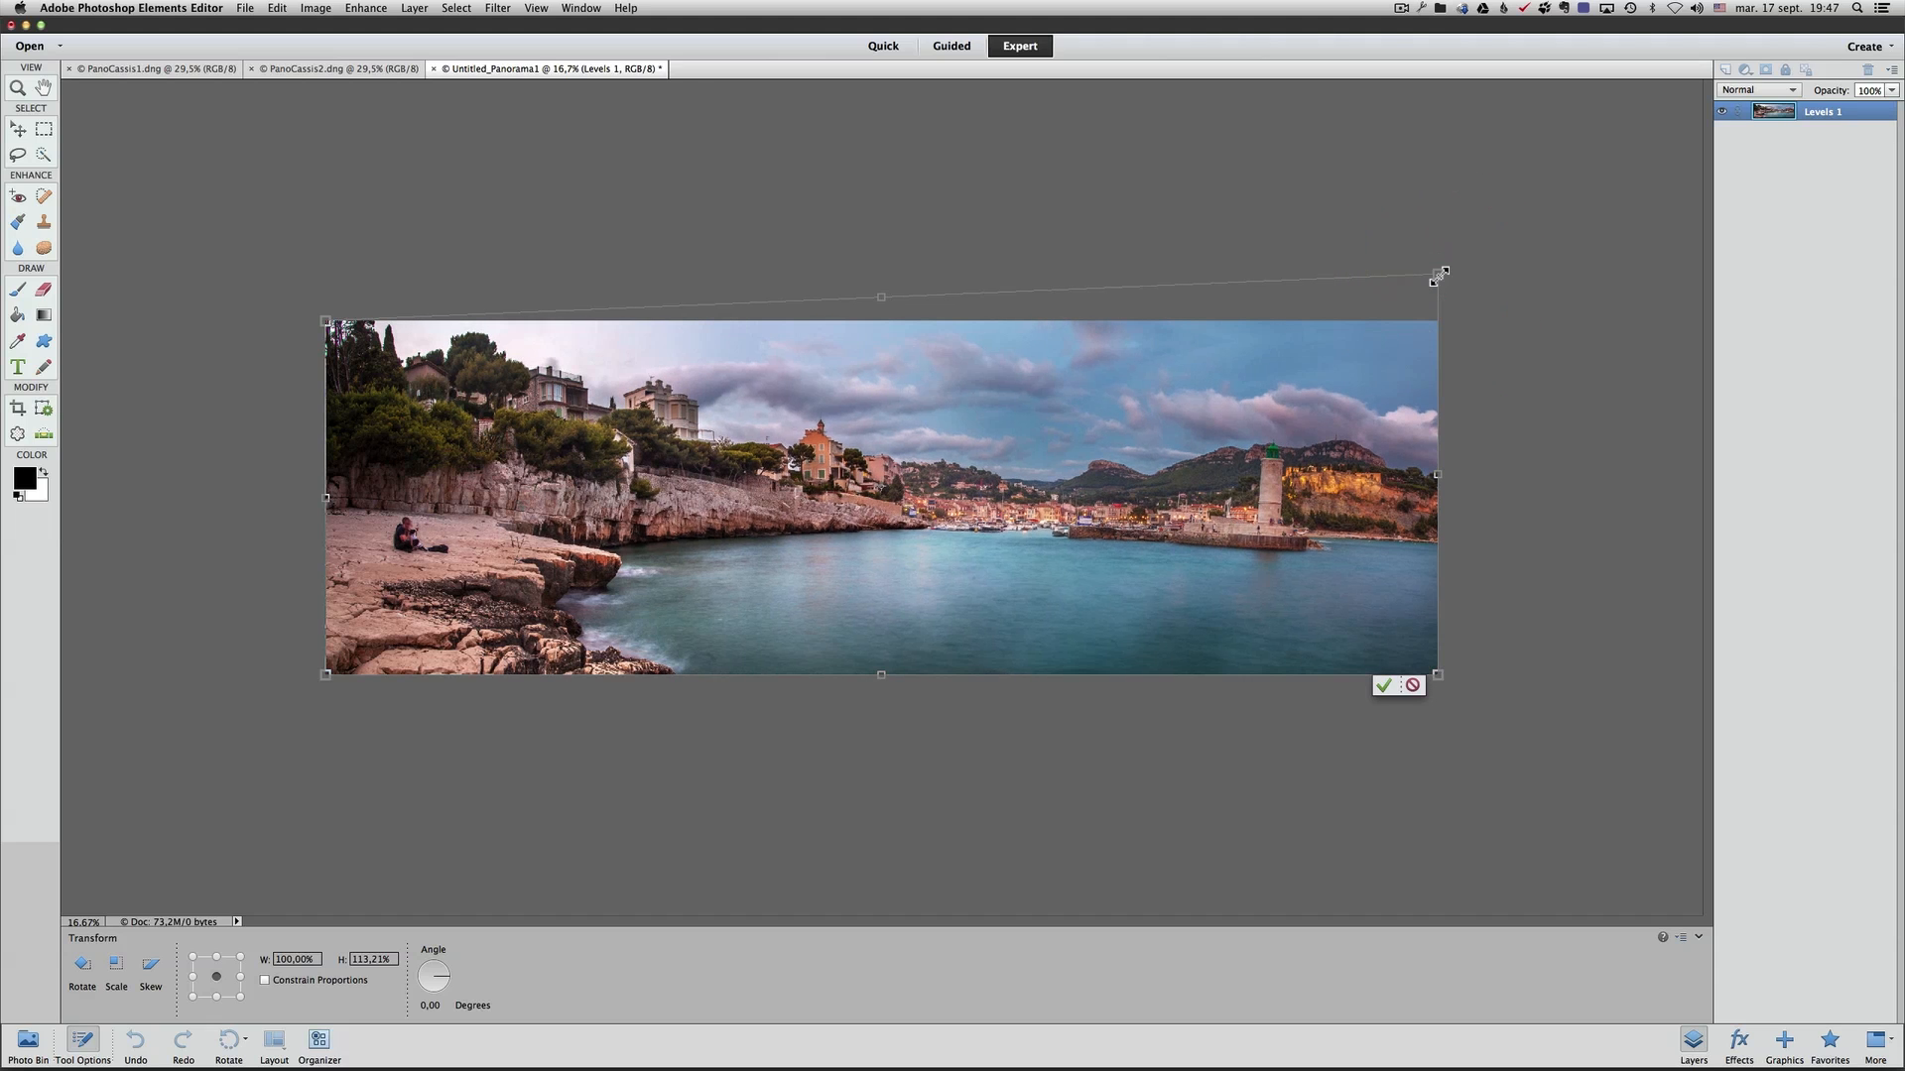
pyautogui.press('b')
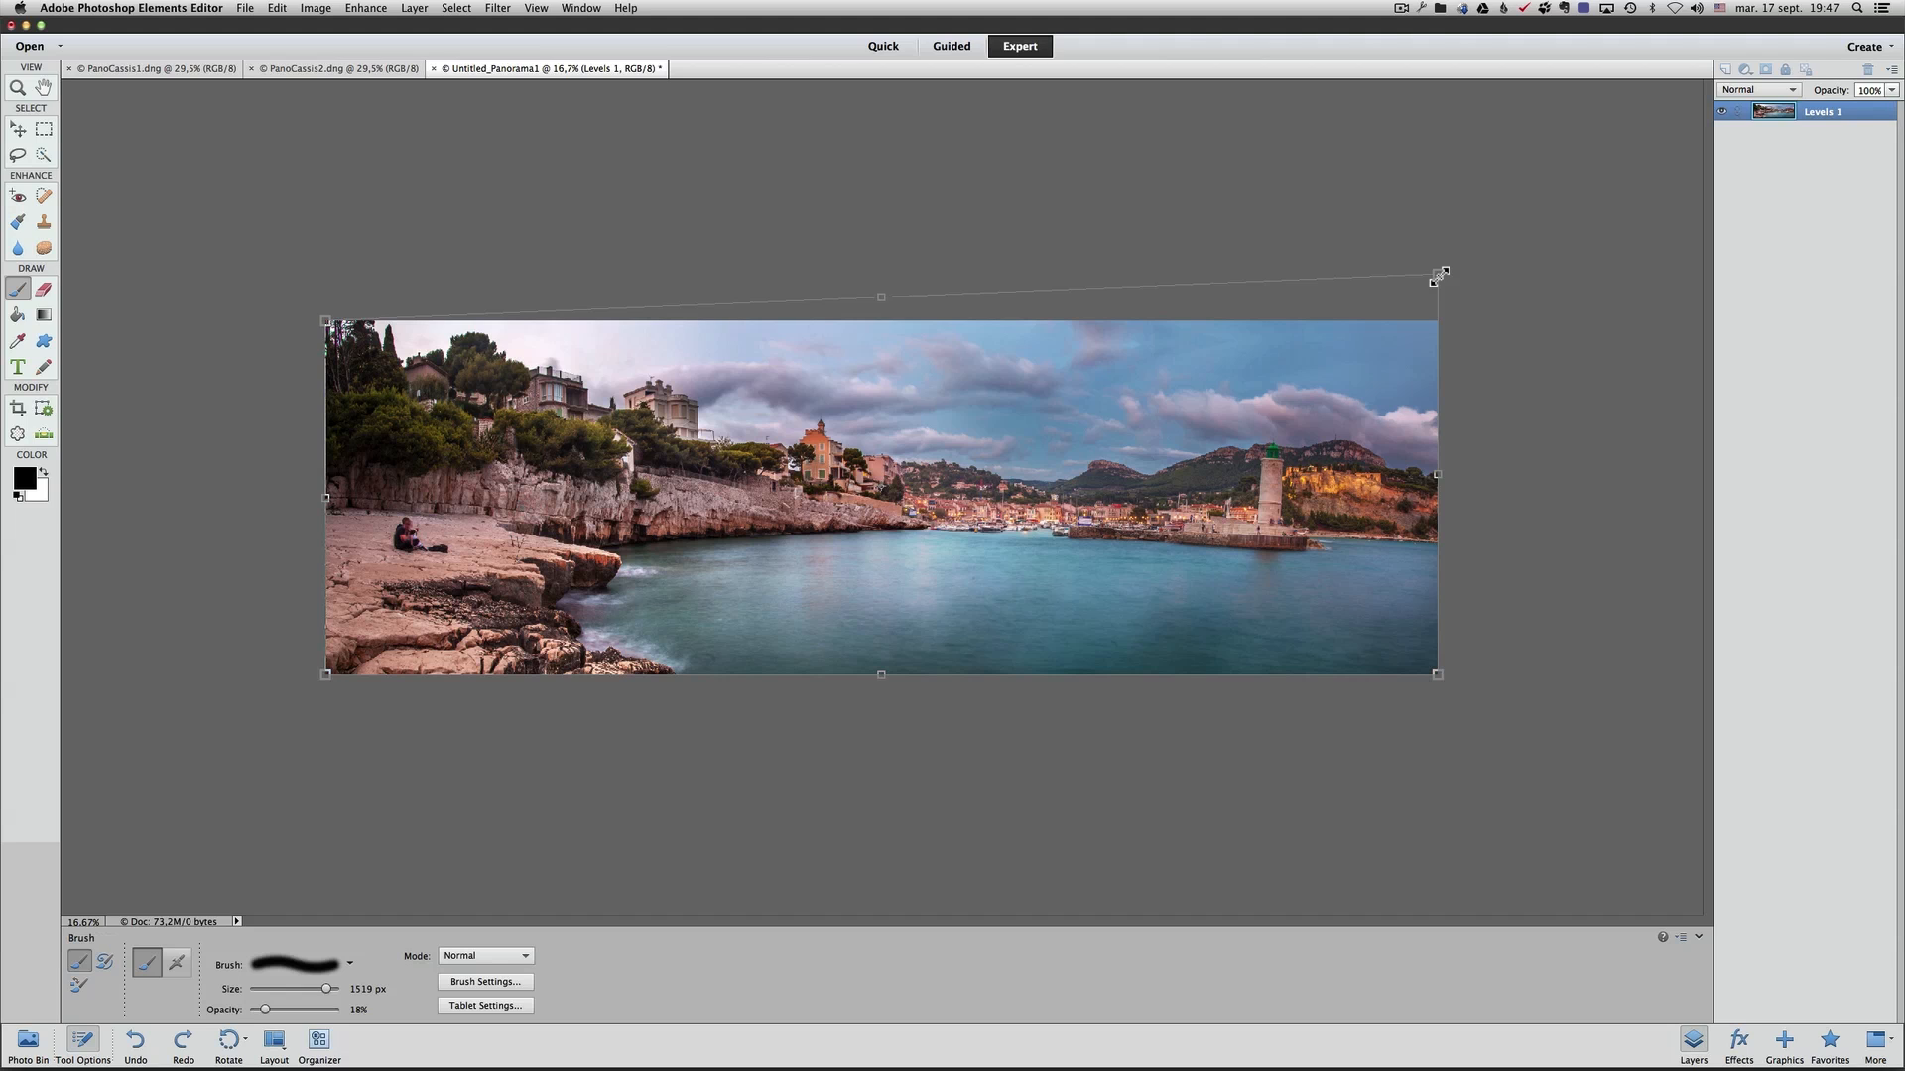